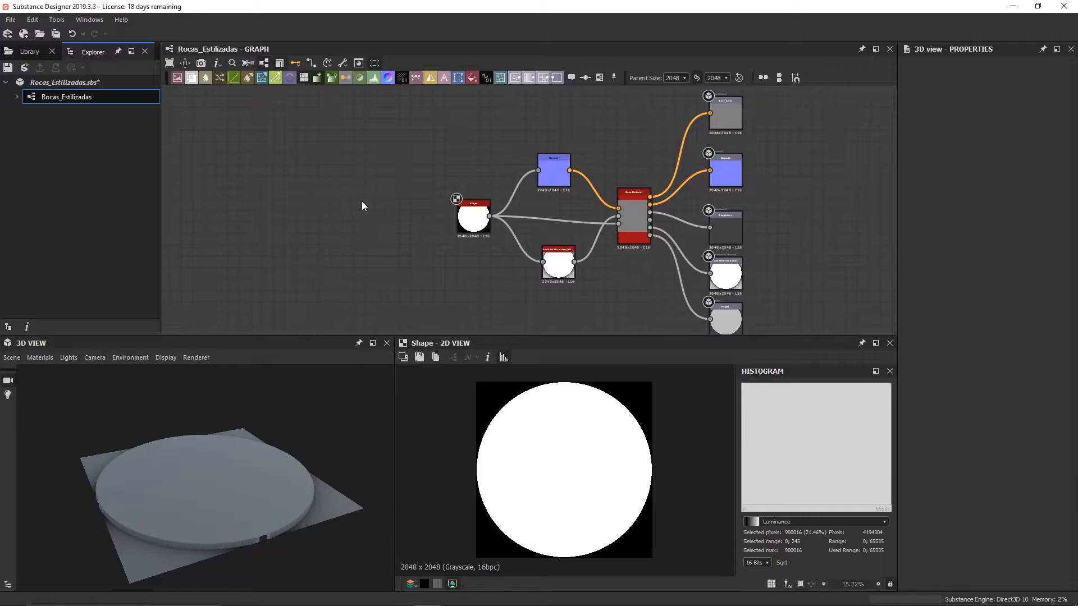
Delete the Shape node that feeds the Normal, Ambient Occlusion and Base Material nodes
middle_click_drag(371, 206, 364, 166)
left_click_drag(433, 146, 506, 220)
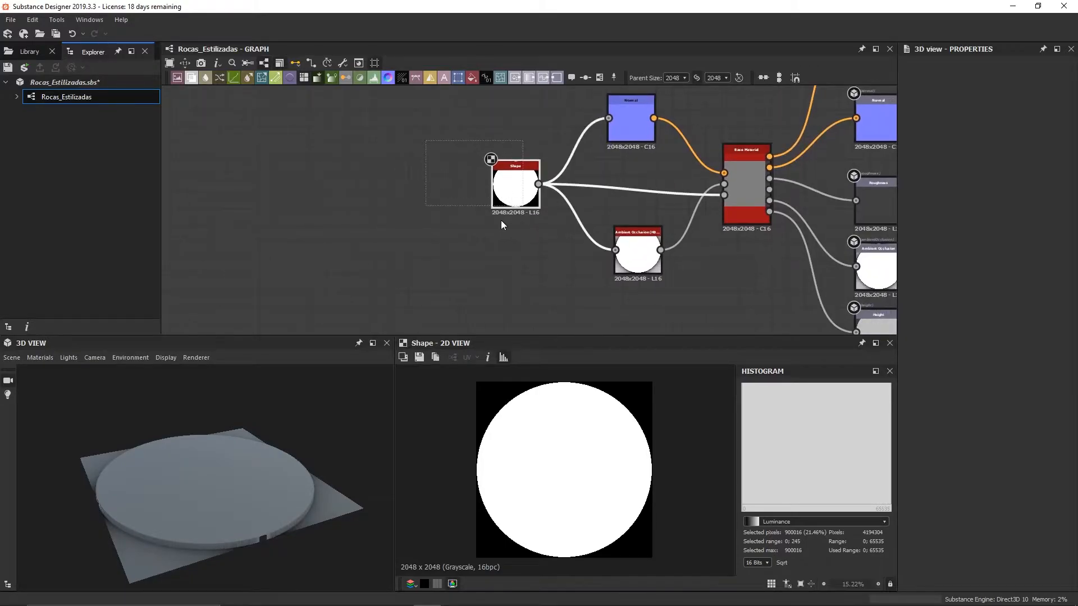
key("Delete")
Add a Cells 4 noise node to the graph and set its Scale to 5
key("space")
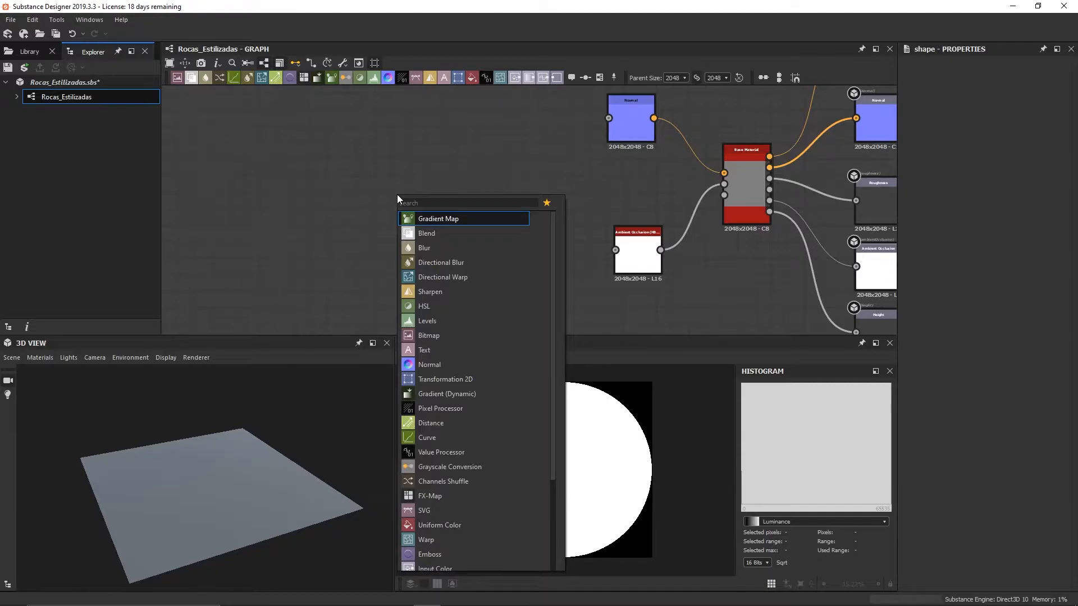
type("cells")
key("Down")
key("Down")
key("Down")
key("Return")
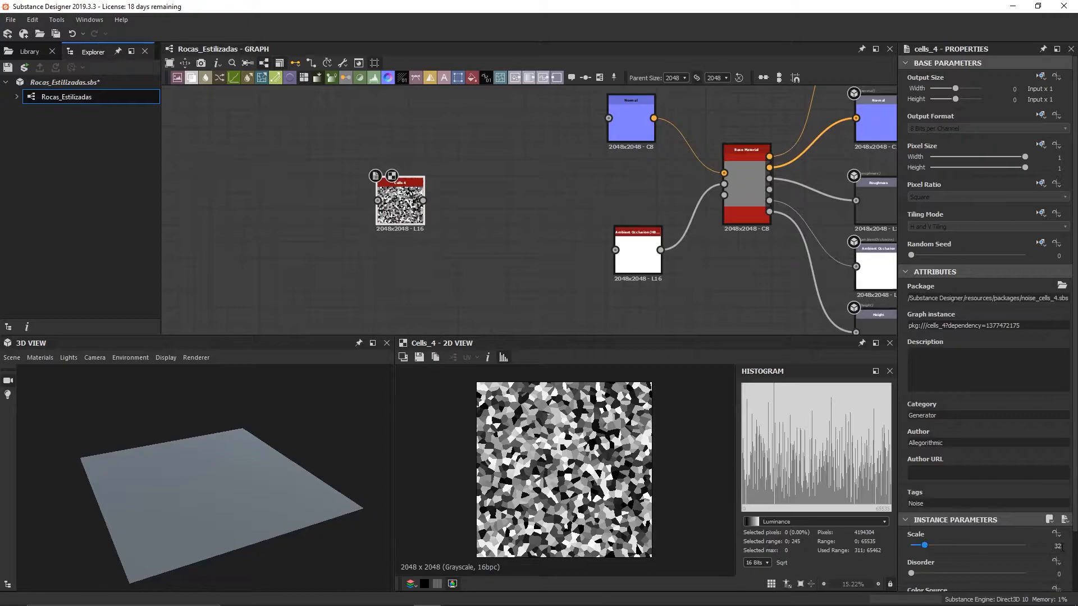
left_click(1058, 546)
key("Return")
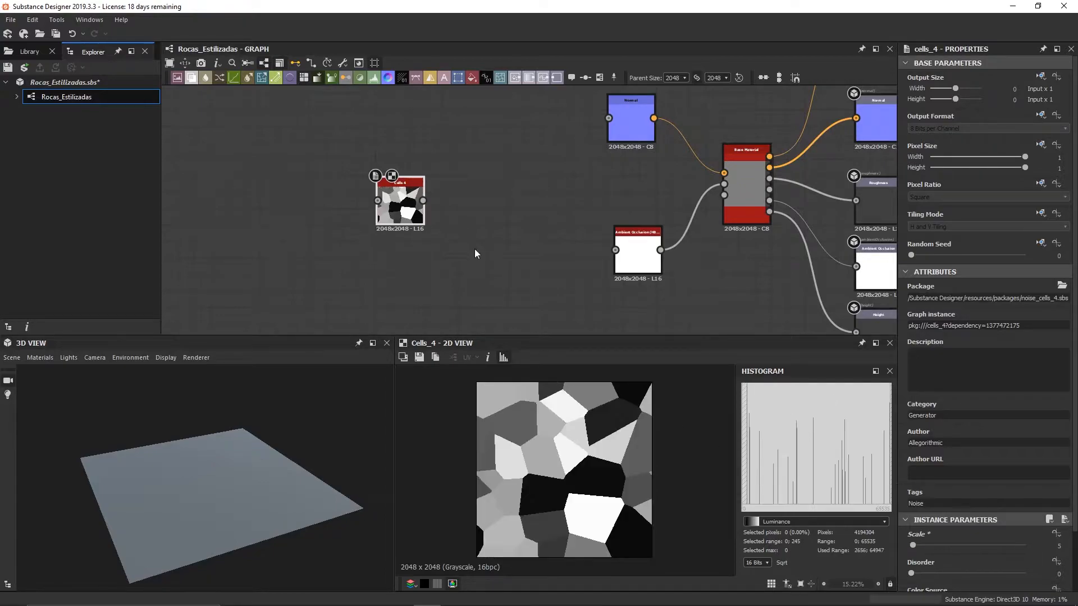
Connect the Cells 4 output to the Normal, Ambient Occlusion and Base Material nodes, and move Cells 4 farther away from them
left_click_drag(424, 201, 588, 140)
left_click_drag(423, 201, 615, 250)
left_click_drag(424, 201, 726, 196)
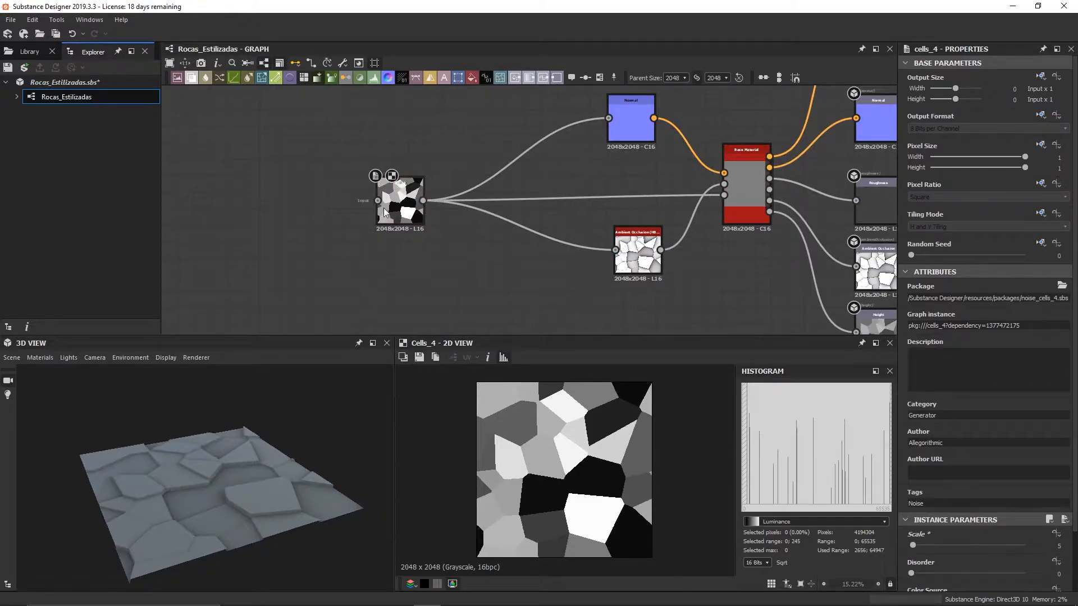
left_click_drag(382, 210, 242, 210)
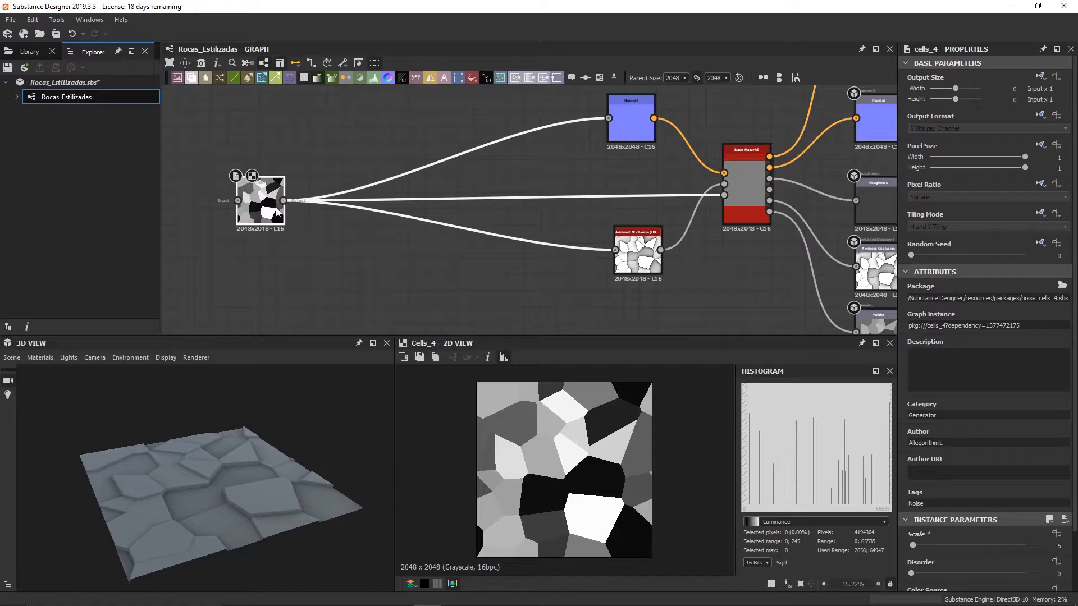
Insert an Edge Detect node after Cells 4, route its output to the Normal and Ambient Occlusion nodes, and place it beside Cells 4
key("space")
type("edge")
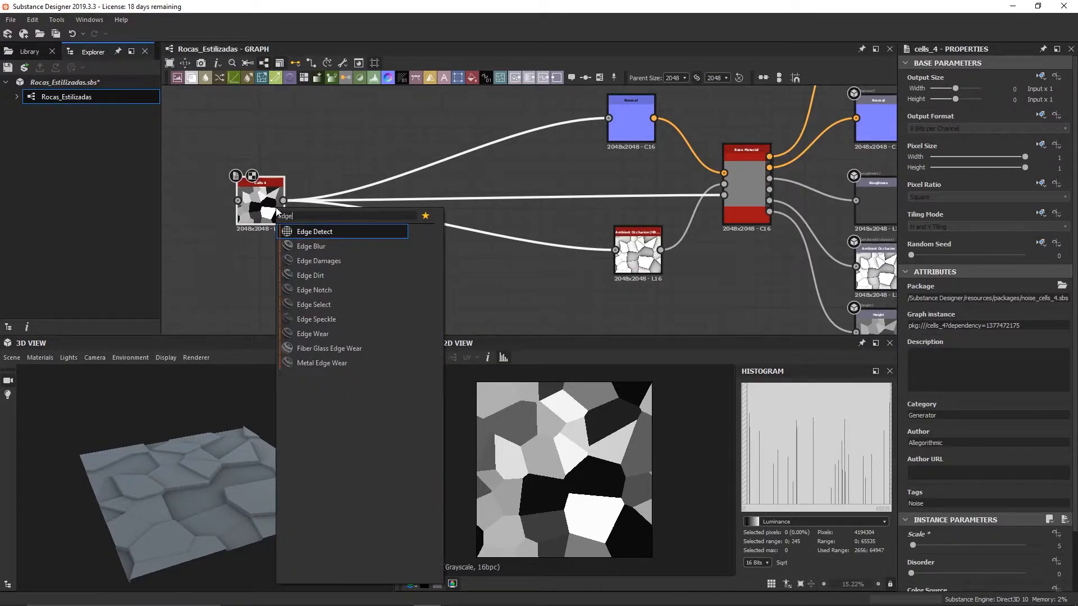
key("Return")
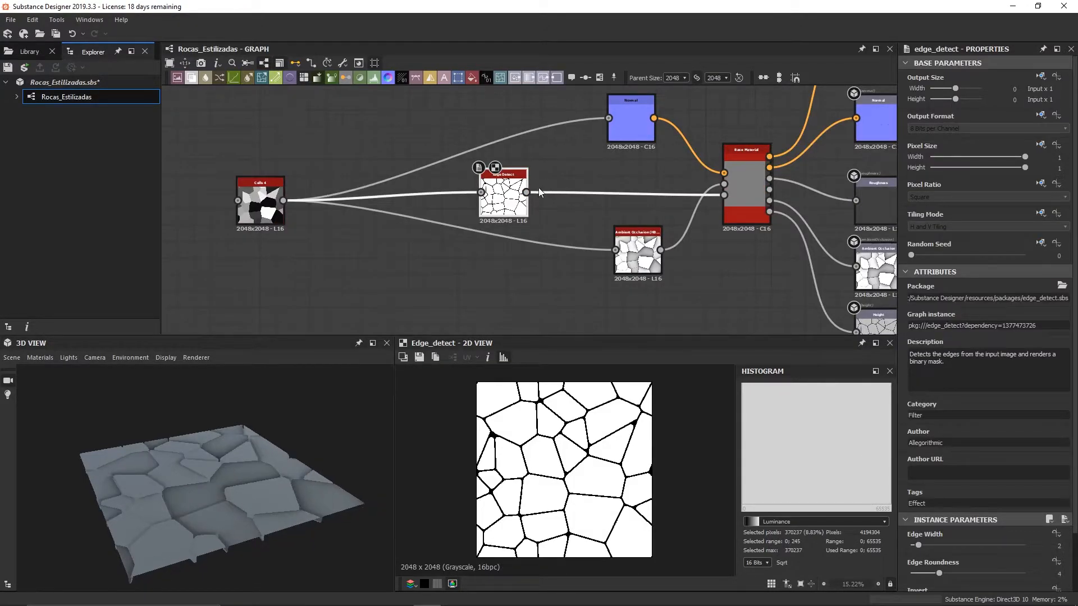
left_click_drag(526, 192, 608, 118)
left_click_drag(526, 192, 617, 247)
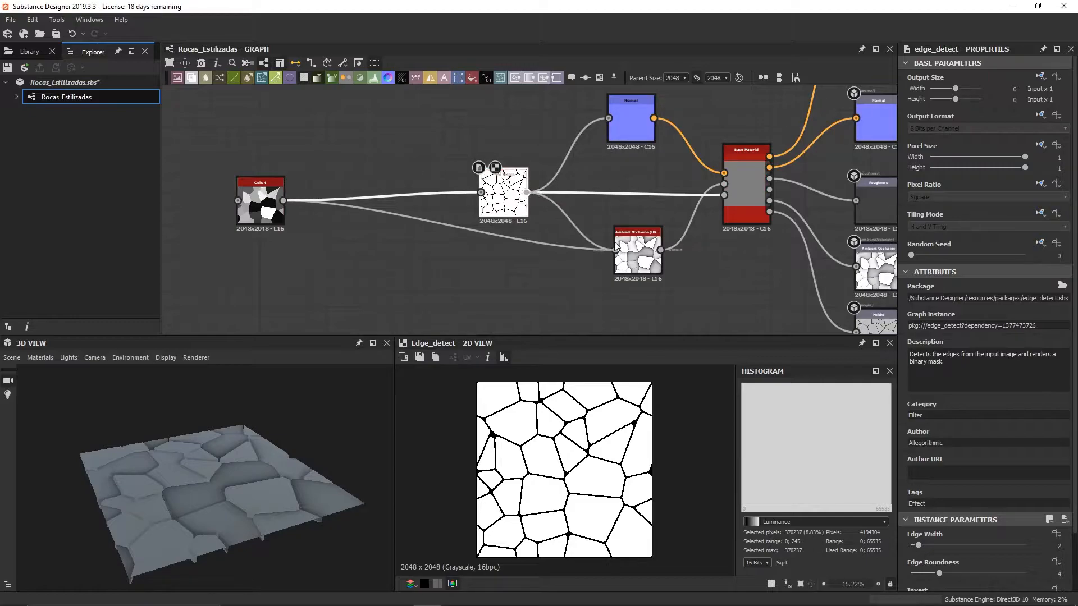
left_click_drag(500, 199, 332, 208)
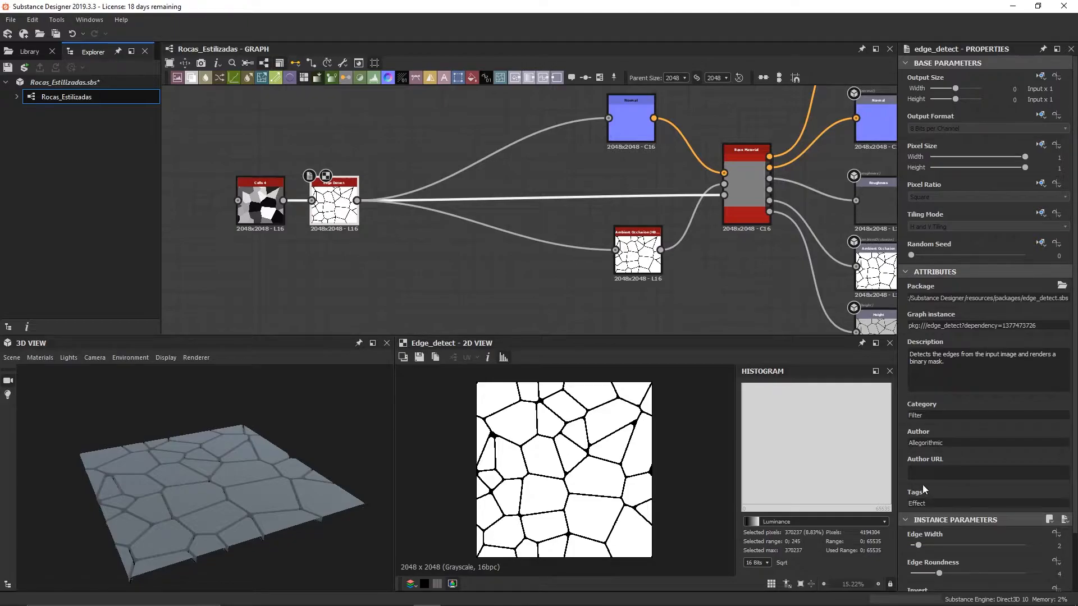
Set the Edge Detect node's Edge Width to 2.2 and try out its Edge Roundness, leaving it at 4
double_click(1059, 546)
type("2.2")
key("Return")
scroll(548, 428, "up", 5)
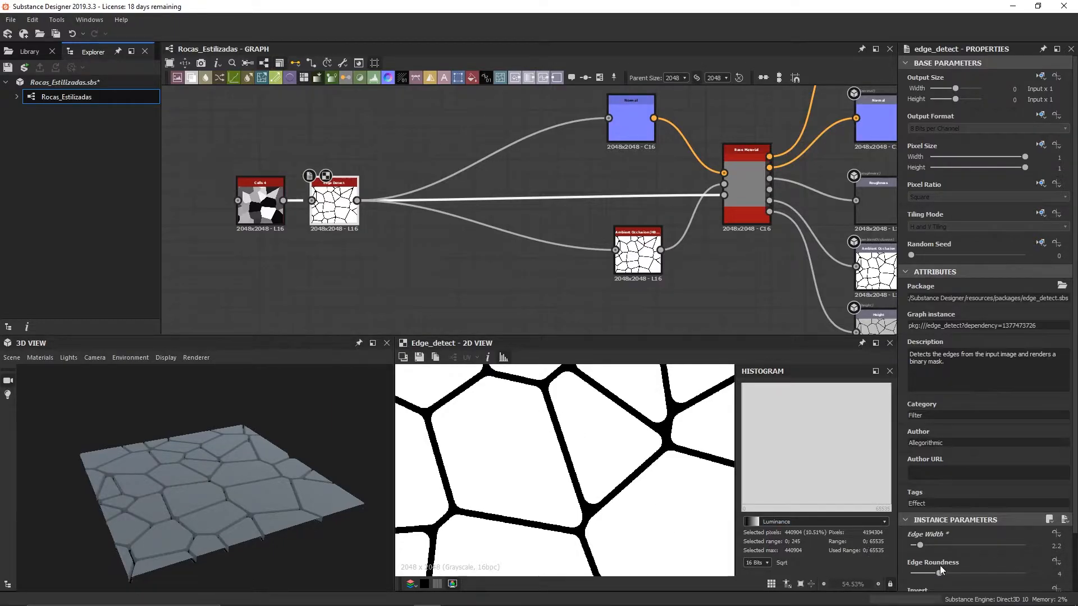
mouse_move(943, 574)
left_mouse_down()
mouse_move(972, 573)
mouse_move(938, 574)
left_mouse_up()
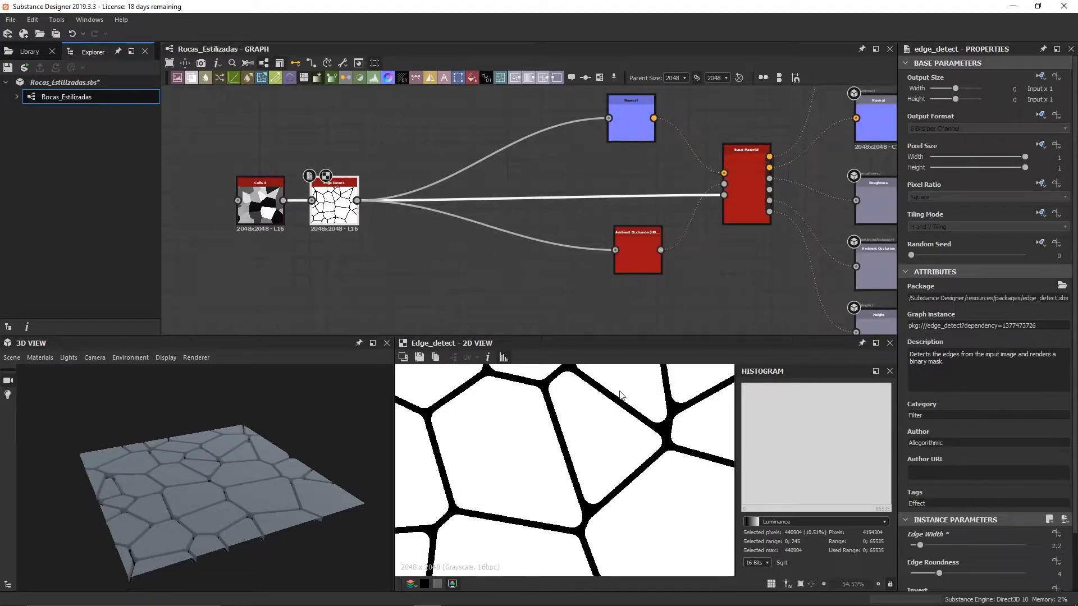
Move the Cells 4 and Edge Detect nodes closer together and farther from the material nodes
scroll(375, 251, "down", 2)
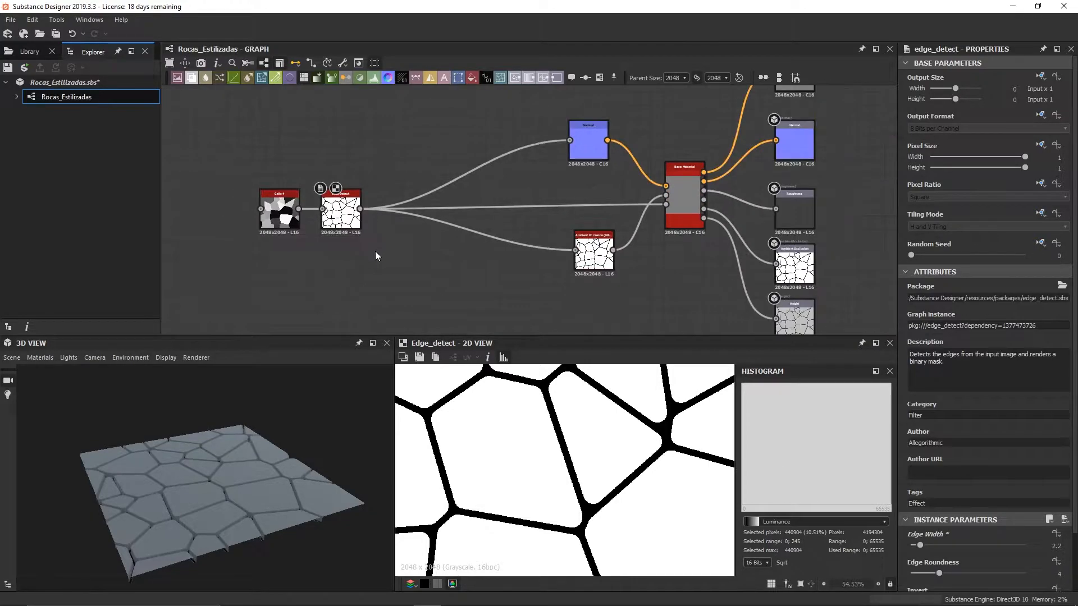
left_click_drag(337, 227, 343, 226)
left_click_drag(213, 484, 189, 499)
scroll(181, 527, "up", 2)
left_click_drag(388, 261, 260, 223)
Add a Flood Fill node near Edge Detect, feed it from the Edge Detect output and preview its result
left_click(339, 256)
key("space")
type("floo")
key("Return")
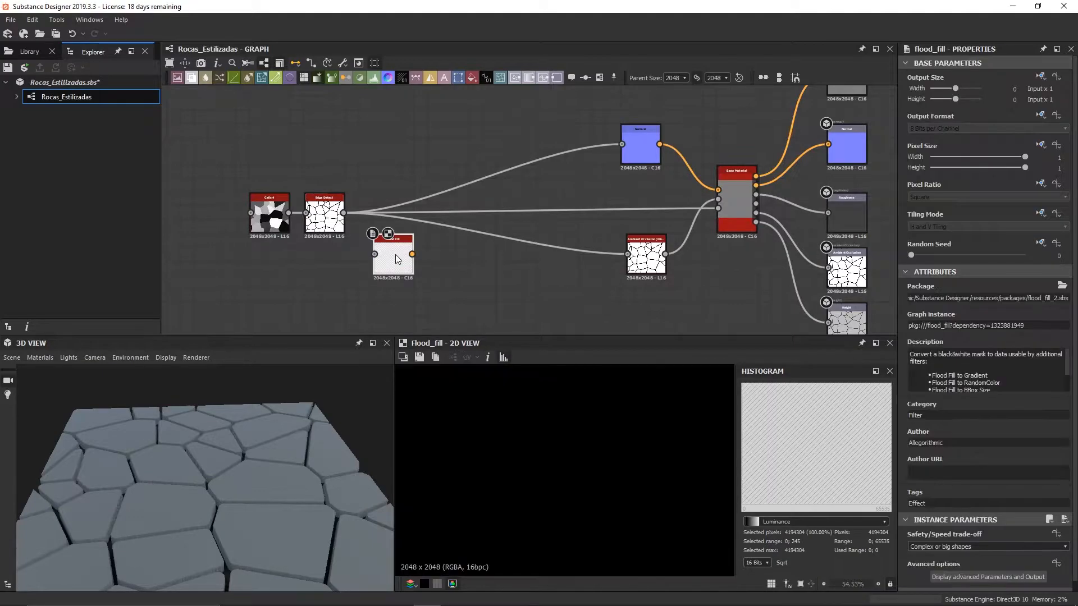
left_click_drag(400, 245, 394, 245)
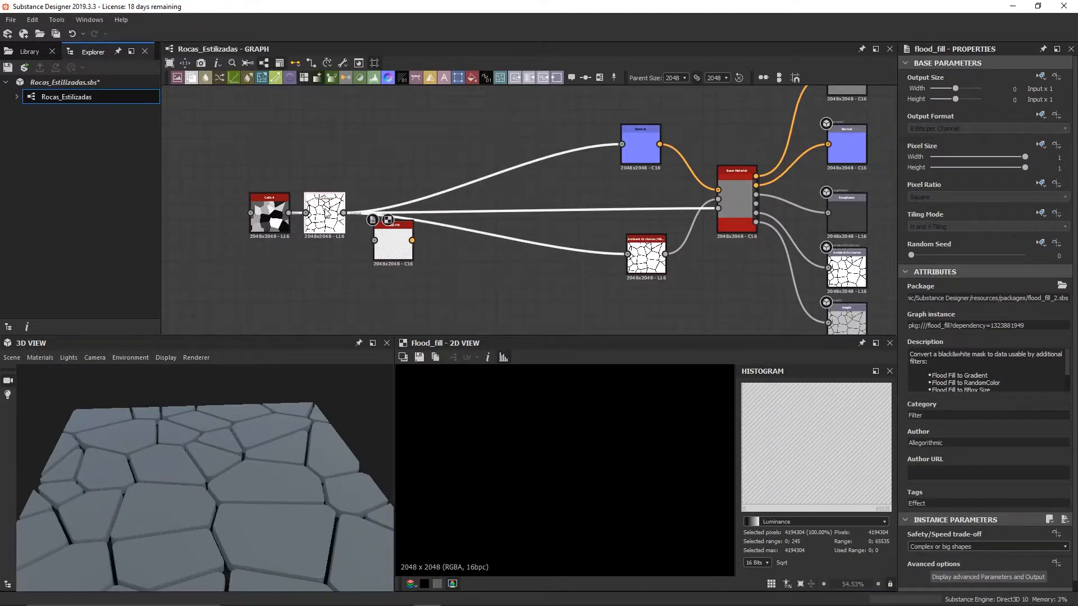
double_click(325, 214)
left_click_drag(343, 213, 374, 240)
left_click(396, 244)
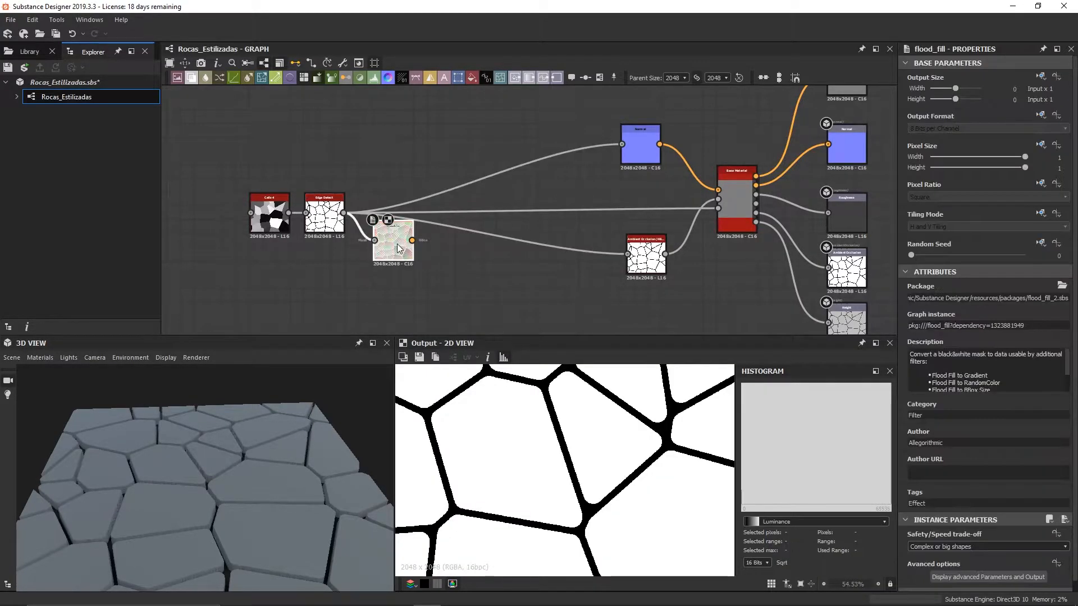
scroll(525, 419, "down", 5)
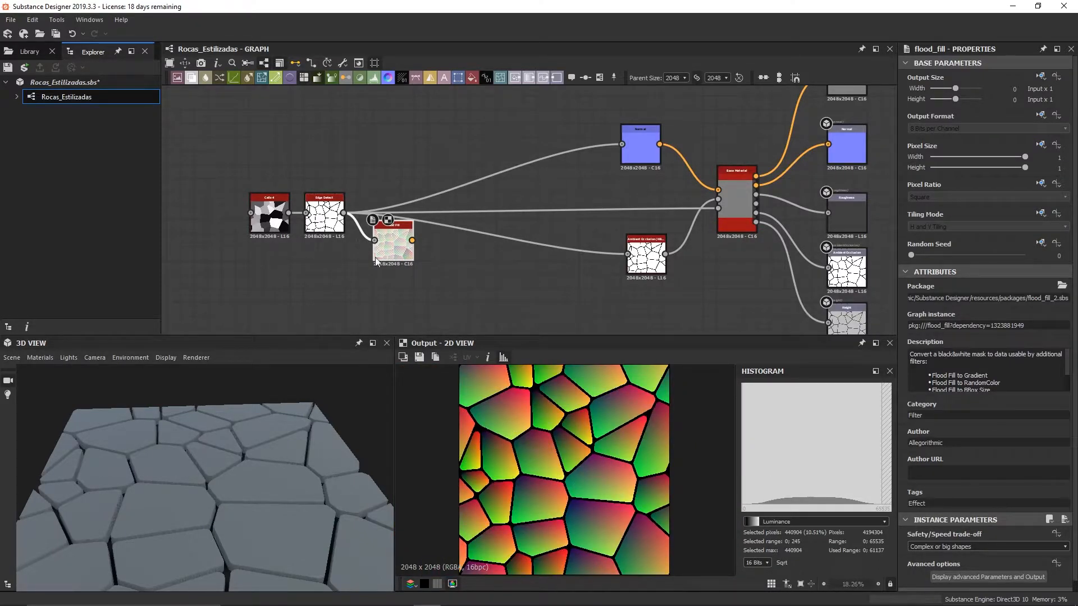
scroll(332, 247, "up", 3)
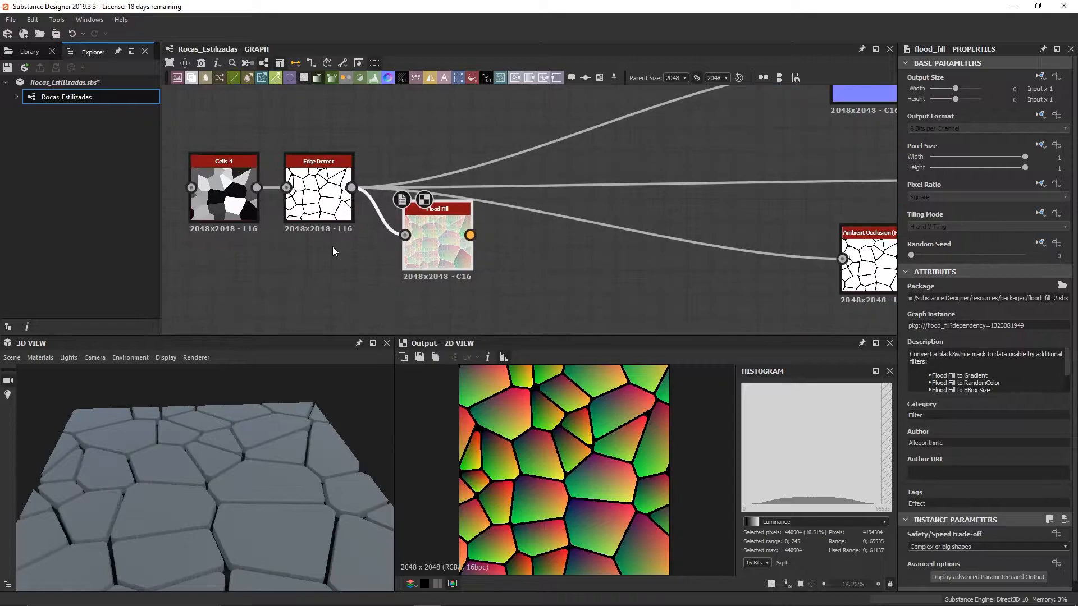
Inspect the Edge Detect mask up close and add a Flood Fill to Grayscale node after Flood Fill
double_click(318, 193)
scroll(502, 409, "up", 4)
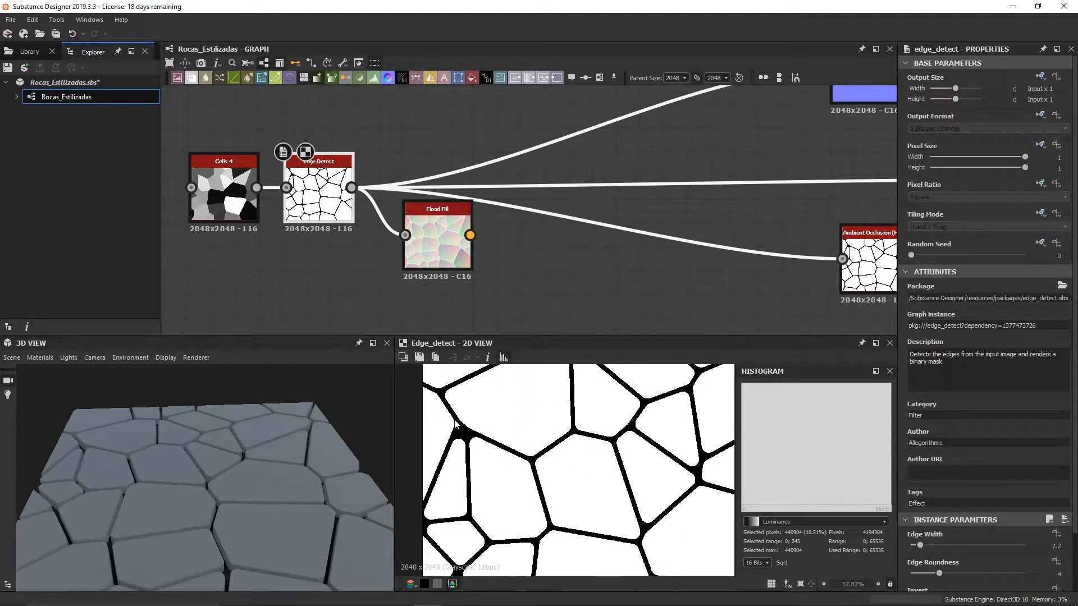
left_click(433, 249)
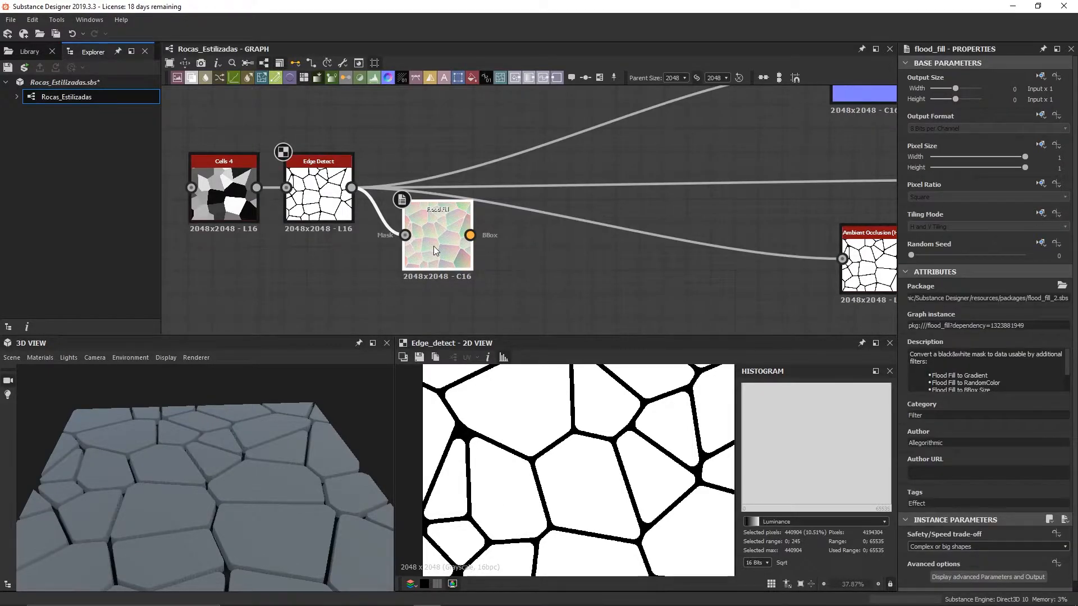
key("space")
type("flood")
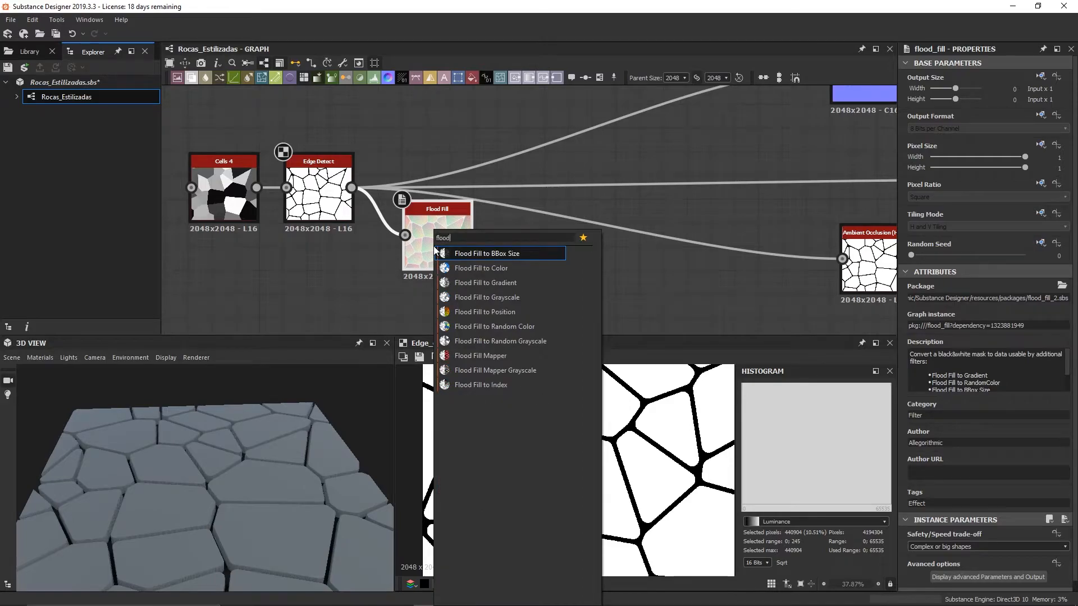
key("Down")
key("Down")
key("Down")
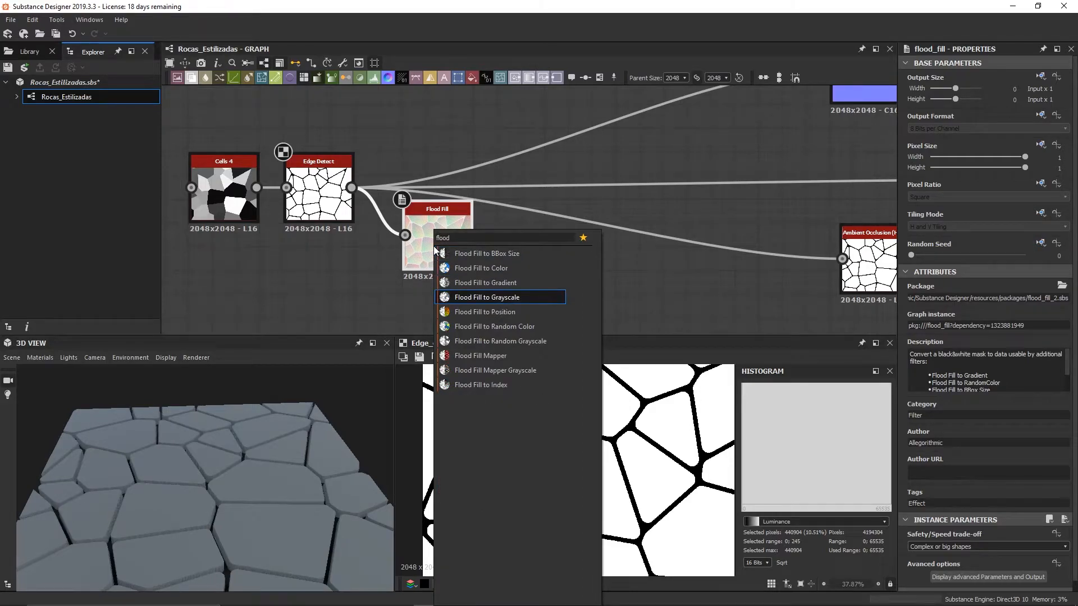
key("Up")
key("Down")
key("Return")
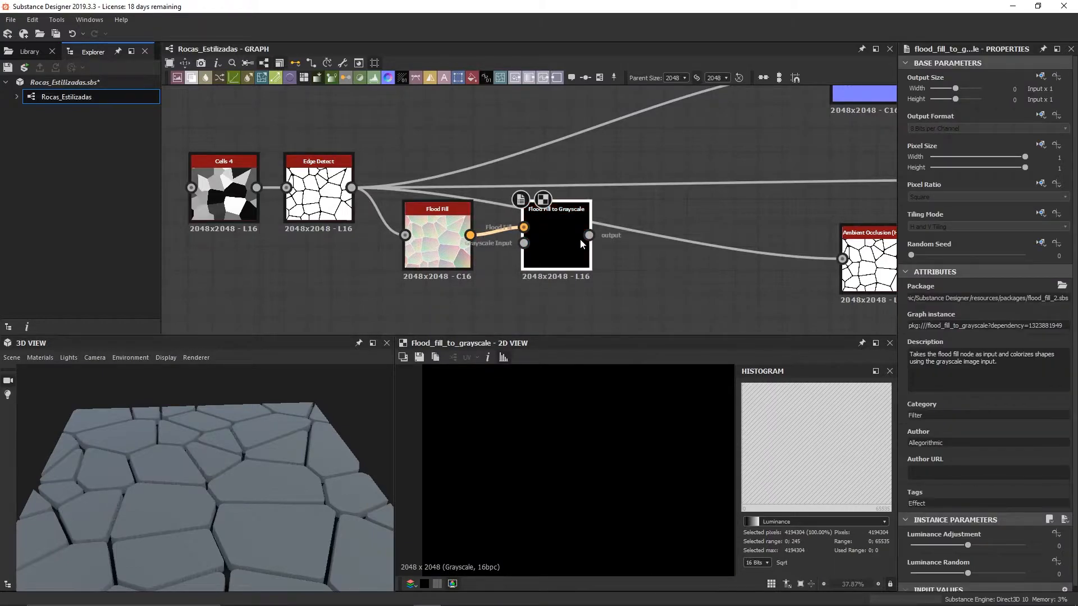
Set the Flood Fill to Grayscale node's Luminance Adjustment to 0.21 and Luminance Random to 1
double_click(1059, 546)
type(".2")
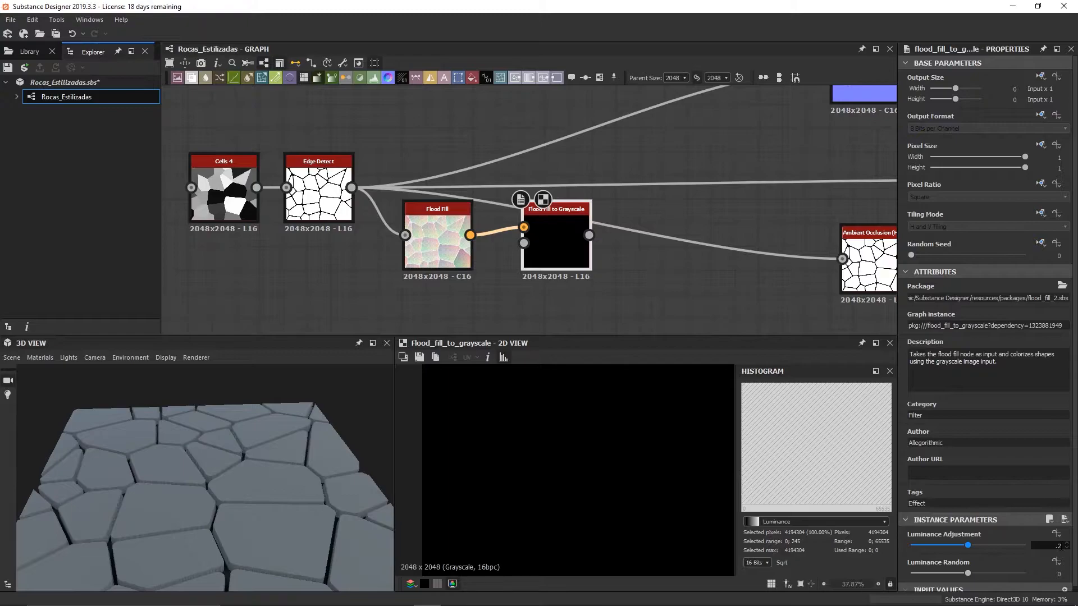
type("1")
key("Return")
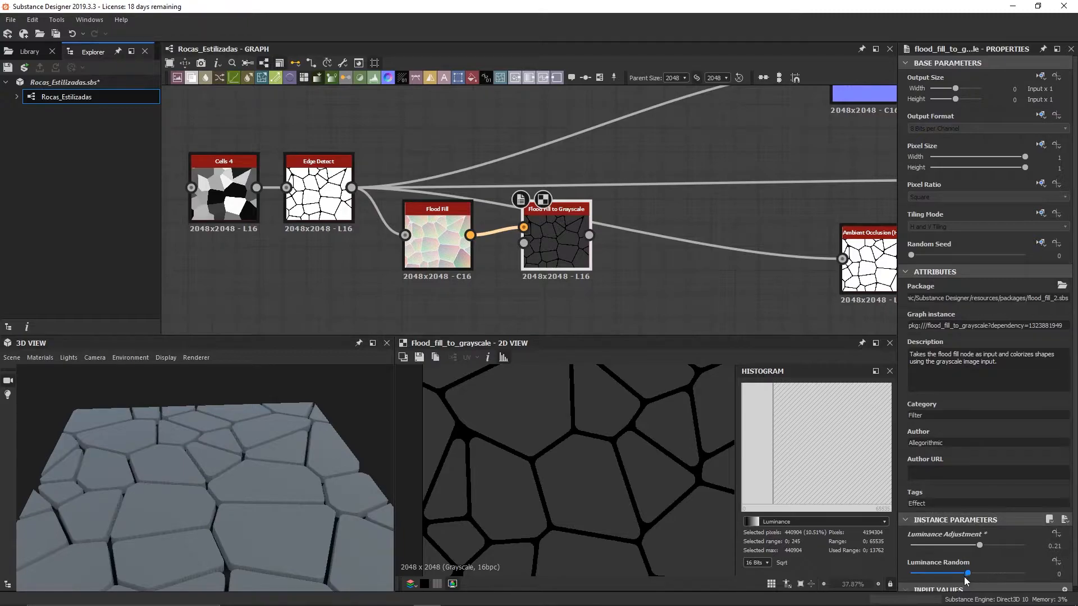
left_click_drag(968, 576, 1041, 576)
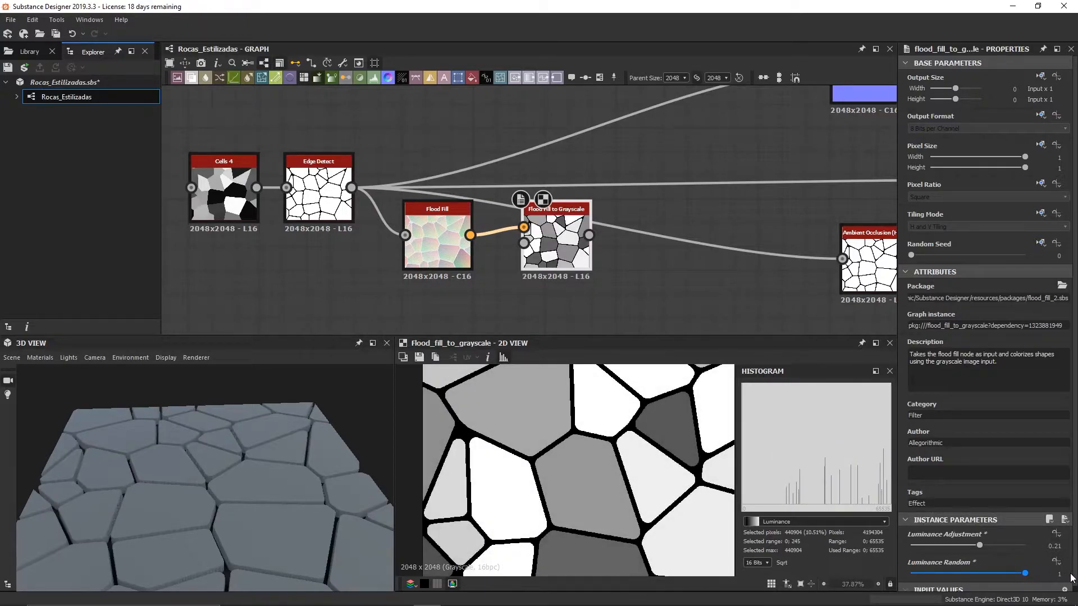
scroll(542, 473, "down", 3)
scroll(537, 479, "up", 2)
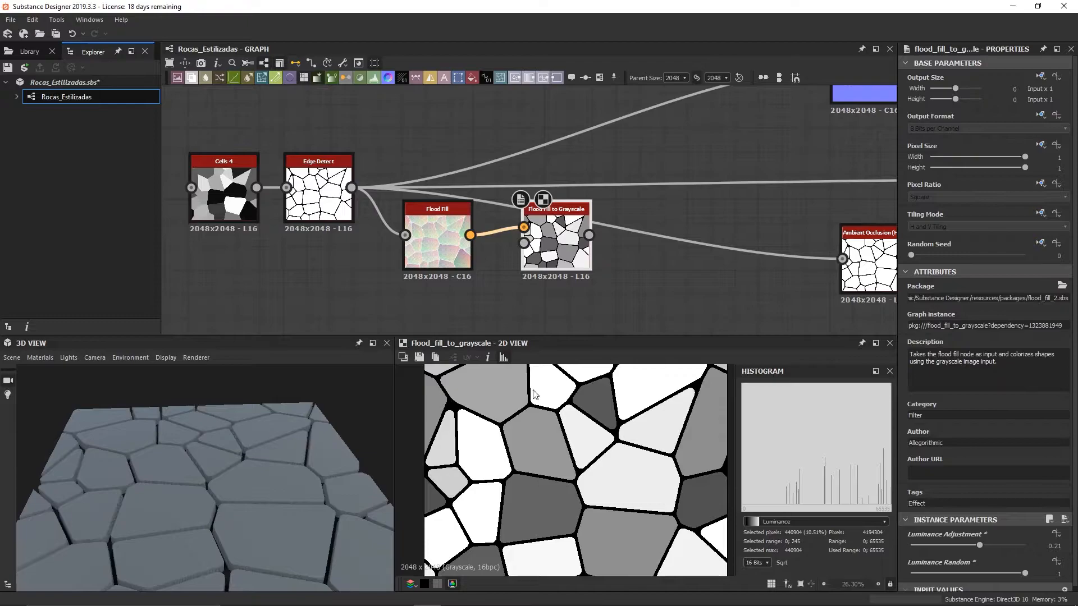
scroll(561, 407, "down", 1)
Raise the Flood Fill to Grayscale node's Luminance Adjustment to 0.23
left_click(1061, 547)
left_click(1064, 544)
left_click(1064, 544)
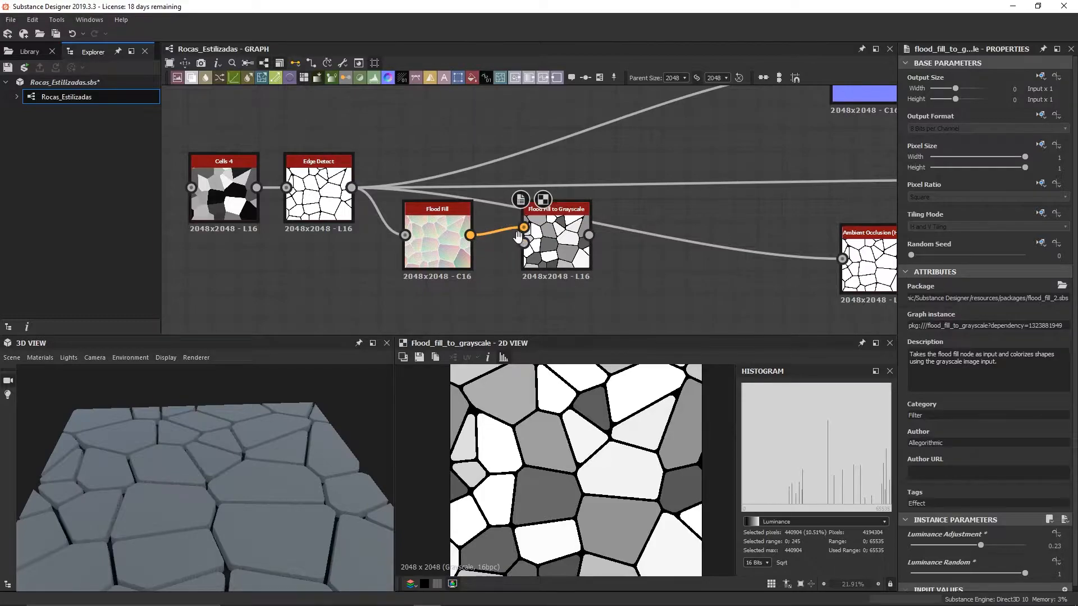
Reroute the Normal, Base Material and Ambient Occlusion inputs to Flood Fill to Grayscale, and line up both flood fill nodes with Edge Detect
middle_click_drag(517, 236, 482, 261)
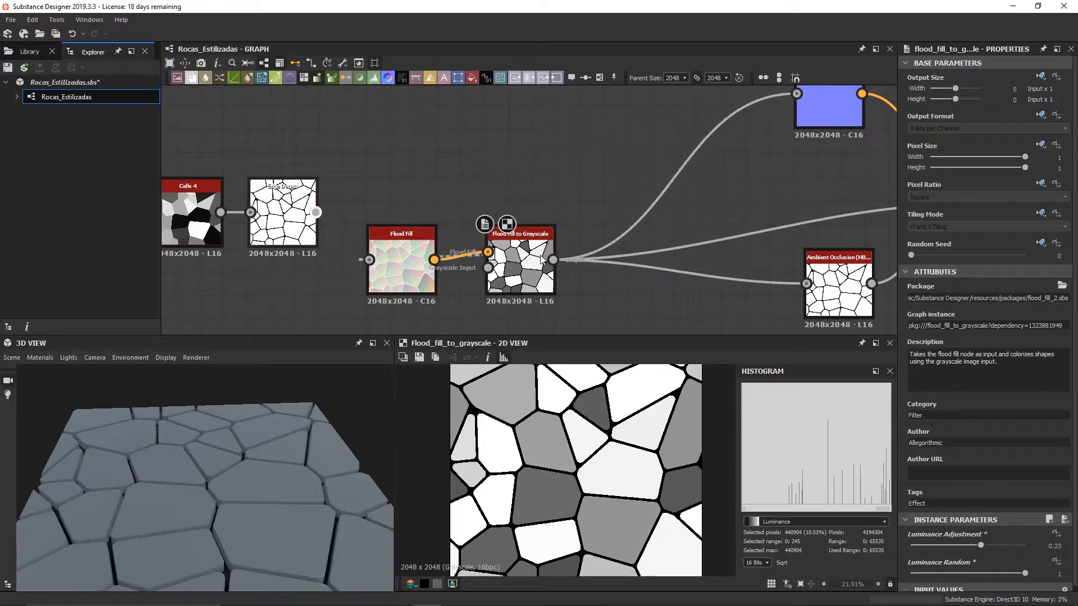
left_click_drag(222, 451, 195, 447)
left_click_drag(425, 197, 466, 236)
left_click(477, 266)
left_click(490, 231)
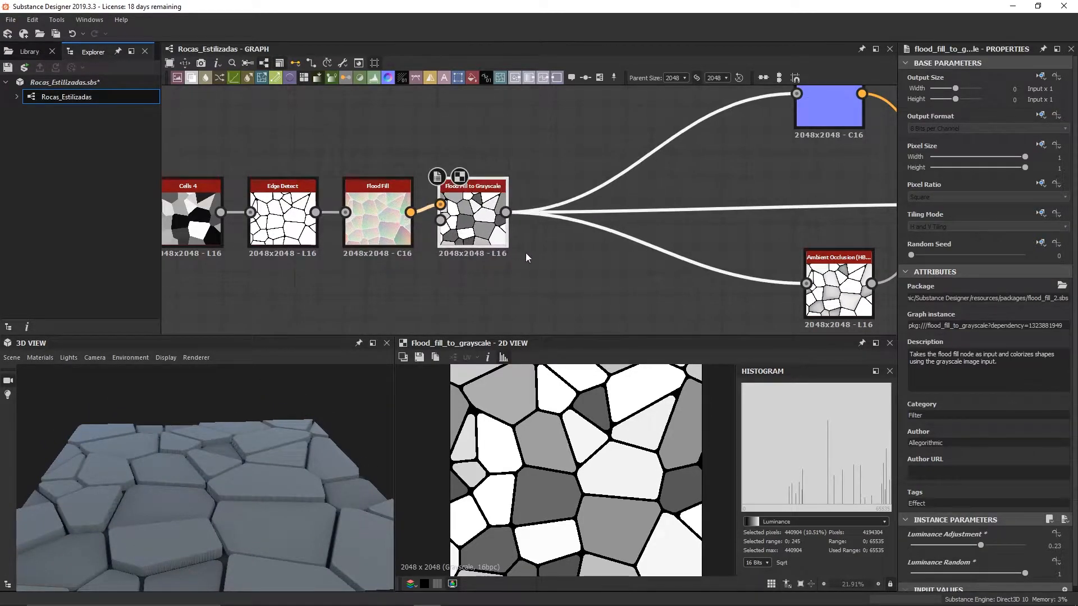
mouse_move(1025, 573)
left_mouse_down()
mouse_move(1005, 576)
mouse_move(1027, 574)
left_mouse_up()
Add a Flood Fill to Gradient node from the Flood Fill output and place it directly above Flood Fill to Grayscale
scroll(505, 263, "down", 2)
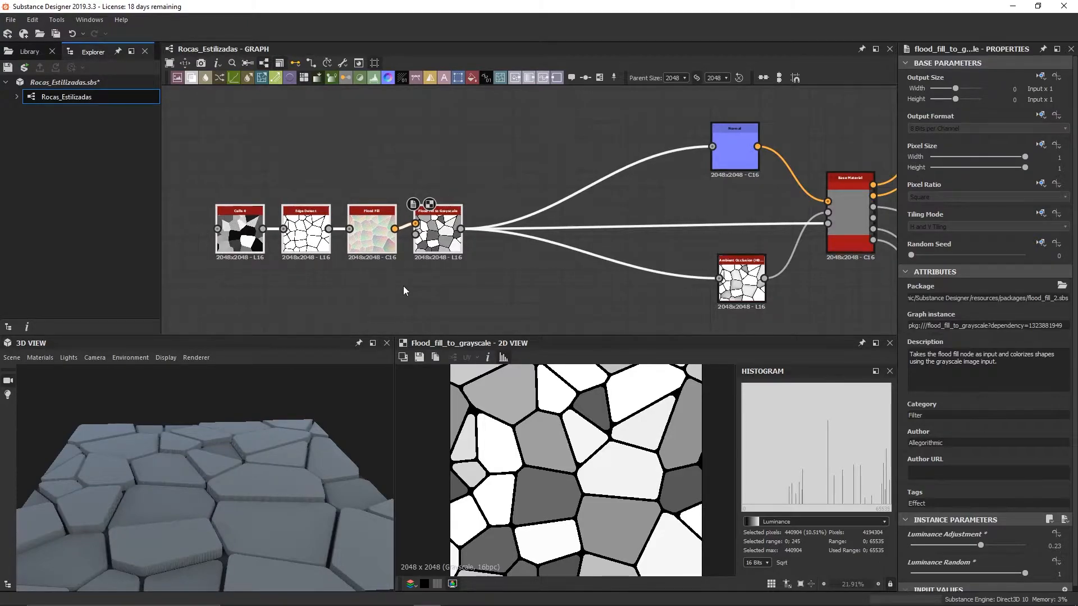
middle_click_drag(577, 267, 499, 293)
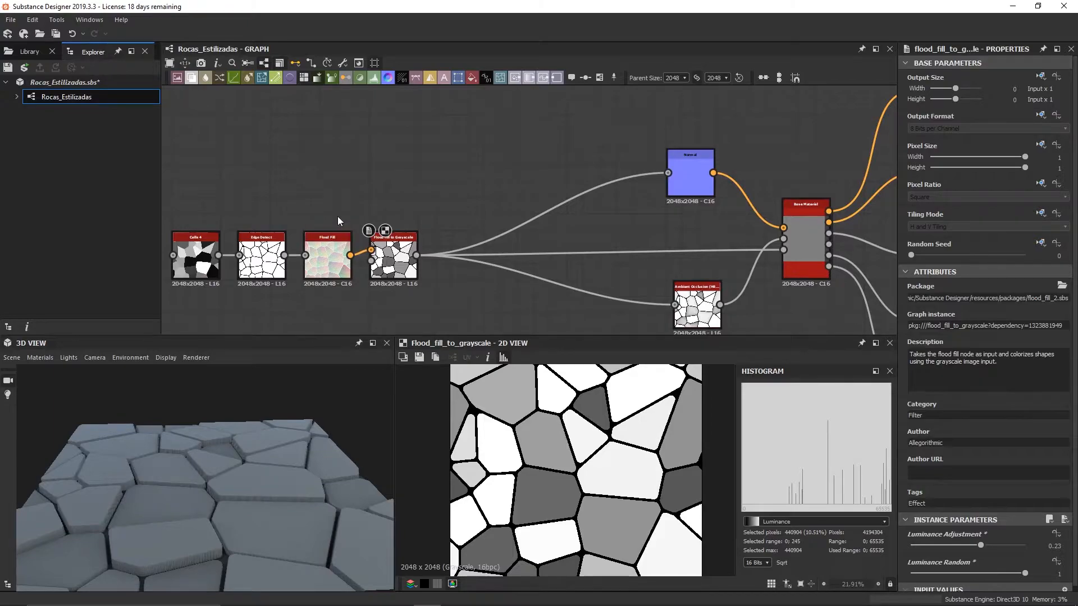
left_click(345, 265)
left_click_drag(350, 255, 396, 157)
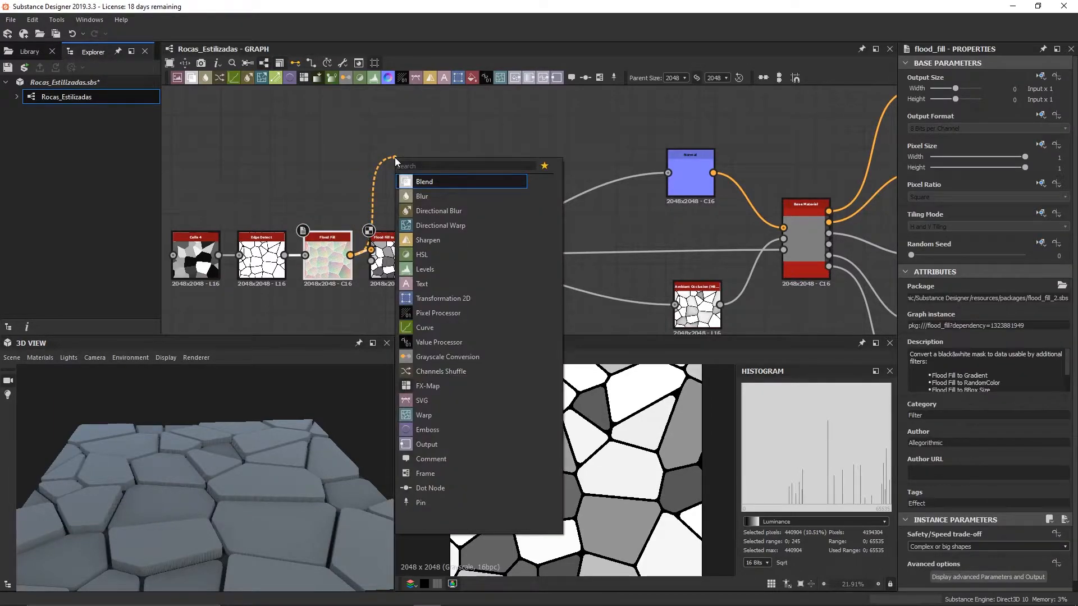
type("flood")
key("Down")
key("Down")
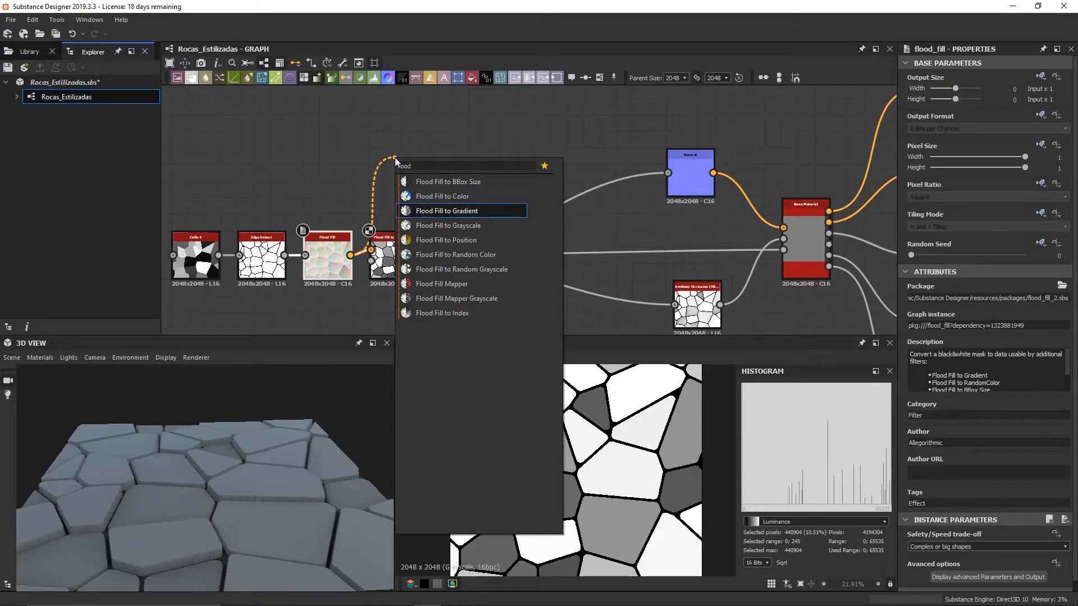
key("Return")
left_click_drag(395, 157, 367, 184)
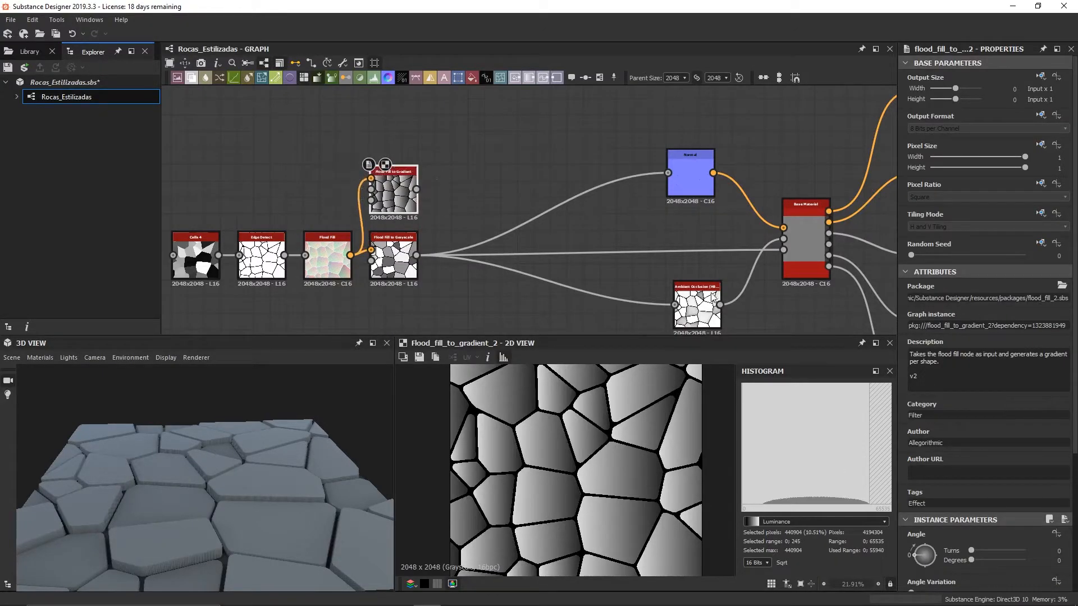
Set the Flood Fill to Gradient node's Angle Variation to 1, and place a duplicate with Random Seed 3 directly above it
scroll(934, 553, "down", 3)
left_click_drag(911, 526, 1033, 526)
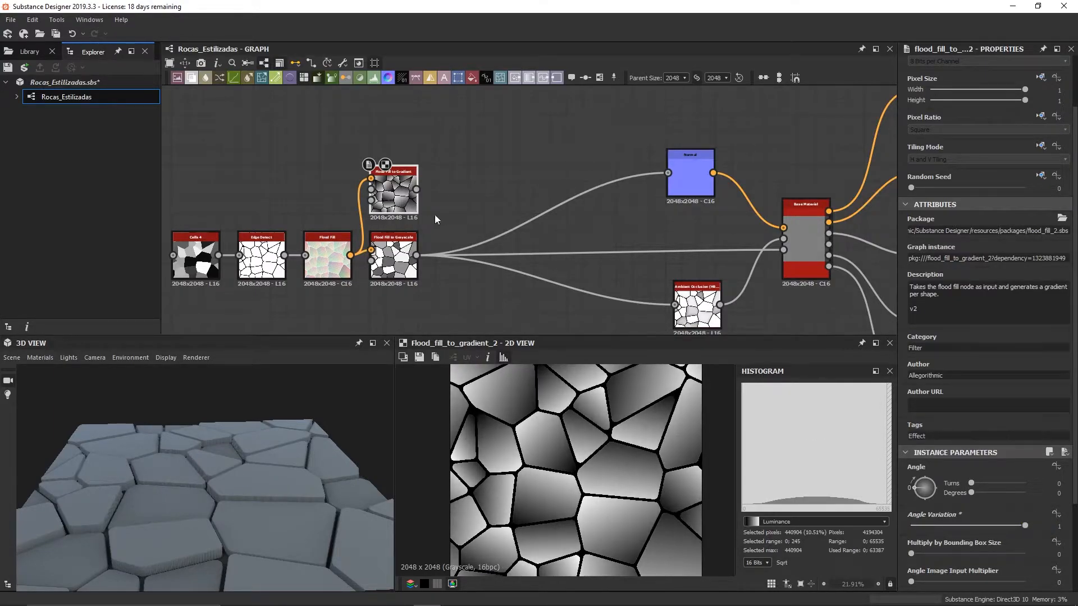
key("ctrl+d")
left_click_drag(522, 202, 392, 121)
left_click_drag(912, 188, 944, 188)
middle_click_drag(524, 172, 564, 288)
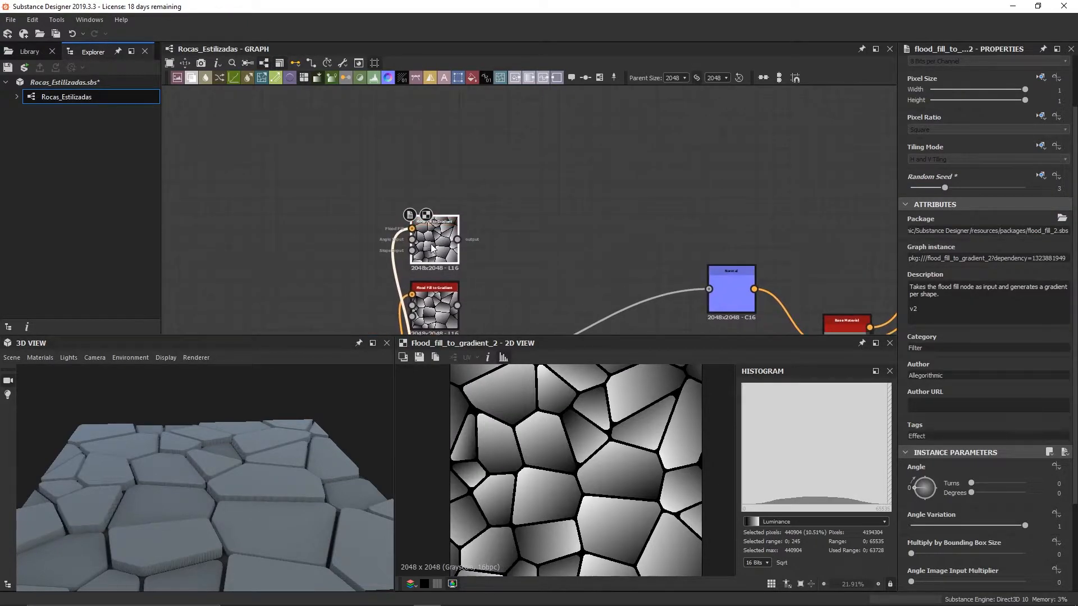
Duplicate the upper Flood Fill to Gradient node, stack the copy on top of the column and set its Random Seed to 958
key("ctrl+d")
left_click_drag(527, 208, 436, 174)
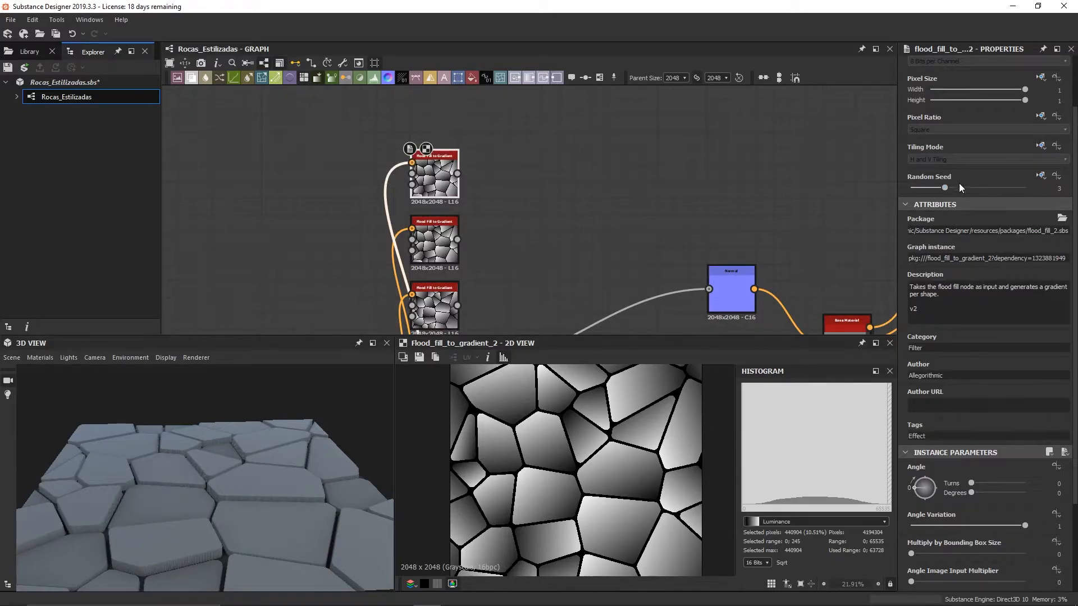
left_click_drag(945, 188, 1045, 190)
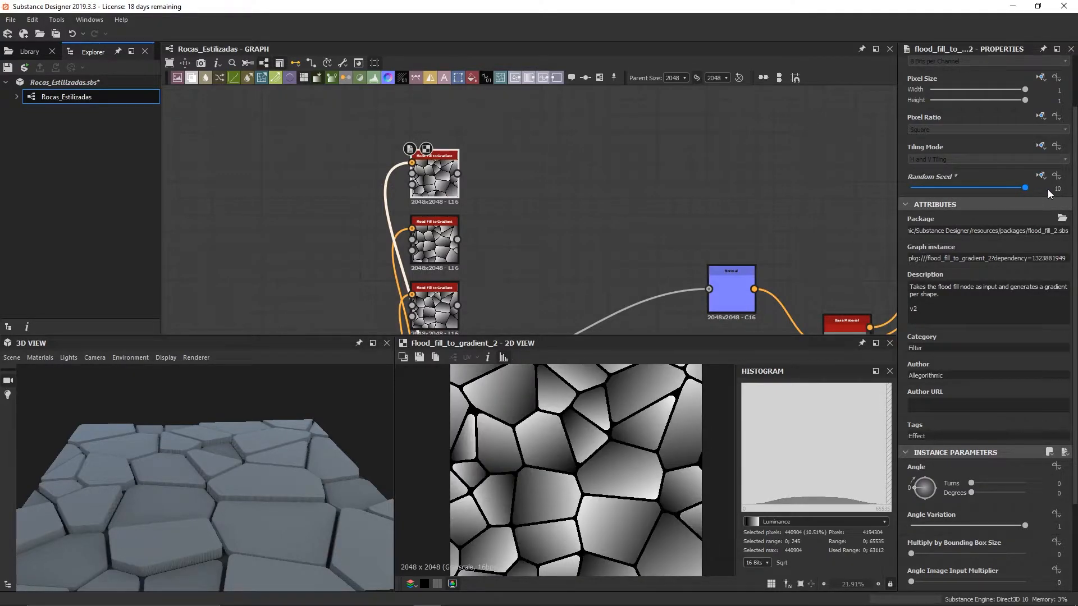
double_click(1057, 189)
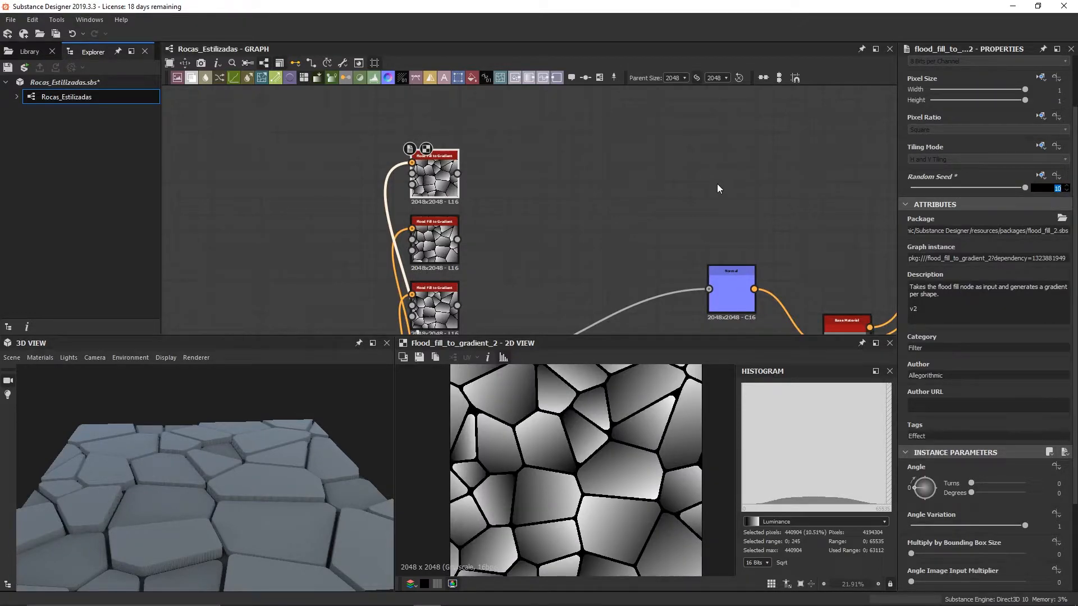
type("958")
key("Return")
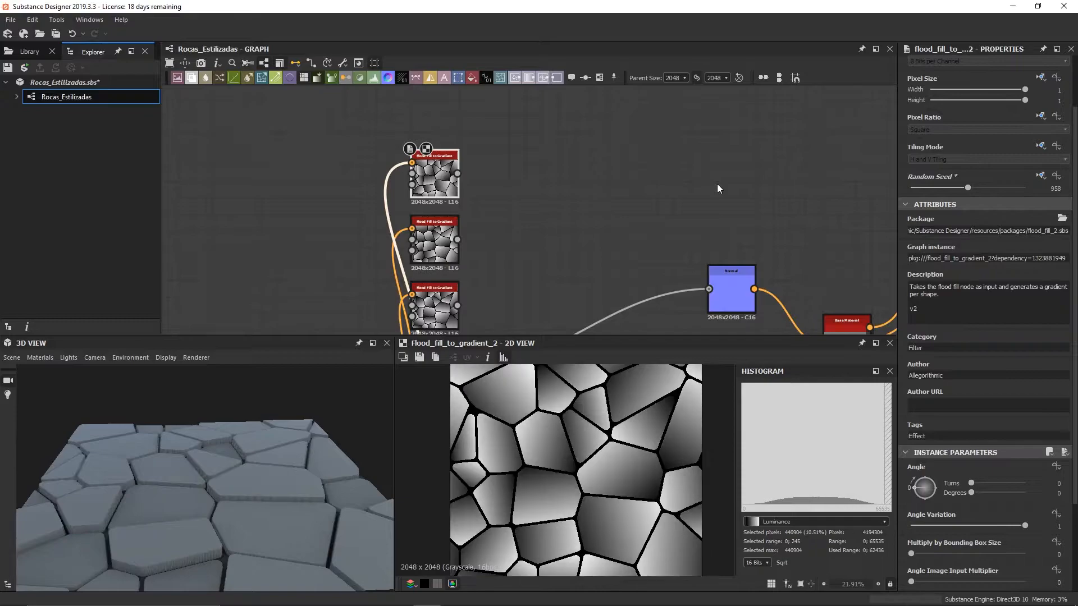
Preview the two lower Flood Fill to Gradient nodes for comparison and set the topmost one's Random Seed to 648
double_click(437, 242)
double_click(439, 303)
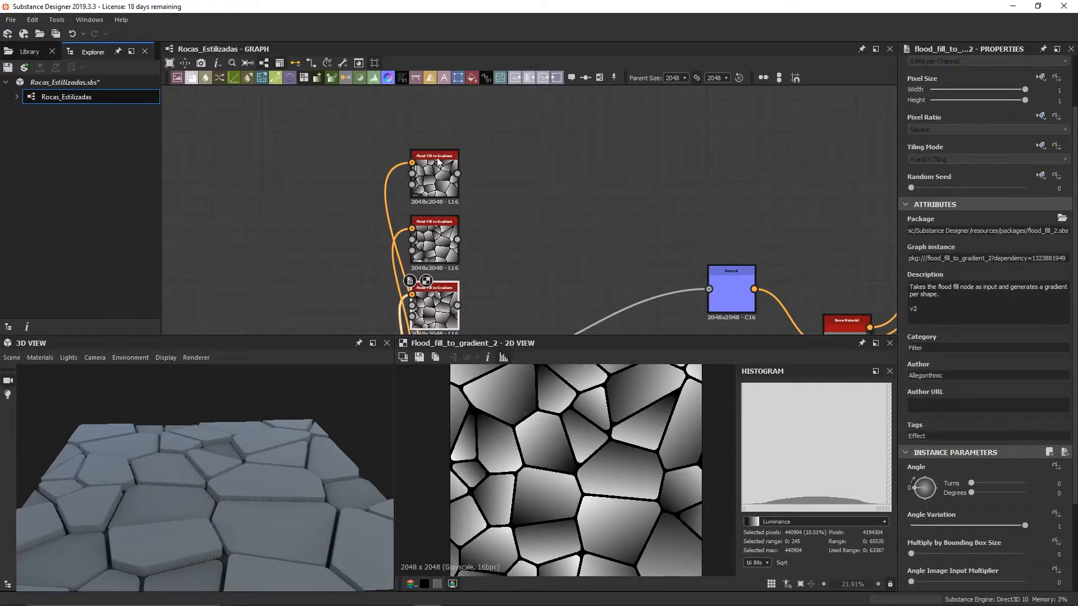
left_click(427, 186)
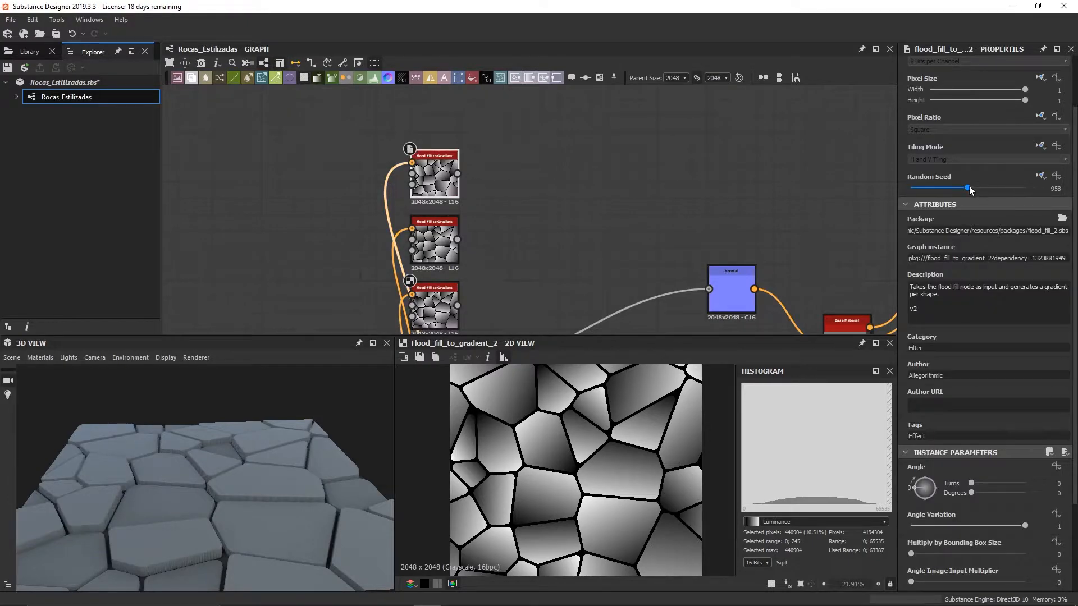
left_click_drag(968, 188, 934, 195)
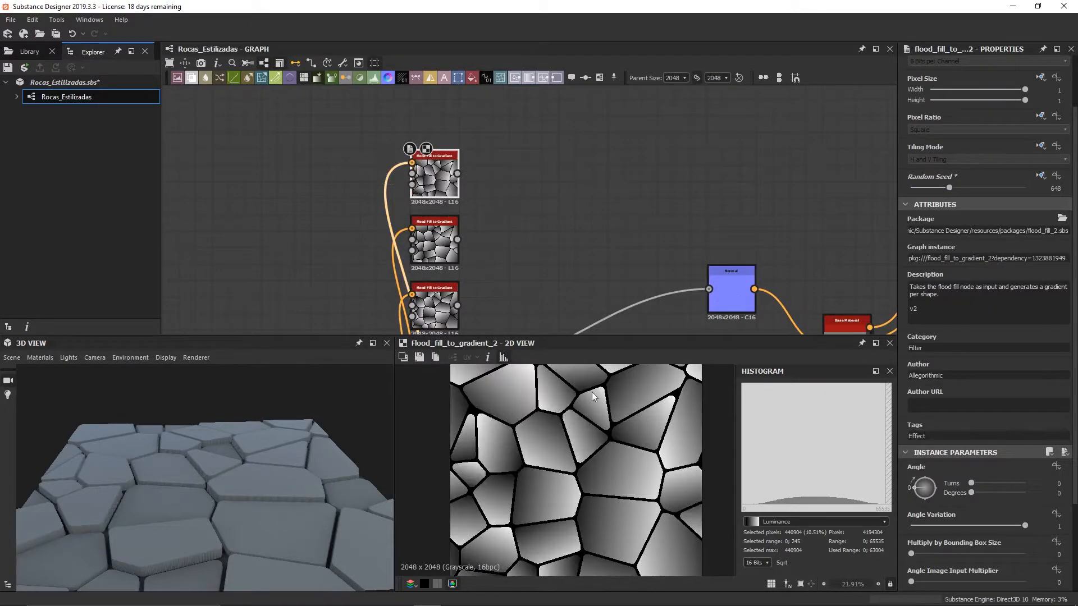
Add a Min (Darken) Blend node with Flood Fill to Grayscale as Background and the lowest Flood Fill to Gradient as Foreground
left_click(496, 207)
scroll(505, 226, "down", 5)
middle_click_drag(507, 233, 476, 241)
scroll(479, 251, "up", 1)
scroll(477, 257, "up", 1)
scroll(477, 257, "down", 1)
scroll(477, 257, "up", 6)
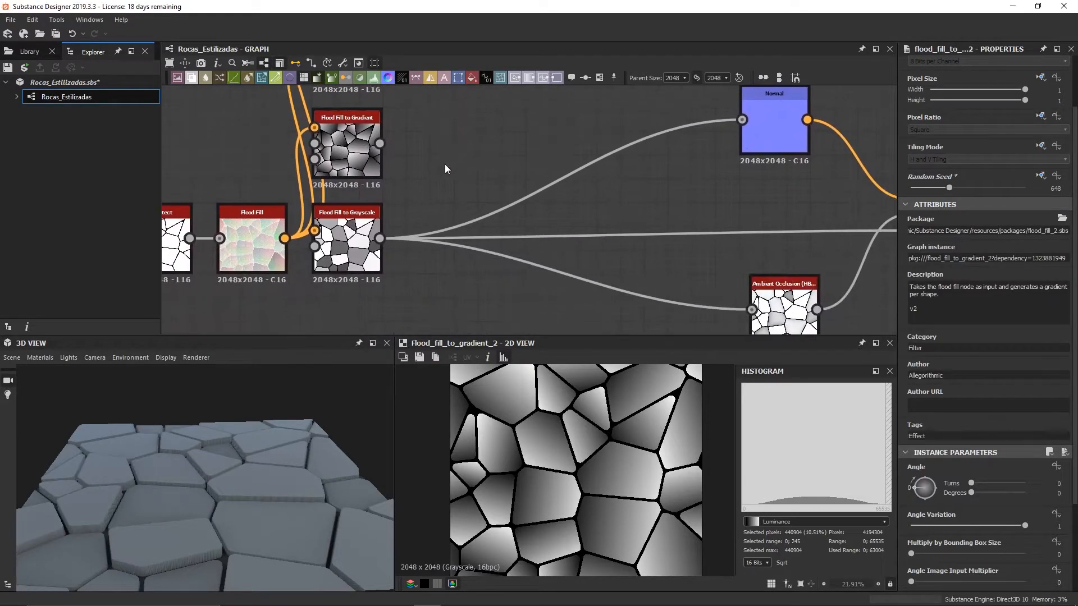
key("space")
key("Return")
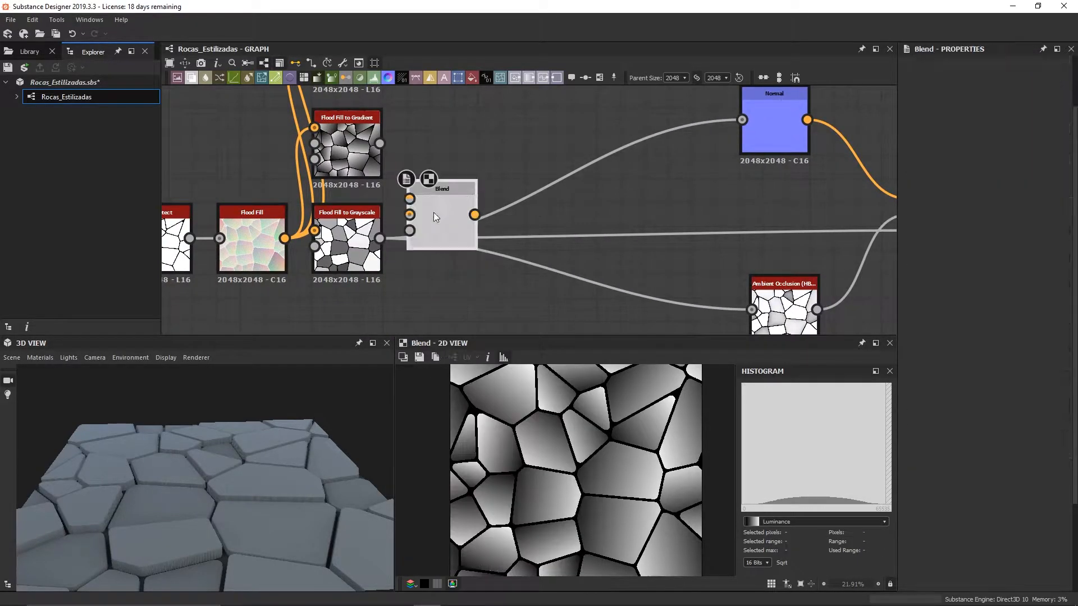
left_click_drag(434, 212, 469, 202)
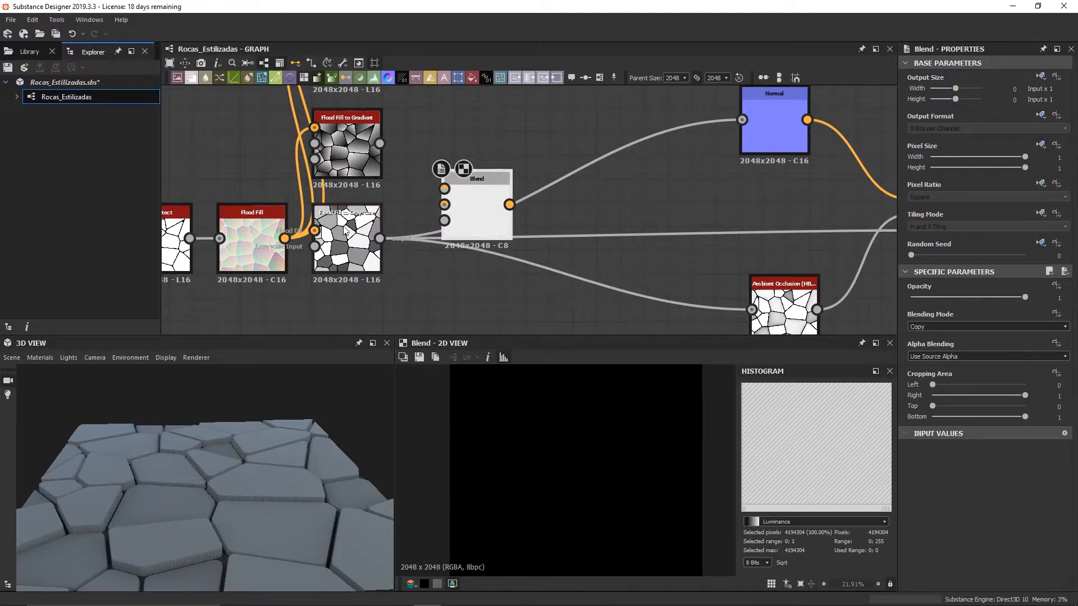
left_click_drag(379, 239, 448, 207)
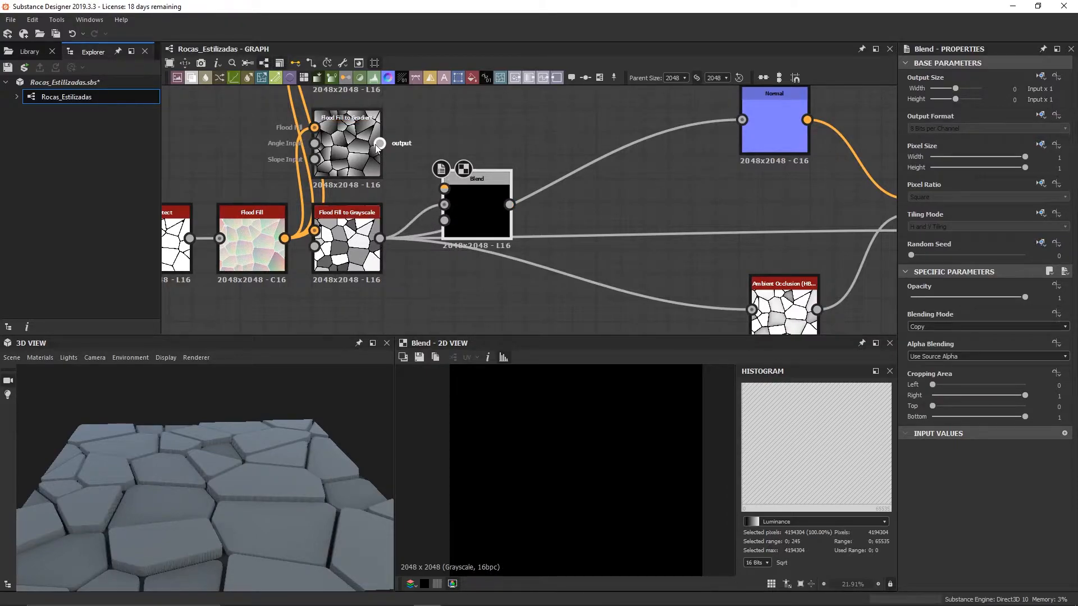
left_click_drag(379, 143, 444, 189)
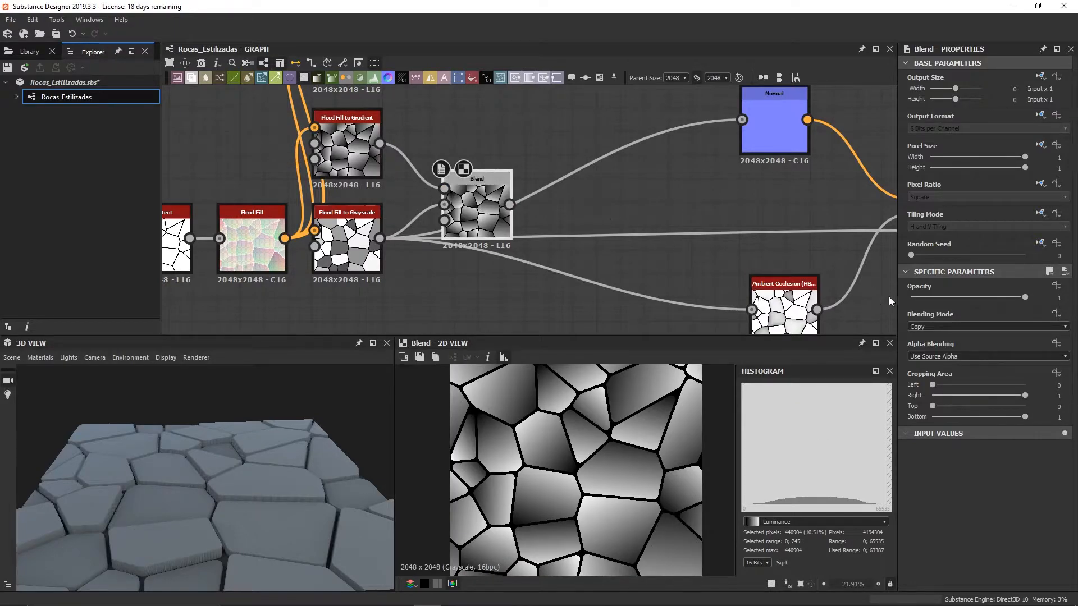
left_click(951, 326)
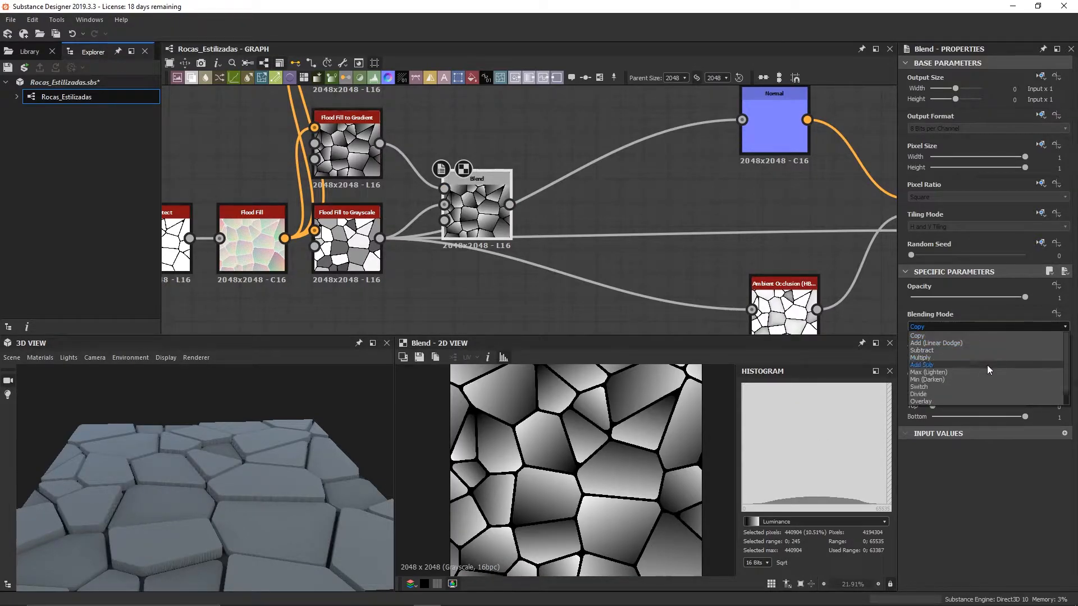
left_click(955, 378)
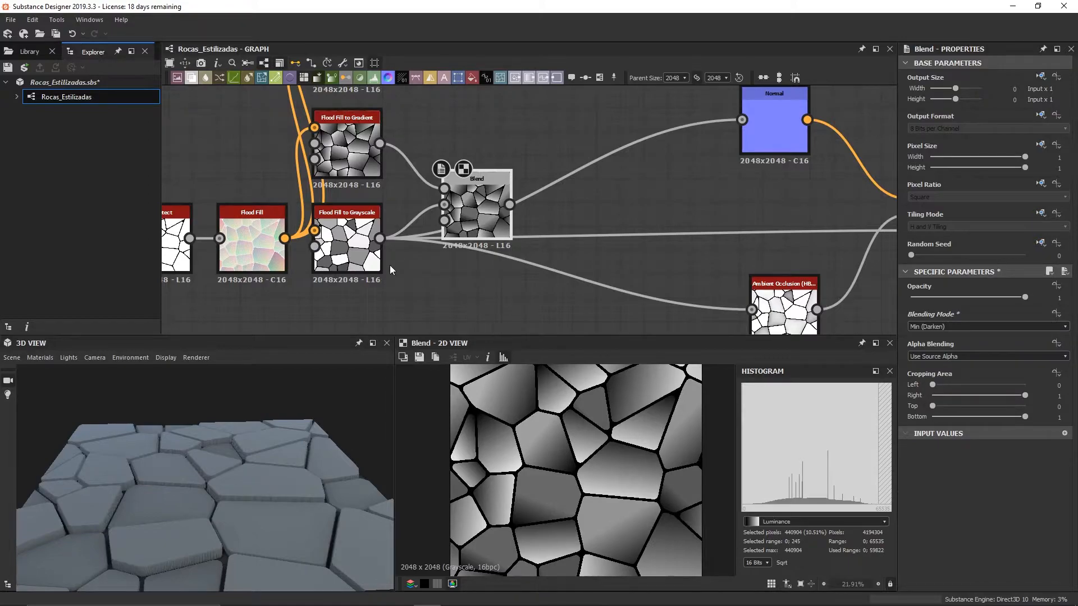
Compare the Blend node's result up close with its Flood Fill to Grayscale and Flood Fill to Gradient inputs
scroll(346, 146, "up", 5)
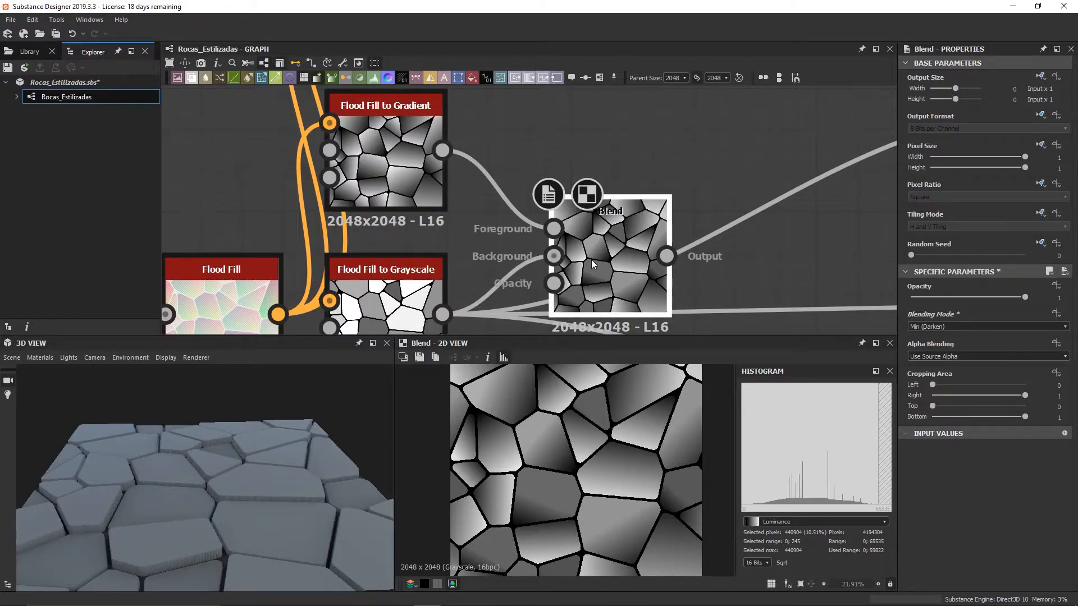
scroll(591, 260, "up", 3)
left_click(534, 251)
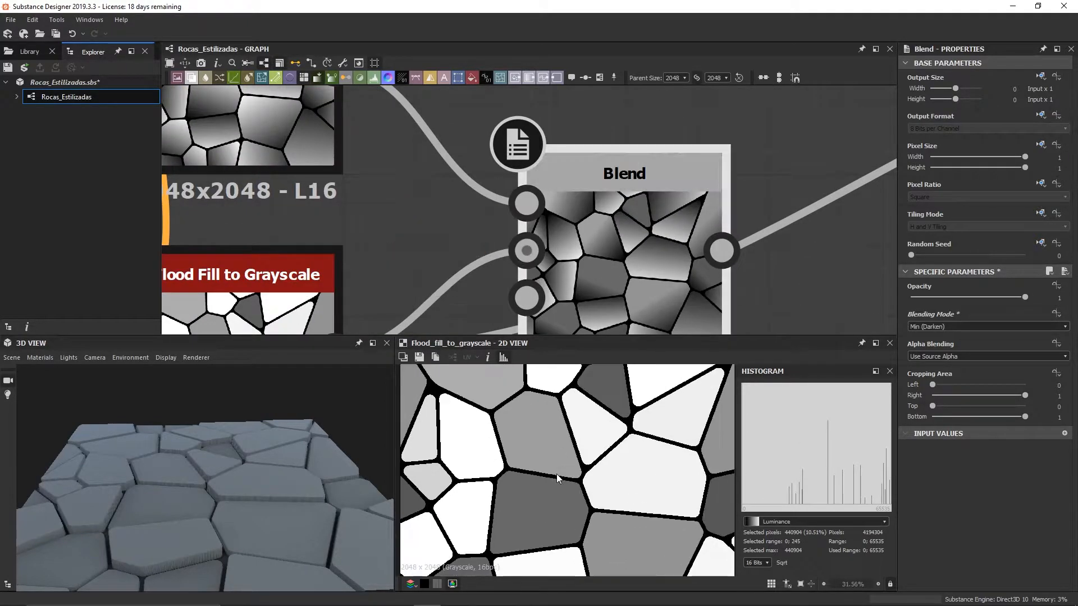
double_click(614, 218)
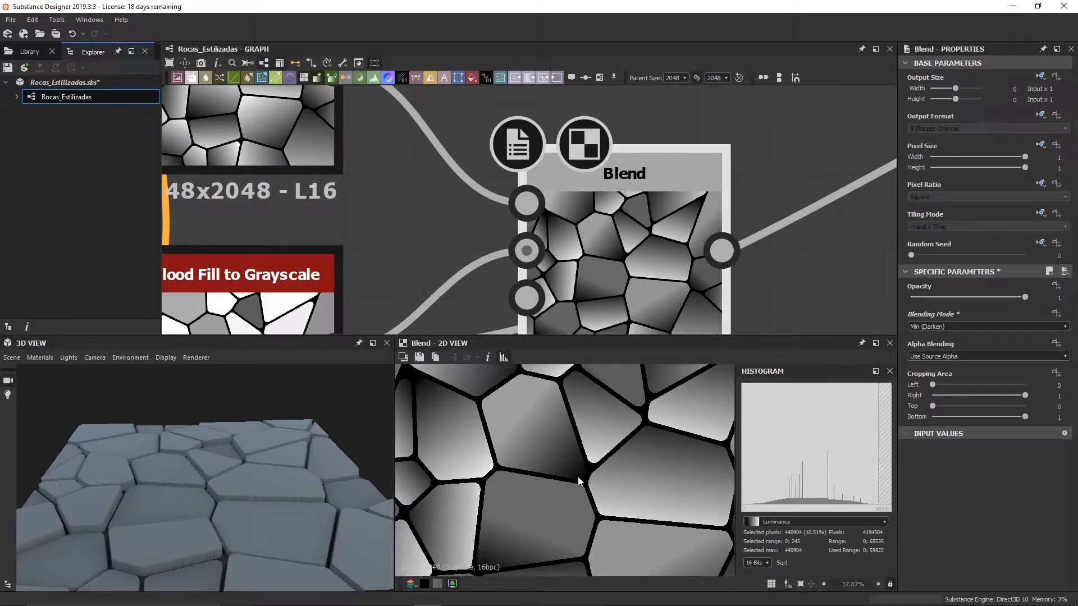
left_click(262, 114)
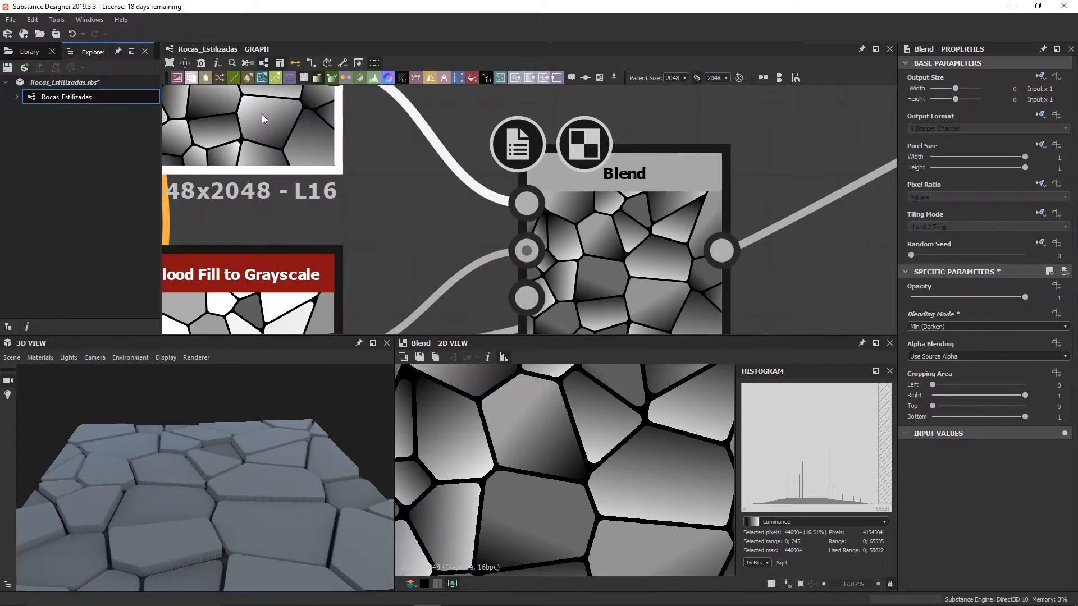
scroll(419, 234, "down", 3)
left_click(489, 230)
scroll(617, 252, "down", 1)
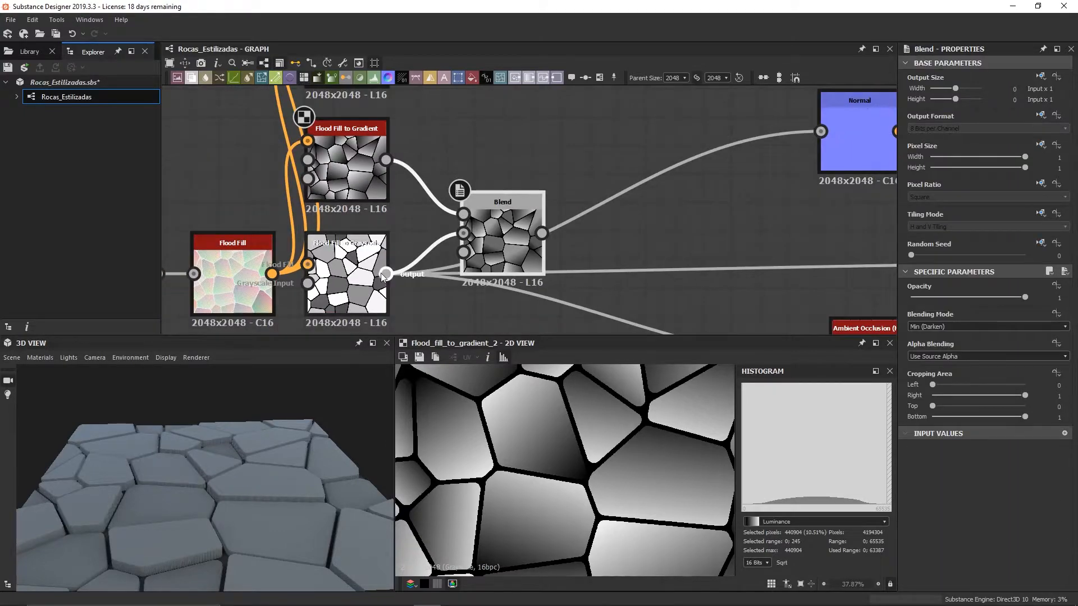
Reroute the Normal, Base Material and Ambient Occlusion inputs to the Blend output and align Blend beside Flood Fill to Grayscale
left_click_drag(502, 234, 502, 234)
mouse_move(299, 464)
left_mouse_down()
mouse_move(245, 500)
mouse_move(239, 526)
mouse_move(271, 459)
mouse_move(278, 465)
left_mouse_up()
left_click_drag(494, 252, 454, 294)
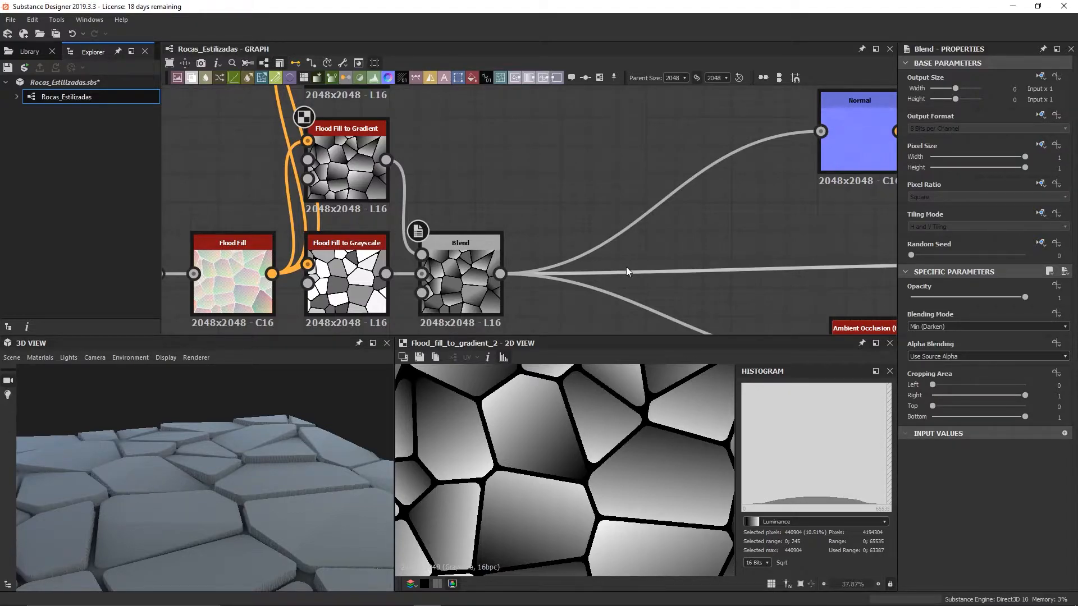
Insert an Auto Levels node after the Blend node and line it up in the same row
scroll(629, 267, "down", 4)
scroll(646, 281, "down", 5)
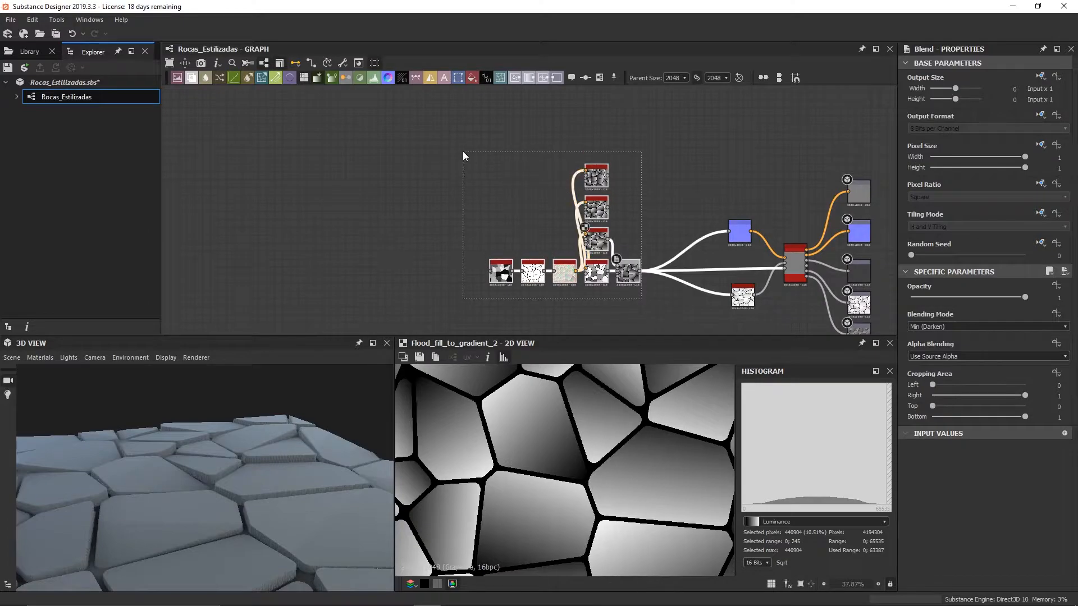
scroll(618, 275, "up", 4)
middle_click_drag(634, 284, 563, 282)
scroll(593, 238, "up", 5)
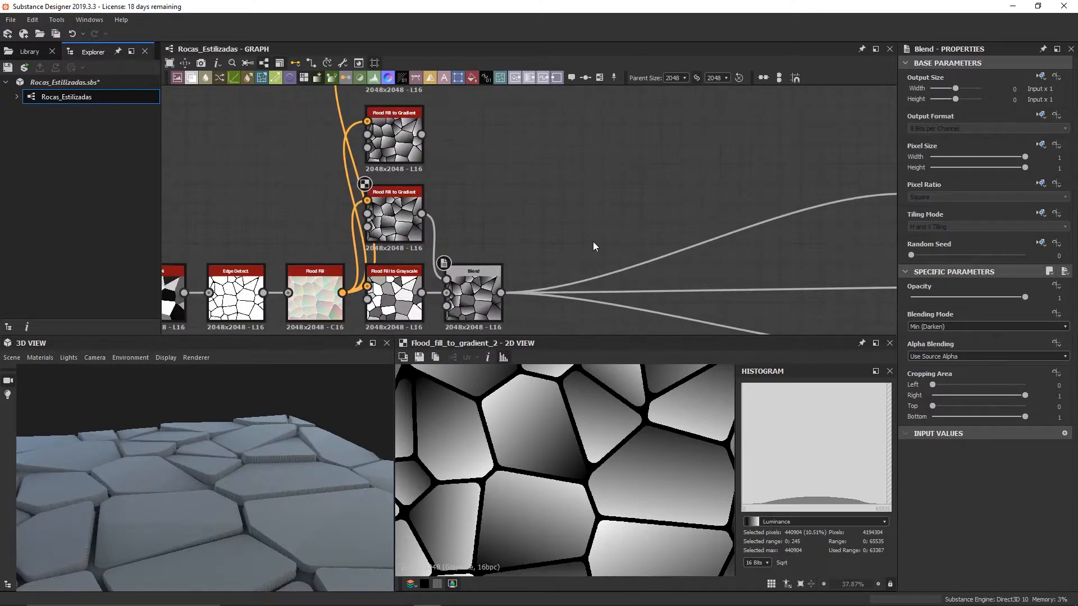
left_click(388, 211)
key("space")
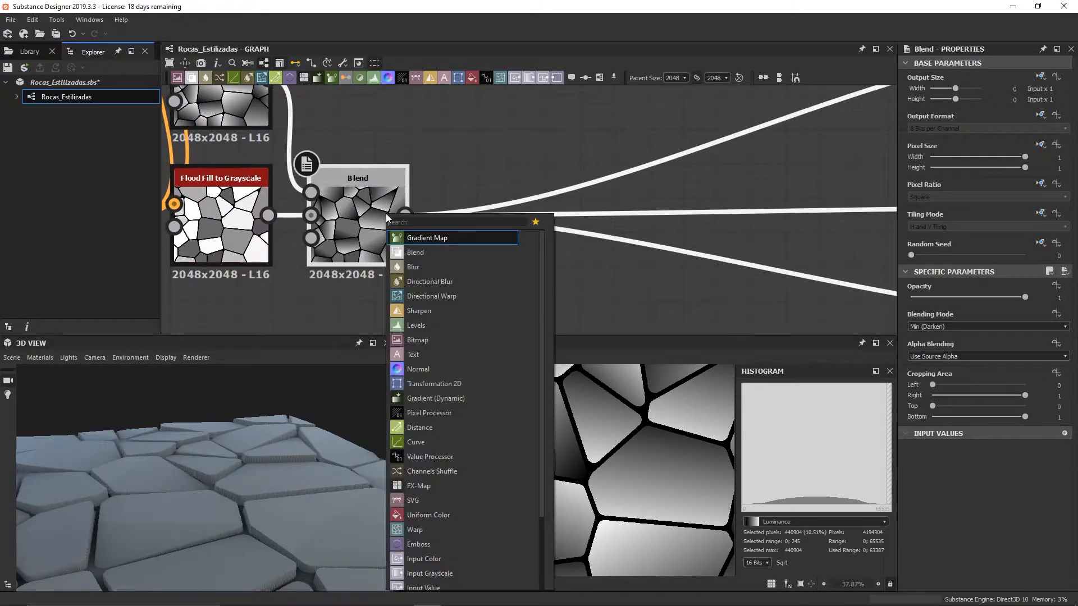
type("auto")
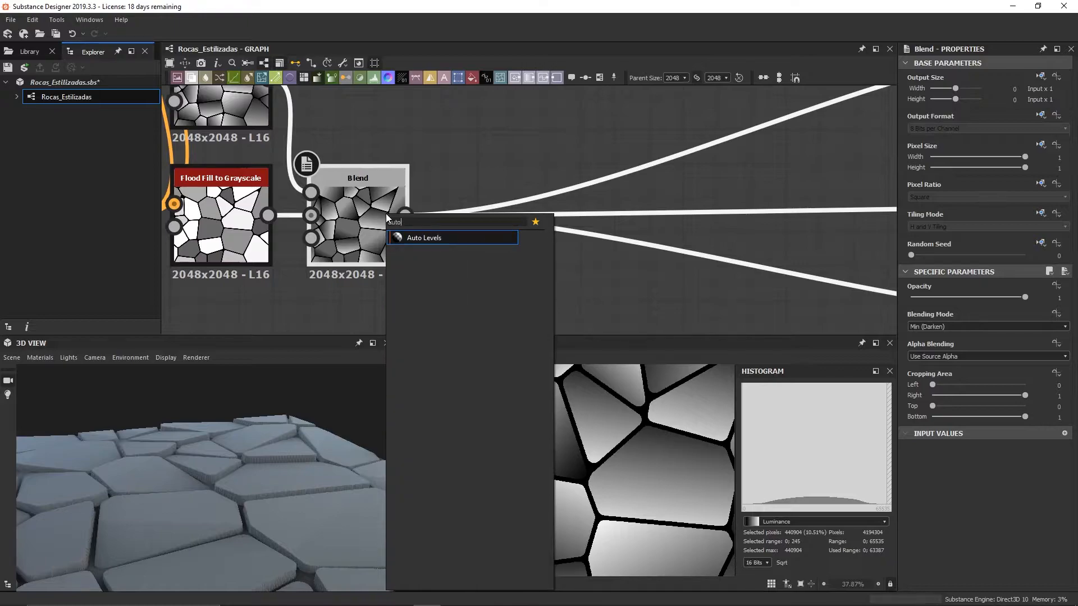
key("Return")
left_click_drag(523, 225, 489, 225)
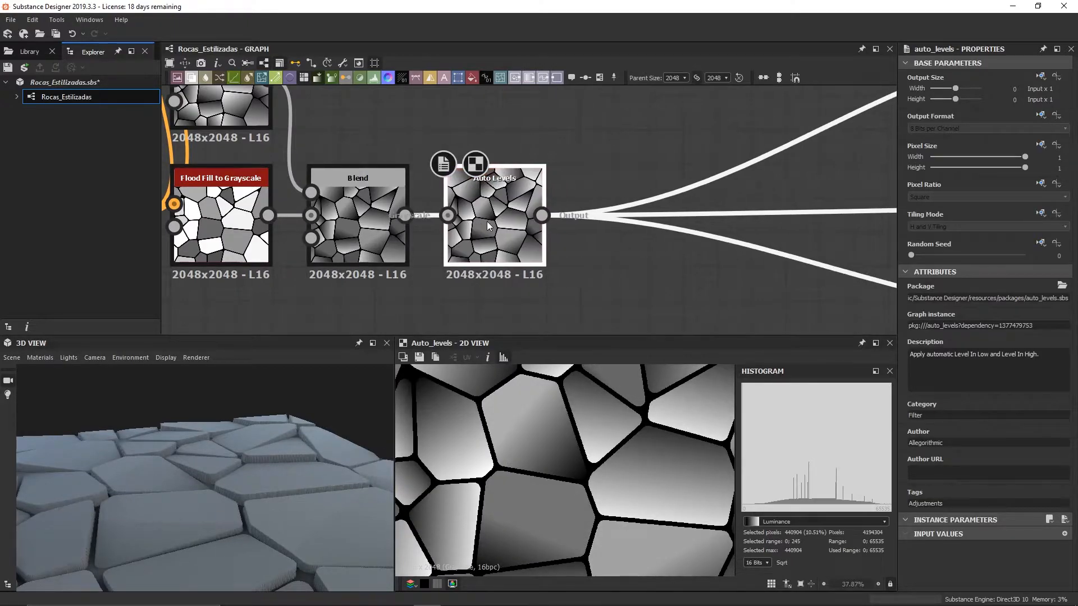
Add a second Min (Darken) Blend node with Auto Levels as Background and the middle Flood Fill to Gradient as Foreground
scroll(500, 229, "down", 4)
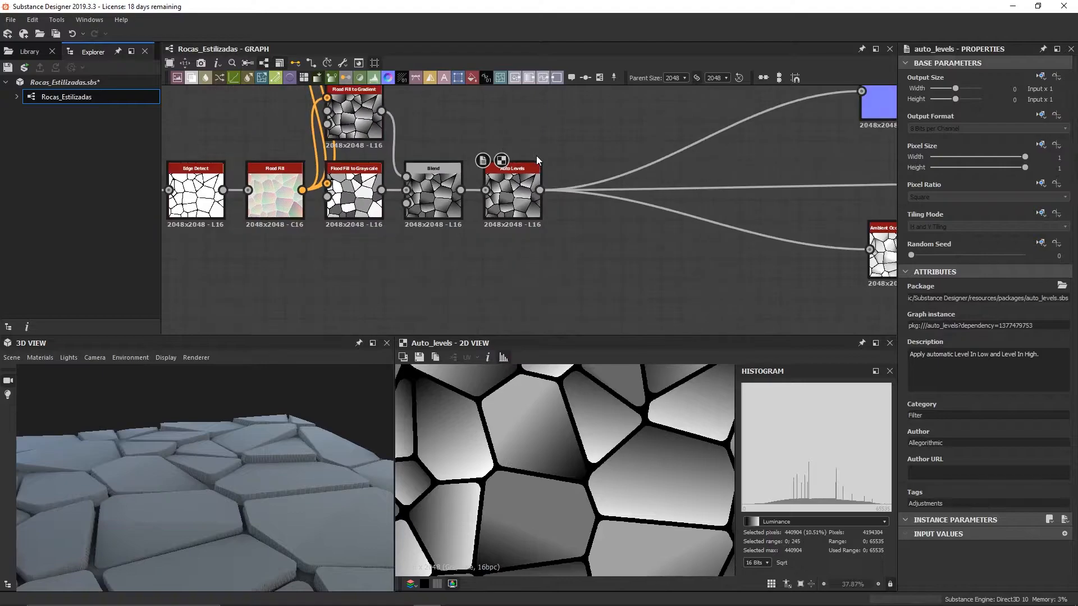
middle_click_drag(500, 228, 491, 246)
left_click(313, 123)
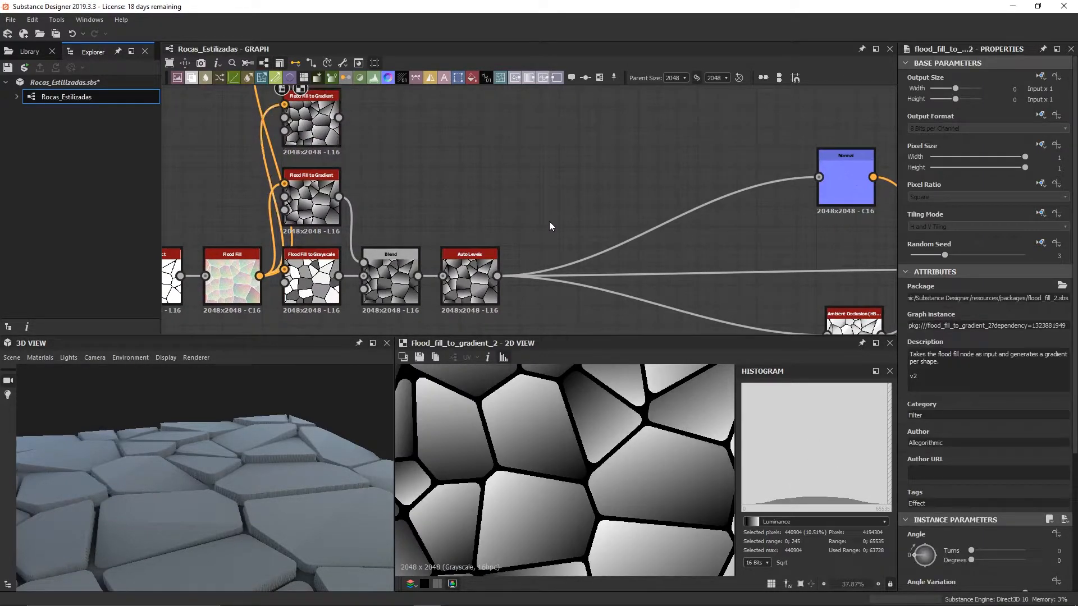
key("space")
key("Escape")
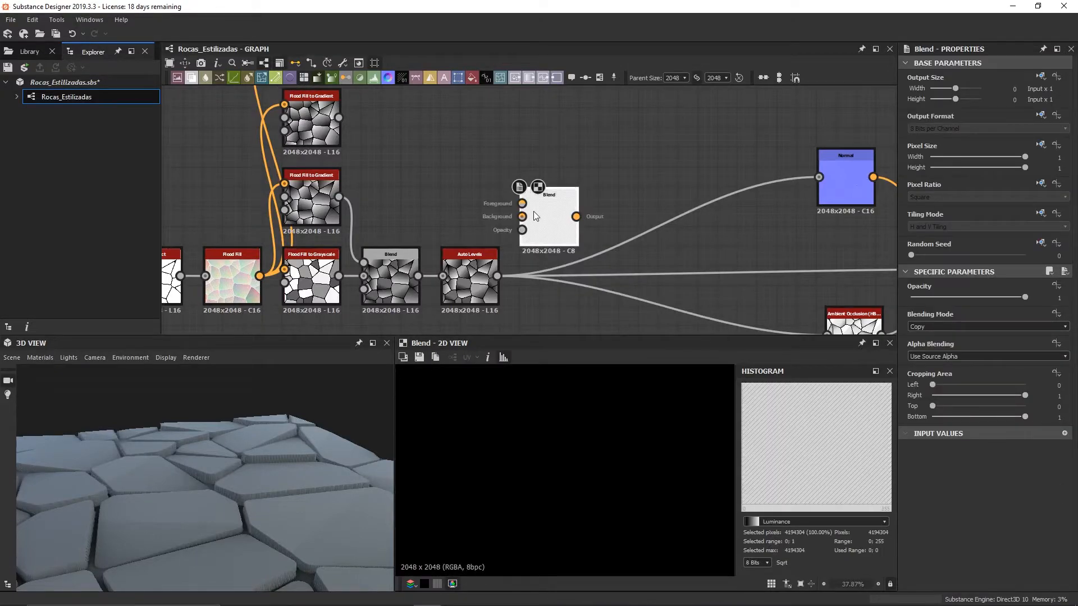
left_click_drag(497, 275, 530, 207)
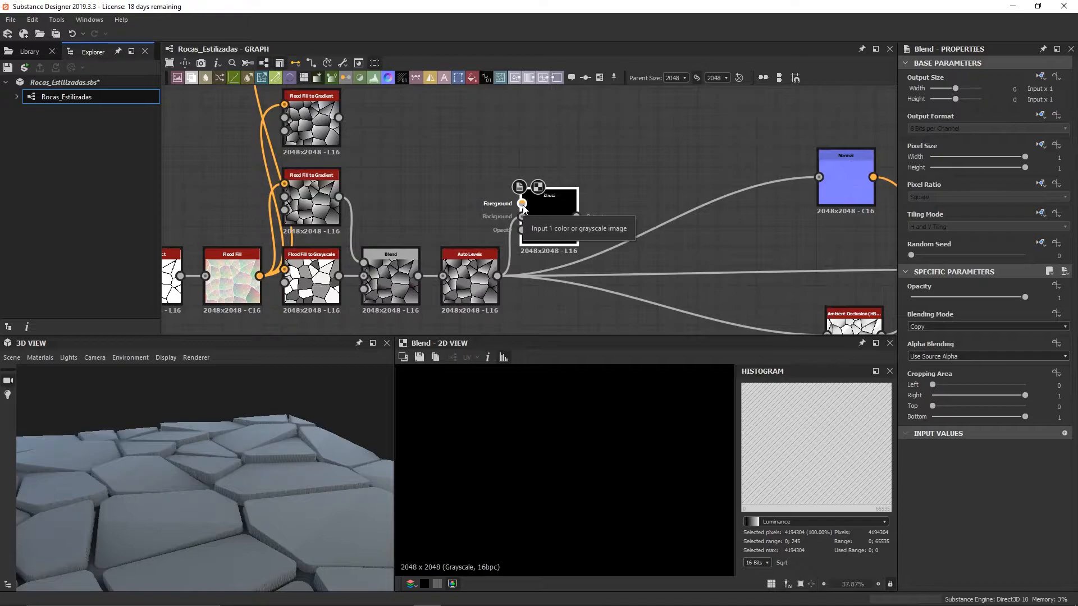
left_click_drag(522, 203, 331, 133)
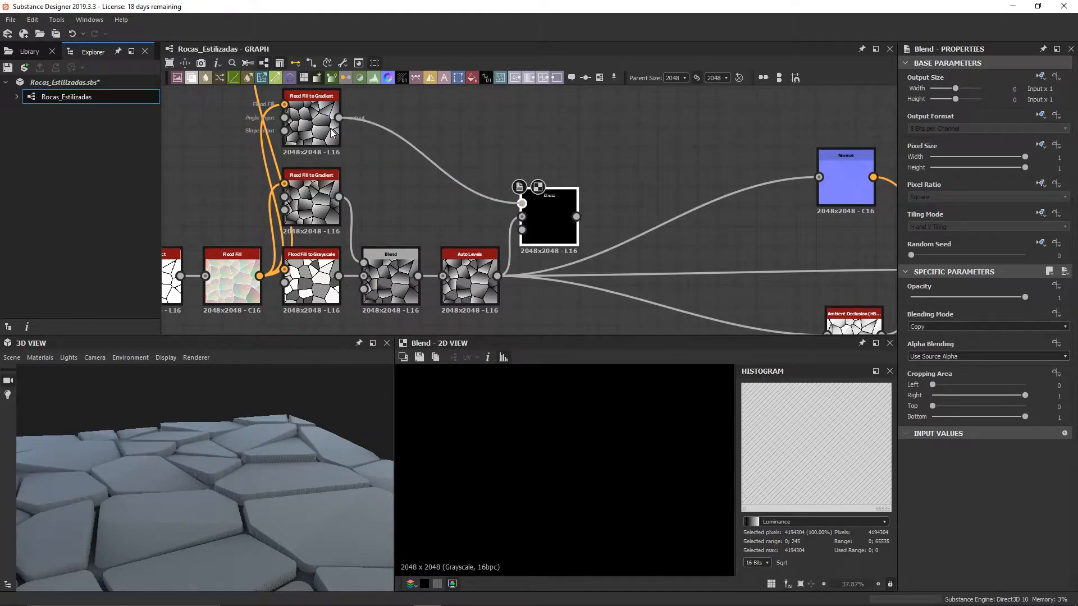
left_click(960, 328)
left_click(944, 379)
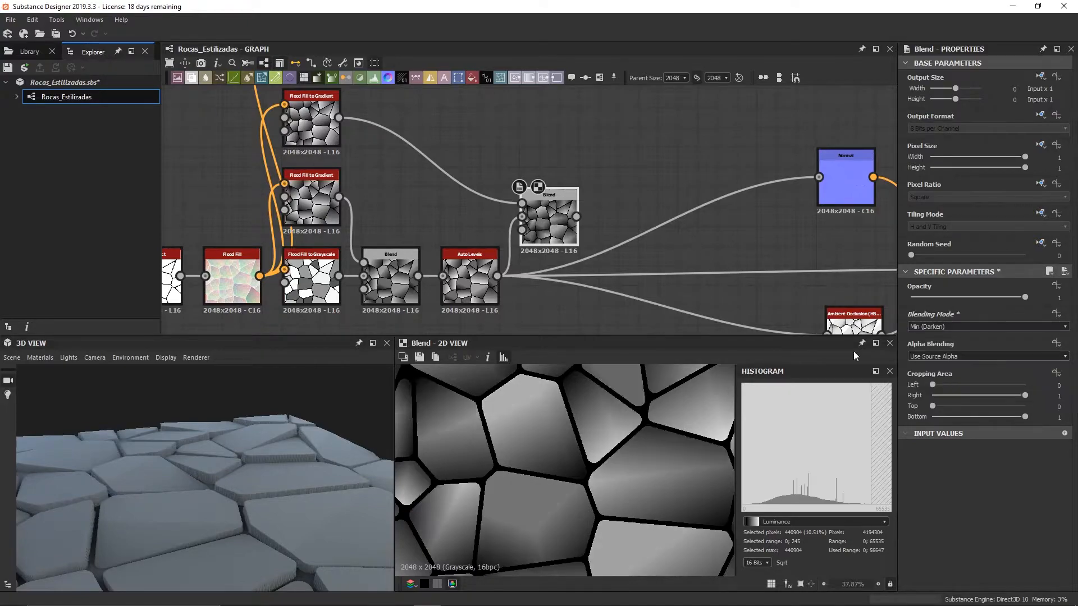
Move the Auto Levels connections to Normal, Base Material and Ambient Occlusion onto the second Blend, and align it beside Auto Levels
left_click_drag(497, 275, 575, 217, "shift")
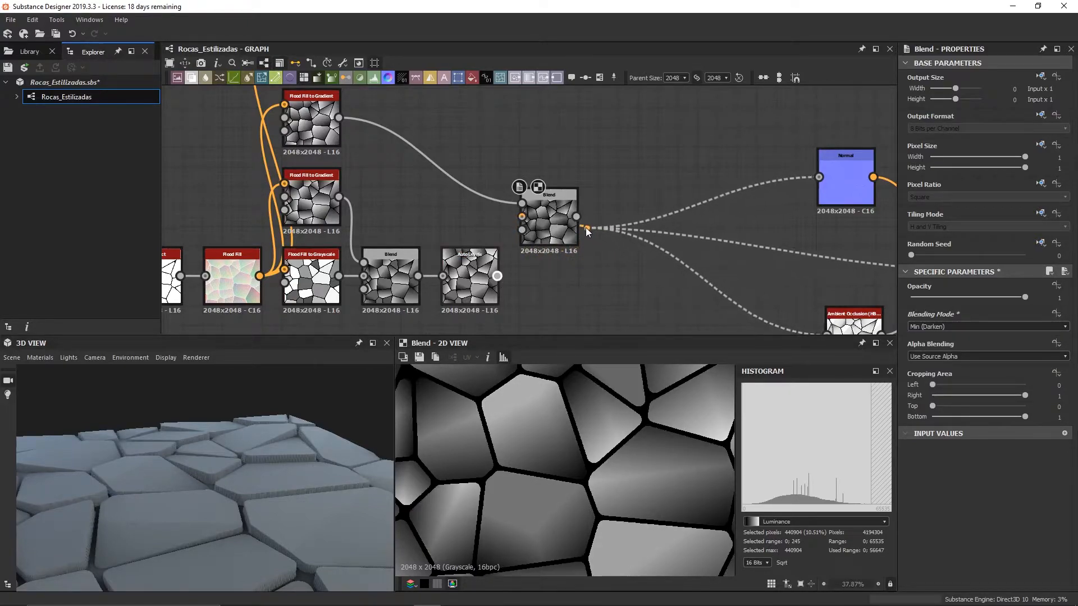
left_click_drag(182, 510, 209, 505)
left_click_drag(549, 235, 551, 293)
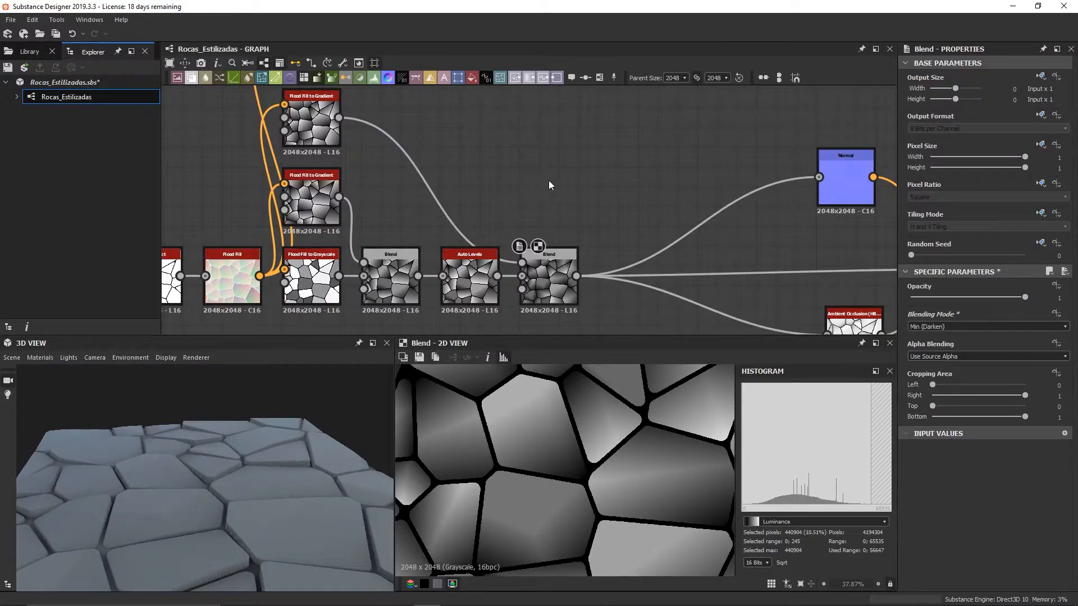
Insert an Auto Levels node after the second Blend and shift the node chain away from Normal to make room
scroll(550, 180, "down", 1)
scroll(551, 190, "down", 2)
middle_click_drag(551, 190, 460, 197)
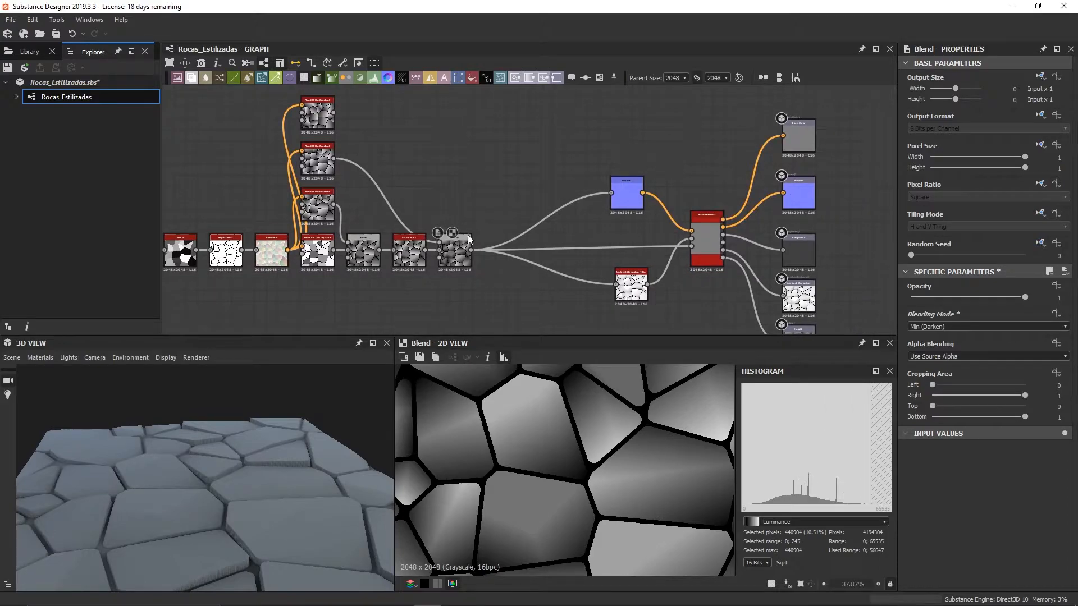
scroll(476, 211, "up", 4)
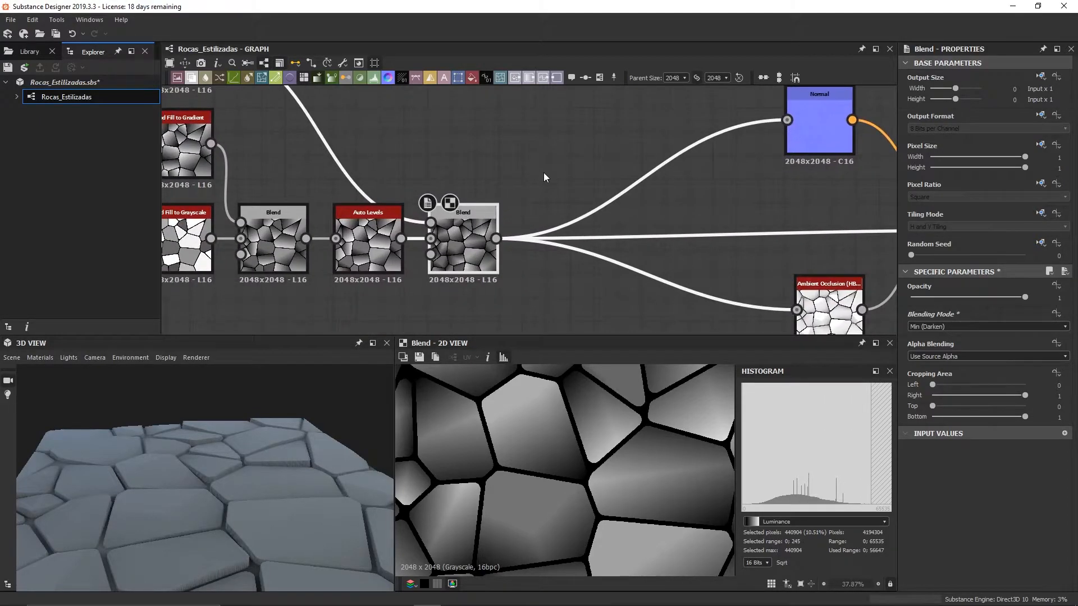
key("space")
left_click(530, 150)
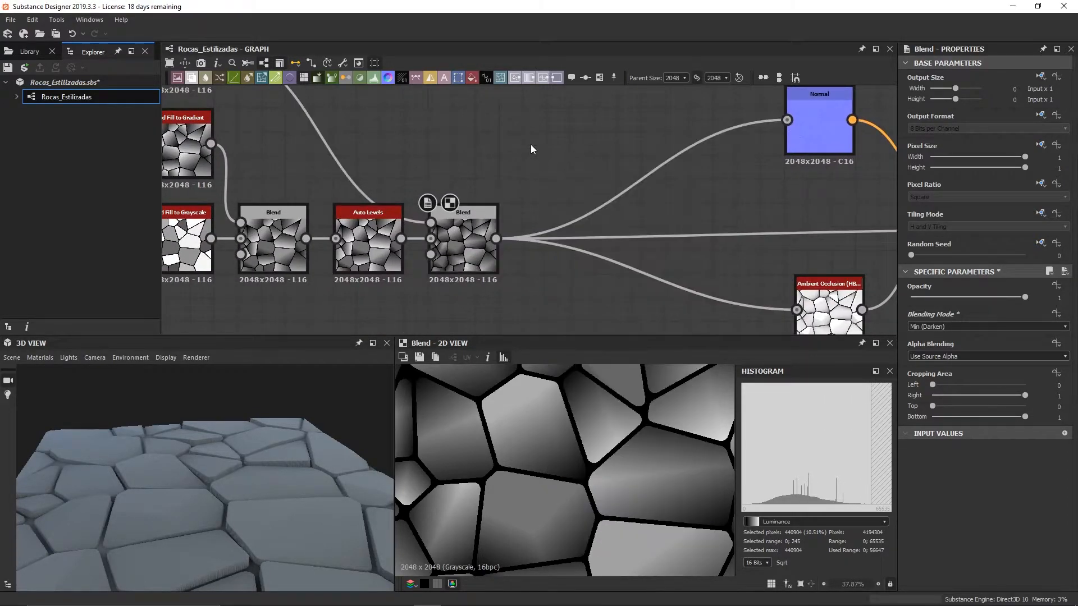
left_click(478, 246)
key("space")
type("auto")
key("Return")
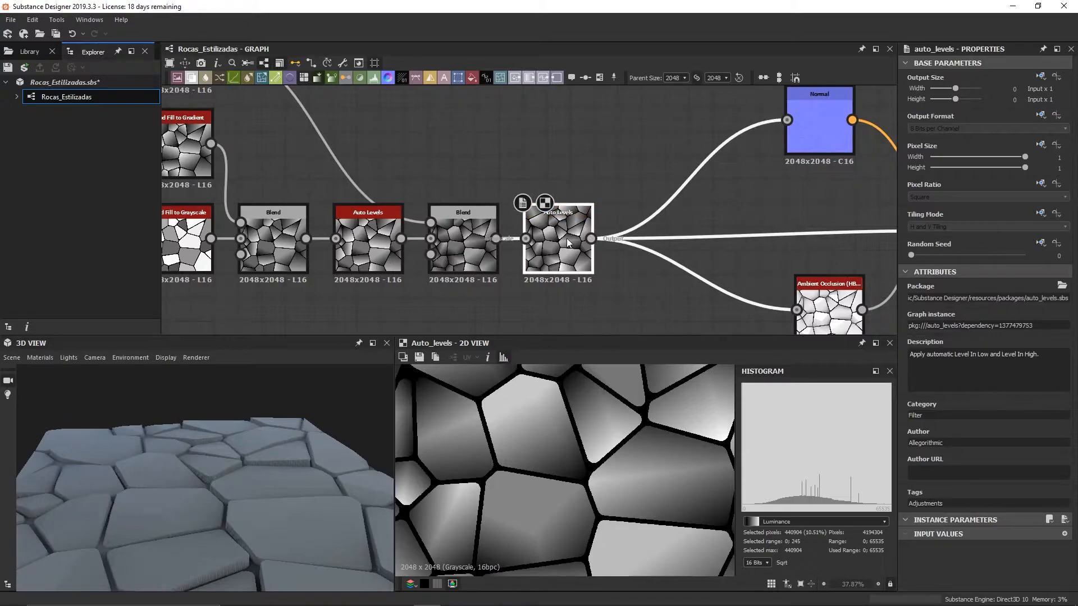
scroll(492, 207, "down", 5)
middle_click_drag(516, 247, 553, 311)
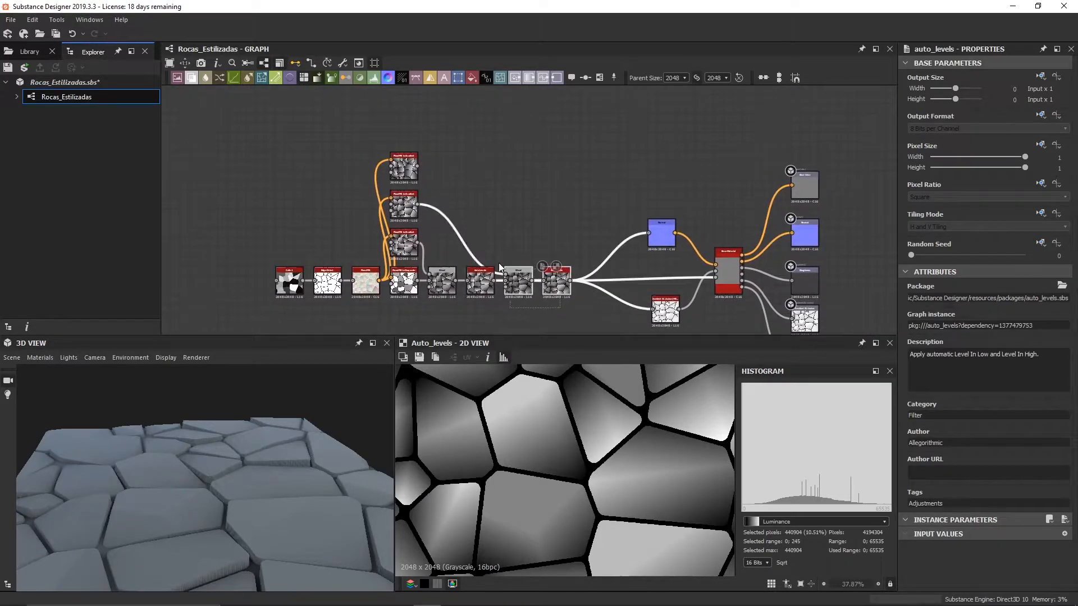
Add a third Blend node with the last Auto Levels as Background and the uppermost Flood Fill to Gradient as Foreground
scroll(511, 244, "up", 4)
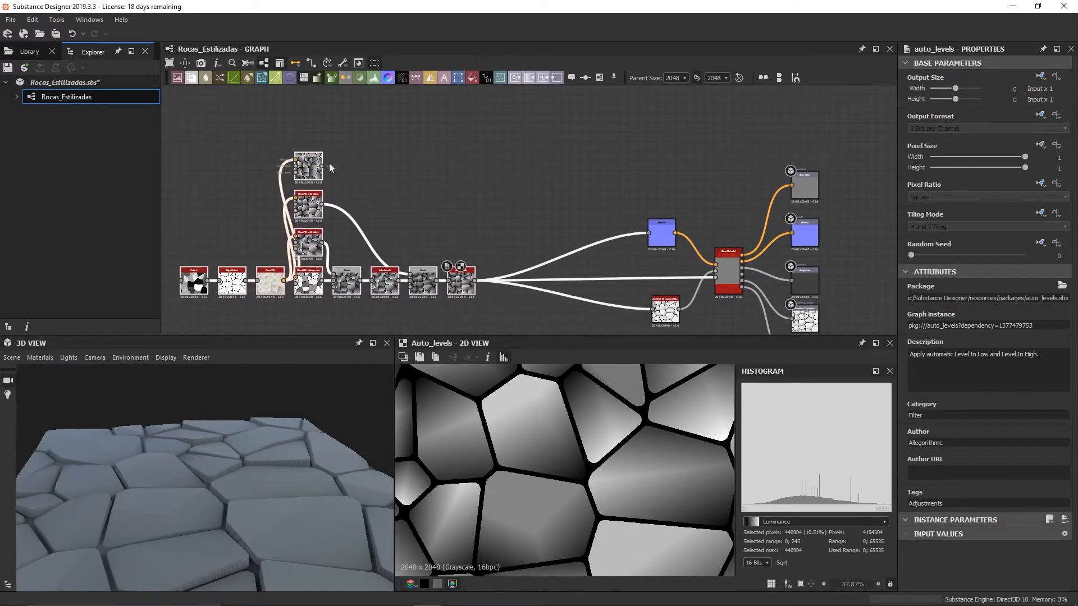
middle_click_drag(512, 245, 500, 194)
key("space")
key("Return")
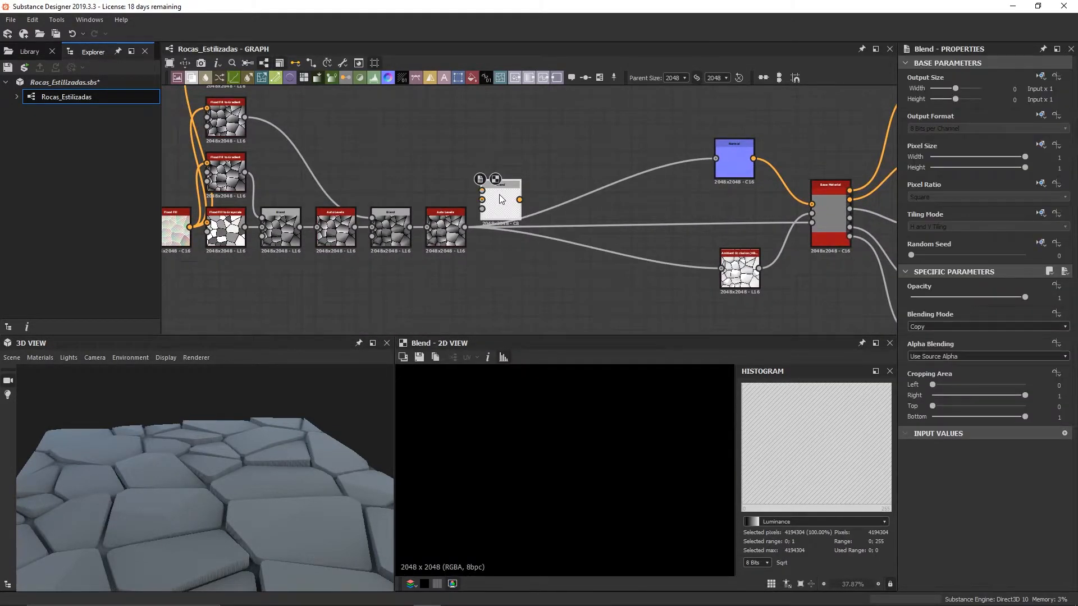
left_click_drag(465, 227, 481, 190)
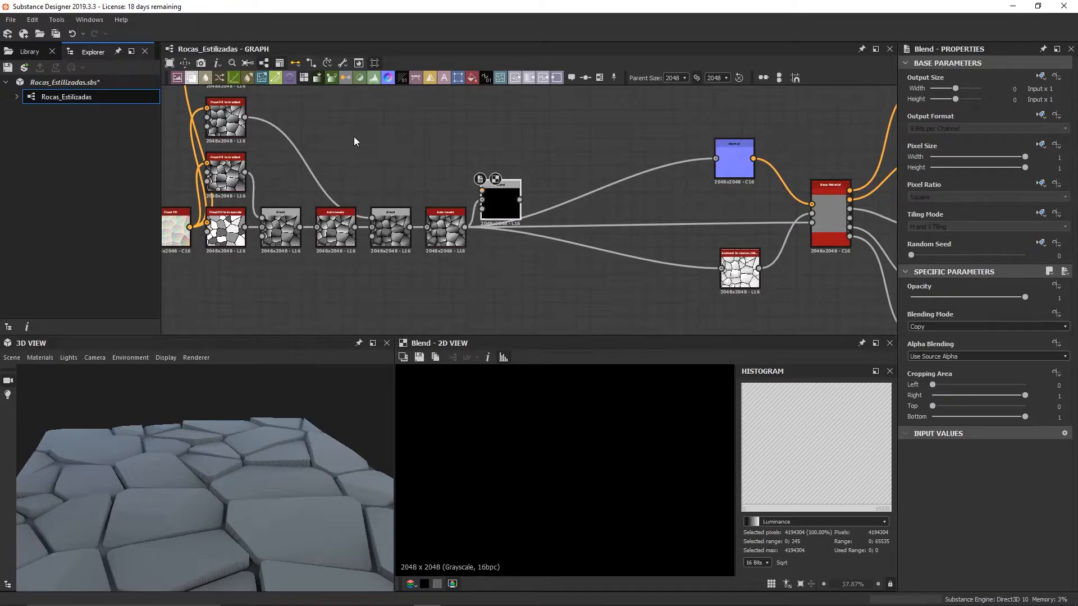
middle_click_drag(354, 137, 379, 173)
left_click_drag(272, 99, 508, 228)
Set the third Blend to Min (Darken), move the Auto Levels output connections onto it, and align it beside Auto Levels
left_click(950, 326)
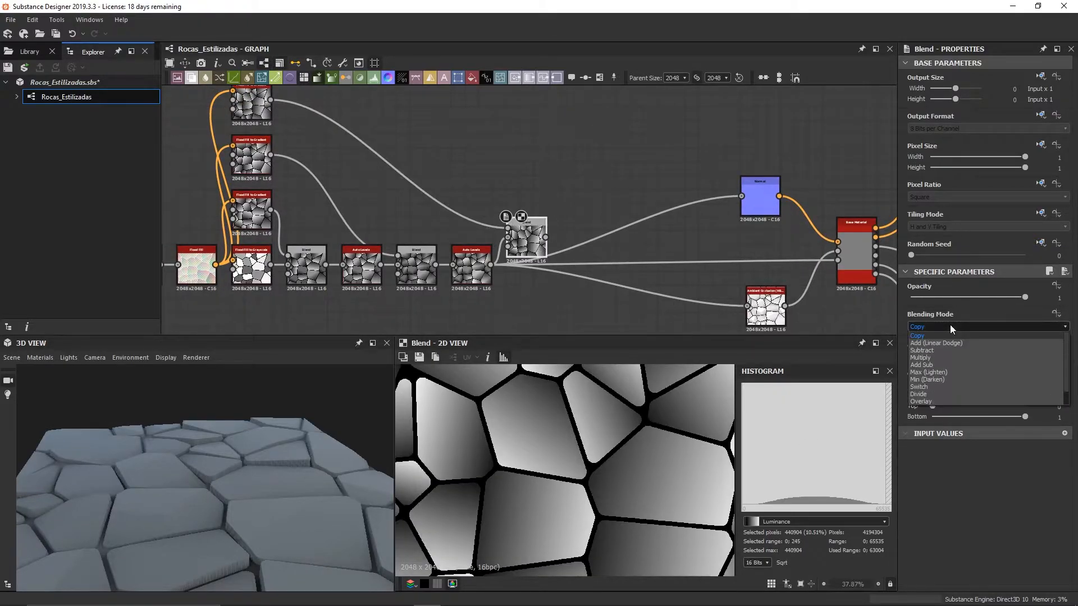
left_click(942, 364)
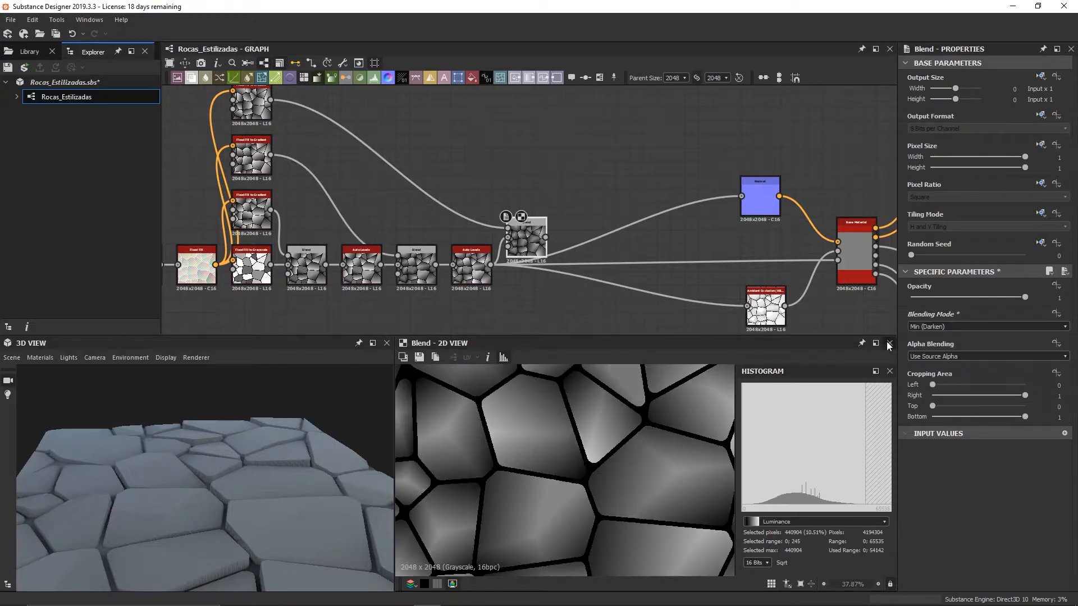
left_click_drag(492, 265, 526, 275, "shift")
left_click_drag(274, 430, 255, 448)
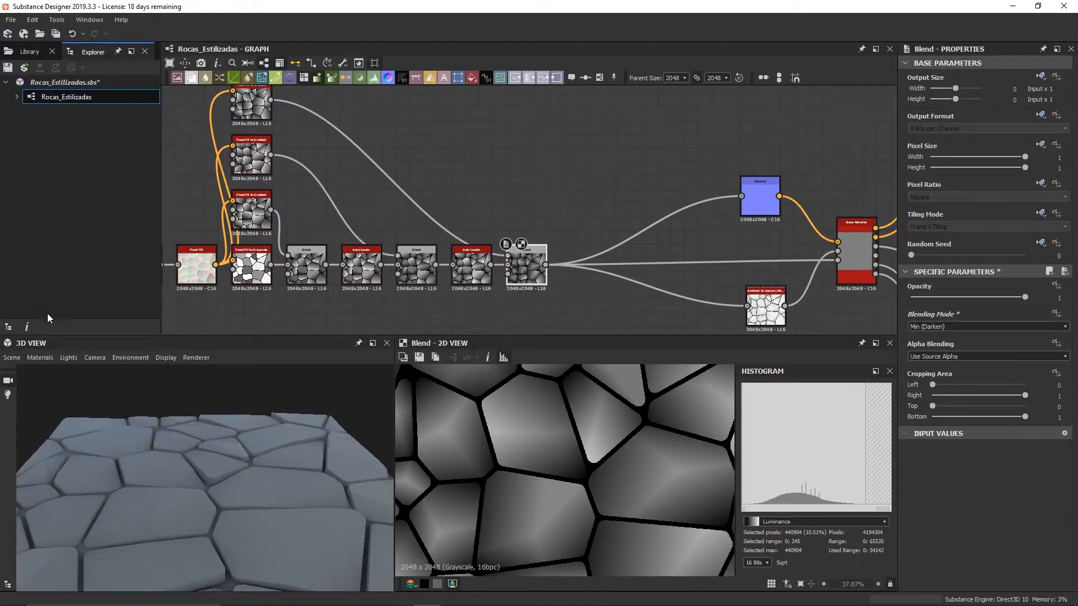
Light the 3D view with the studio_03 HDRI environment and inspect the stone facets under it
left_click(25, 51)
scroll(105, 211, "down", 10)
left_click_drag(84, 142, 129, 441)
left_click_drag(215, 488, 221, 521)
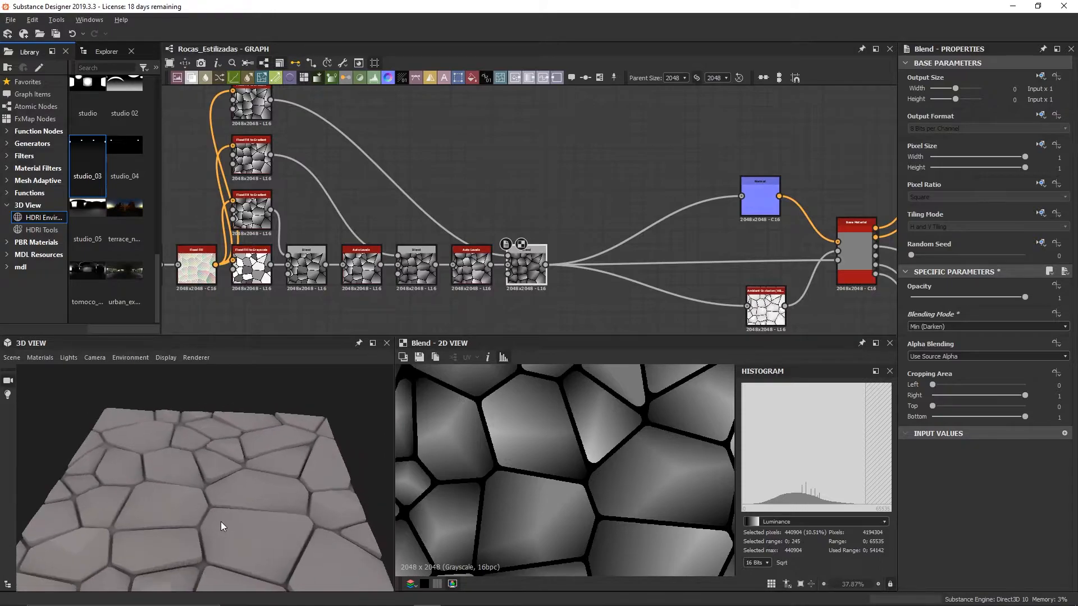
left_click(96, 53)
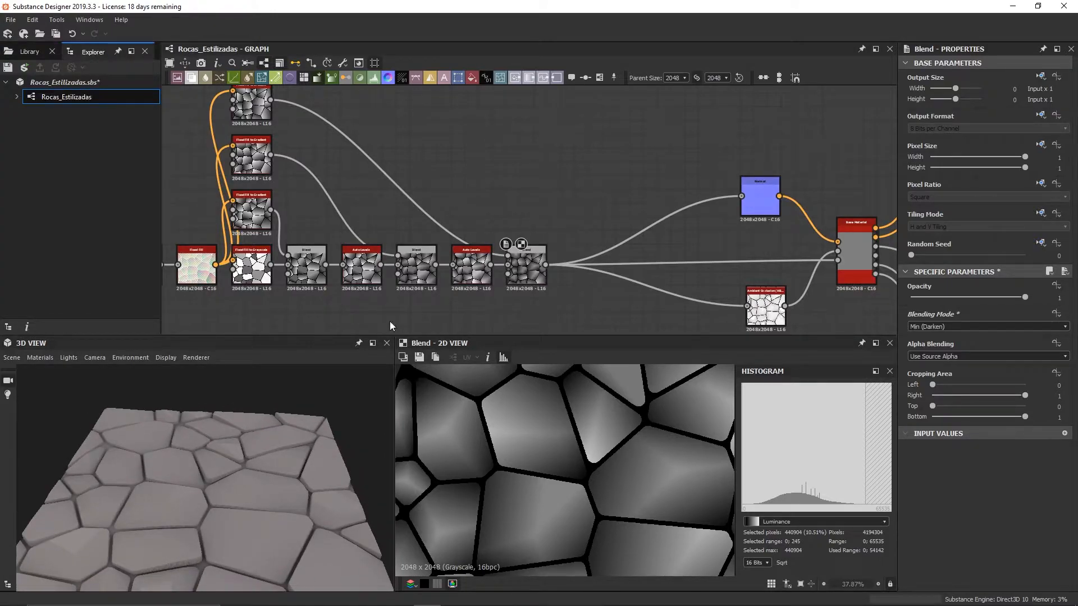
scroll(234, 494, "up", 5)
left_click_drag(234, 497, 259, 467)
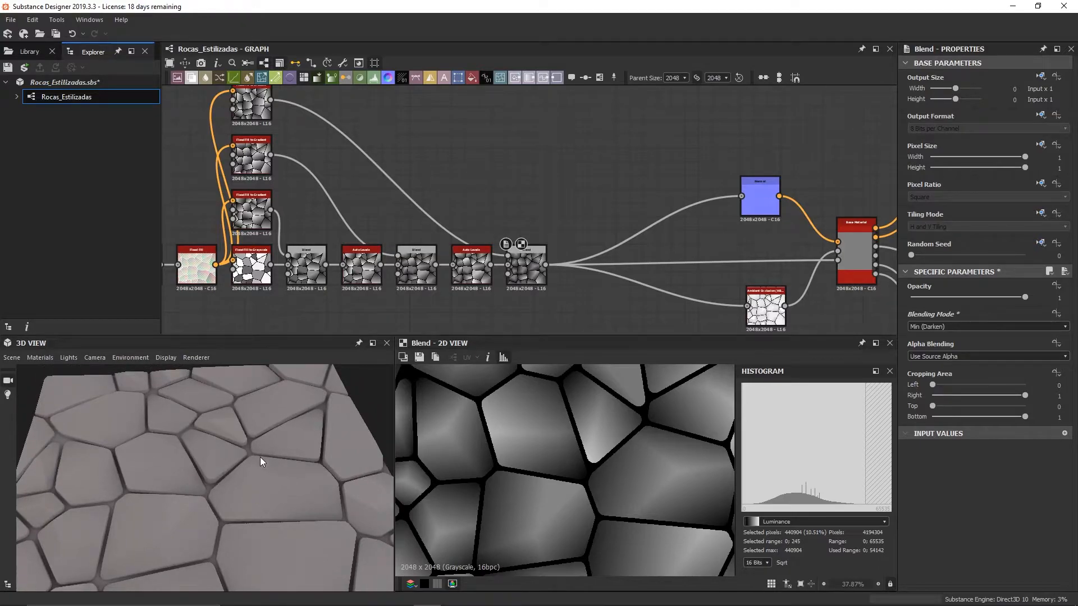
left_click_drag(181, 520, 206, 497)
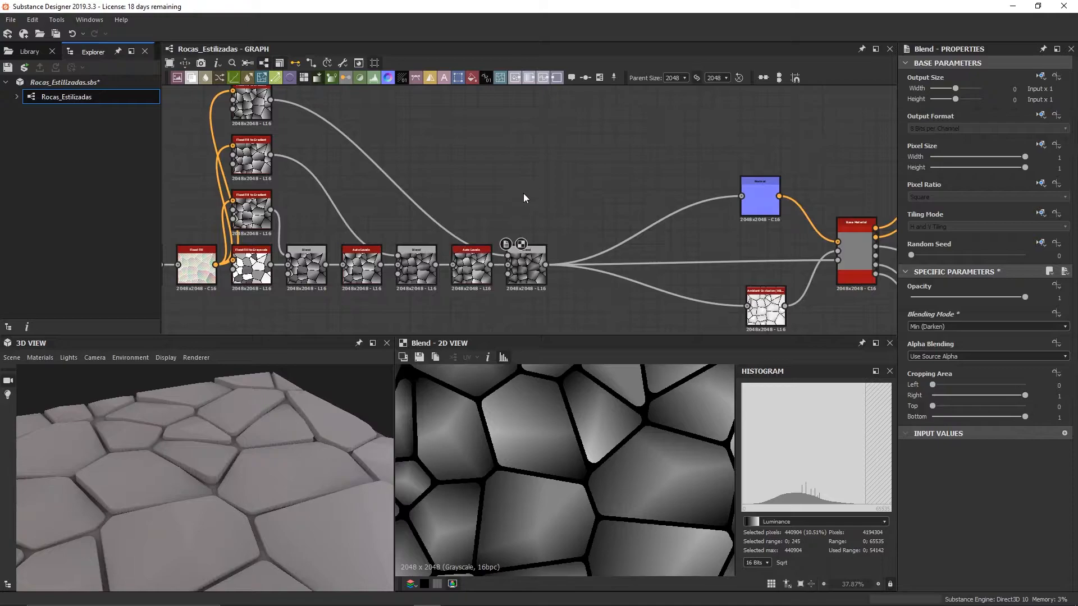
Add a Tile Random node in the empty graph area below Flood Fill to Grayscale
scroll(507, 184, "down", 3)
middle_click_drag(514, 164, 557, 169)
left_click_drag(256, 129, 507, 238)
left_click(514, 268)
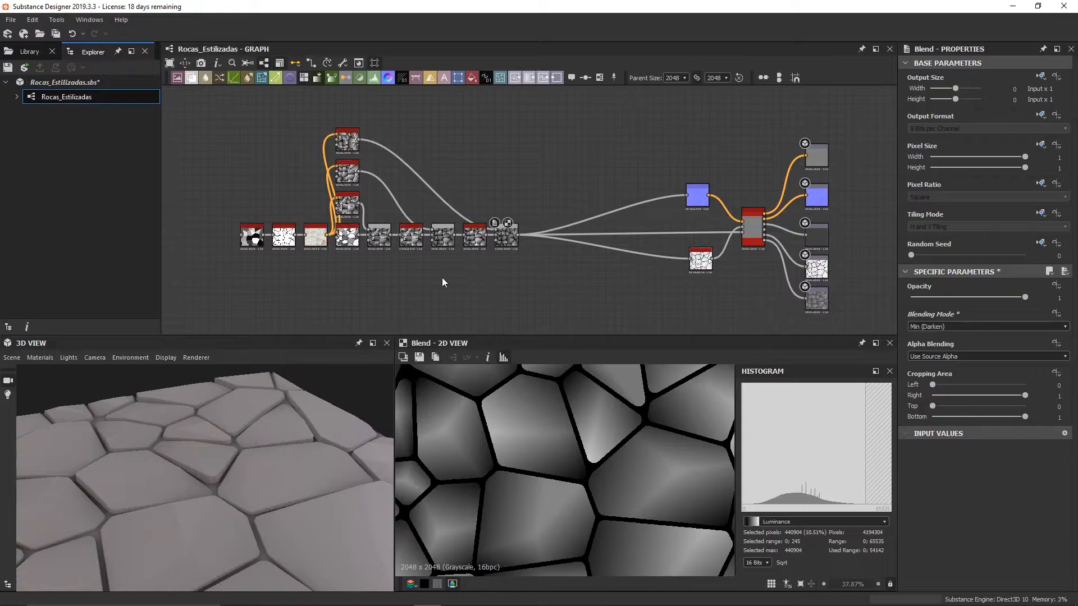
middle_click_drag(391, 298, 410, 278)
scroll(369, 274, "up", 5)
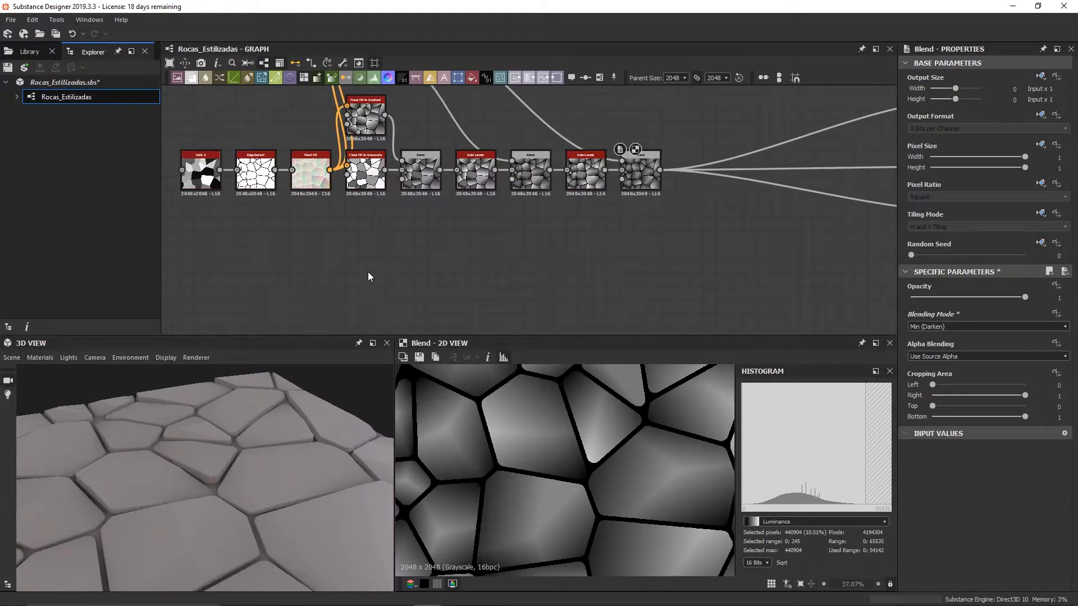
key("space")
type("tile")
key("Down")
key("Down")
key("Down")
key("Down")
key("Down")
key("Down")
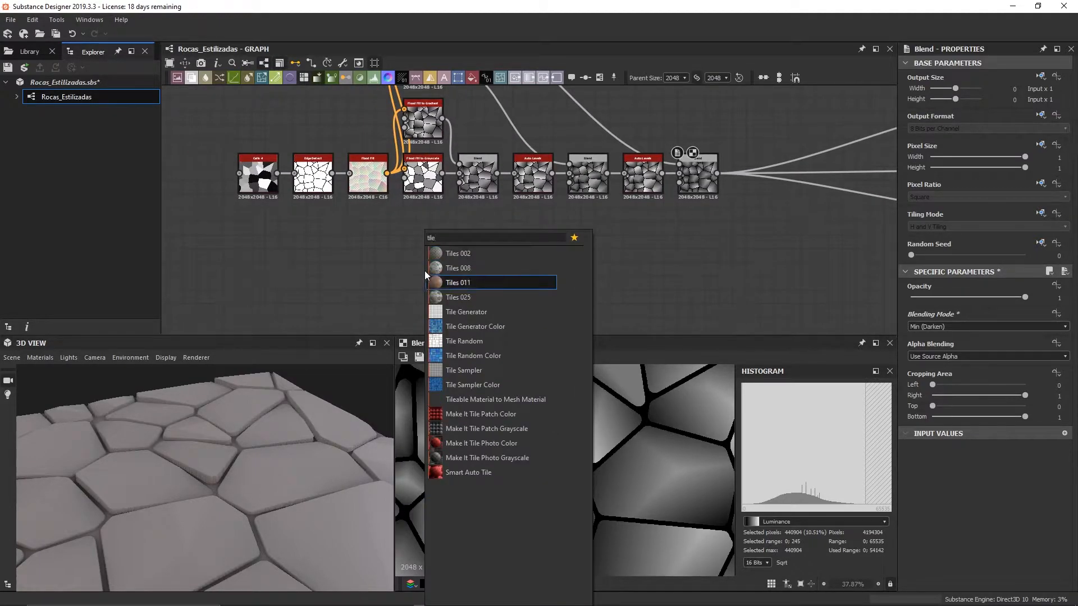
key("Return")
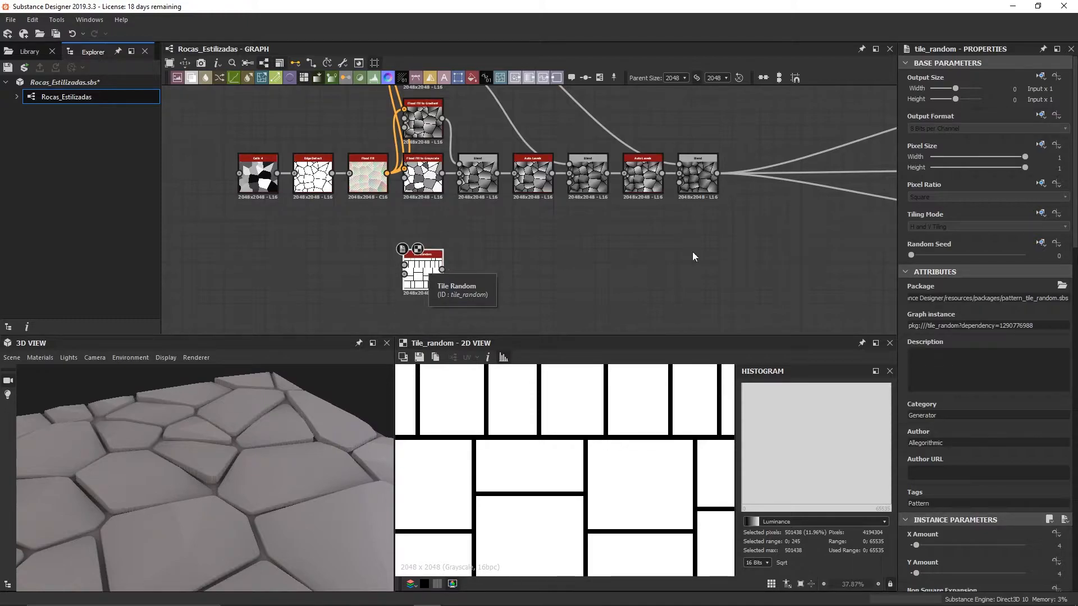
Set the Tile Random pattern to Disc and its split mode to none
scroll(1028, 416, "down", 5)
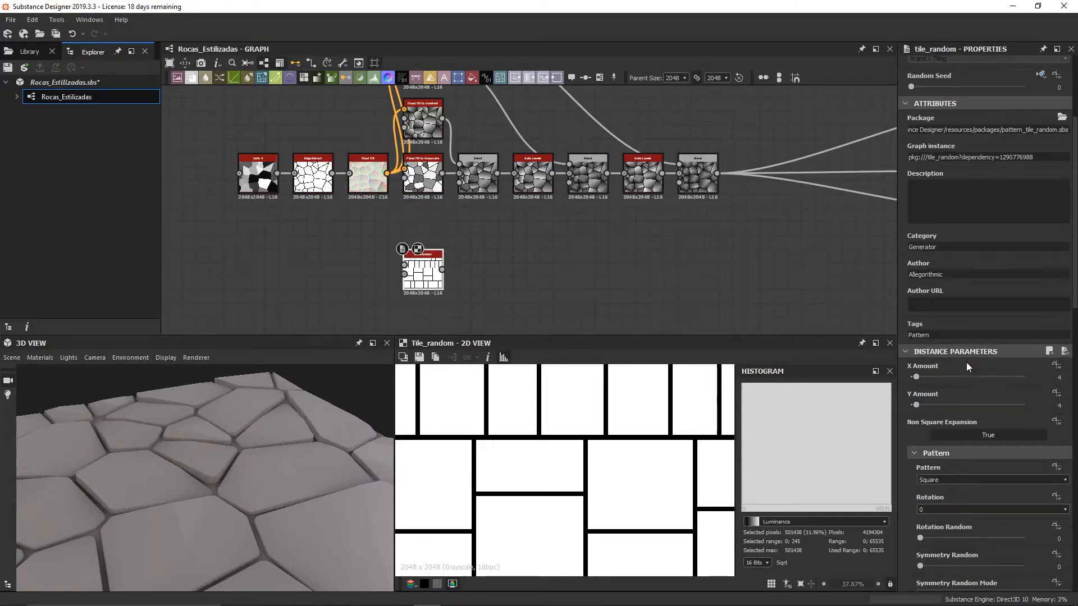
scroll(1011, 392, "down", 2)
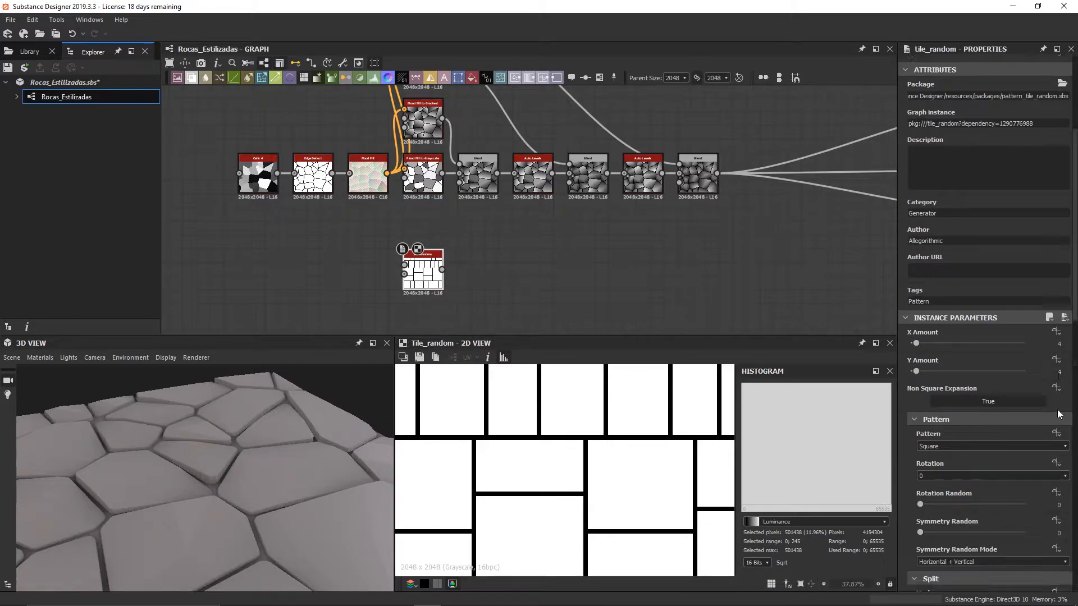
left_click(958, 409)
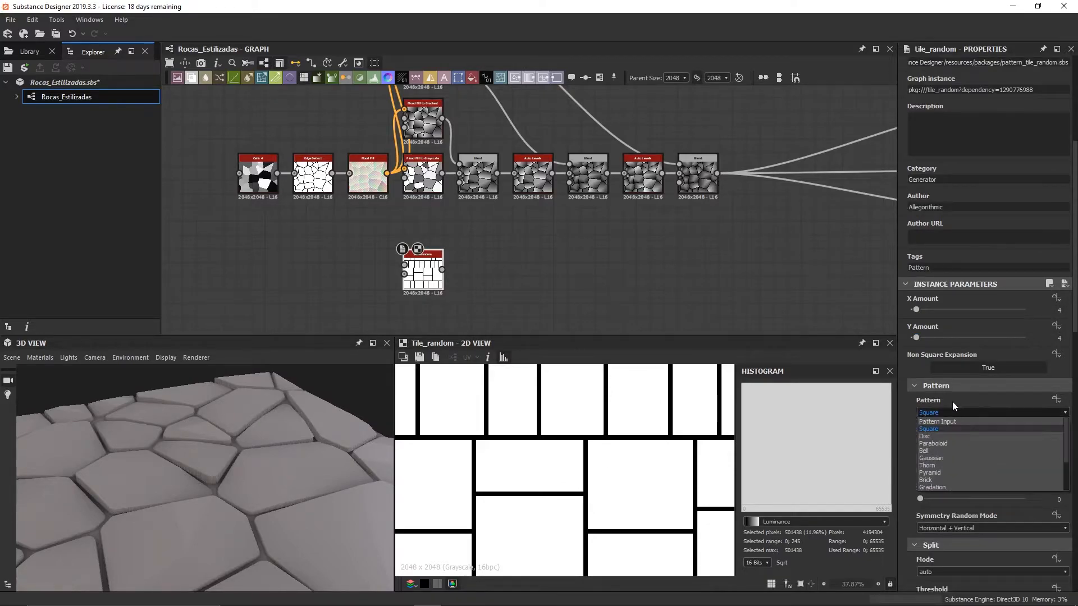
left_click(940, 435)
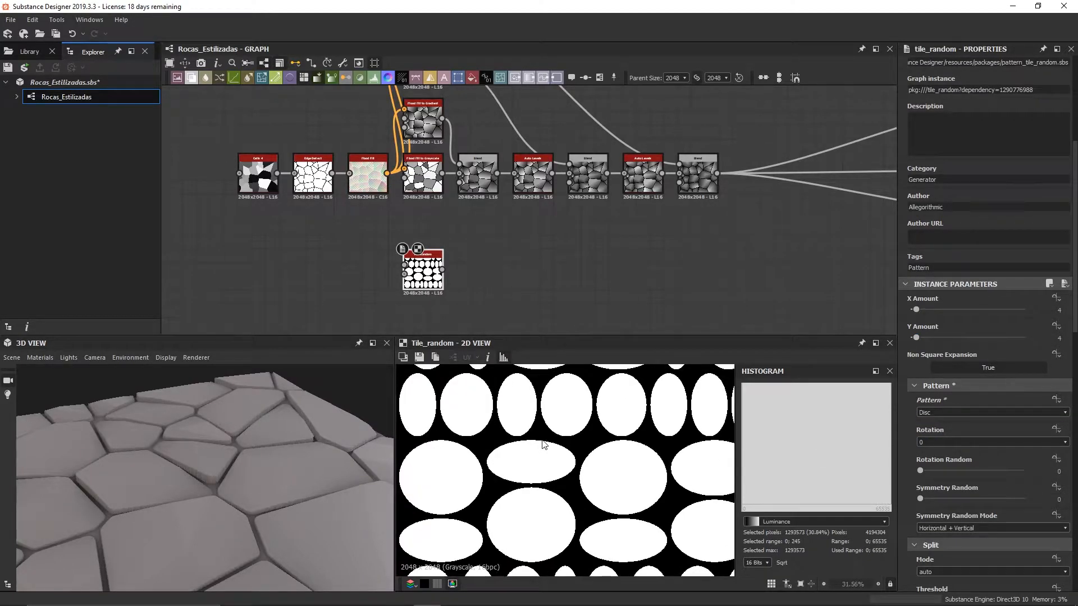
scroll(544, 445, "down", 1)
scroll(926, 426, "down", 4)
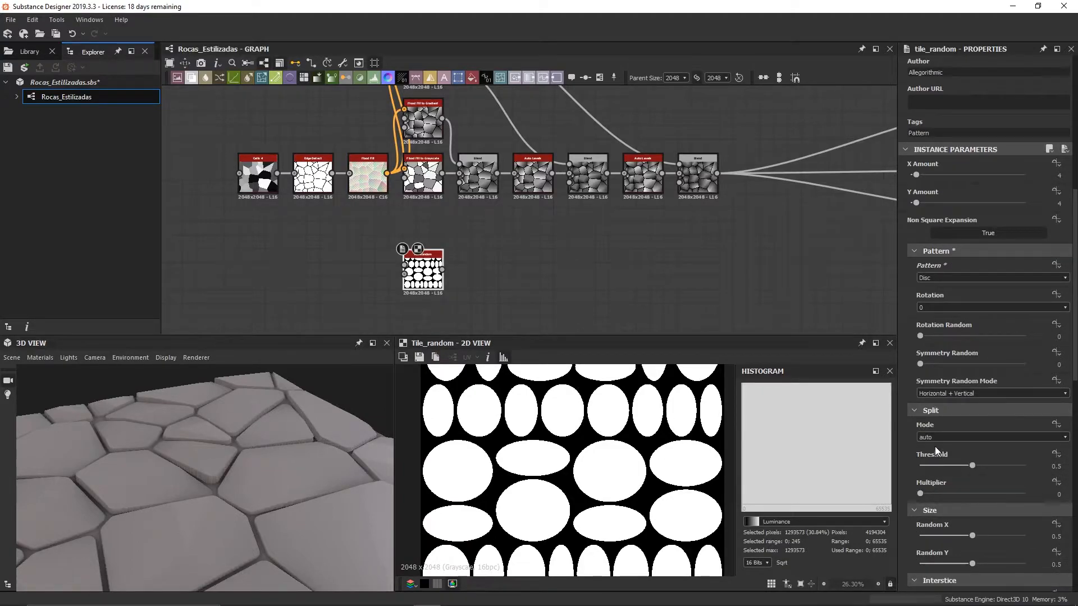
left_click(959, 276)
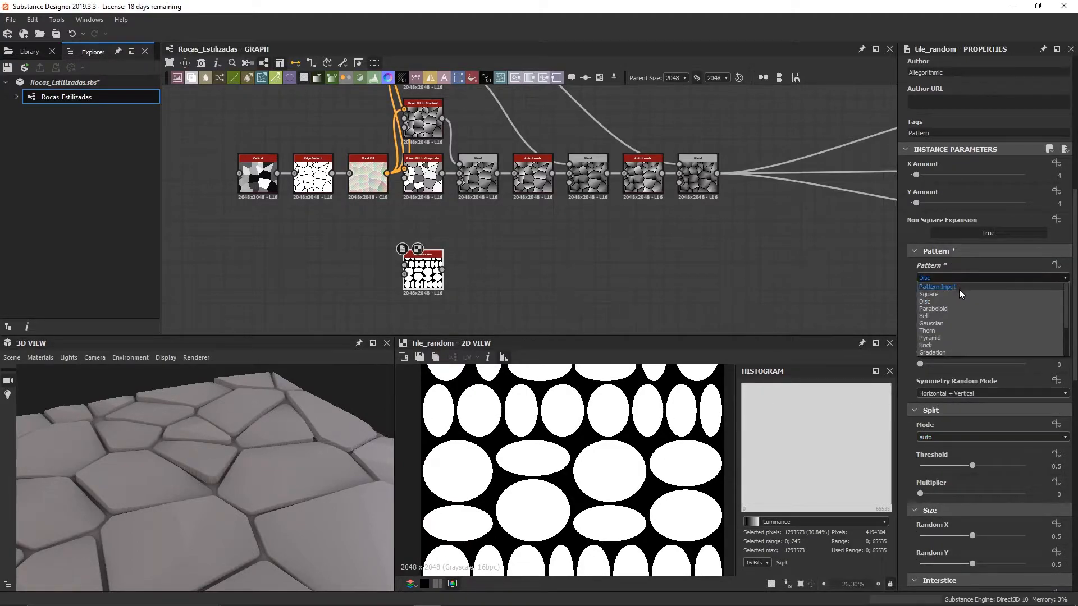
left_click(909, 306)
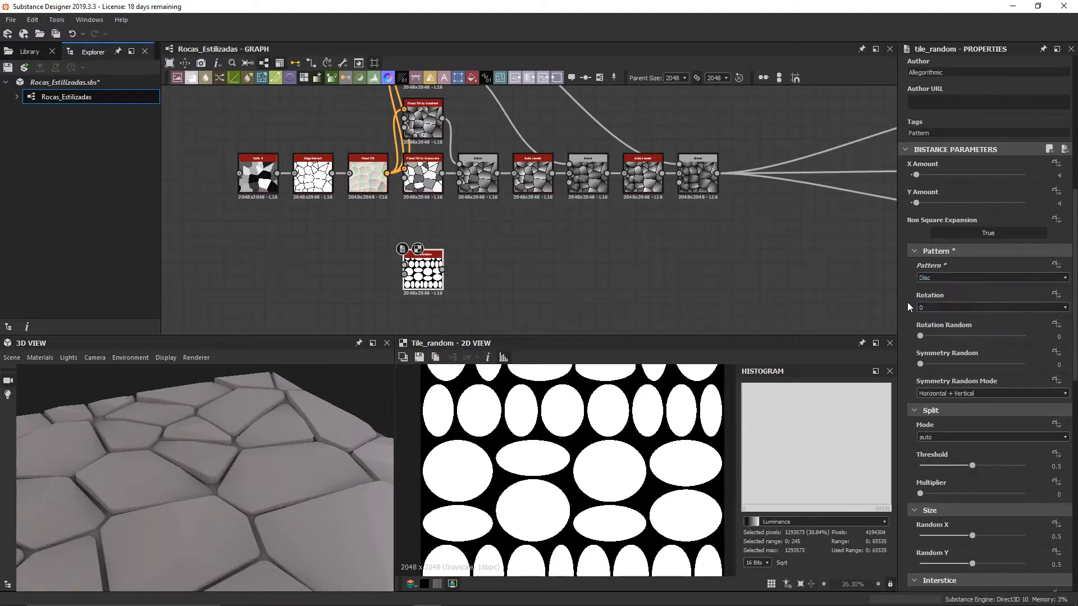
left_click(957, 437)
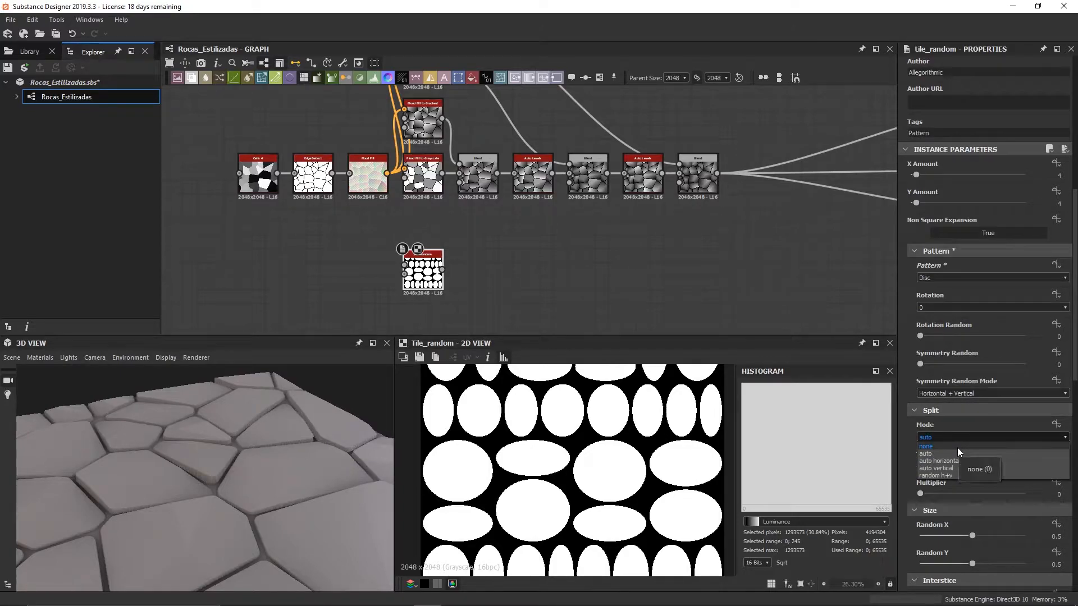
left_click(958, 447)
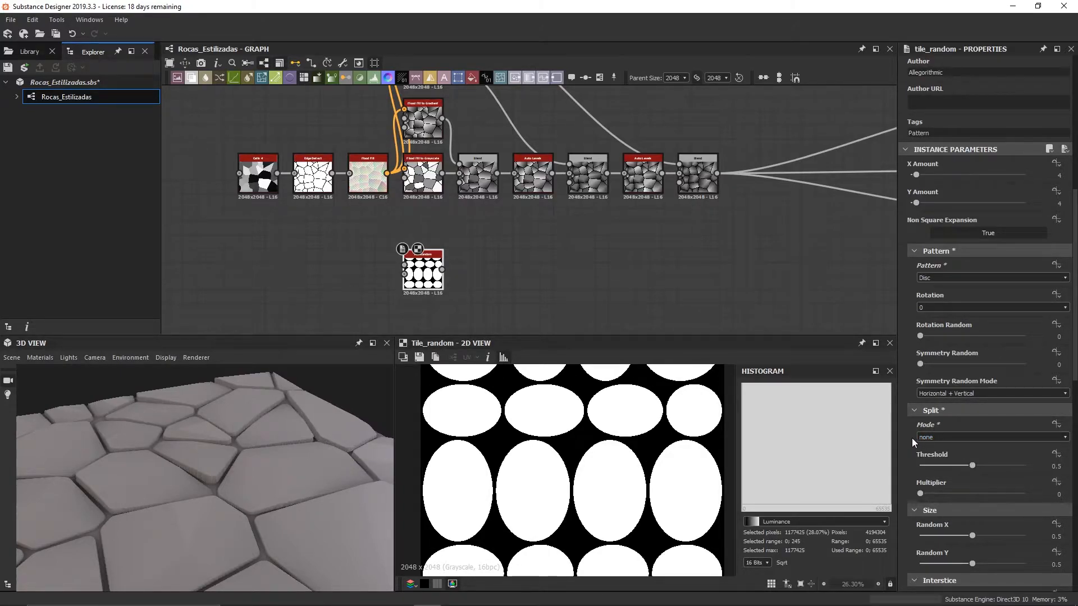
Set the Tile Random size randomness to 1 for both X and Y and fit the whole texture in the 2D view
scroll(907, 449, "down", 2)
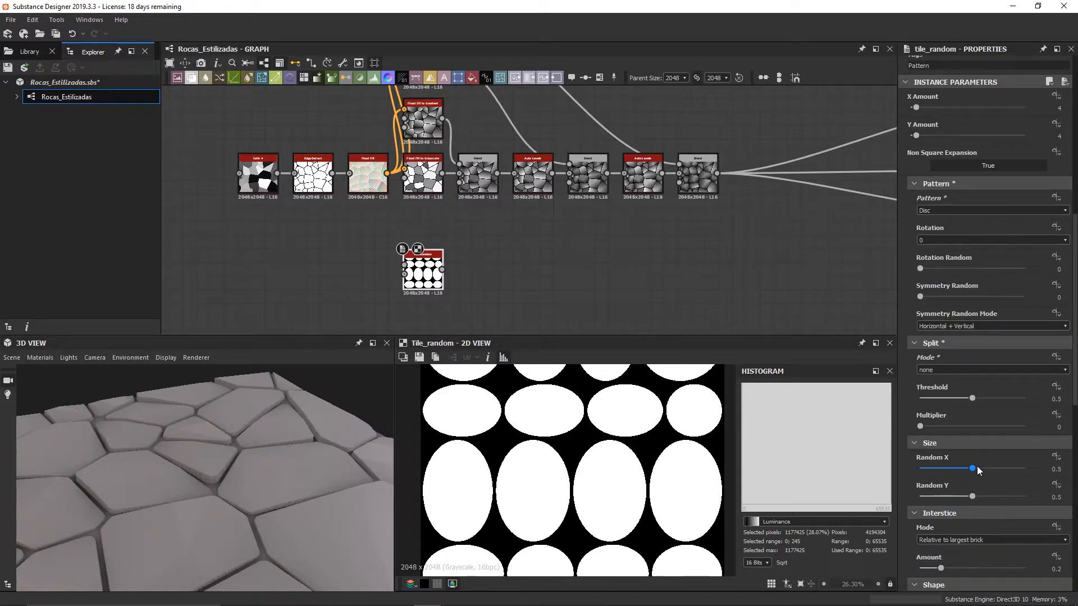
left_click_drag(973, 467, 1028, 469)
left_click_drag(974, 496, 1028, 497)
key("f")
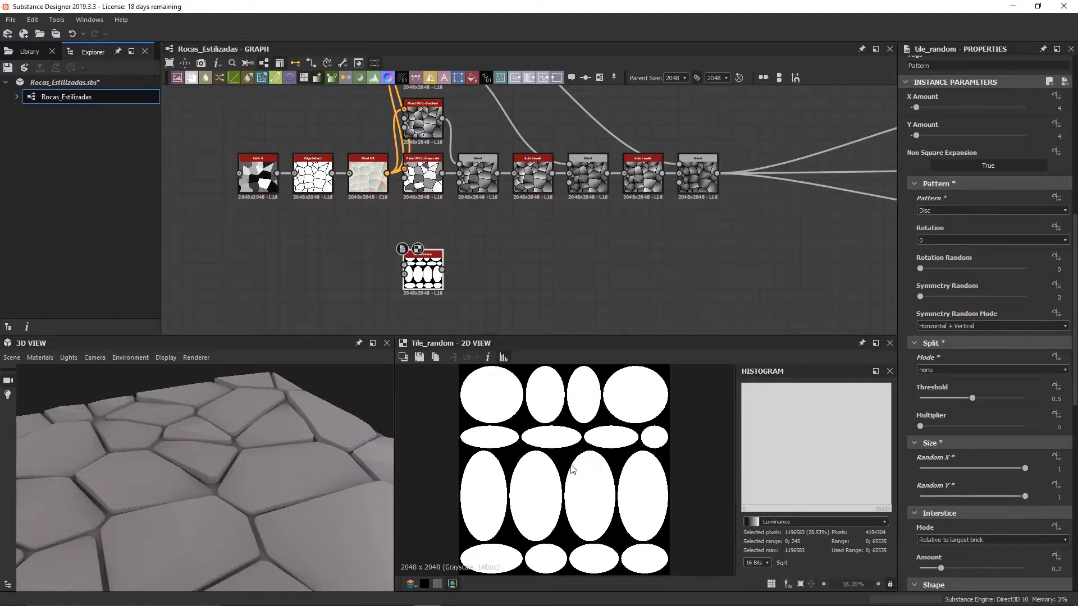
Set the Tile Random interstice amount to 0.29 and its Scale Random to 0.9
scroll(898, 484, "down", 2)
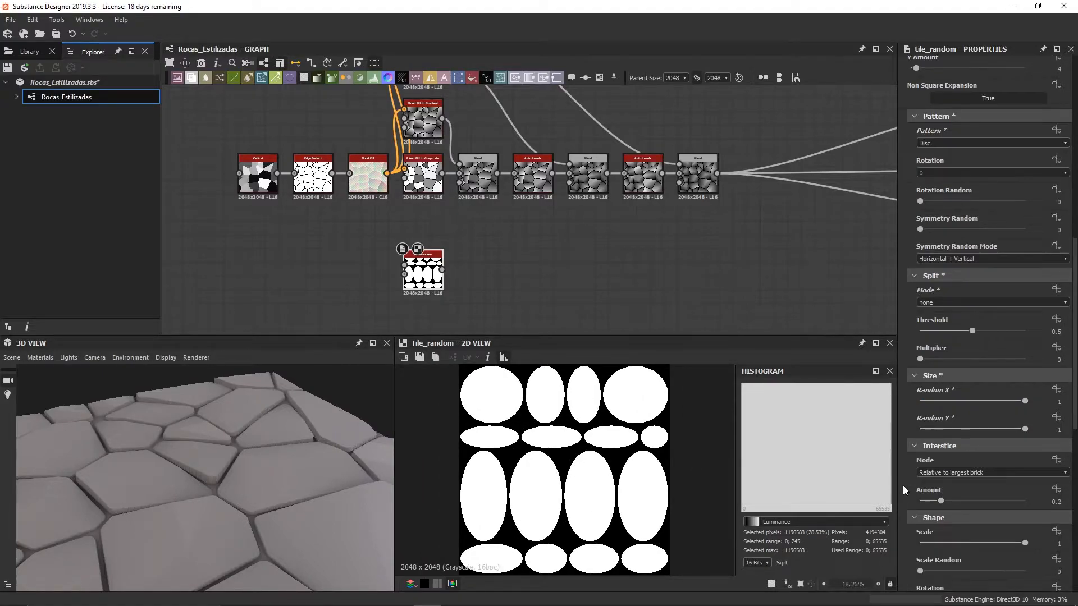
left_click_drag(941, 500, 950, 503)
scroll(908, 508, "down", 3)
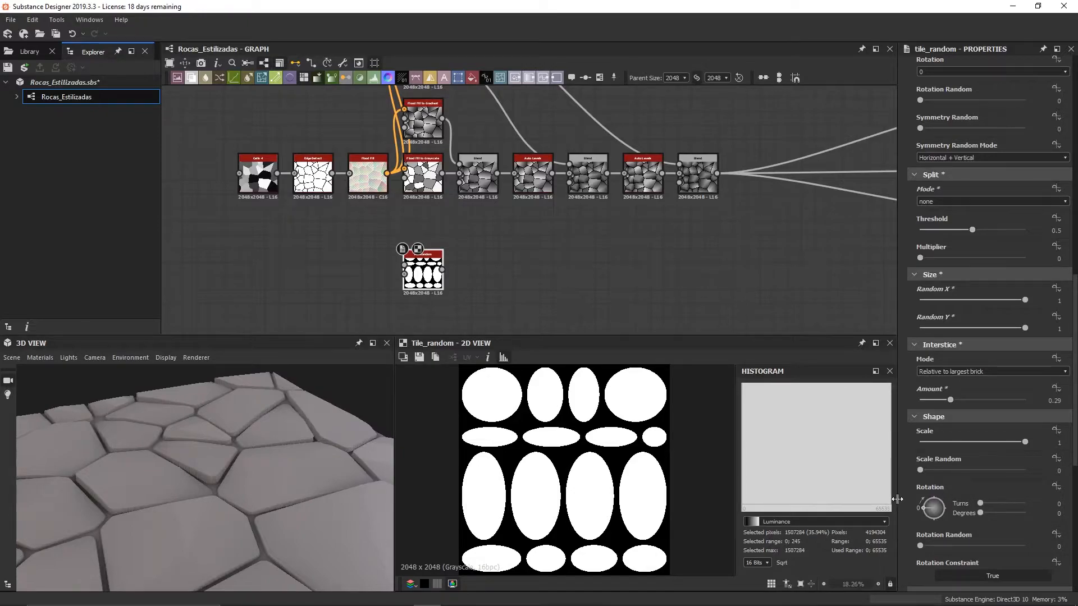
left_click_drag(921, 470, 1008, 471)
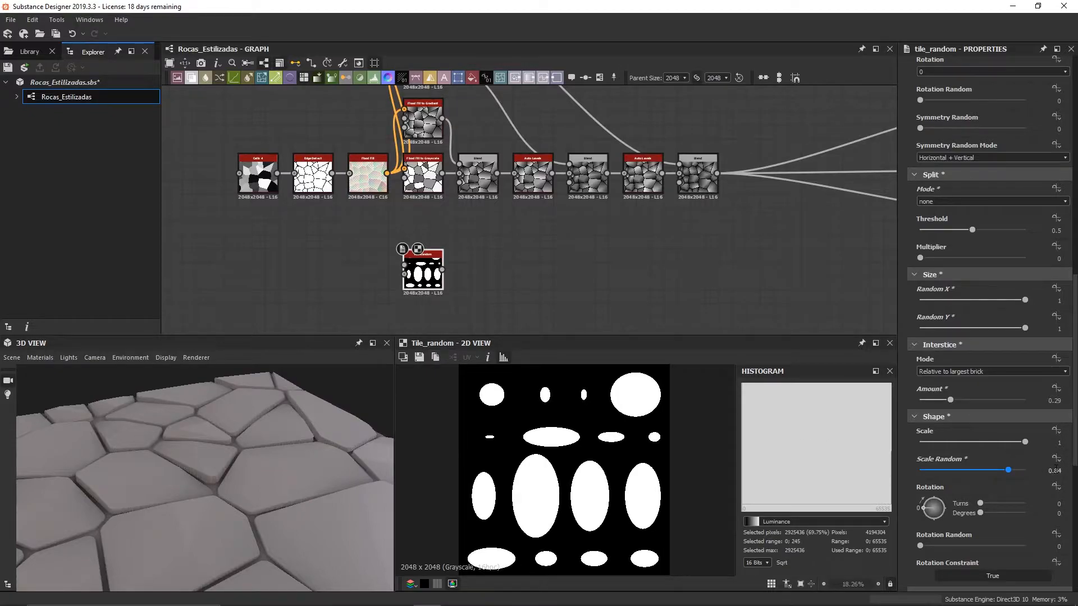
left_click(1055, 470)
key("Return")
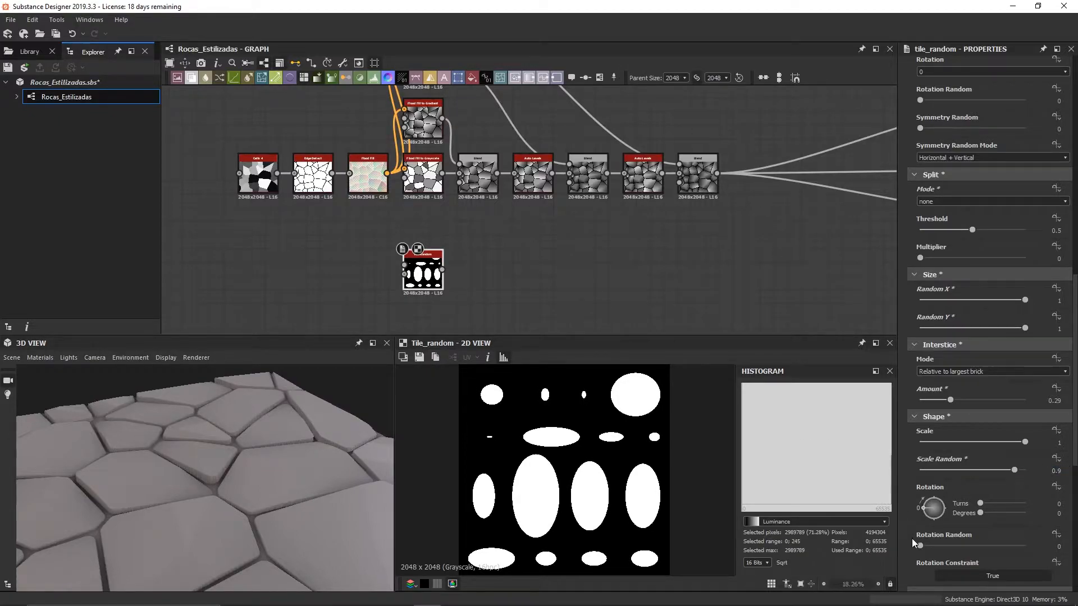
Set the Tile Random shape's Rotation Random to 0.8
left_click_drag(921, 547, 1027, 540)
double_click(1059, 546)
type("0.8")
key("Return")
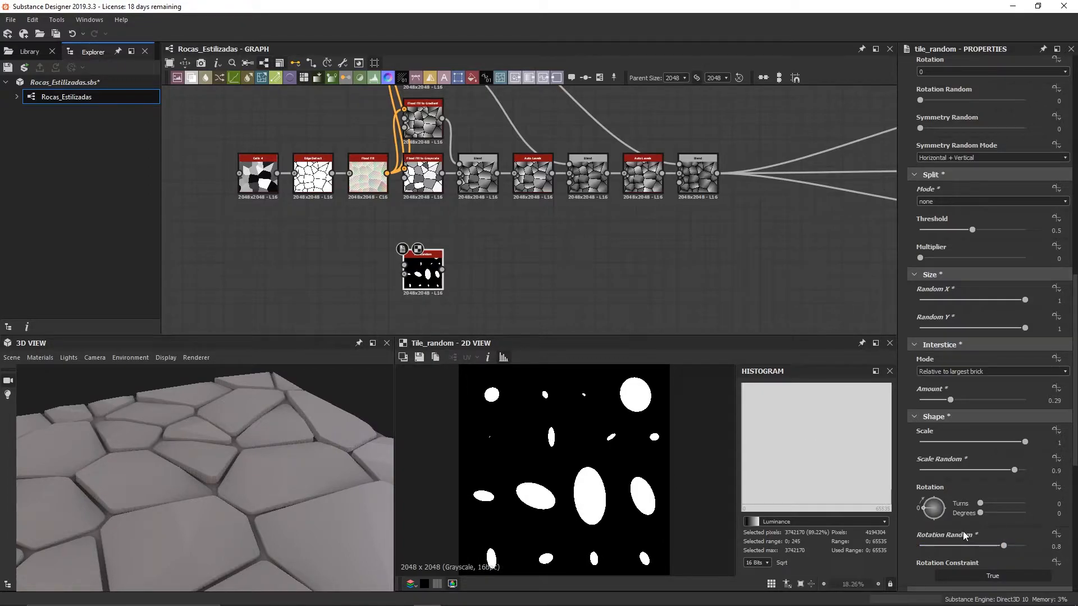
Try a Rotation Random of 0.7 for the Tile Random shapes, and return it to 0.8
scroll(923, 555, "down", 1)
scroll(958, 543, "down", 1)
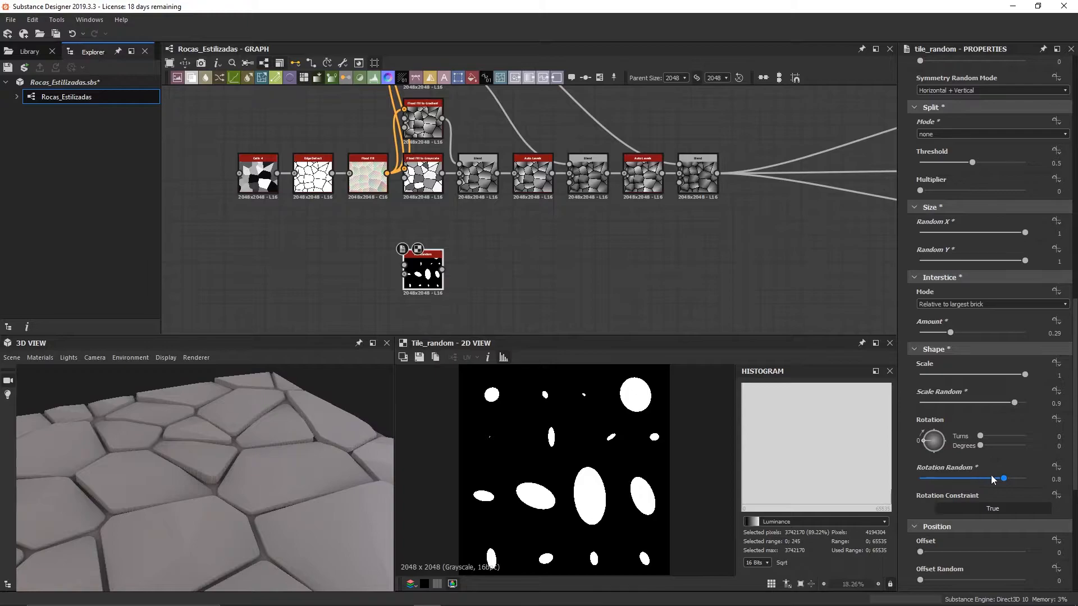
mouse_move(1002, 479)
left_mouse_down()
mouse_move(964, 479)
mouse_move(993, 484)
left_mouse_up()
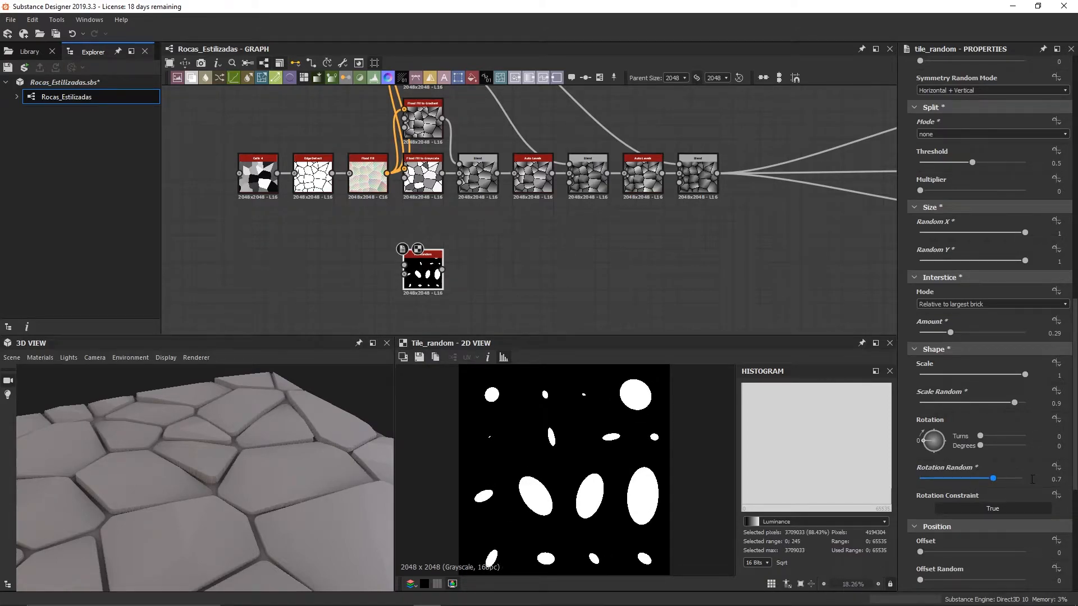
left_click(1066, 481)
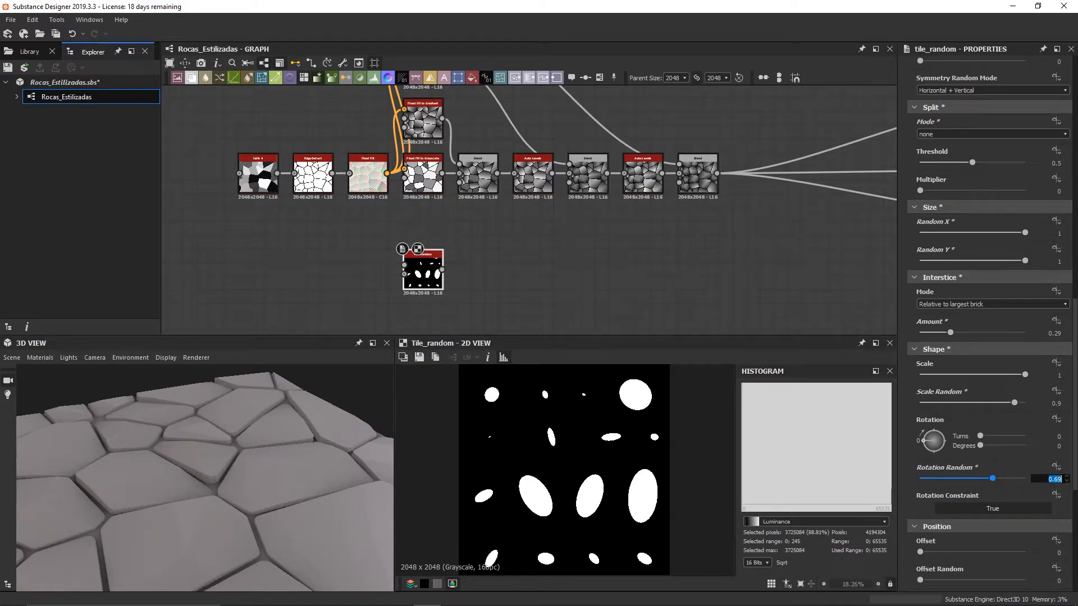
key("Return")
Try turning off the Tile Random rotation and position constraints, and switch both back to True
scroll(937, 511, "down", 3)
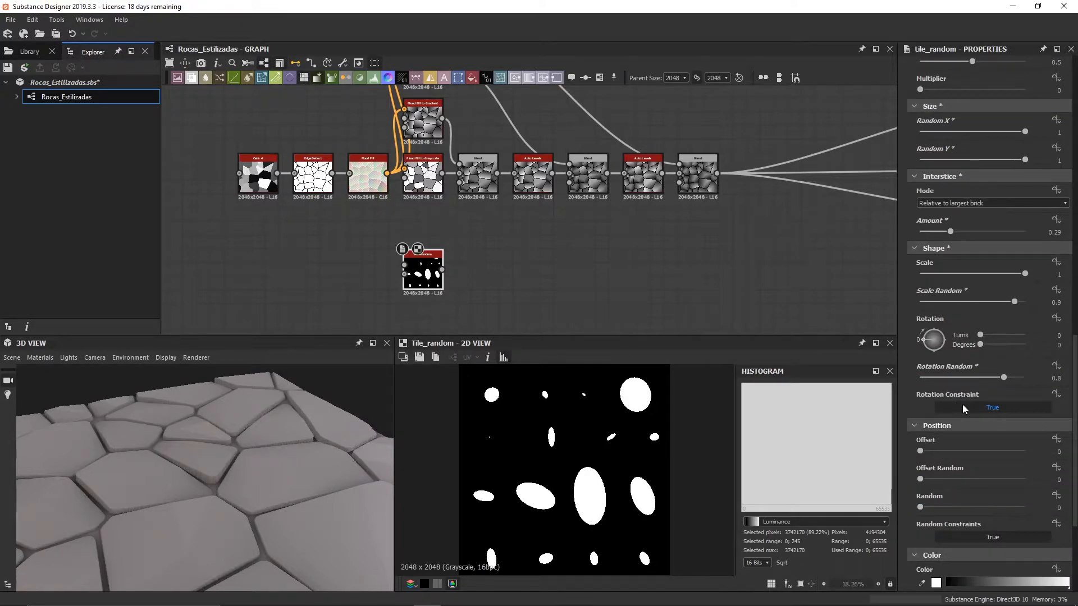
left_click(960, 406)
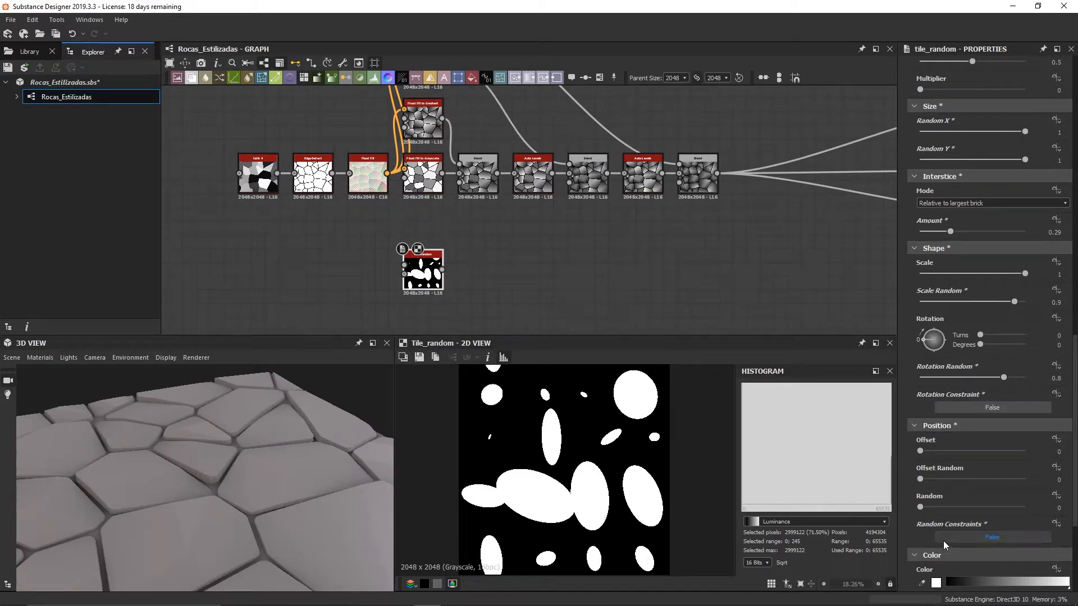
left_click(972, 404)
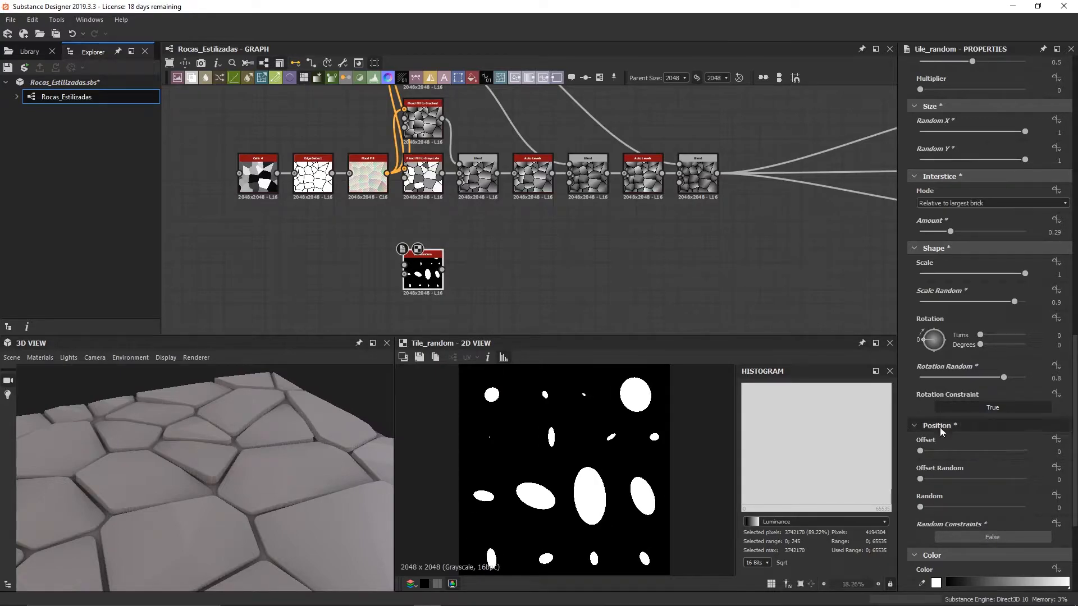
left_click(964, 537)
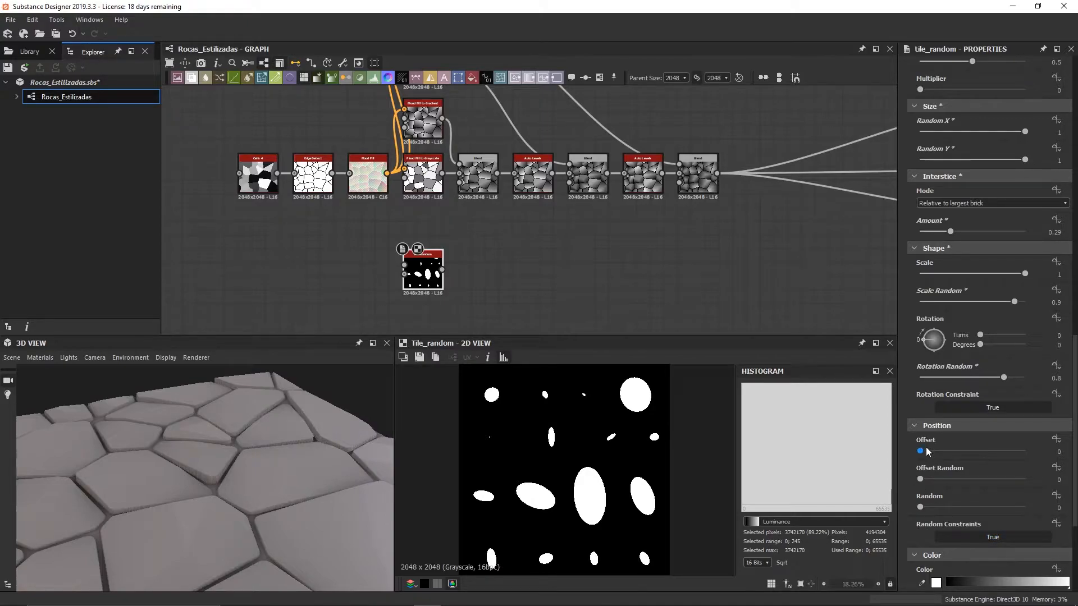
Set the Tile Random position Offset to 0.4, Offset Random to 0.63, and both position Random and Color Random to 1
left_click(1058, 451)
type("0.4")
key("Return")
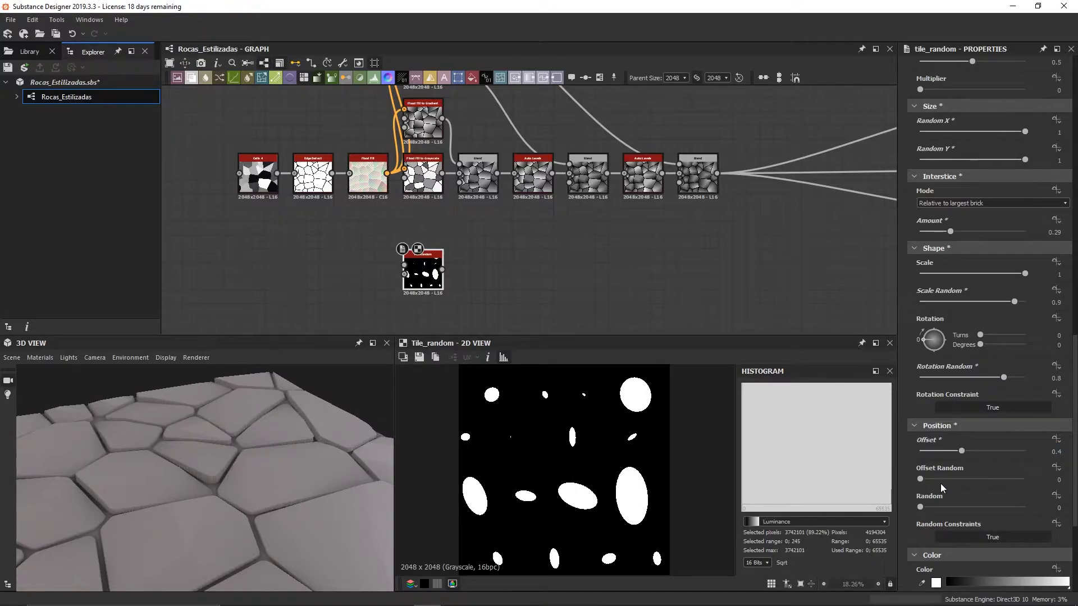
left_click_drag(920, 479, 986, 480)
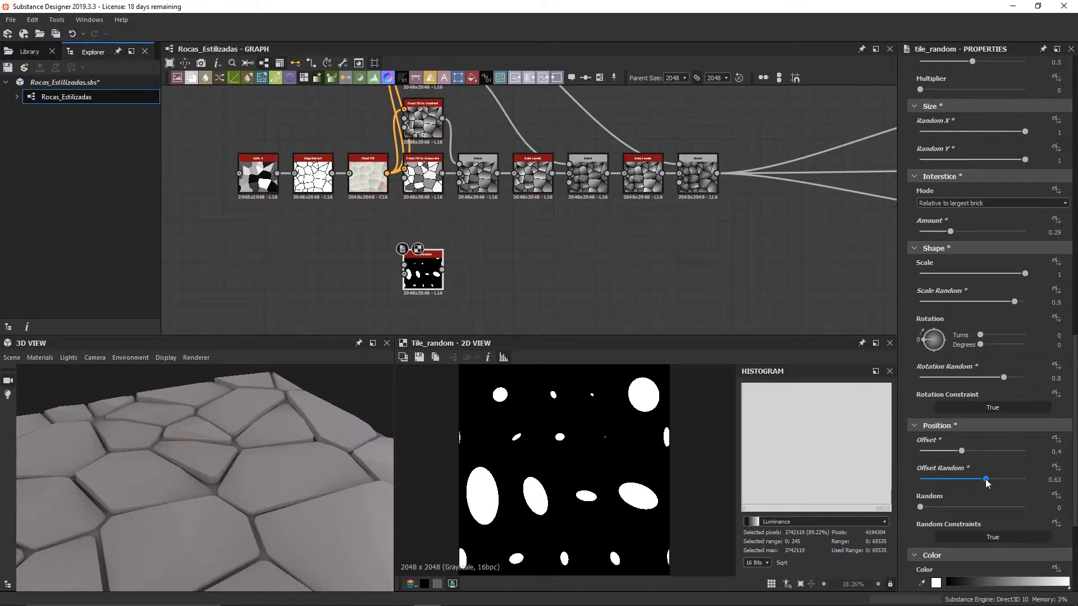
left_click_drag(920, 507, 1030, 508)
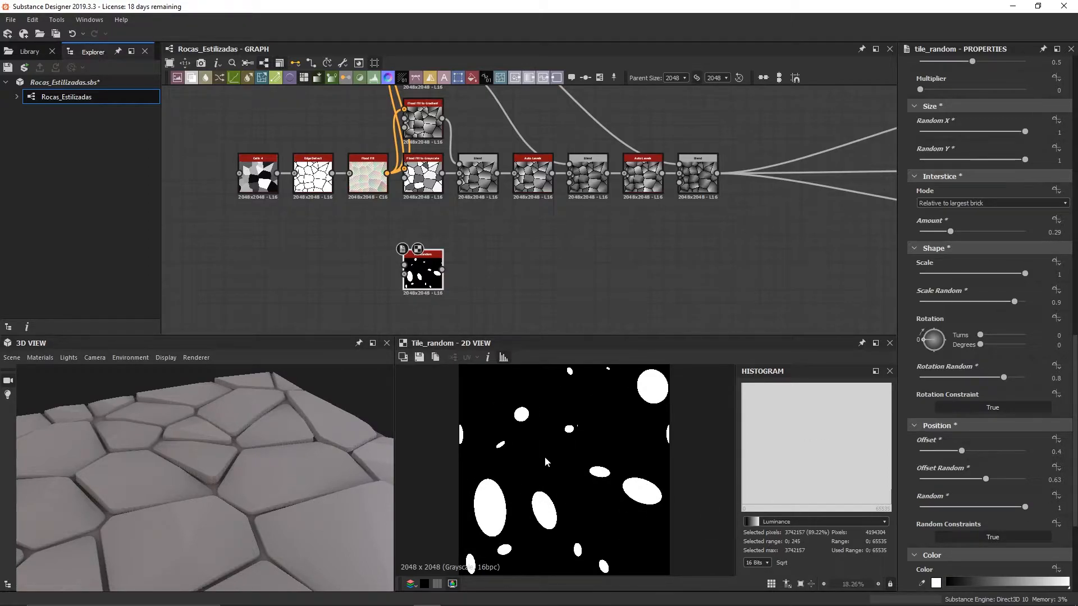
scroll(920, 454, "down", 2)
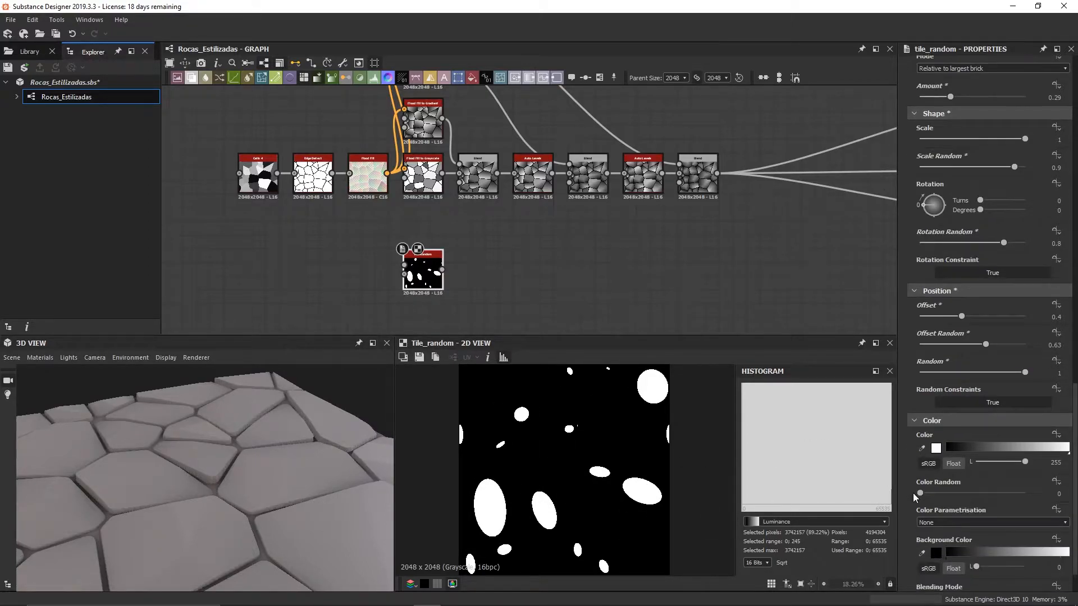
left_click_drag(920, 493, 1038, 481)
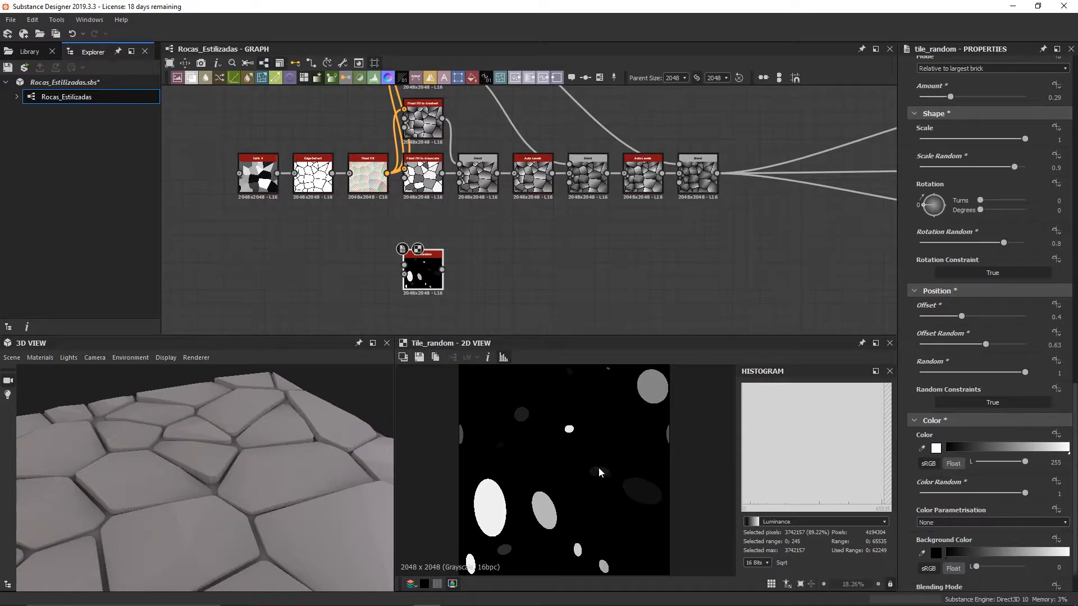
Add a Distance node beside Tile Random and connect the Tile Random output to its Source Input
scroll(466, 298, "up", 4)
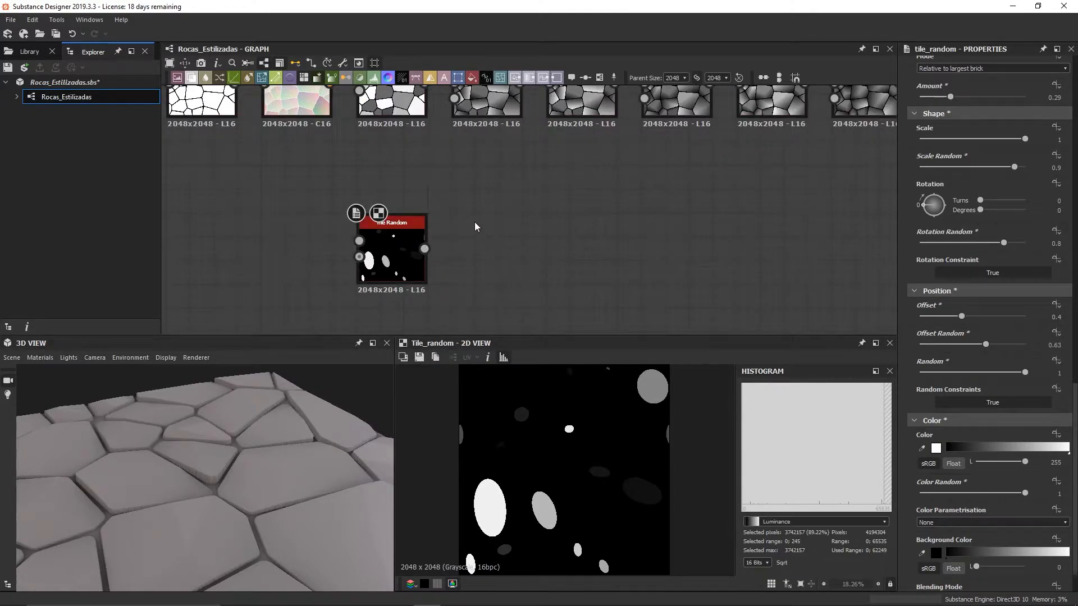
middle_click_drag(475, 226, 474, 253)
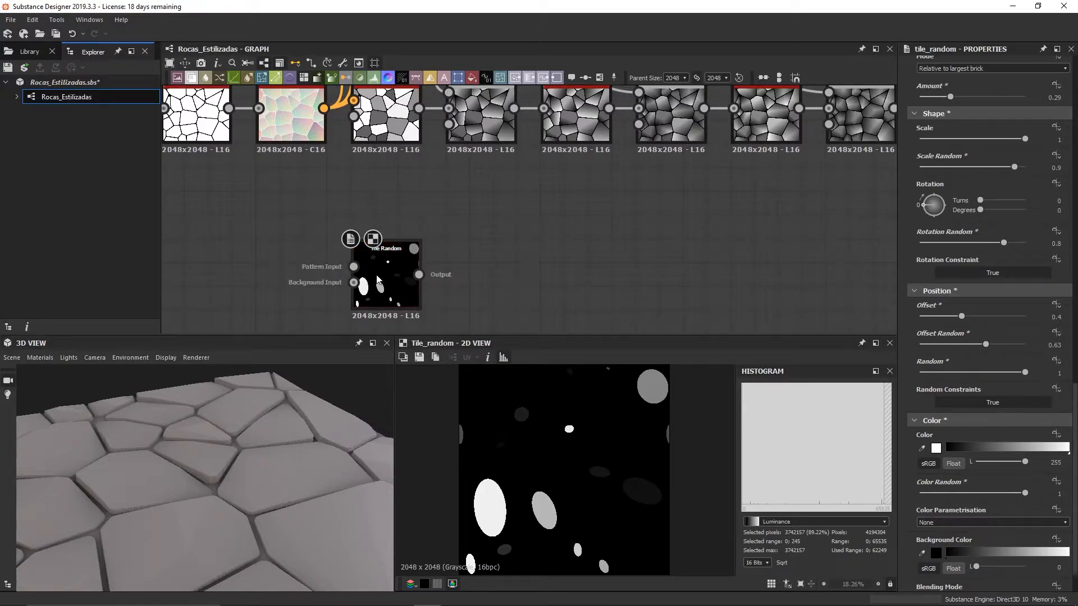
left_click(404, 278)
key("space")
type("distance")
key("Return")
left_click_drag(537, 274, 563, 284)
left_click(470, 273)
double_click(468, 269)
left_click_drag(419, 274, 473, 282)
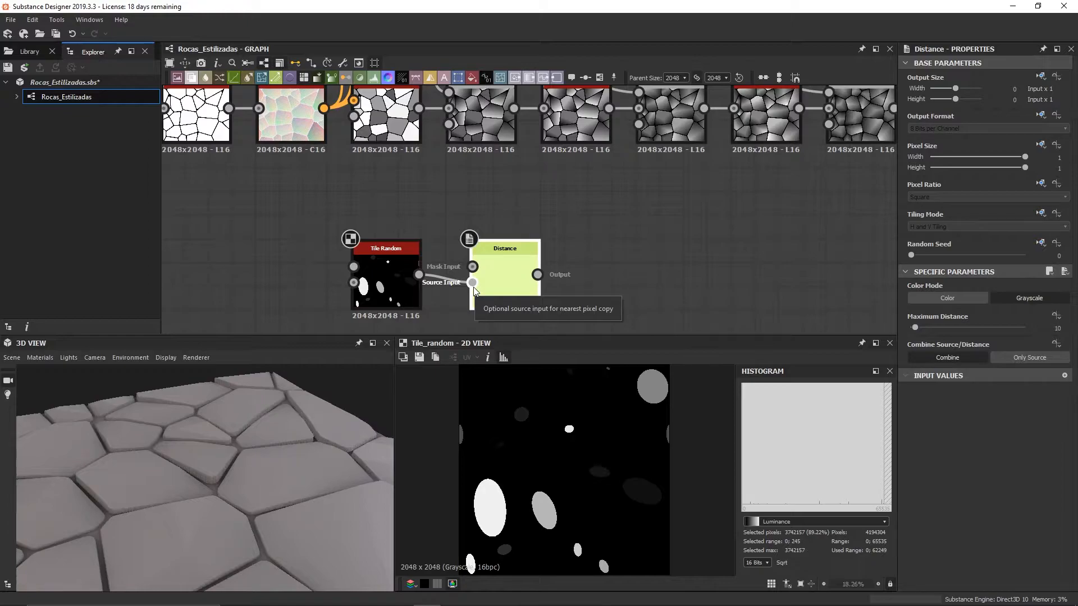
Add a Histogram Scan node fed by Tile Random and place it above the direct link from Tile Random to Distance
middle_click_drag(395, 230, 615, 309)
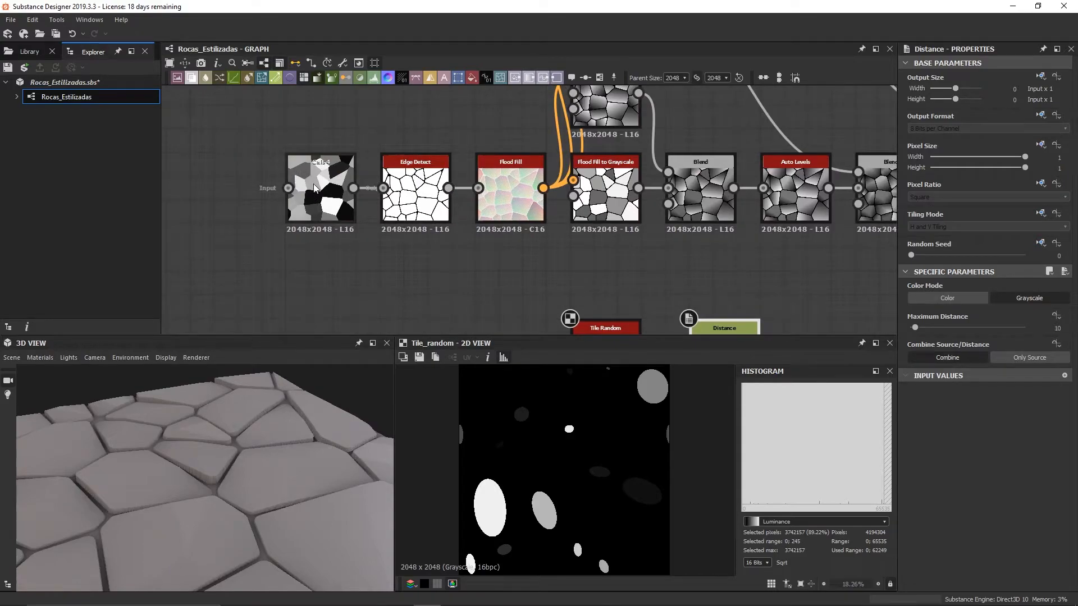
middle_click_drag(436, 231, 264, 180)
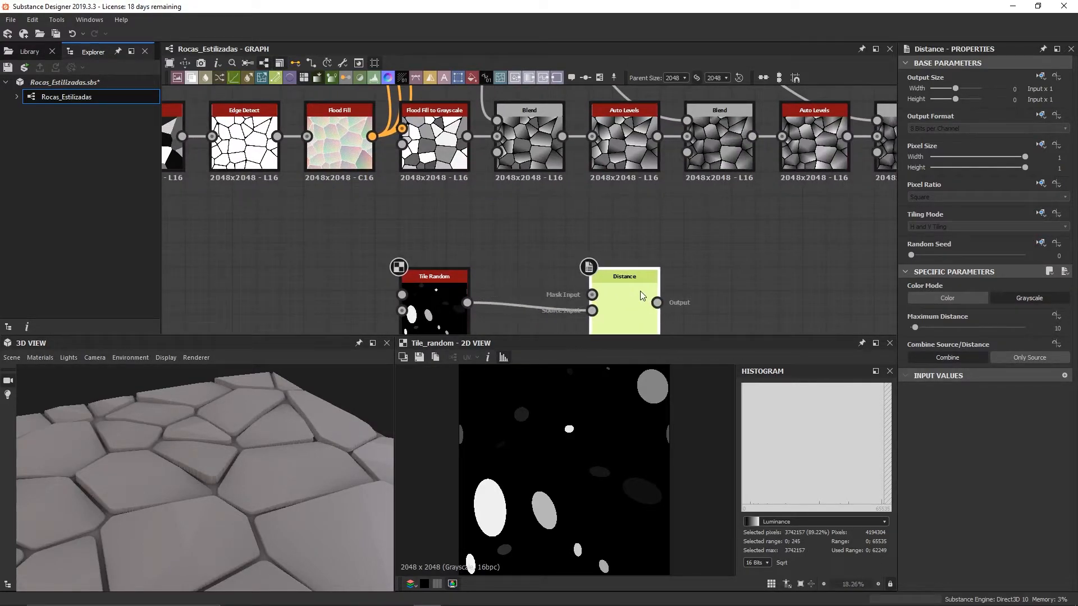
left_click(437, 288)
key("space")
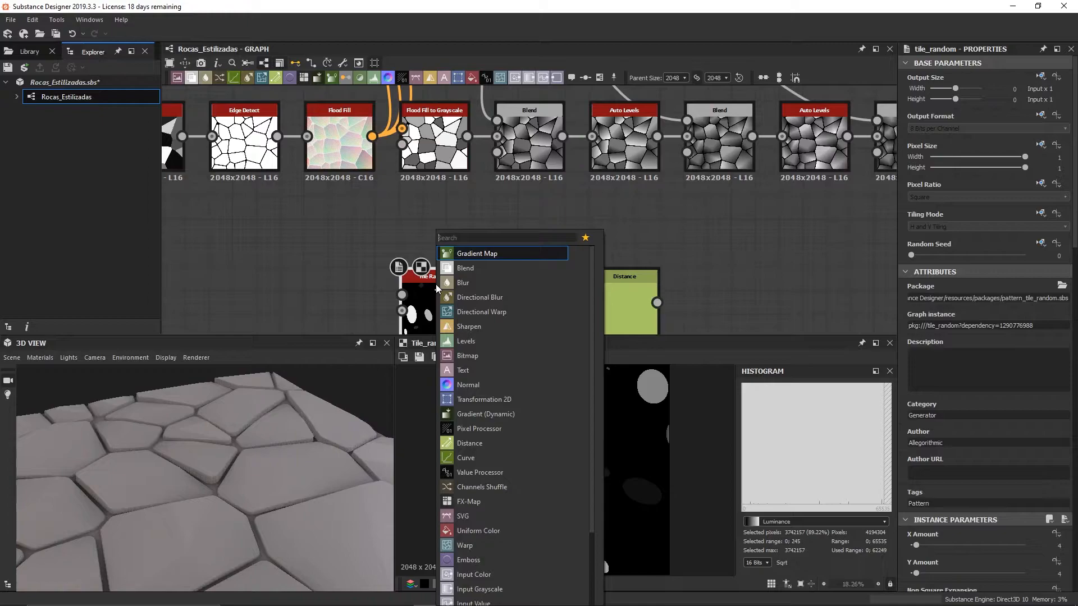
type("histo")
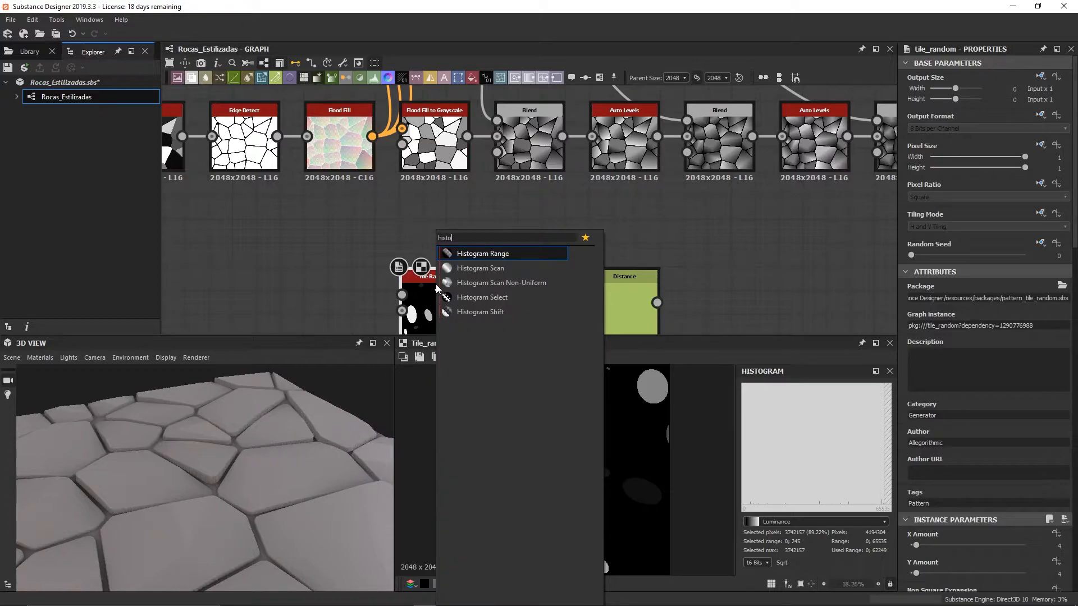
key("Down")
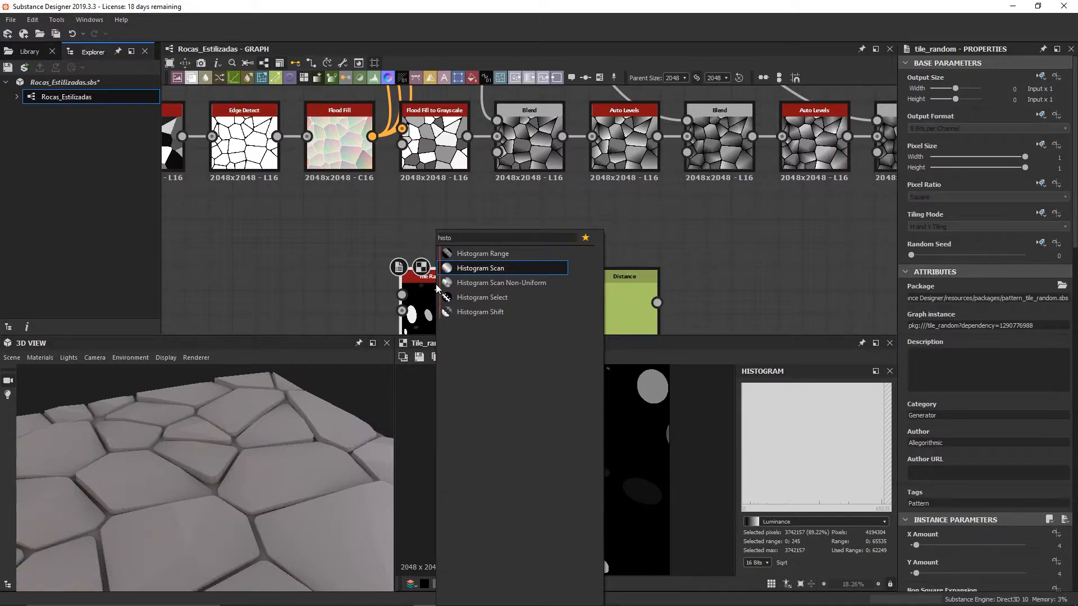
key("Return")
middle_click_drag(523, 249, 492, 181)
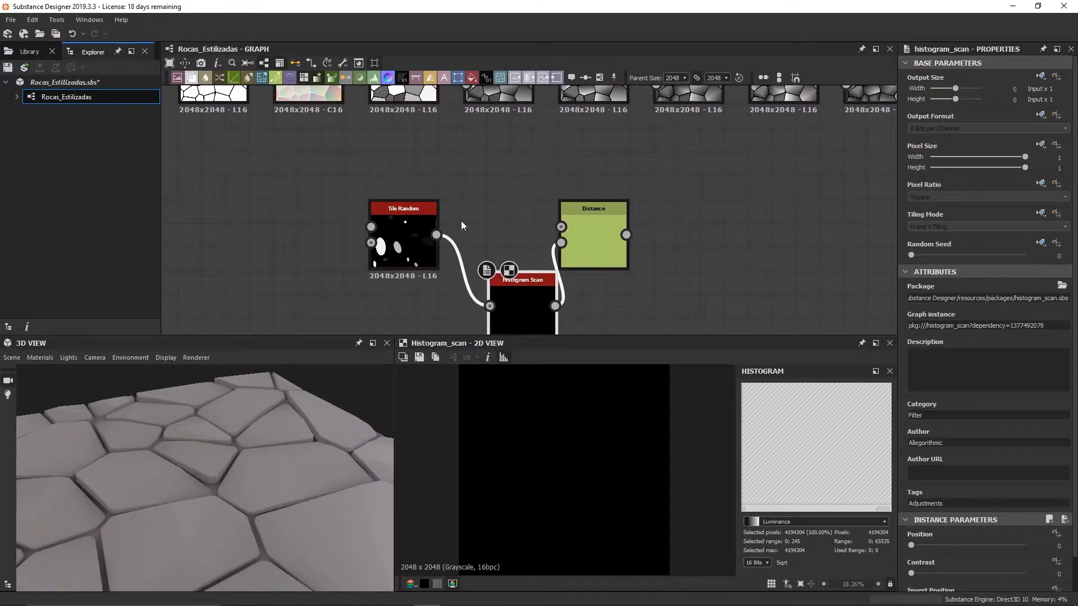
left_click_drag(522, 308, 496, 188)
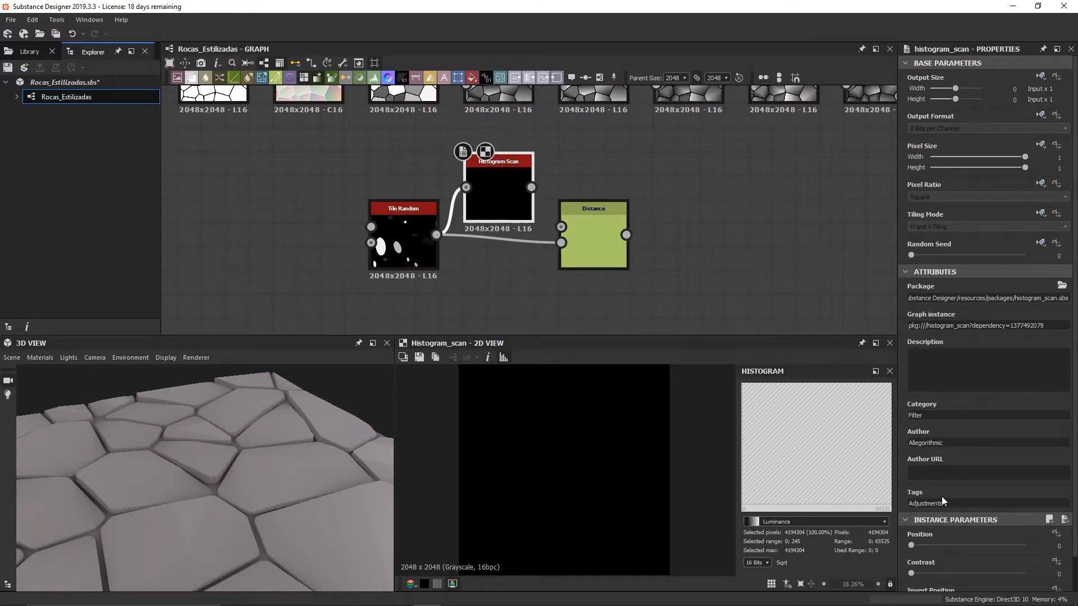
Set the Histogram Scan's Position and Contrast to 1 and connect its output to the Distance node's Mask Input
left_click_drag(912, 546, 1005, 580)
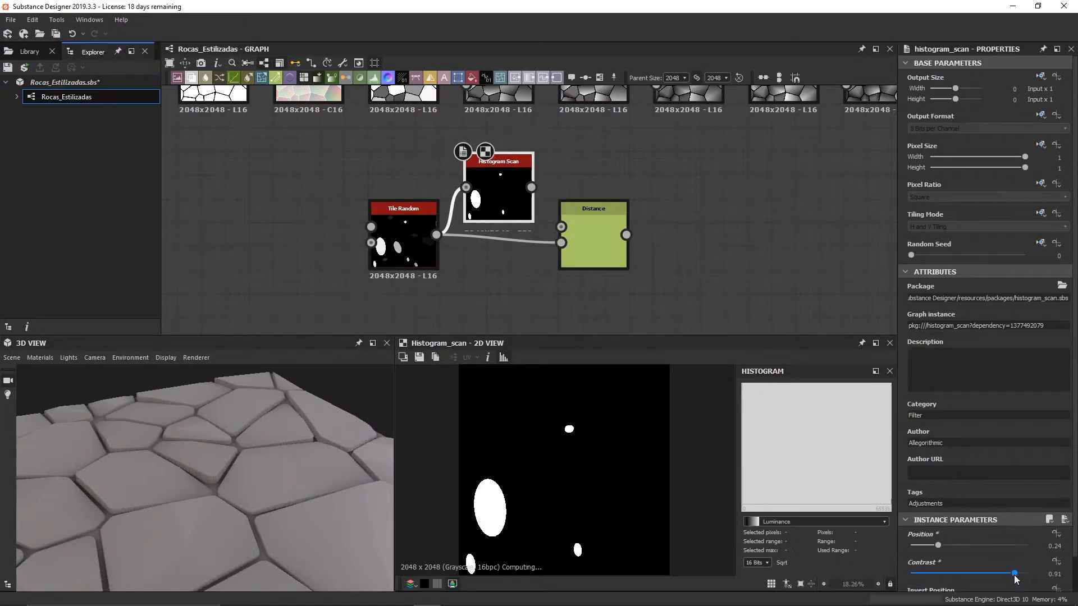
left_click_drag(938, 546, 1029, 577)
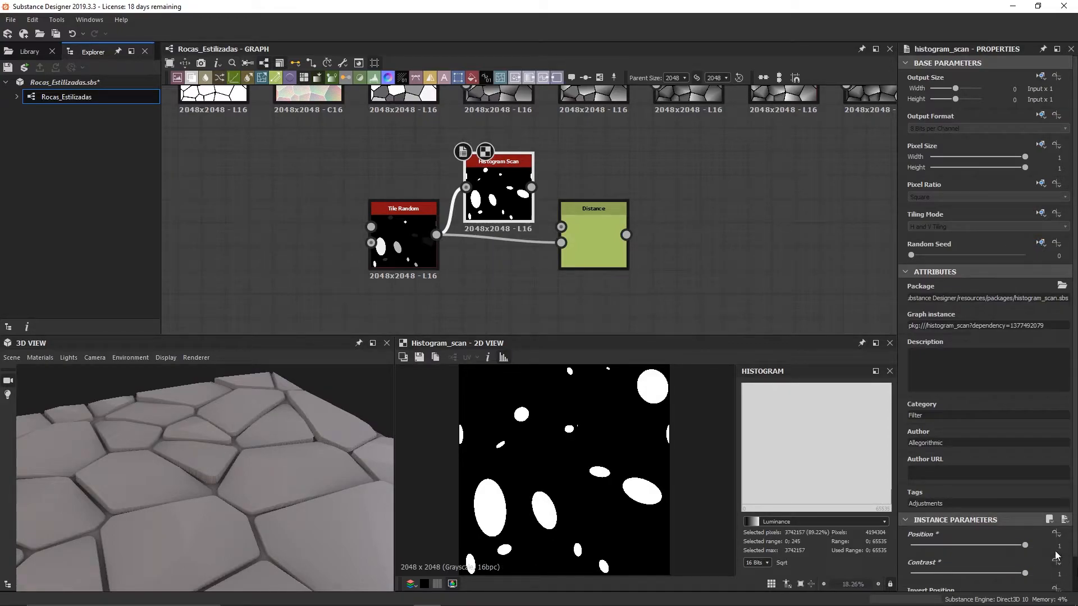
left_click_drag(531, 187, 600, 232)
left_click(599, 231)
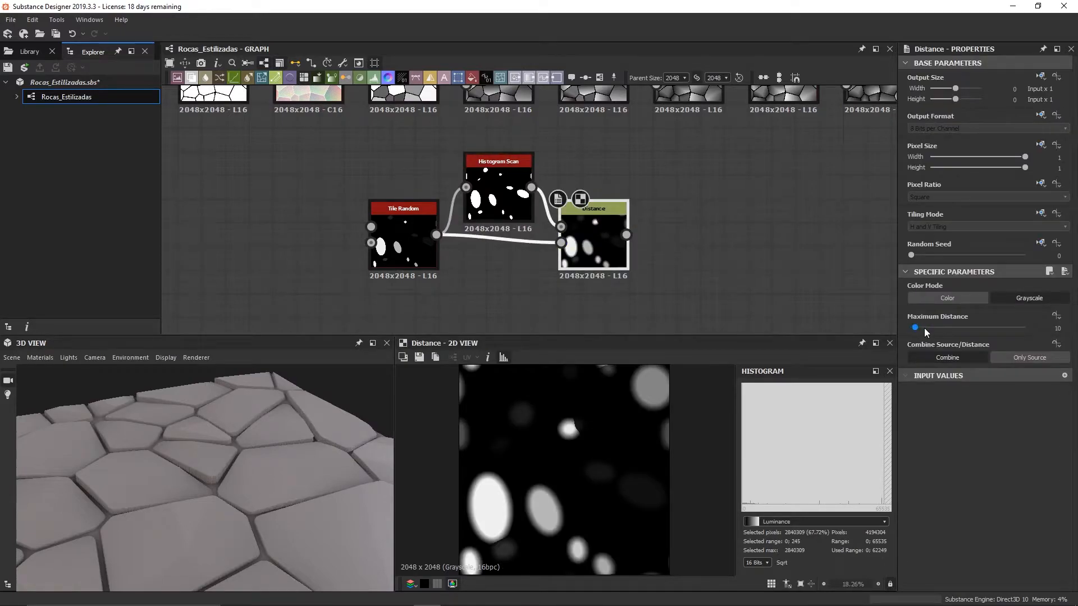
Set the Distance node's Maximum Distance to 5000 and raise it further to the upper end of its range
left_click_drag(916, 327, 1033, 331)
left_click(1053, 329)
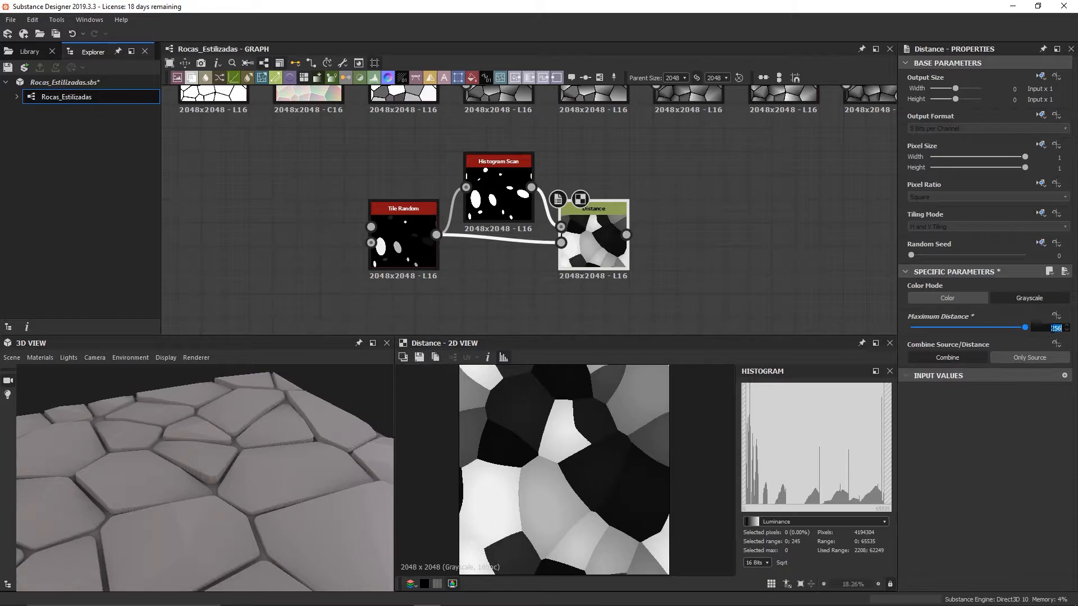
type("5000")
key("Return")
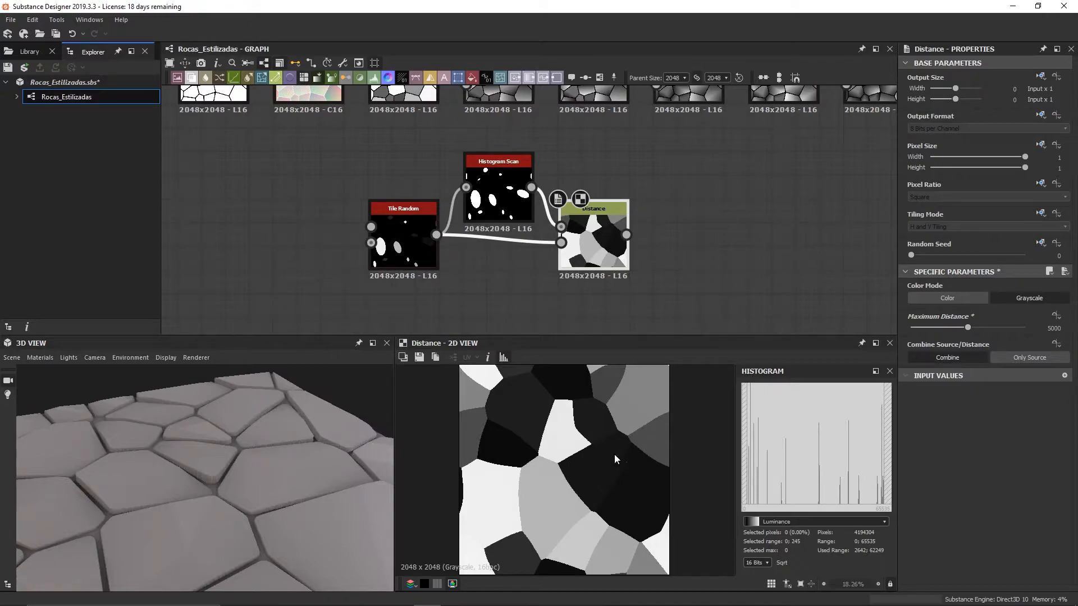
left_click_drag(968, 328, 1031, 329)
Add an Edge Detect node after Distance, place it close beside it, and inspect its whole output in the 2D view
left_click(691, 256)
left_click(612, 248)
key("space")
type("edg")
key("Return")
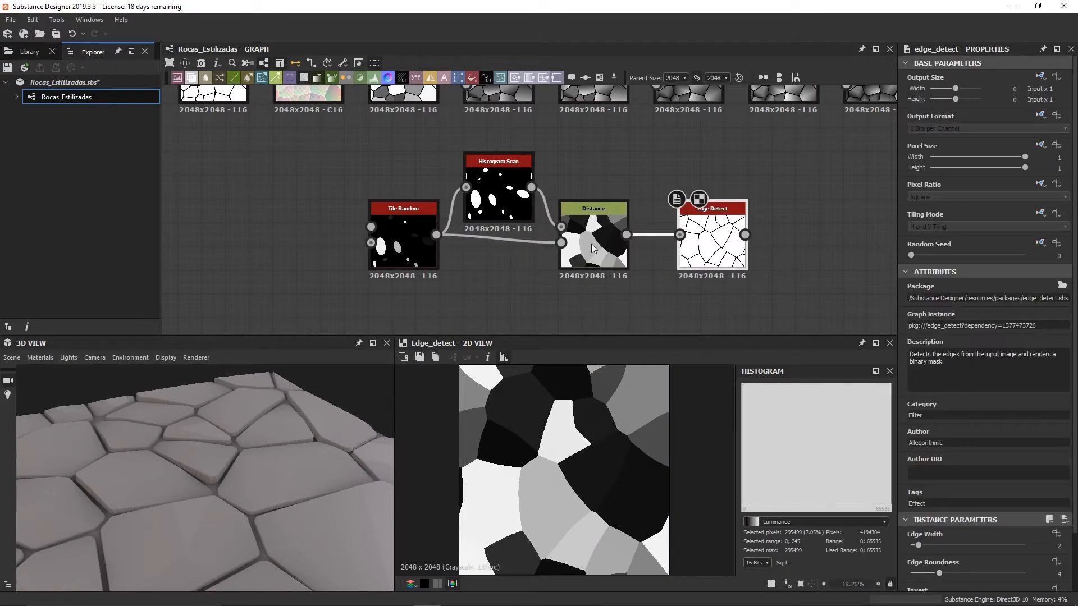
left_click_drag(731, 247, 708, 247)
scroll(535, 430, "up", 2)
scroll(536, 430, "down", 3)
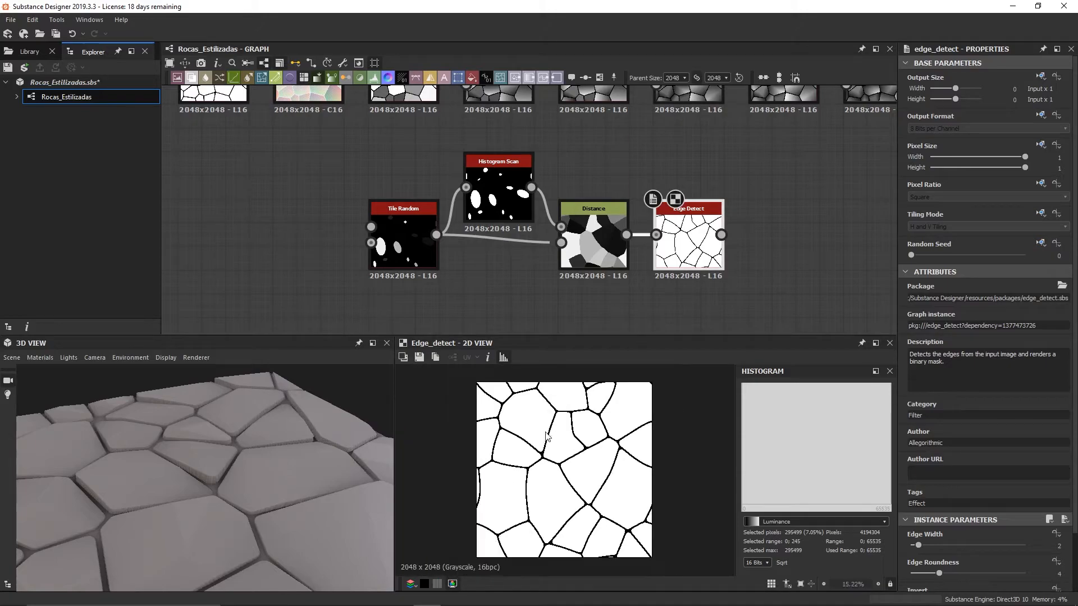
Shift the Tile Random, Histogram Scan, Distance and Edge Detect nodes together to the left in the graph
left_click(270, 227)
left_click_drag(331, 144, 610, 268)
left_click(680, 214)
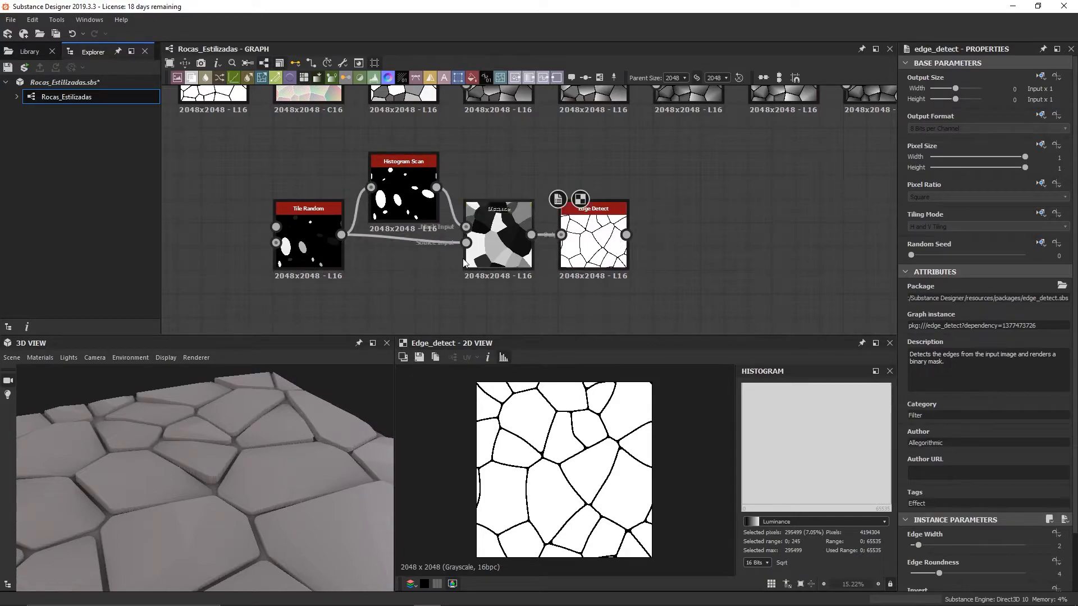
Try a Tile Random X Amount and Y Amount of 5, and return both to 4
left_click(1061, 546)
left_click(1067, 543)
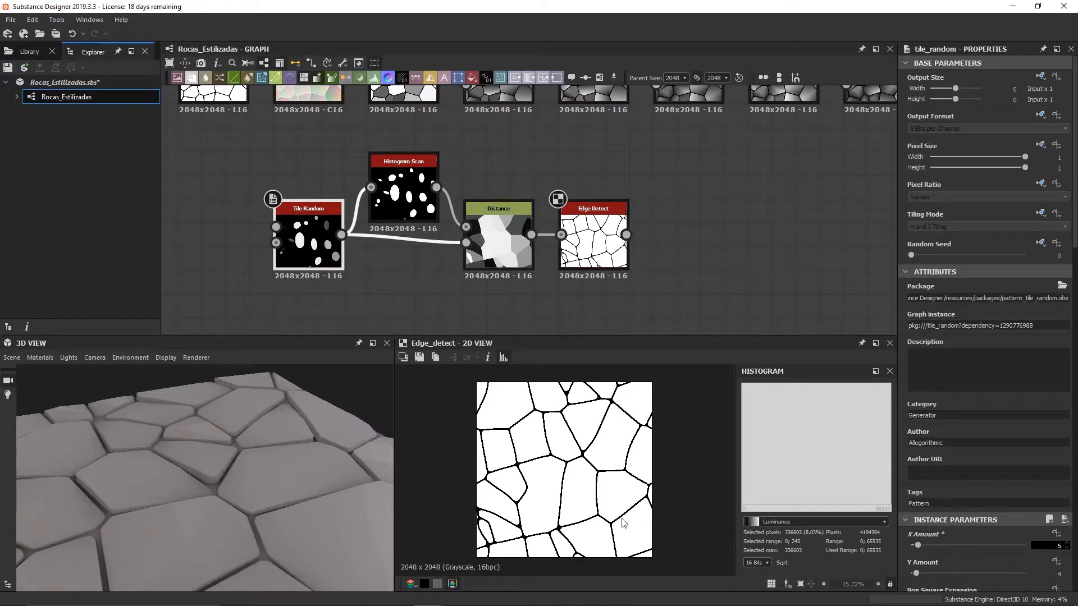
left_click(1061, 573)
left_click(1067, 572)
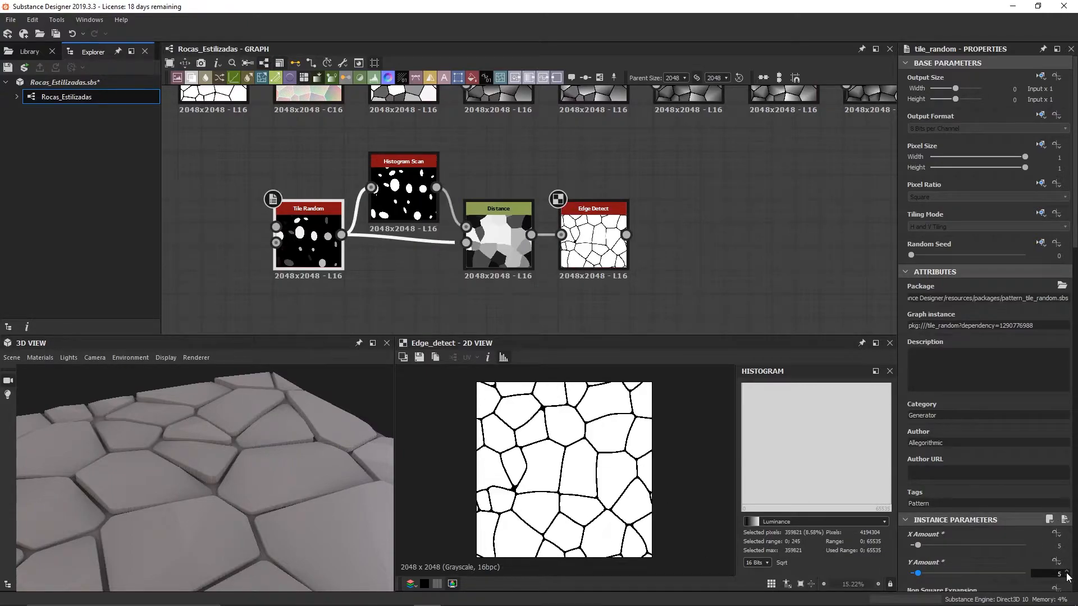
left_click(1067, 577)
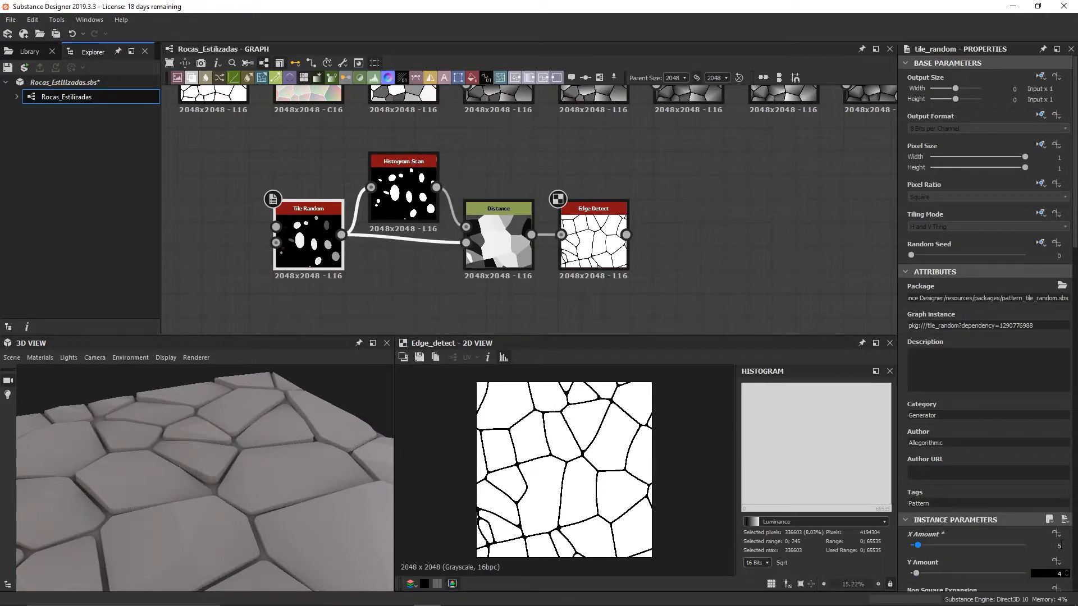
left_click(1062, 546)
left_click(1067, 548)
left_click(704, 275)
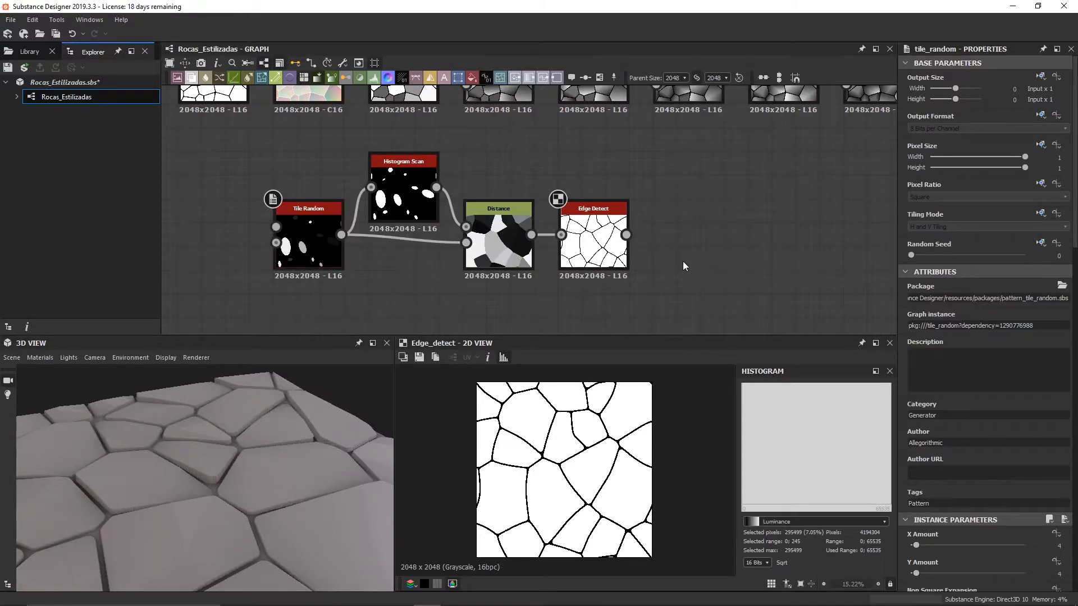
Move the Tile Random, Histogram Scan, Distance and Edge Detect nodes together further down, clearing space below the main node chain
scroll(683, 261, "down", 3)
left_click(428, 244)
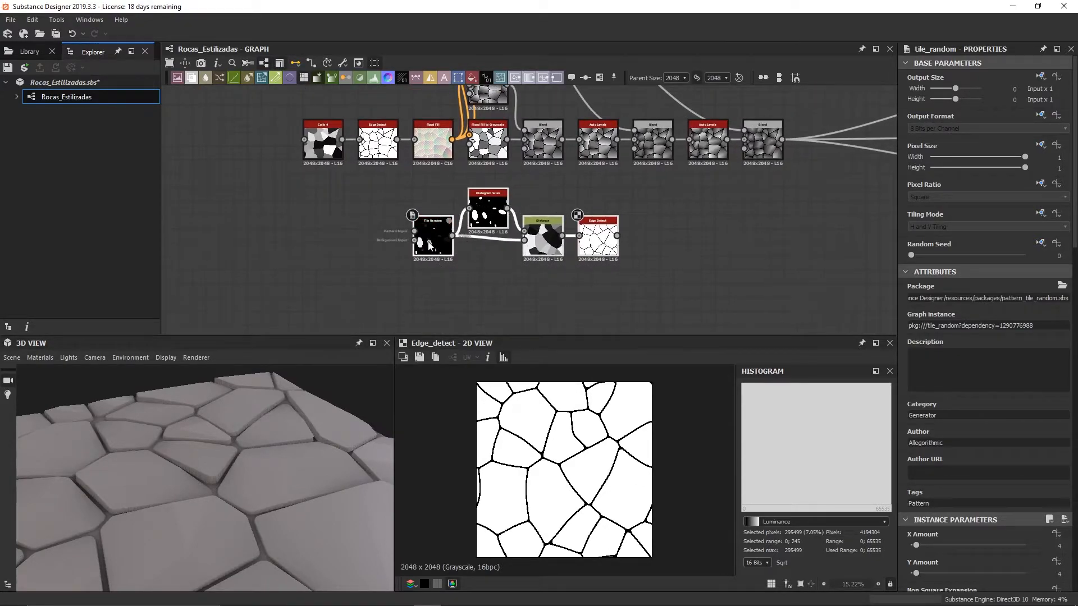
left_click_drag(429, 243, 442, 298)
left_click(686, 188)
middle_click_drag(711, 233, 673, 230)
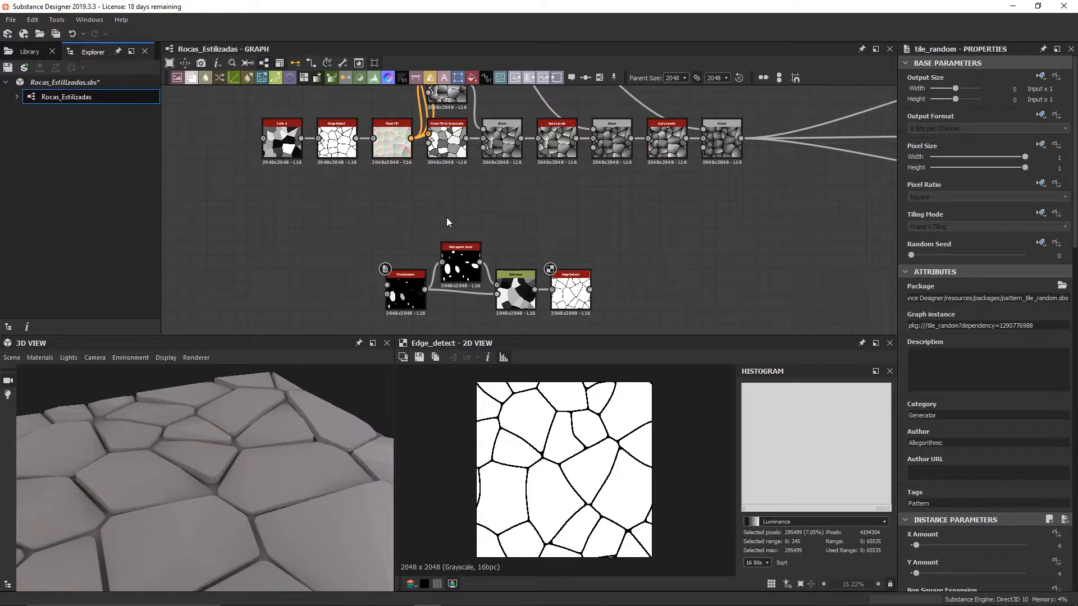
scroll(556, 489, "up", 2)
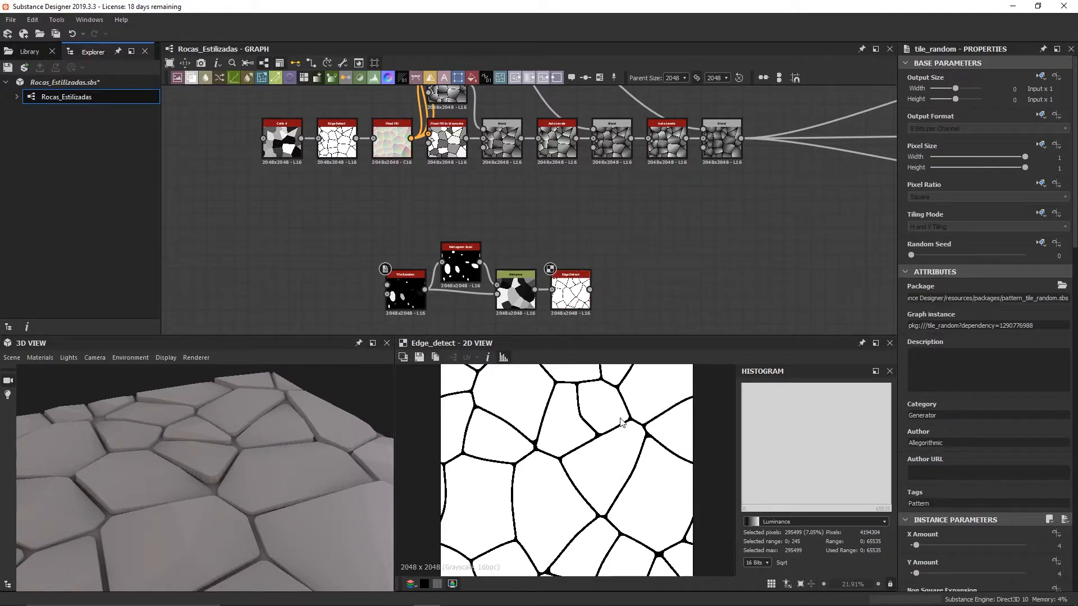
Add a Flood Fill to Random Color node fed by Flood Fill and place it below Flood Fill to Grayscale
middle_click_drag(456, 207, 462, 214)
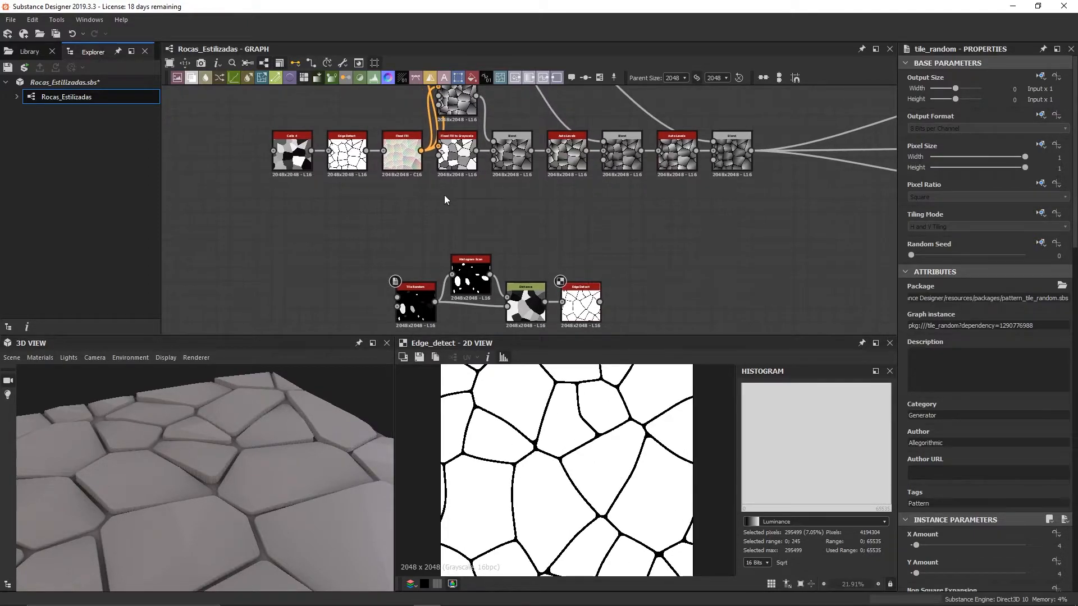
key("space")
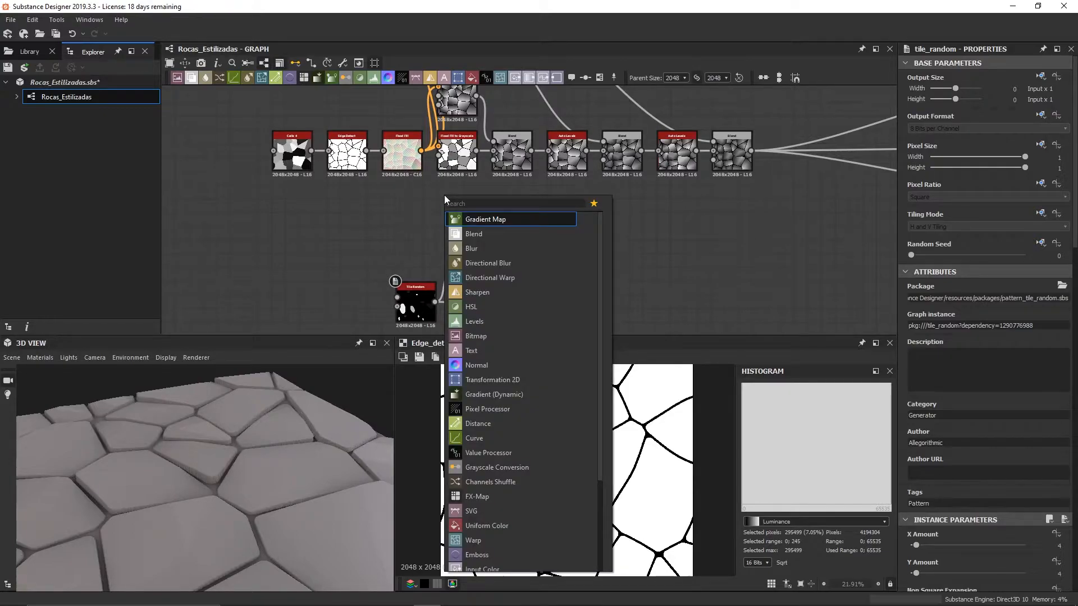
type("flood")
key("Down")
key("Down")
key("Down")
key("Down")
key("Down")
key("Down")
key("Return")
left_click_drag(447, 200, 462, 219)
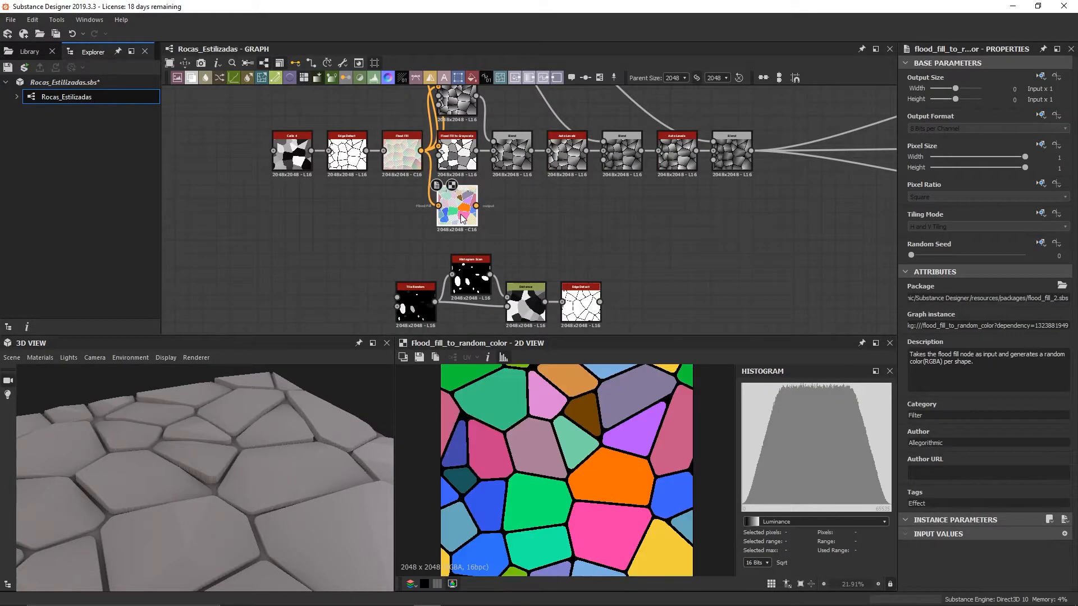
Add an RGBA Split node after Flood Fill to Random Color
key("space")
type("rgba split")
key("Return")
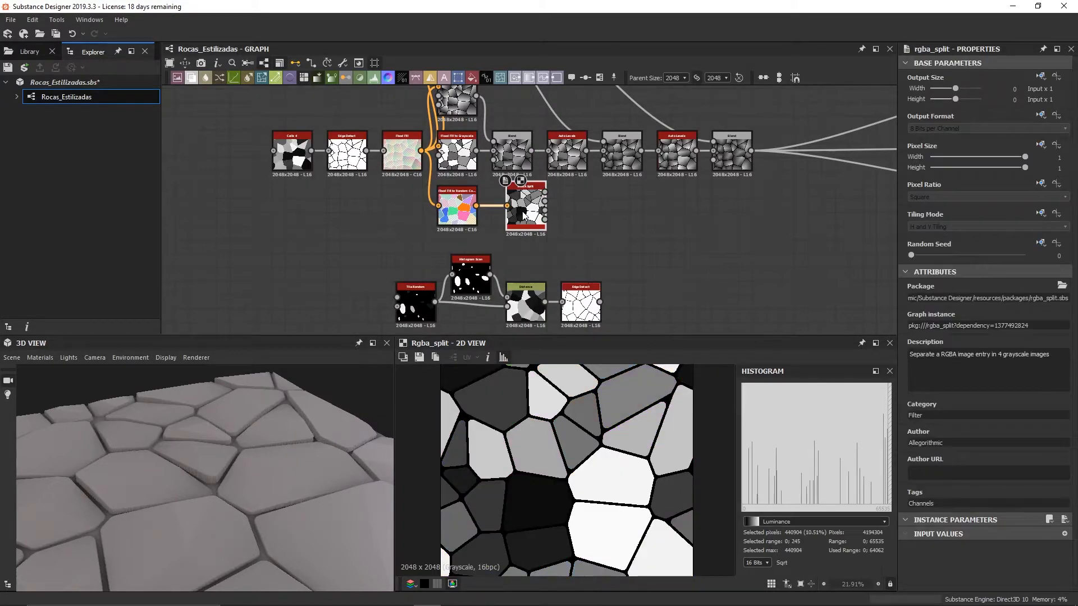
Compare the Flood Fill to Grayscale output with the individual RGBA Split channel outputs in the 2D view
scroll(476, 187, "up", 3)
scroll(505, 225, "up", 2)
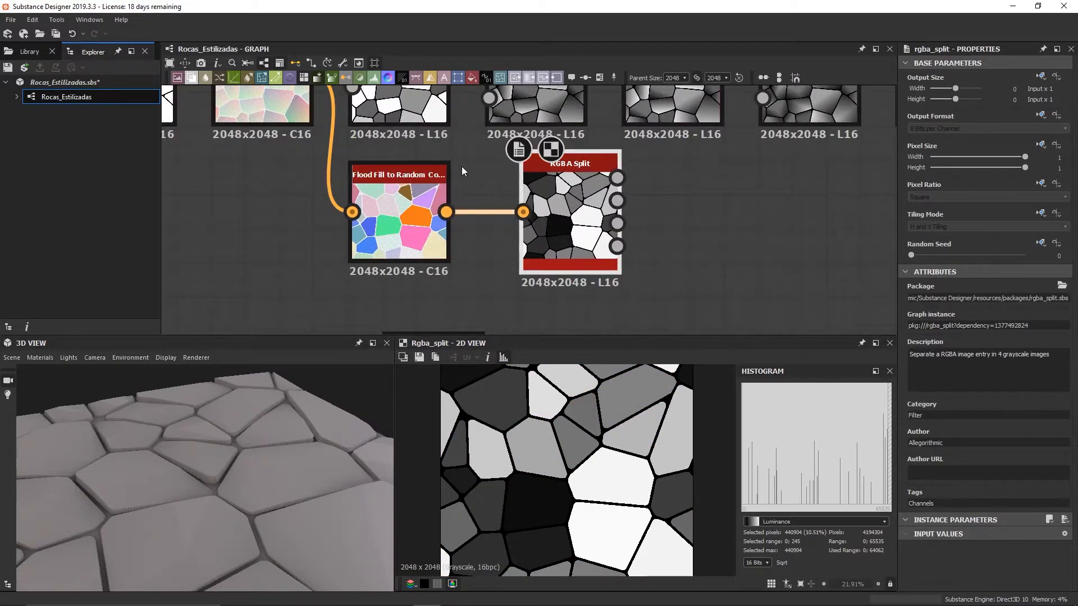
middle_click_drag(462, 171, 462, 241)
left_click(411, 163)
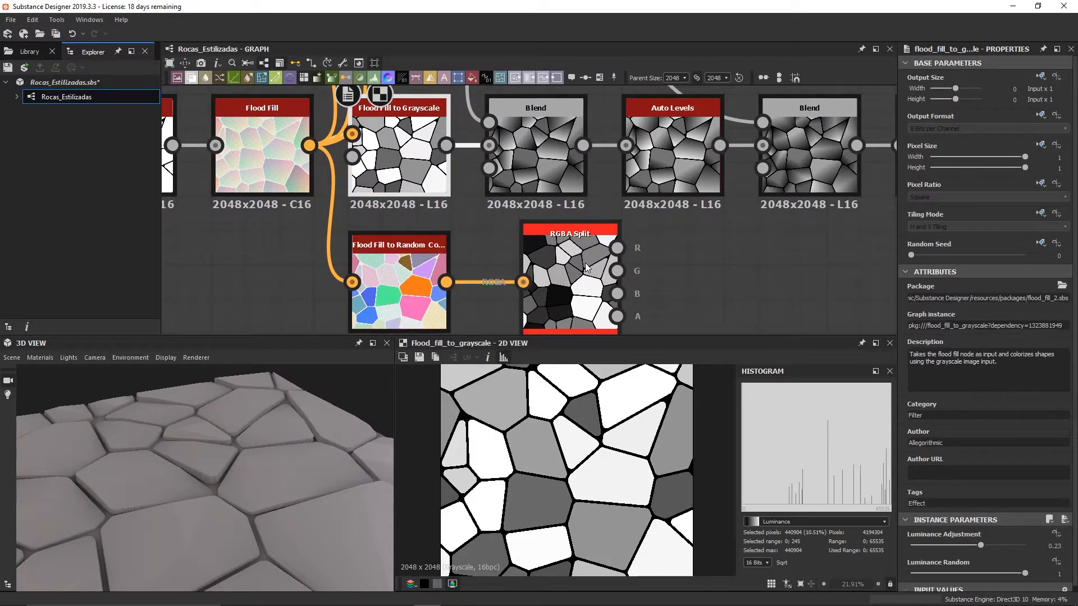
double_click(617, 248)
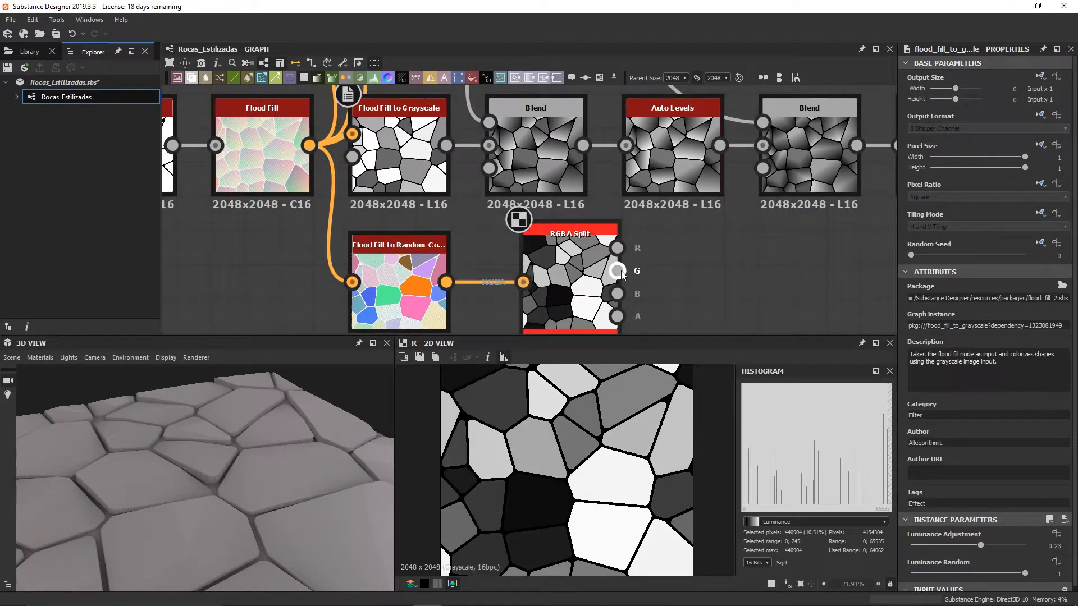
double_click(616, 294)
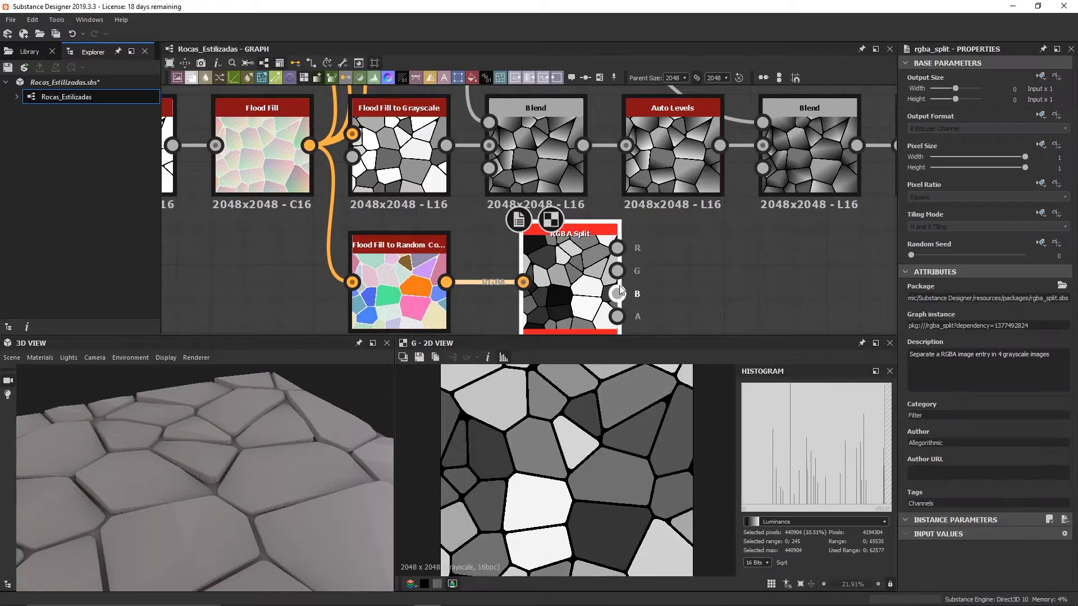
double_click(617, 316)
Add a Histogram Scan node on the RGBA Split's G output, with Position 0.29 and Contrast 0.8
scroll(603, 288, "down", 2)
scroll(728, 291, "down", 1)
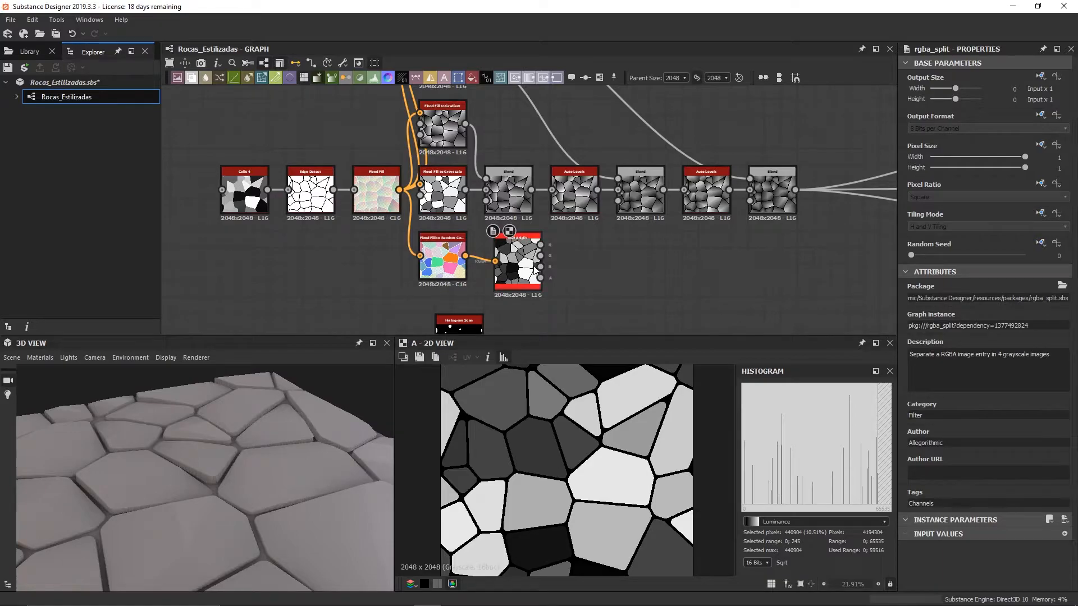
left_click_drag(518, 264, 508, 263)
key("space")
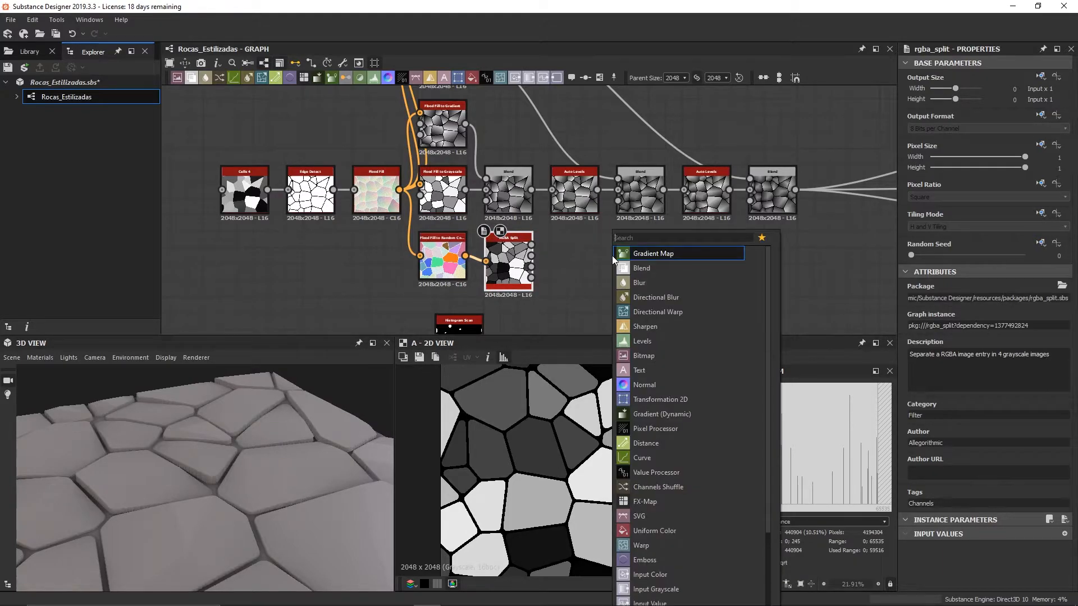
type("histo")
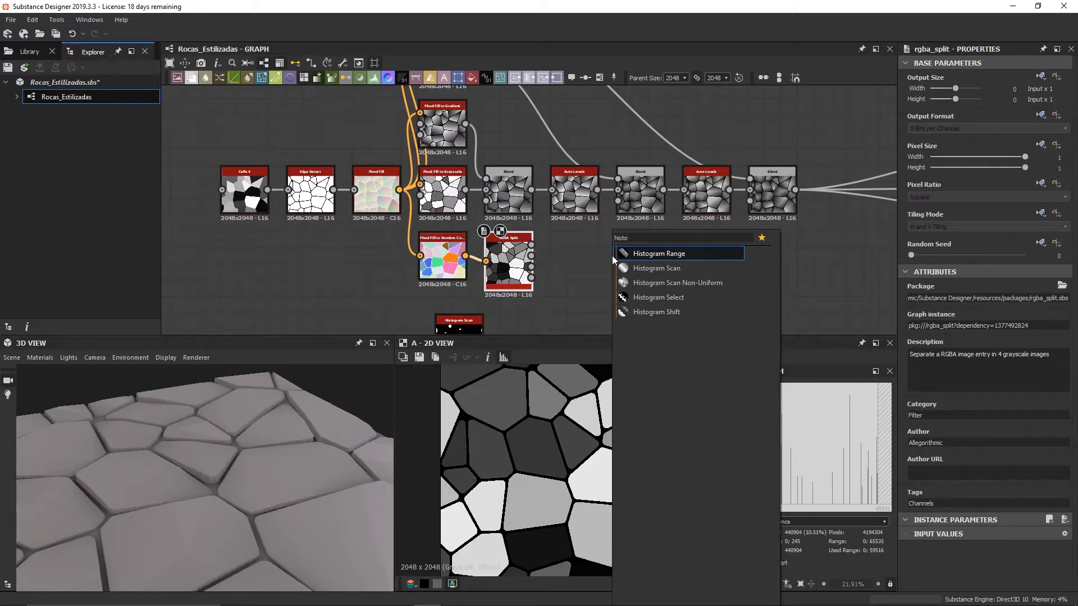
key("Down")
key("Return")
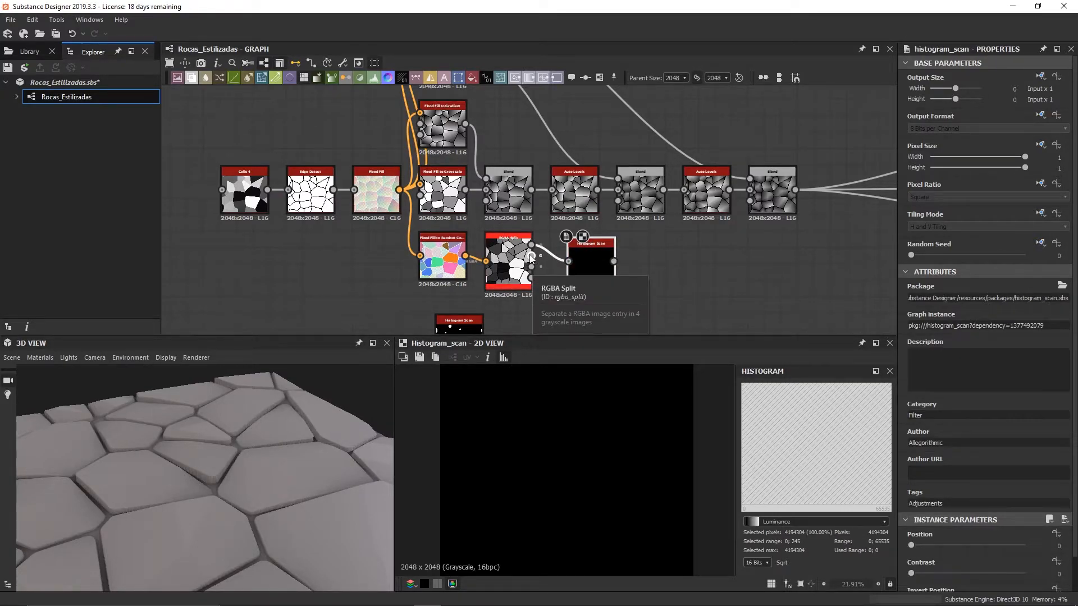
left_click_drag(597, 268, 580, 263)
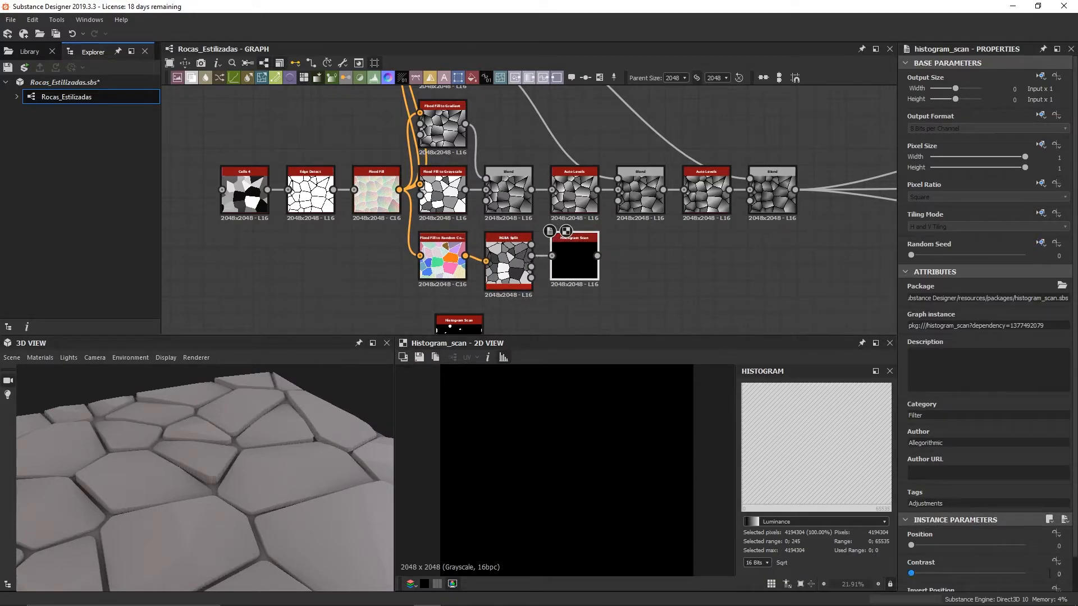
left_click_drag(912, 548, 1003, 576)
scroll(449, 506, "down", 2)
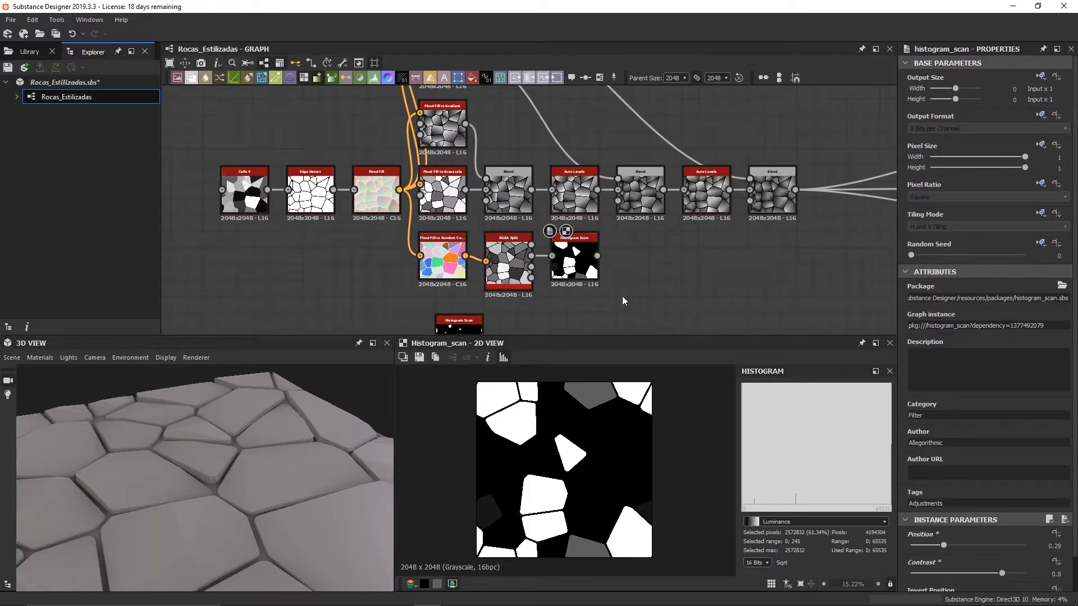
Add a Blend node with Histogram Scan as background and the first Blend of the main chain as foreground
key("space")
key("Escape")
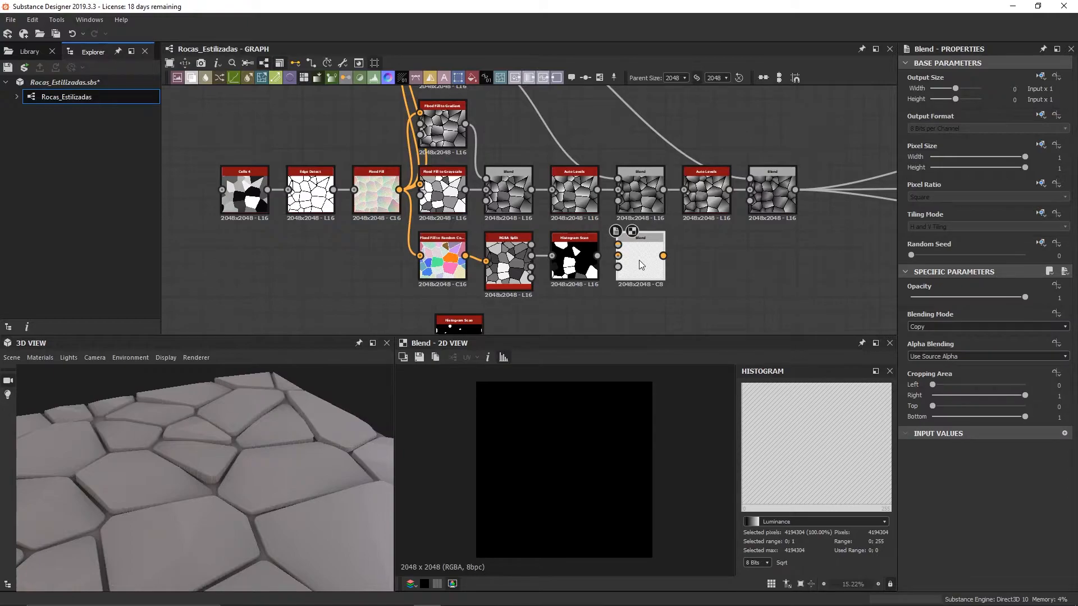
left_click_drag(618, 245, 522, 208)
left_click(522, 208)
Set the Blending Mode of the new Blend node after Histogram Scan to Multiply and inspect its output in the 2D view
scroll(541, 449, "up", 3)
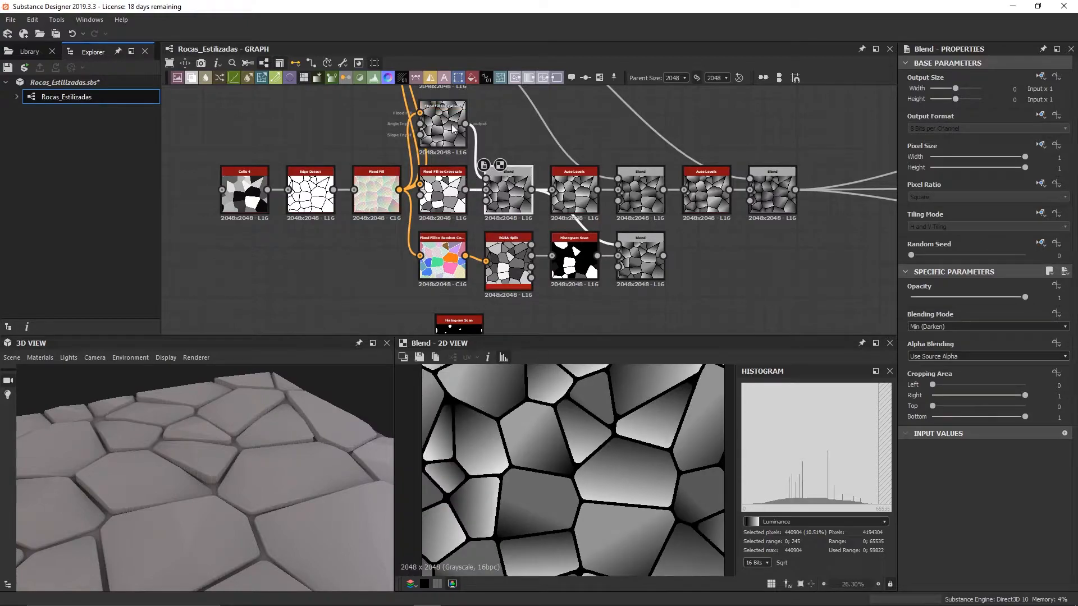
scroll(498, 216, "up", 3)
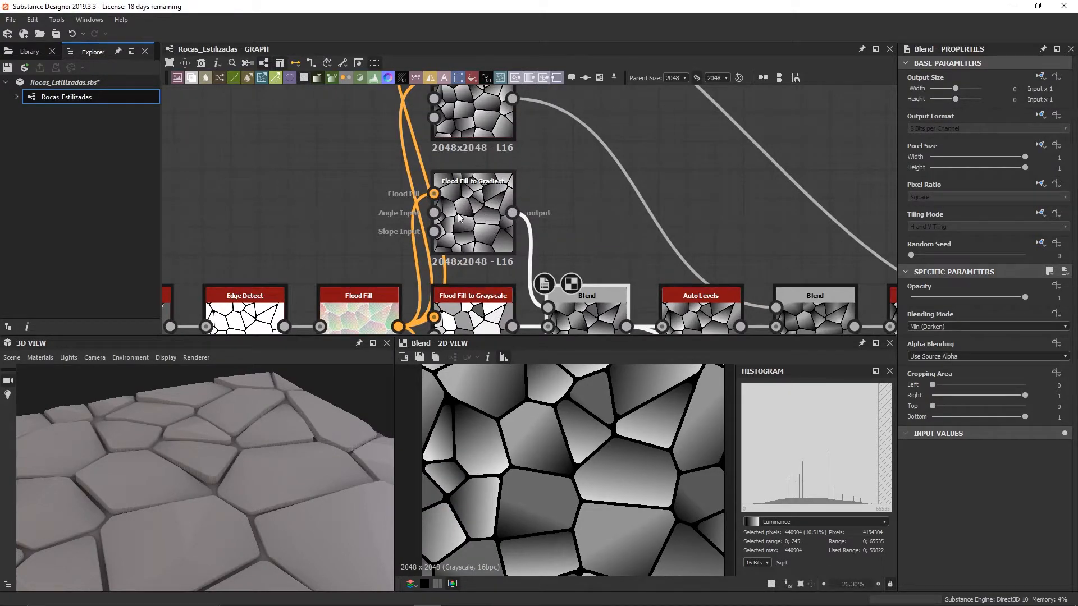
scroll(498, 216, "down", 3)
middle_click_drag(499, 216, 572, 260)
scroll(572, 259, "up", 3)
left_click(573, 259)
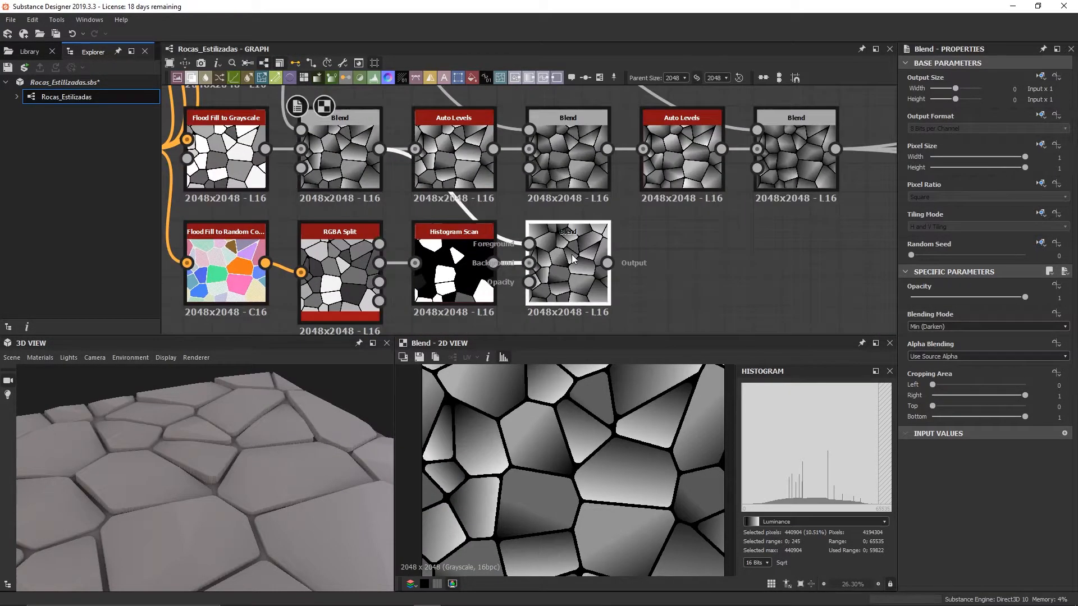
left_click(949, 326)
left_click(931, 359)
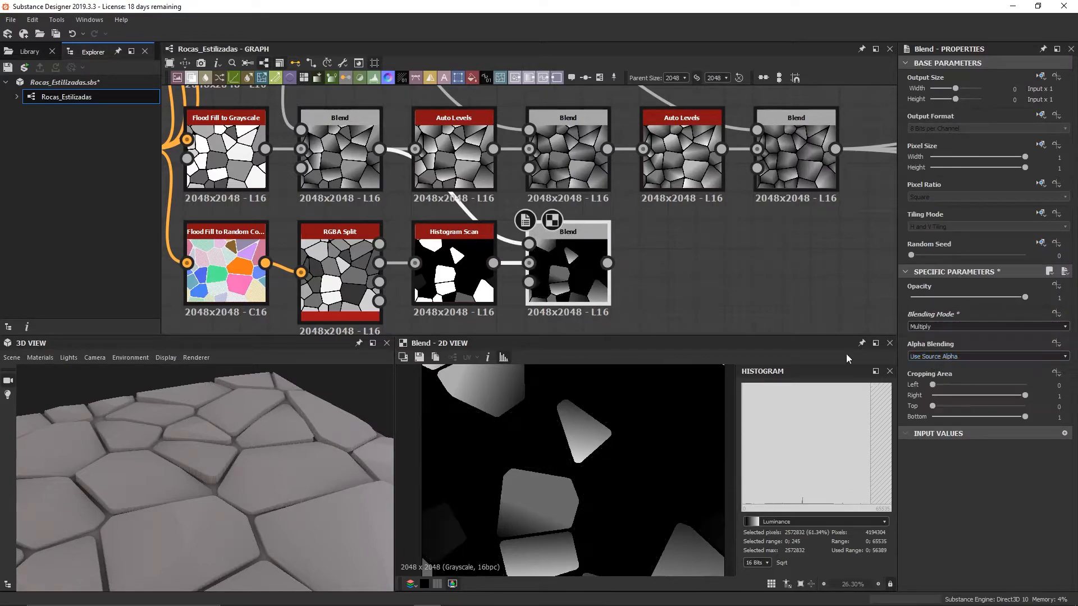
scroll(529, 450, "down", 2)
scroll(500, 423, "up", 2)
scroll(537, 426, "down", 1)
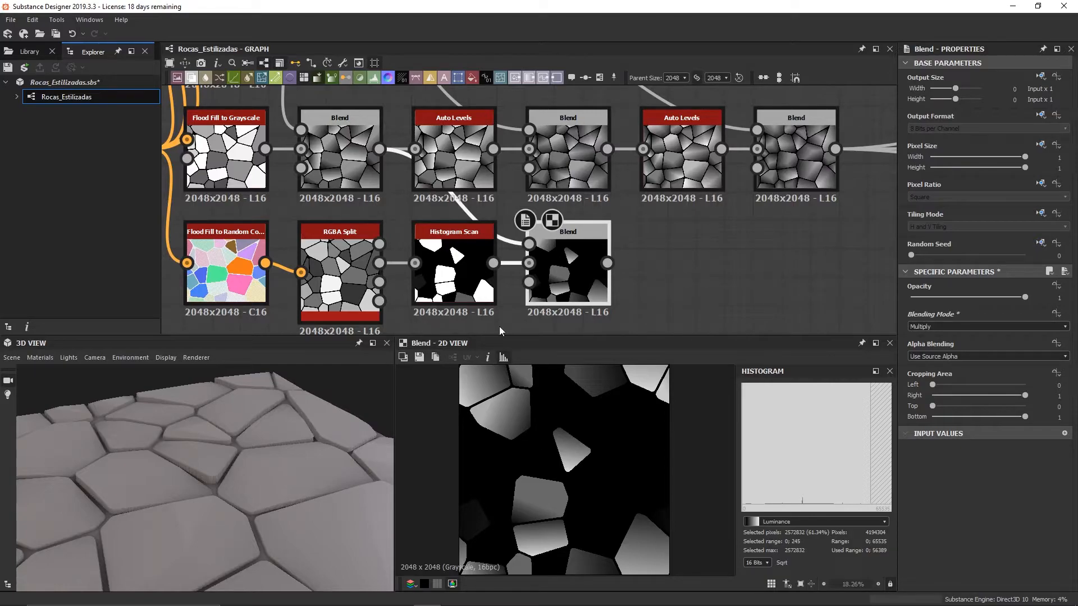
Add a Directional Warp node with Edge Detect as its input and the Multiply Blend as its intensity input
scroll(500, 326, "down", 2)
middle_click_drag(635, 331, 612, 270)
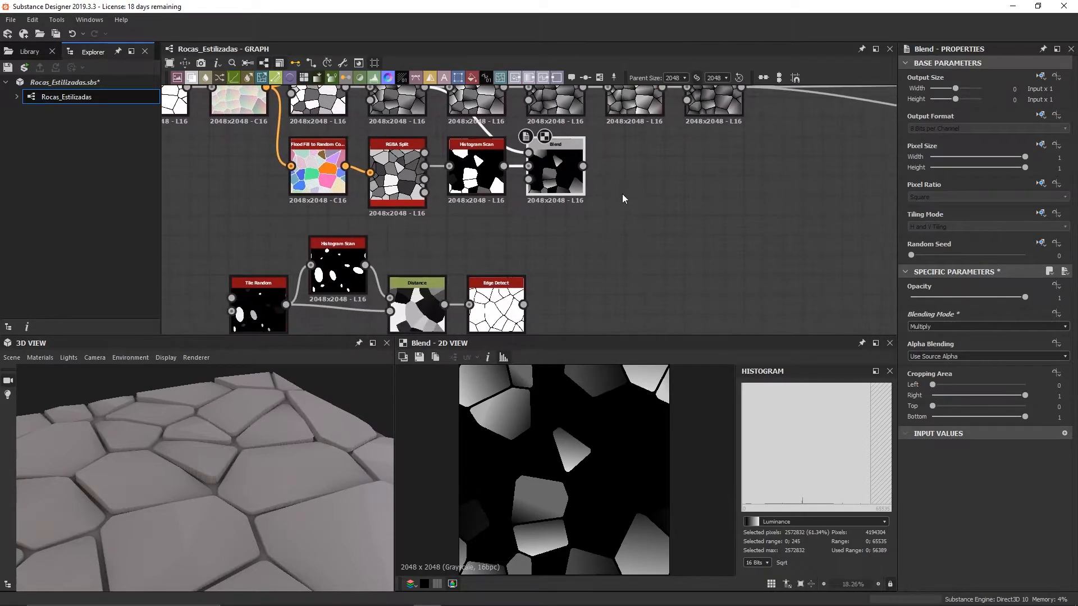
key("space")
type("fir")
key("BackSpace")
key("BackSpace")
key("BackSpace")
key("BackSpace")
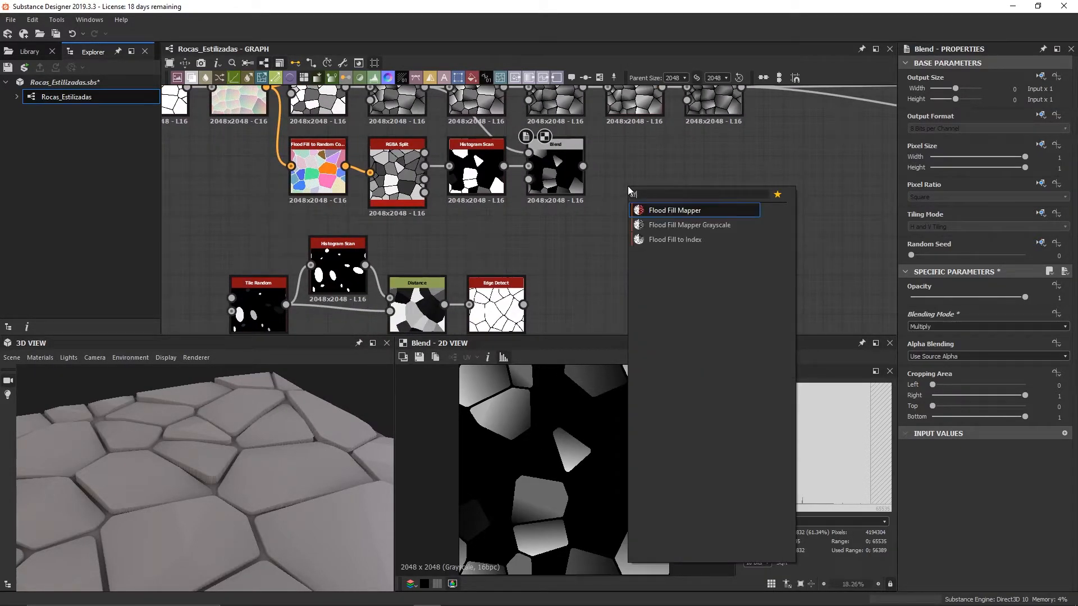
type("direc")
left_click(673, 224)
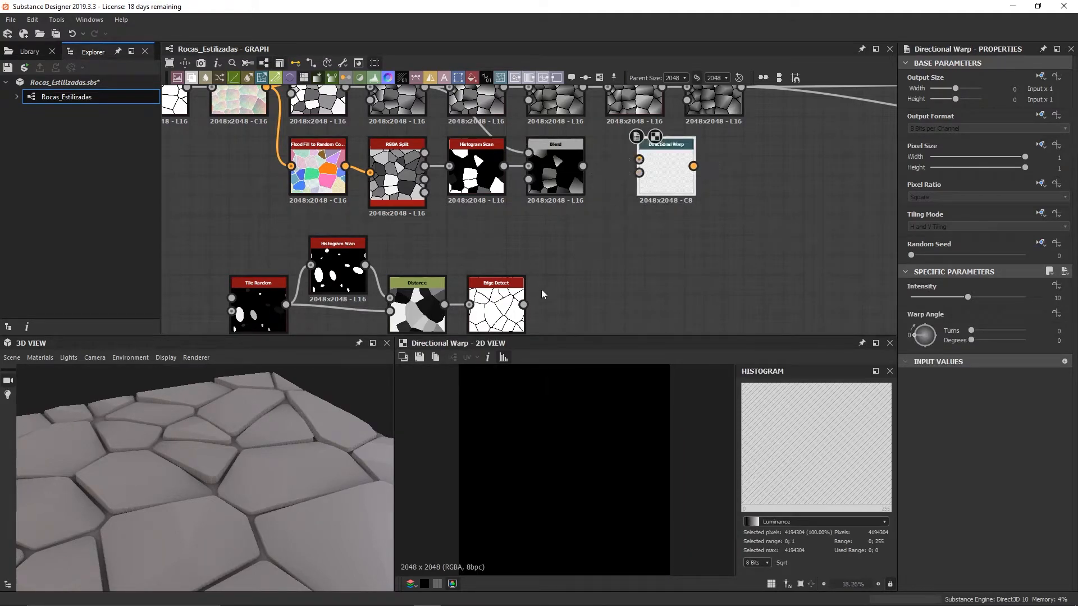
left_click_drag(523, 305, 640, 173)
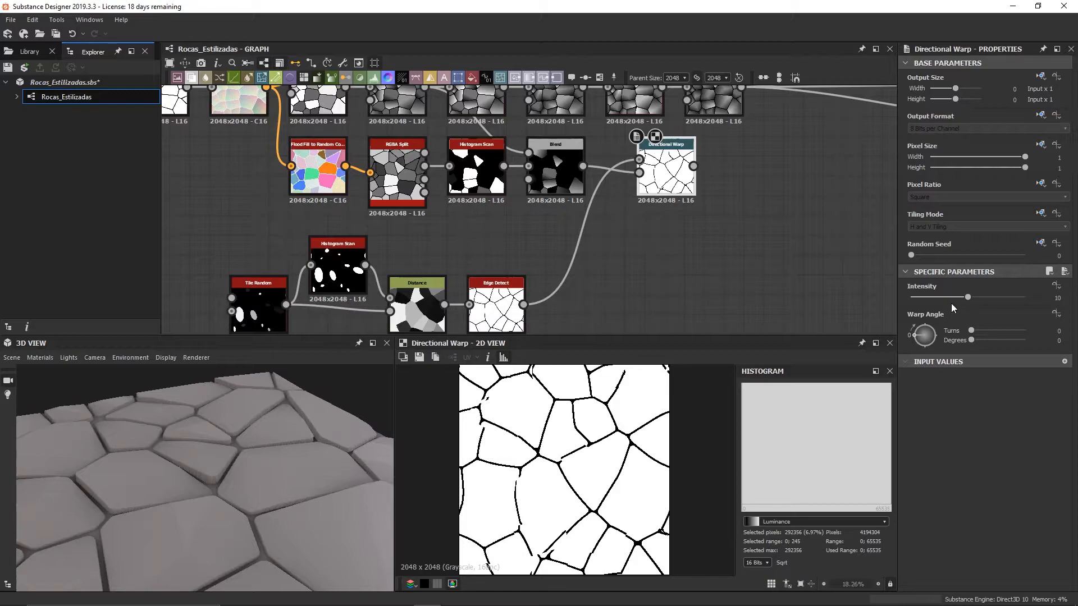
Set the Directional Warp's Intensity to 72 and Warp Angle to 238 degrees, and move the node close beside the Multiply Blend
double_click(1058, 298)
type("72")
key("Return")
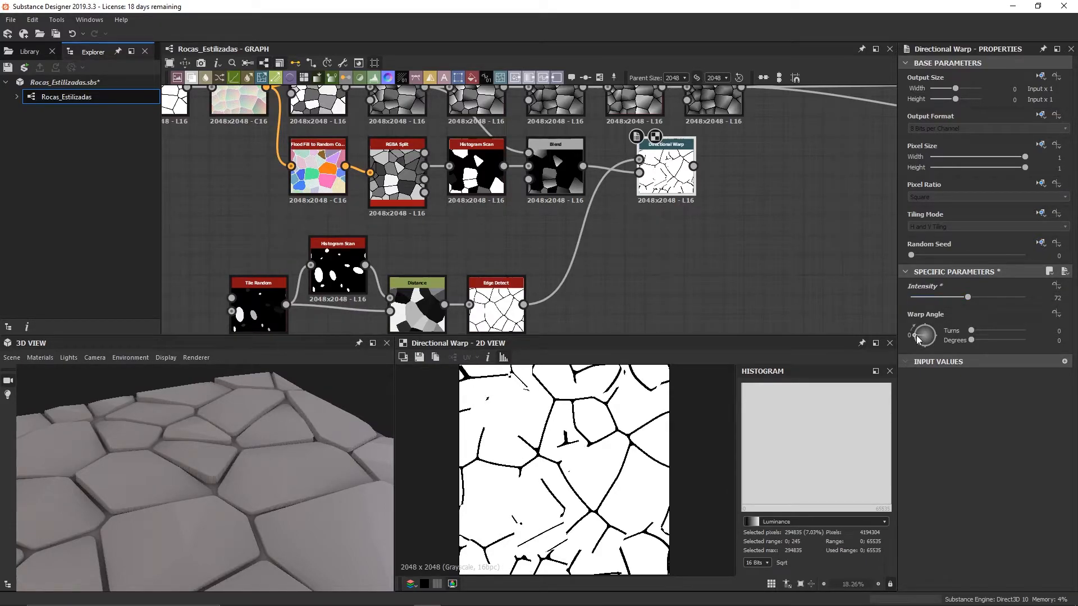
mouse_move(919, 339)
left_mouse_down()
mouse_move(920, 327)
mouse_move(937, 332)
mouse_move(934, 352)
left_mouse_up()
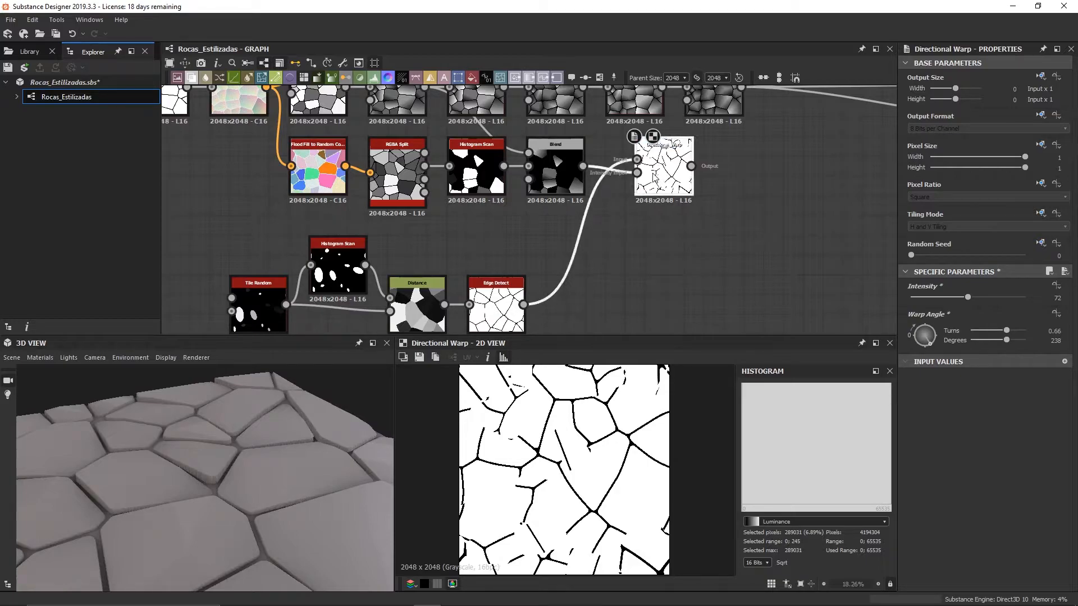
left_click_drag(668, 178, 636, 178)
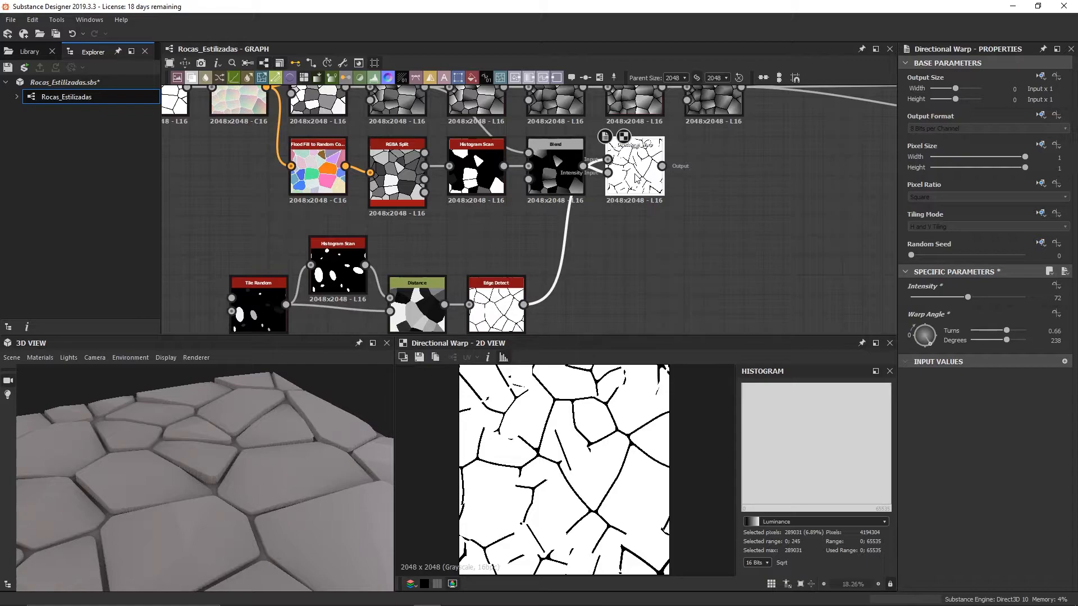
Add an Invert Grayscale node after Directional Warp, place it close beside it, and inspect the inverted crack lines in the 2D view
middle_click_drag(722, 205, 530, 232)
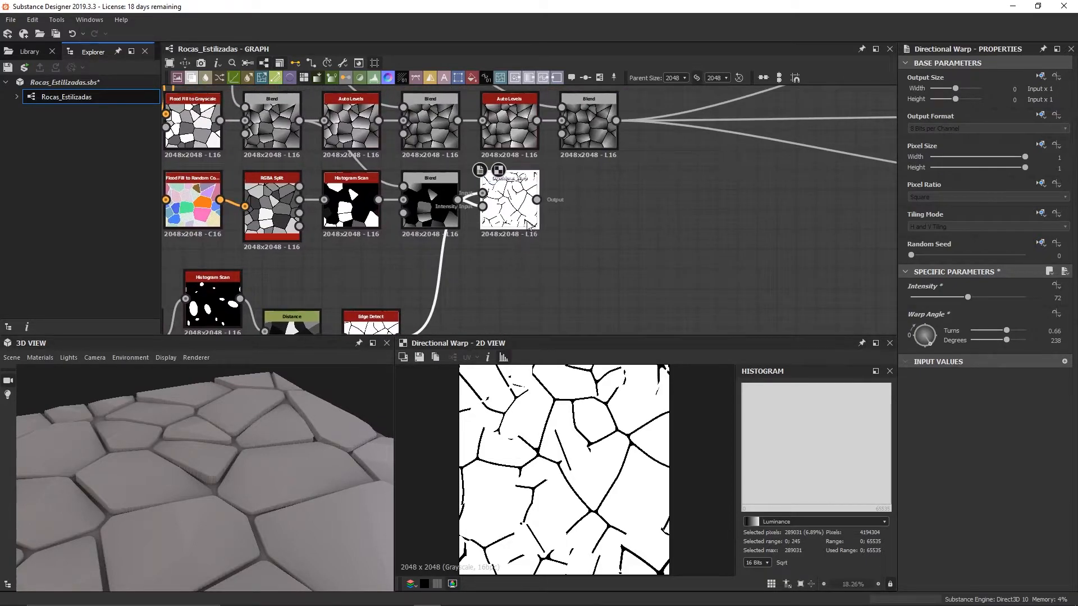
key("space")
type("inv")
key("Return")
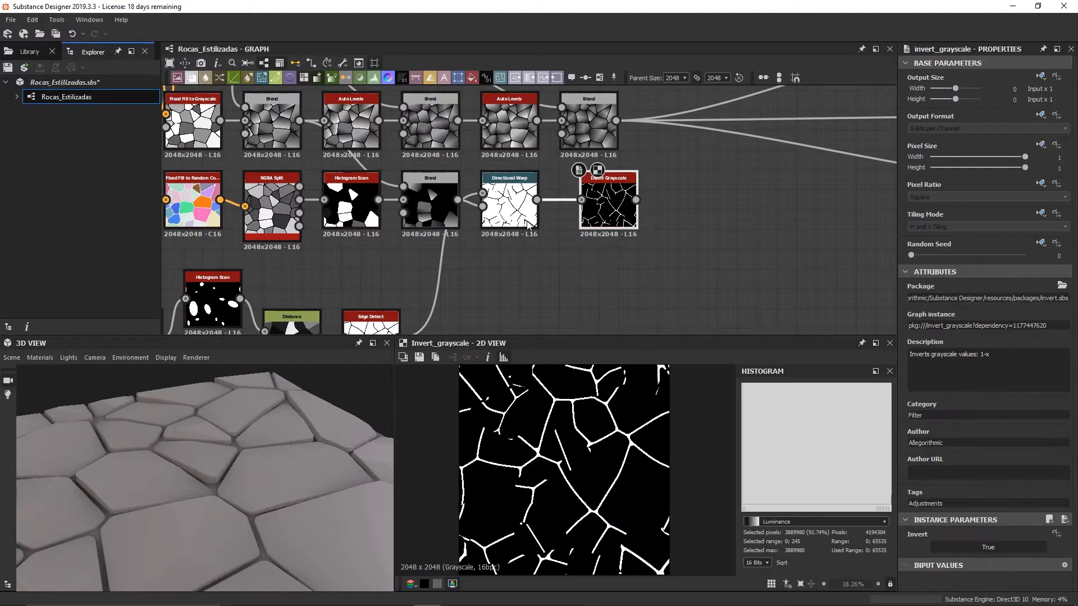
scroll(589, 478, "up", 1)
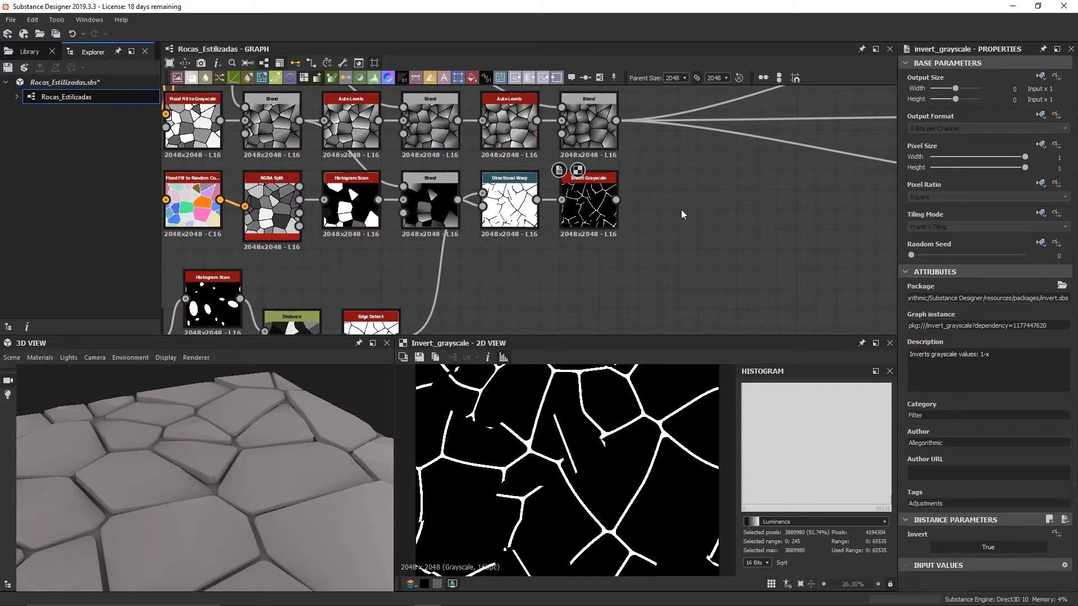
scroll(552, 389, "up", 2)
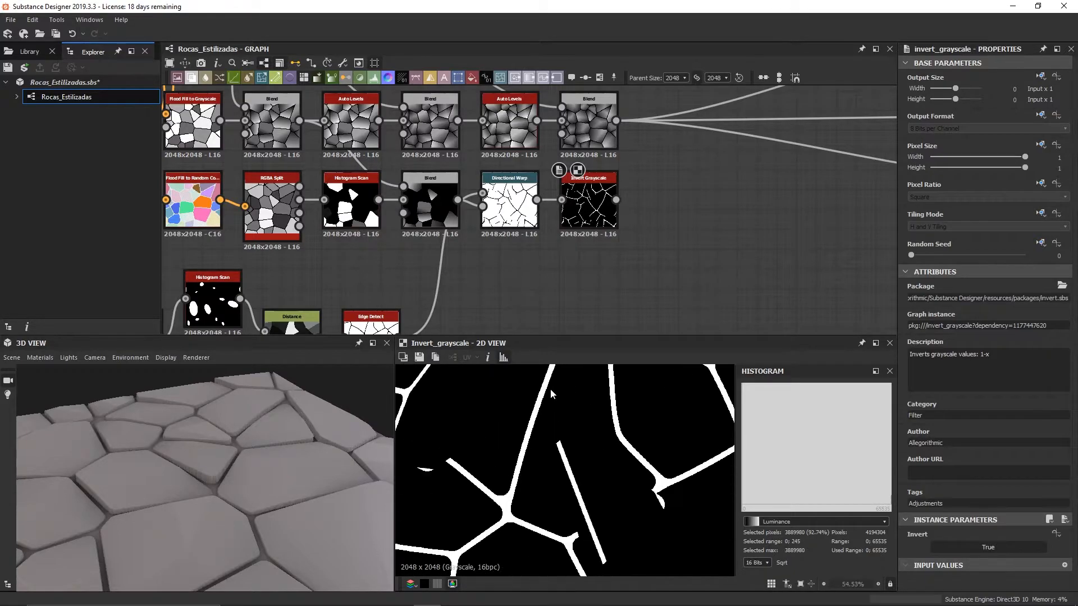
scroll(525, 482, "down", 1)
left_click(598, 223)
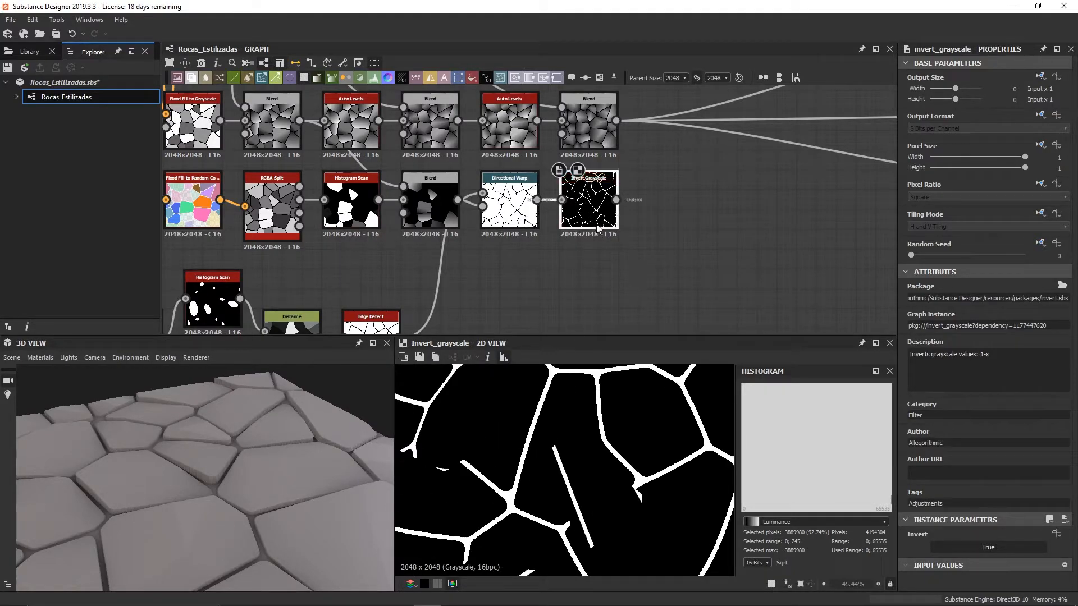
Add a Slope Blur Grayscale node after the Invert Grayscale node
key("space")
type("slo")
key("Return")
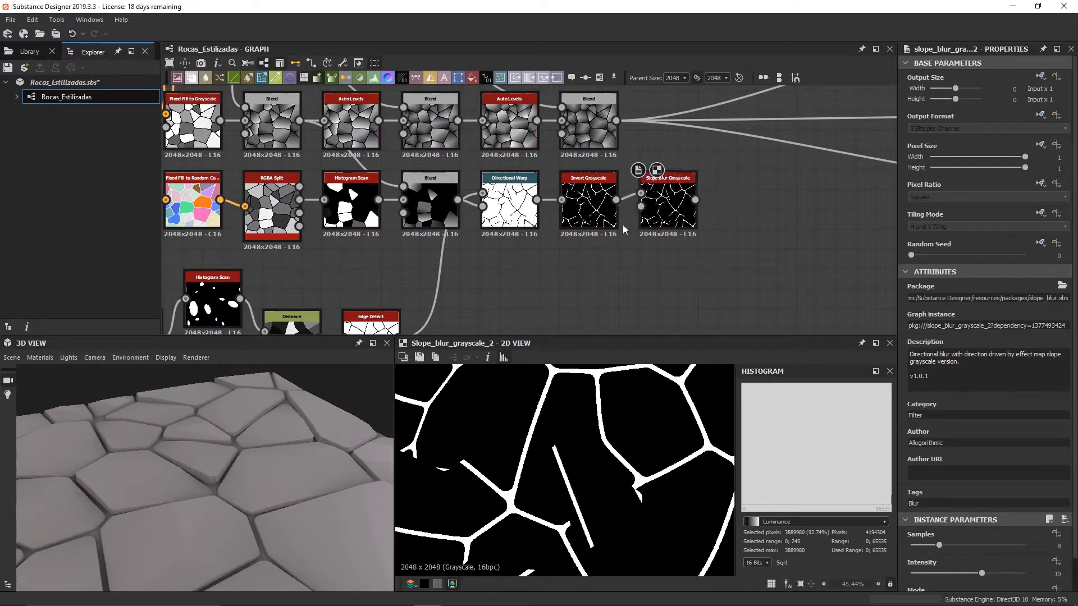
Add a Clouds 3 node below Invert Grayscale, connect it to the Slope Blur Grayscale's slope input, and display the blur's output in the 2D view
key("space")
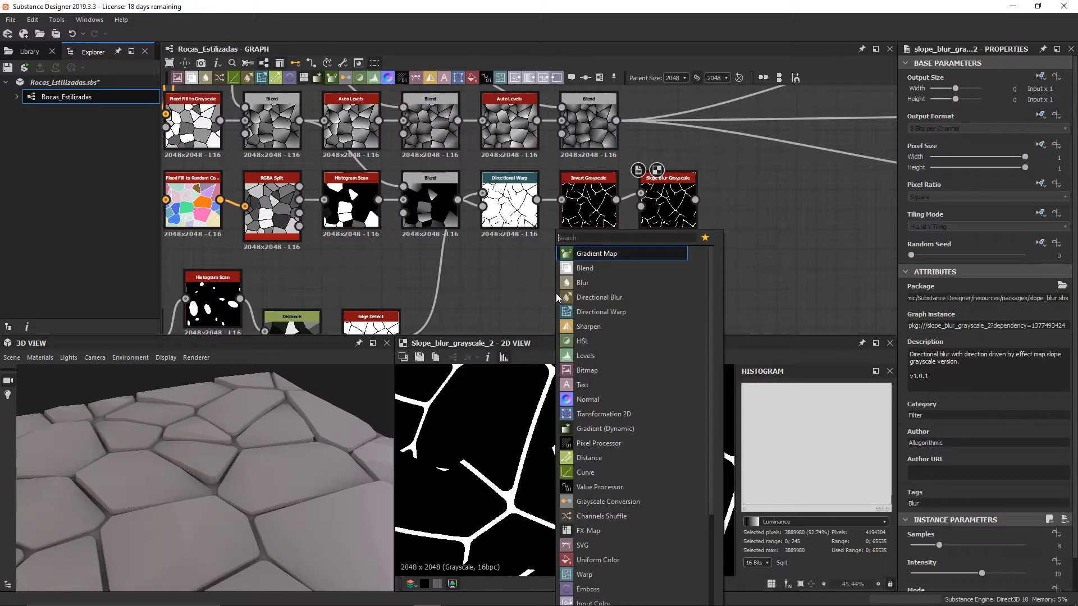
type("clou")
key("Down")
key("Down")
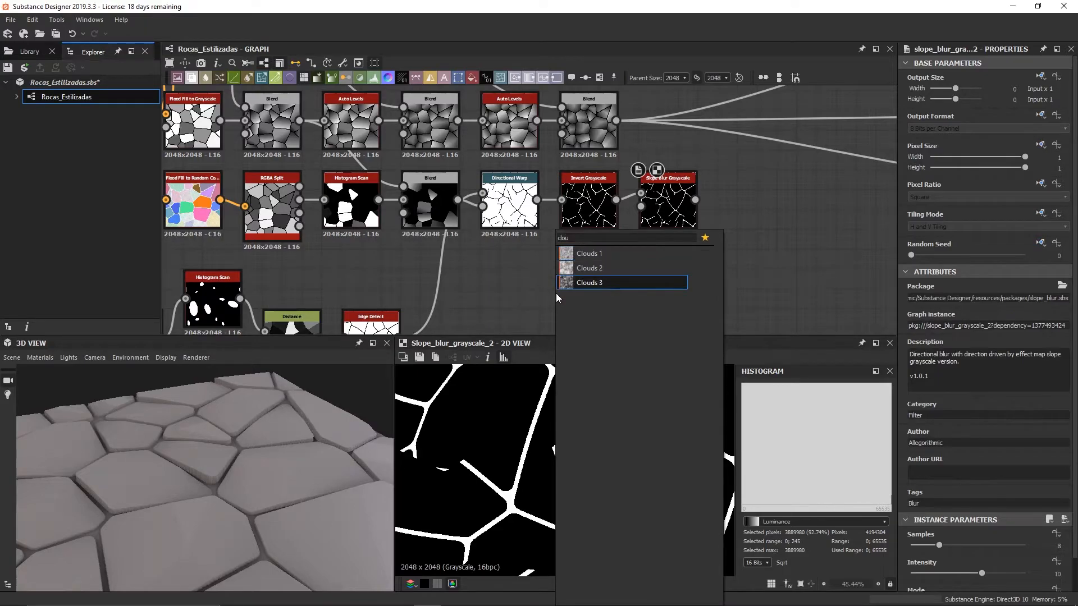
key("Return")
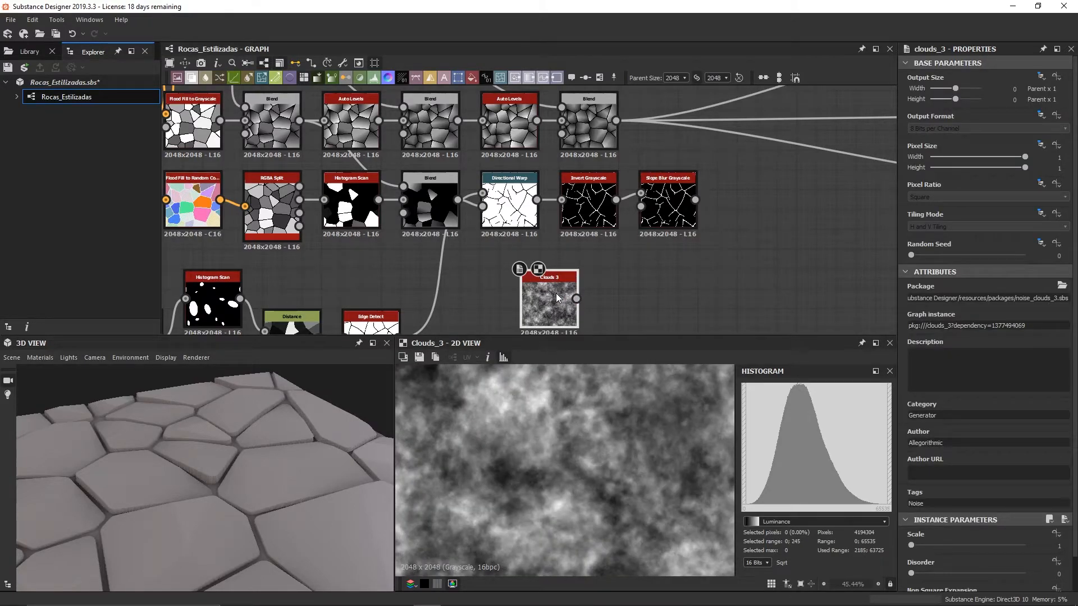
left_click_drag(557, 298, 597, 278)
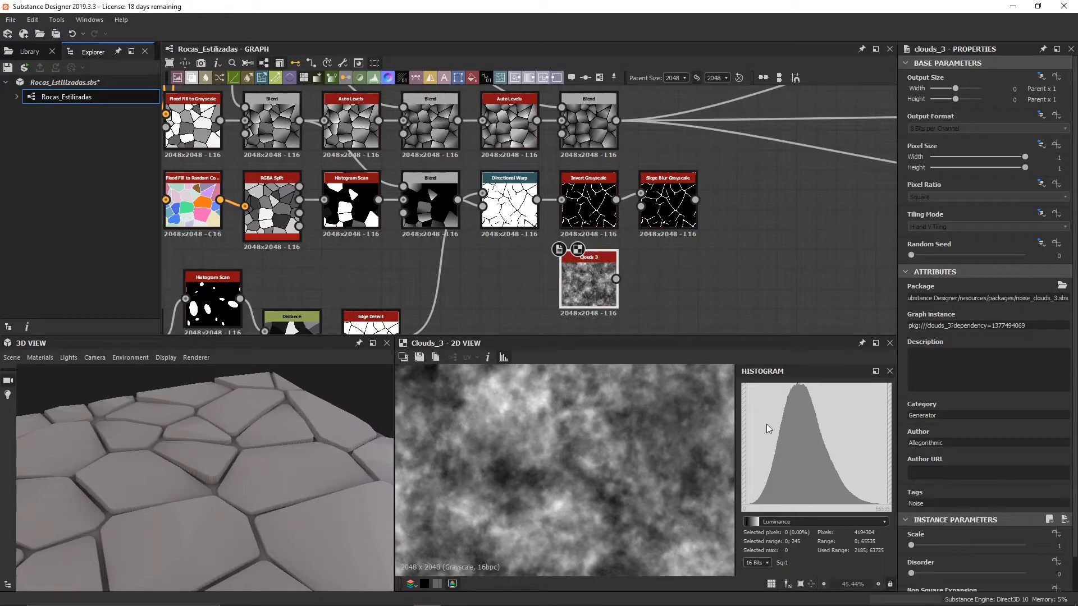
left_click_drag(616, 279, 669, 210)
double_click(669, 210)
scroll(562, 444, "down", 1)
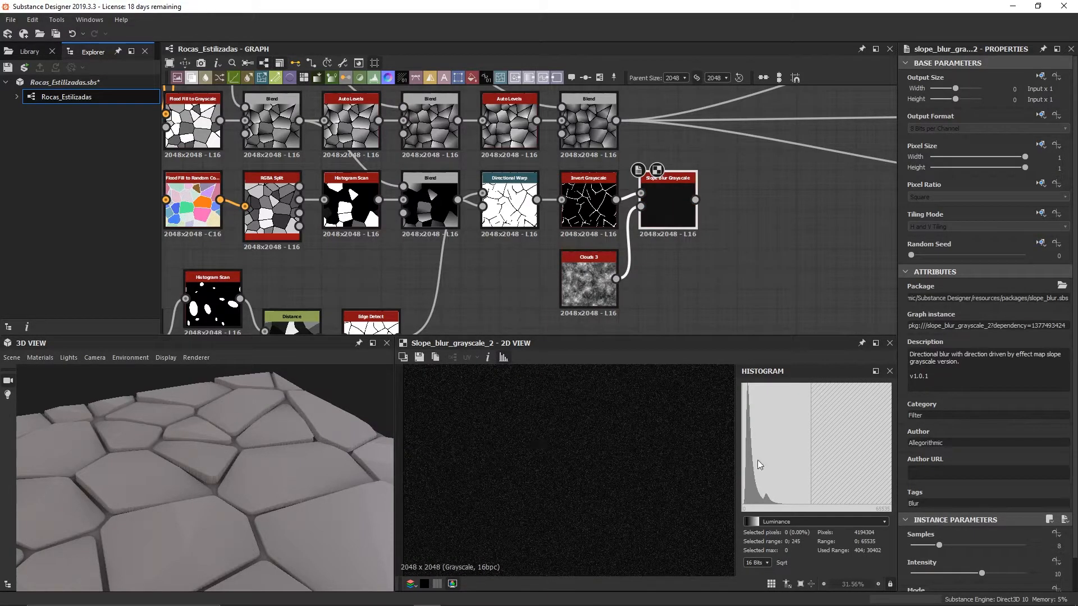
Set the Slope Blur Grayscale's Samples to 32, Mode to Min and Intensity to 0.2
left_click_drag(940, 546, 1044, 547)
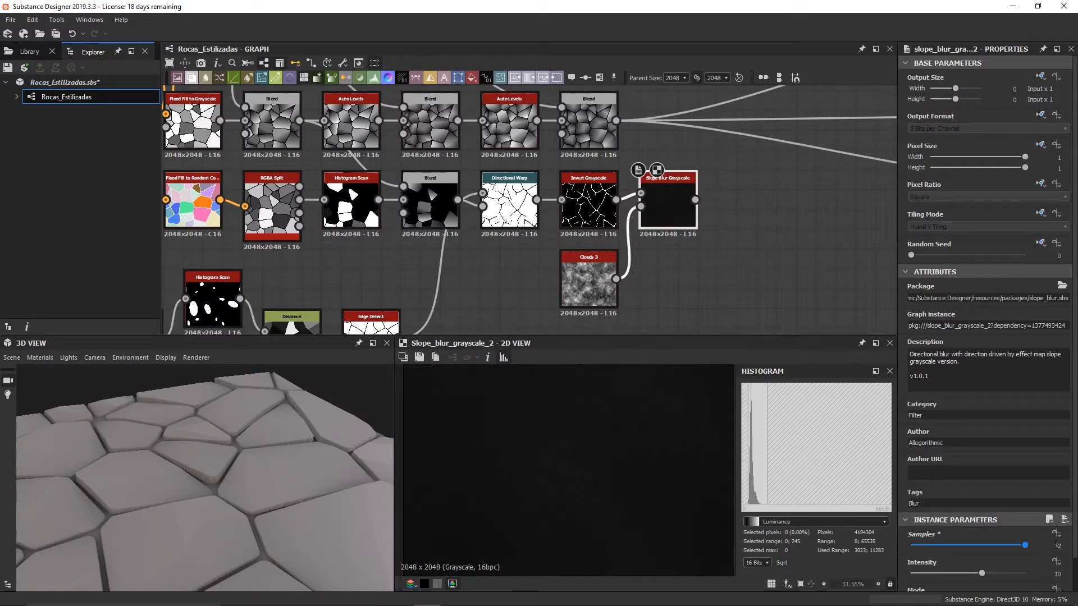
scroll(920, 556, "down", 1)
left_click(939, 568)
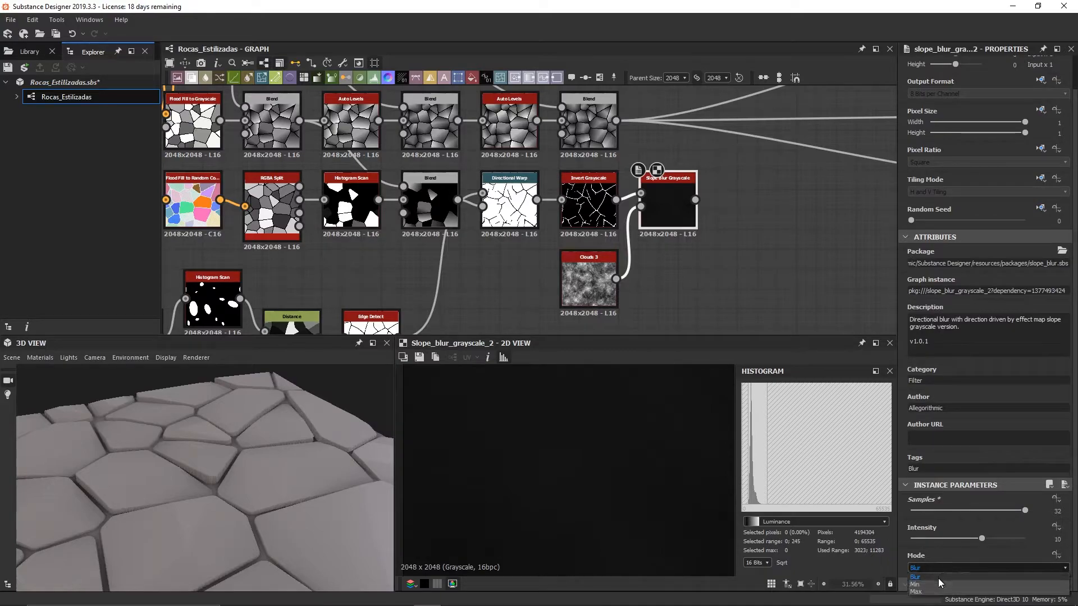
left_click(938, 584)
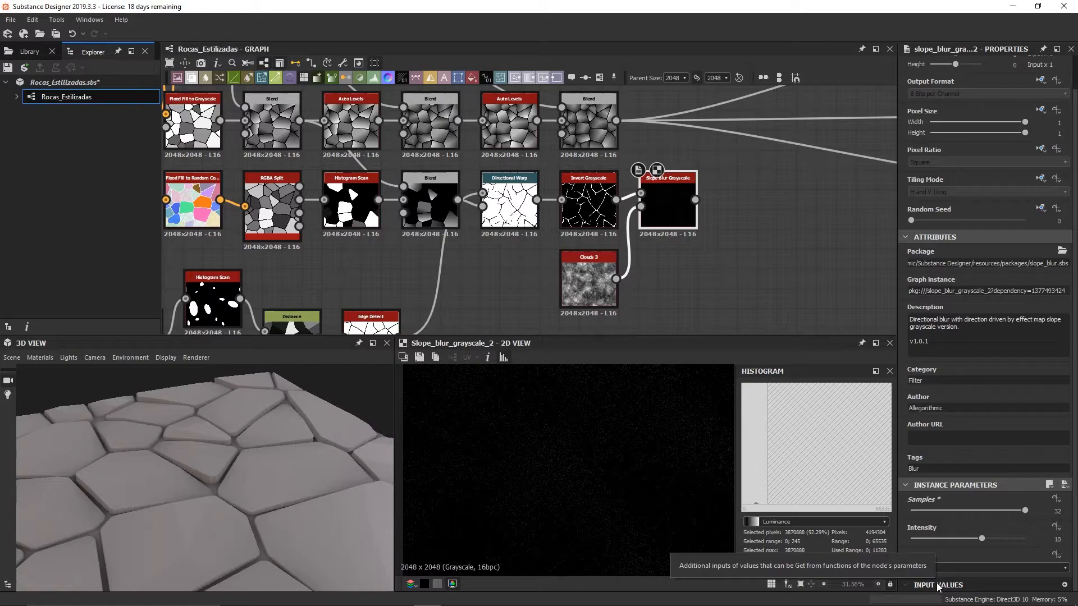
double_click(1058, 539)
type("0.2")
key("Return")
scroll(562, 422, "up", 4)
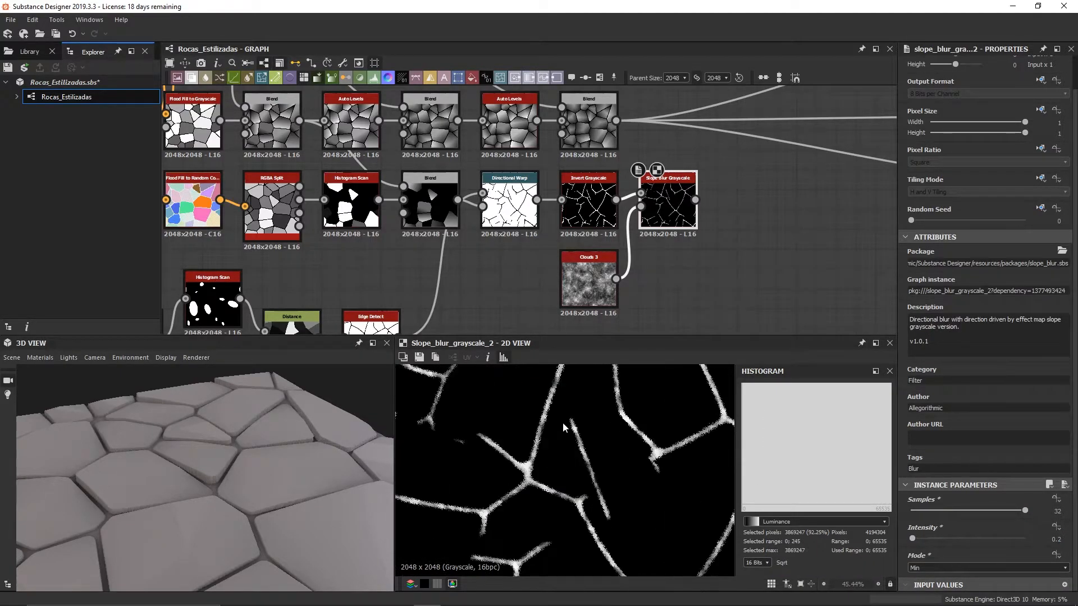
Examine the blurred crack edges up close and compare them with the Clouds 3 noise in the 2D view
scroll(540, 425, "up", 2)
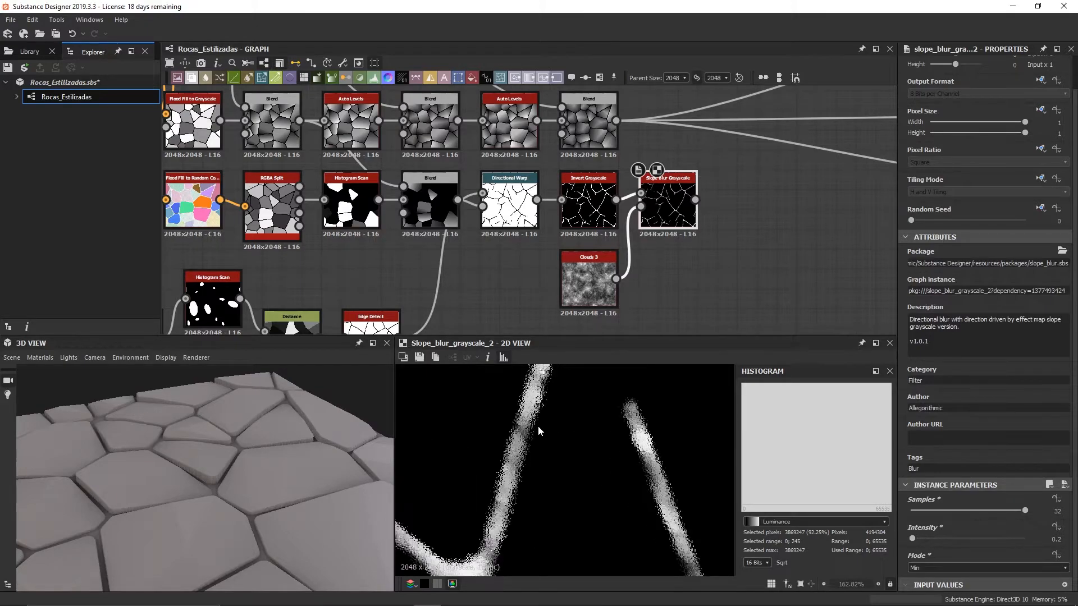
scroll(514, 466, "up", 4)
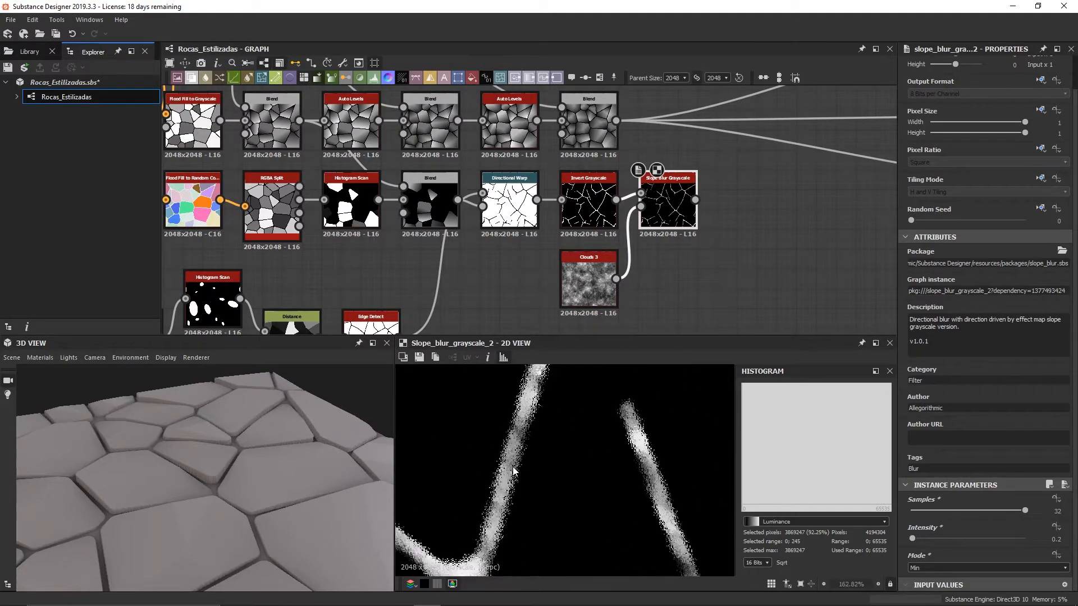
double_click(591, 282)
scroll(501, 488, "up", 4)
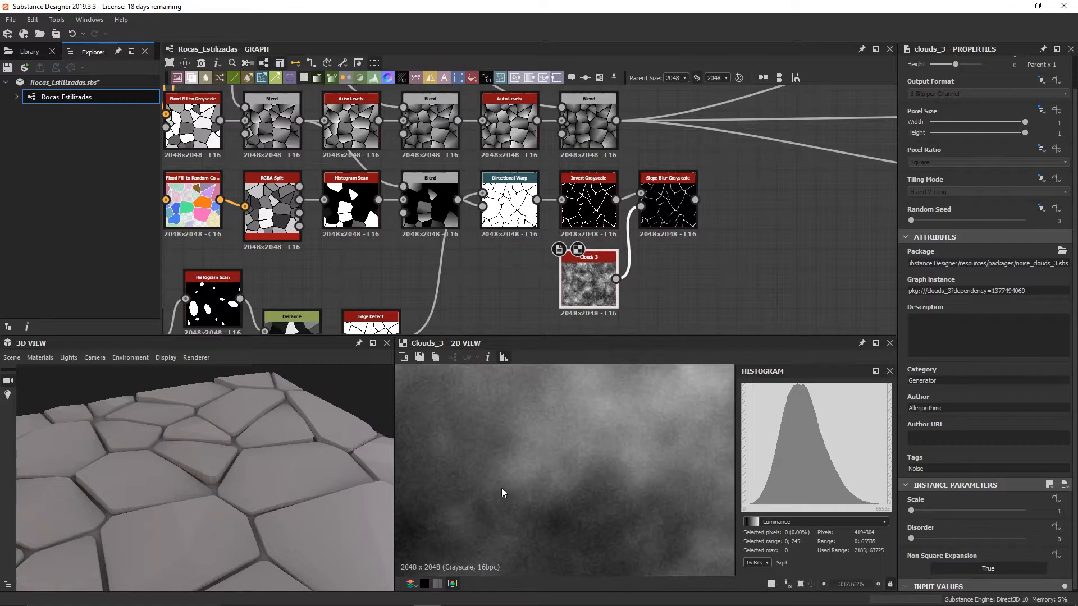
double_click(667, 205)
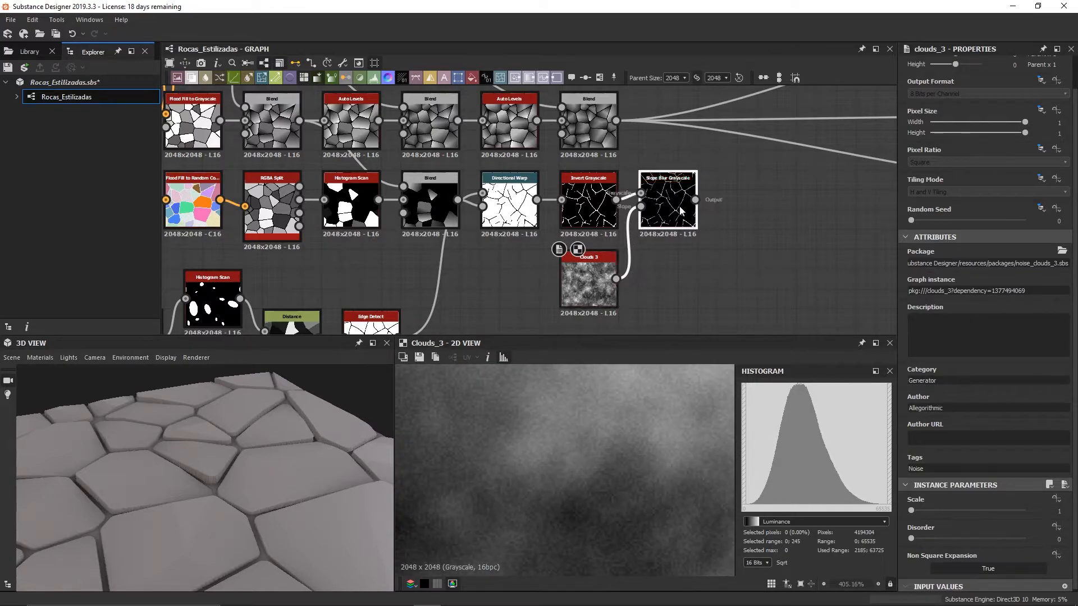
scroll(521, 474, "up", 3)
scroll(503, 466, "down", 7)
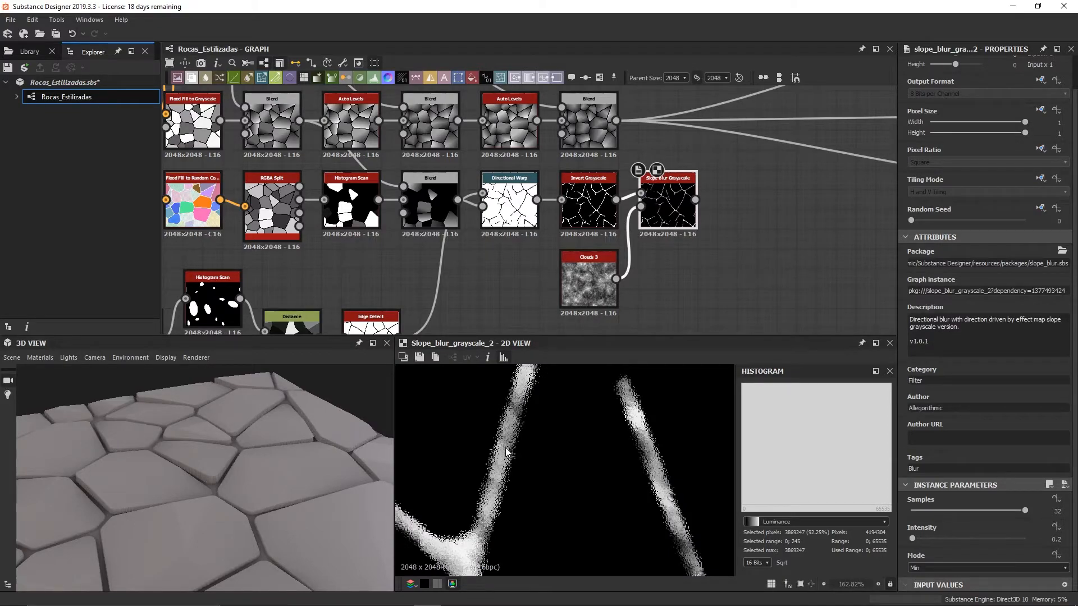
Set the Clouds 3 node's Output Size width and height both to -3, one eighth of the parent size
double_click(574, 287)
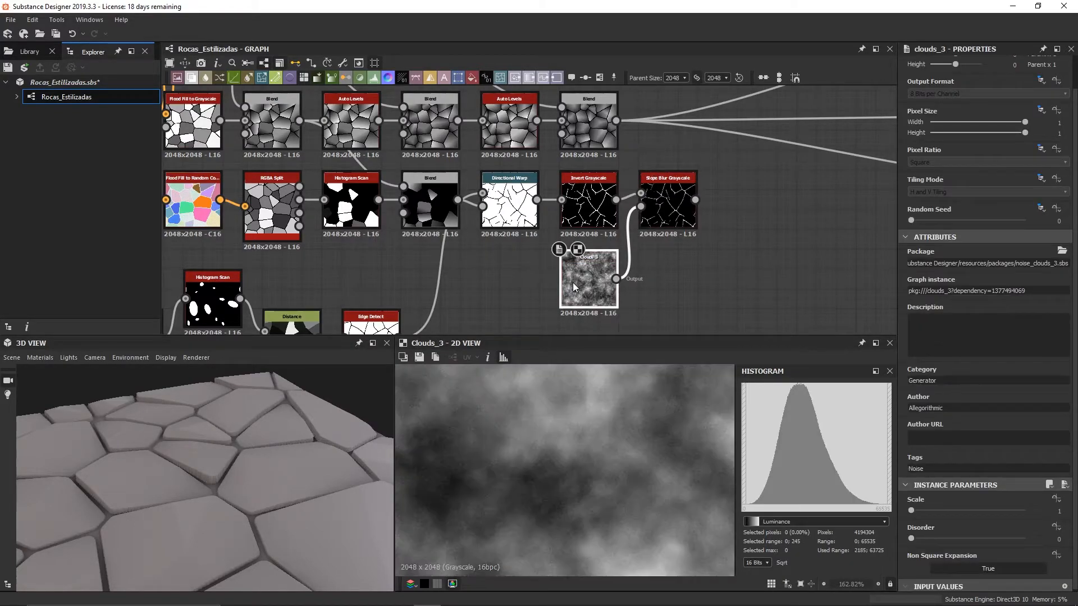
scroll(968, 227, "up", 1)
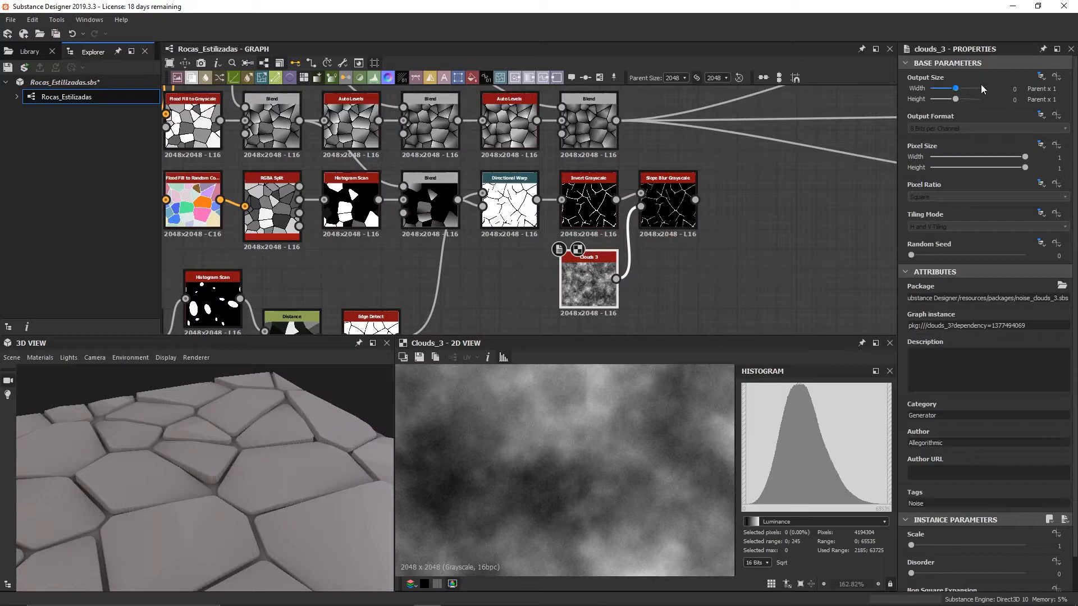
left_click(1014, 88)
left_click(1021, 91)
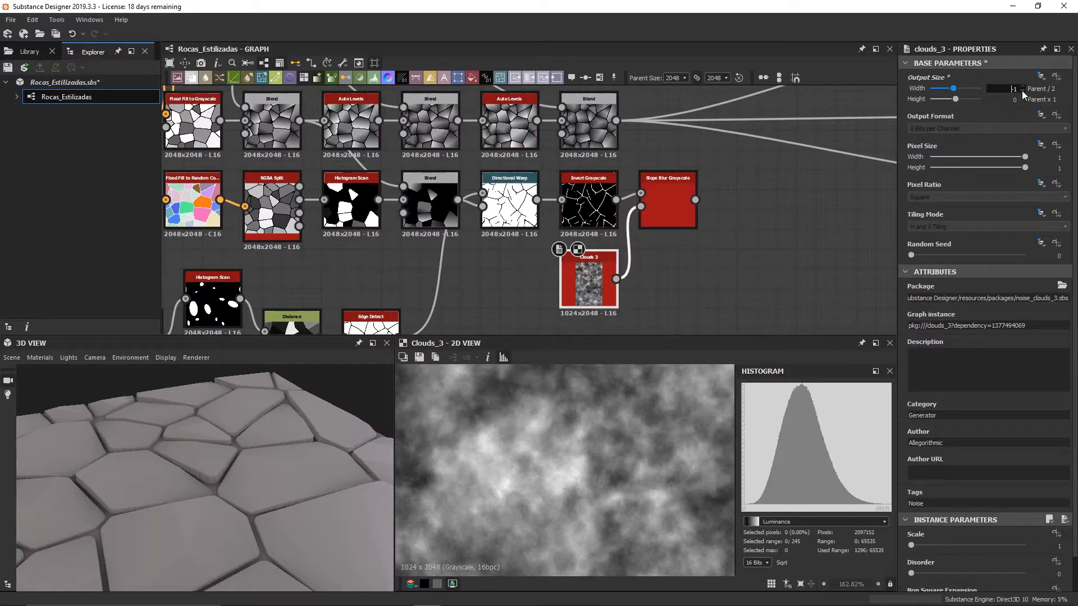
left_click(1022, 90)
left_click(1021, 90)
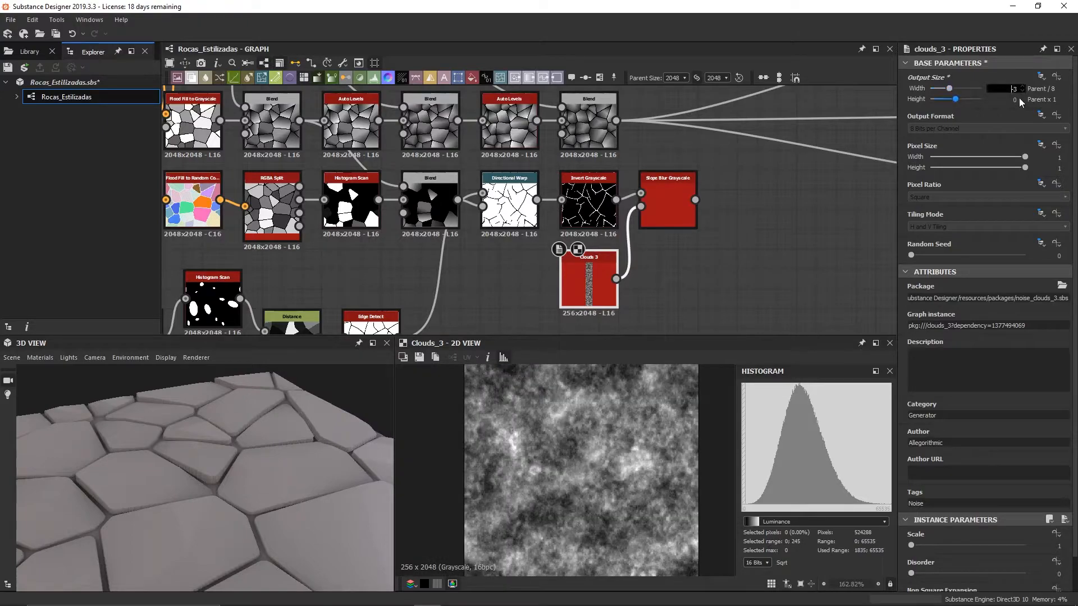
left_click(1019, 98)
left_click(1023, 102)
left_click(1023, 102)
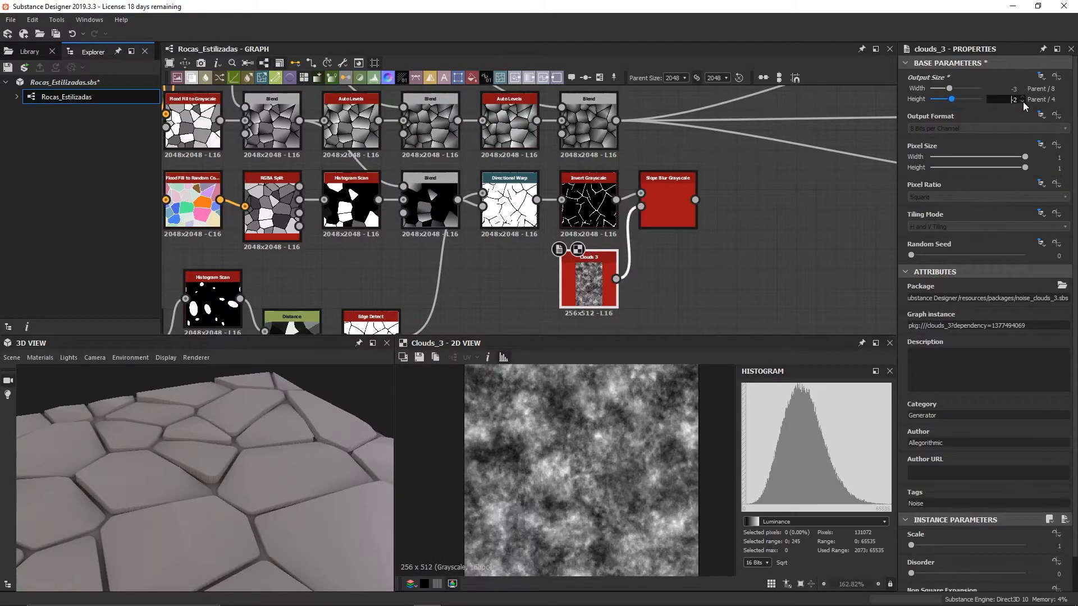
left_click(1020, 102)
Change the Slope Blur Grayscale's Mode to Blur and inspect the crack lines in the 2D view
left_click(655, 217)
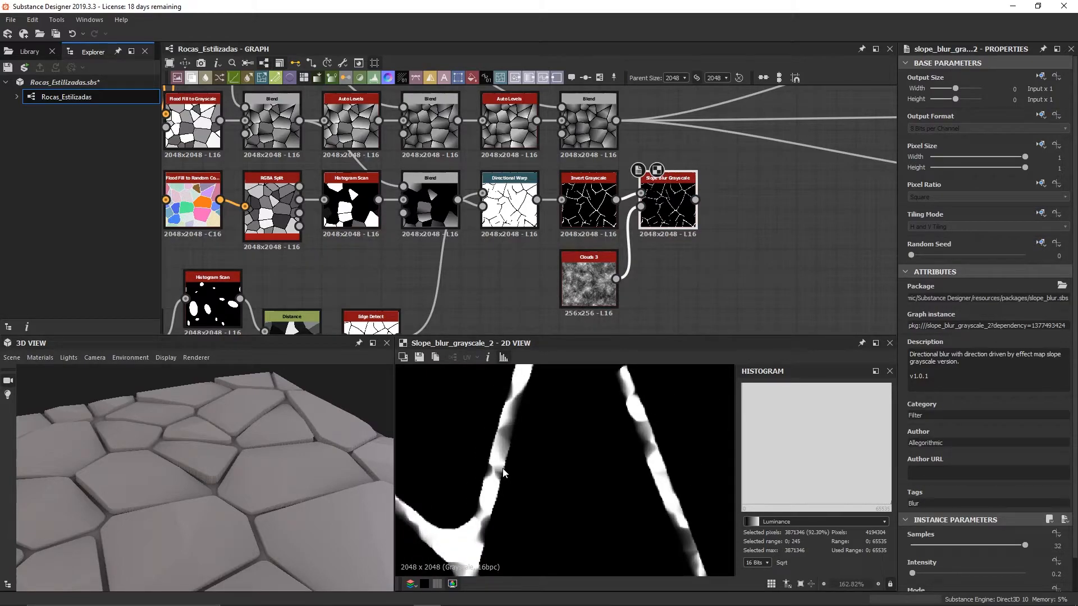
scroll(1016, 557, "down", 2)
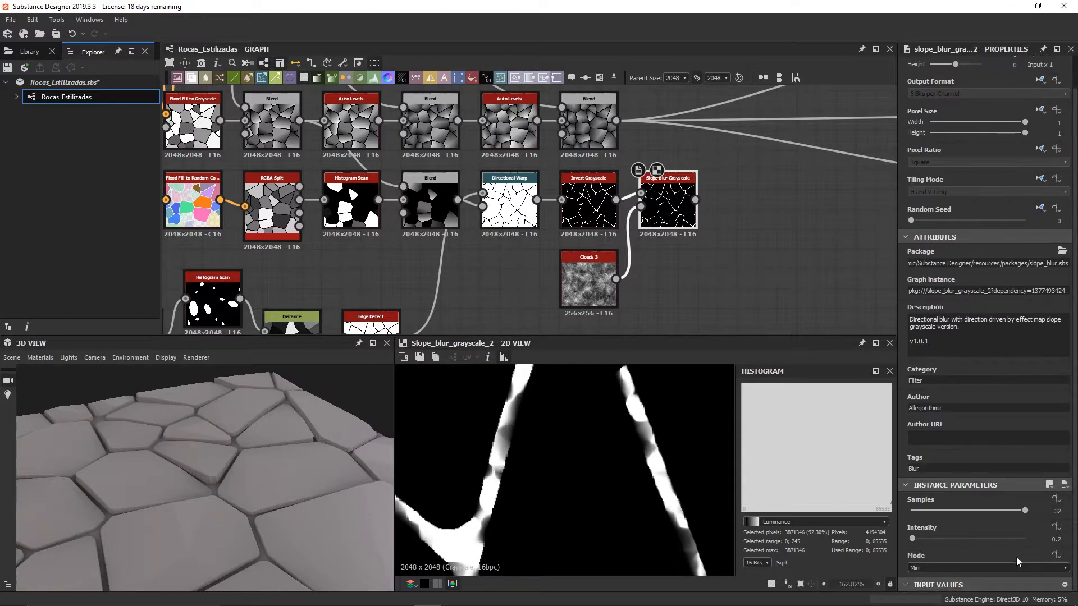
left_click(955, 568)
left_click(947, 578)
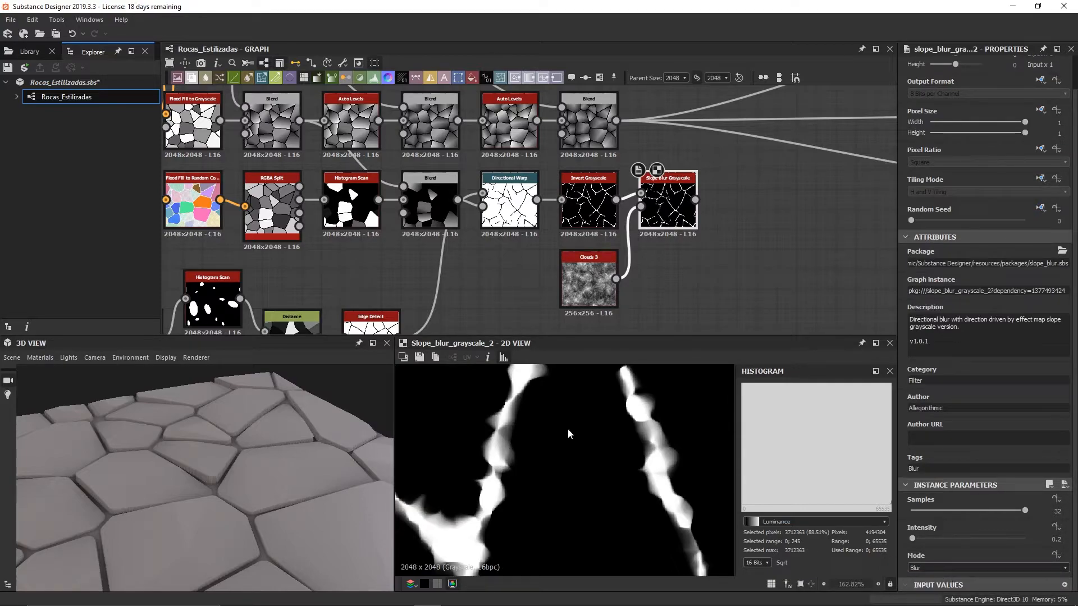
scroll(567, 429, "down", 4)
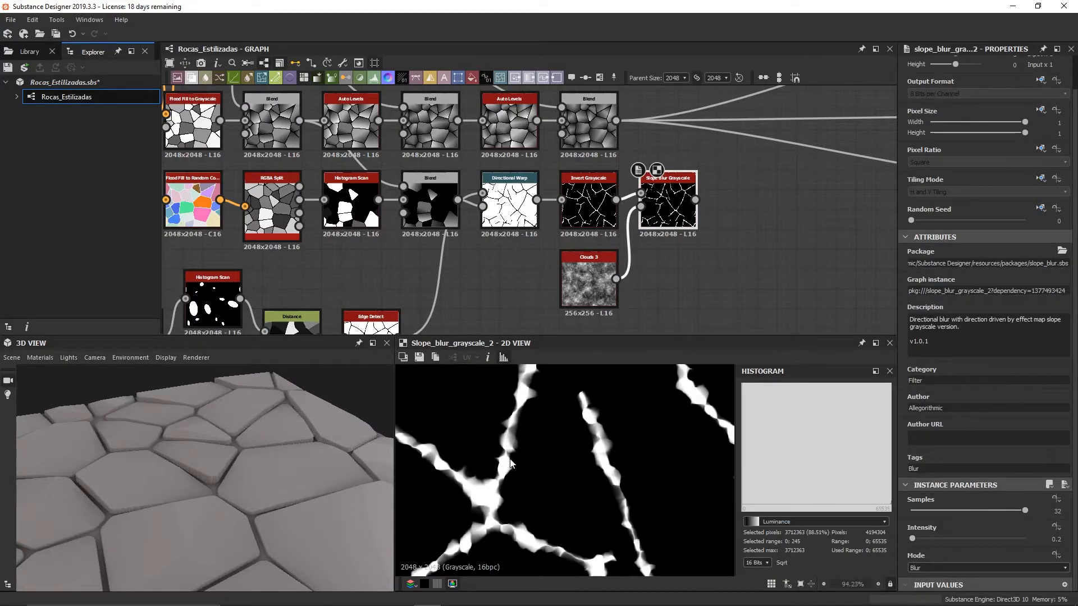
Frame the base shape nodes, from the start of the upper chain to its last Blend, and title the frame Figura Base
scroll(772, 232, "down", 4)
middle_click_drag(769, 228, 524, 234)
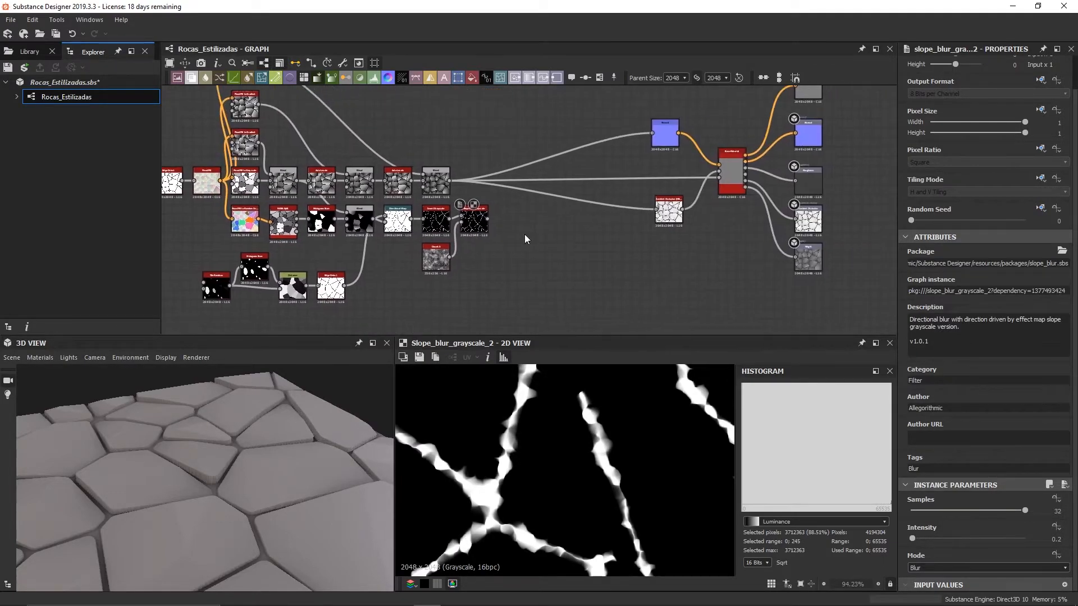
middle_click_drag(538, 284, 687, 310)
scroll(674, 262, "down", 1)
scroll(333, 116, "down", 1)
middle_click_drag(333, 115, 360, 145)
left_click_drag(353, 123, 481, 178)
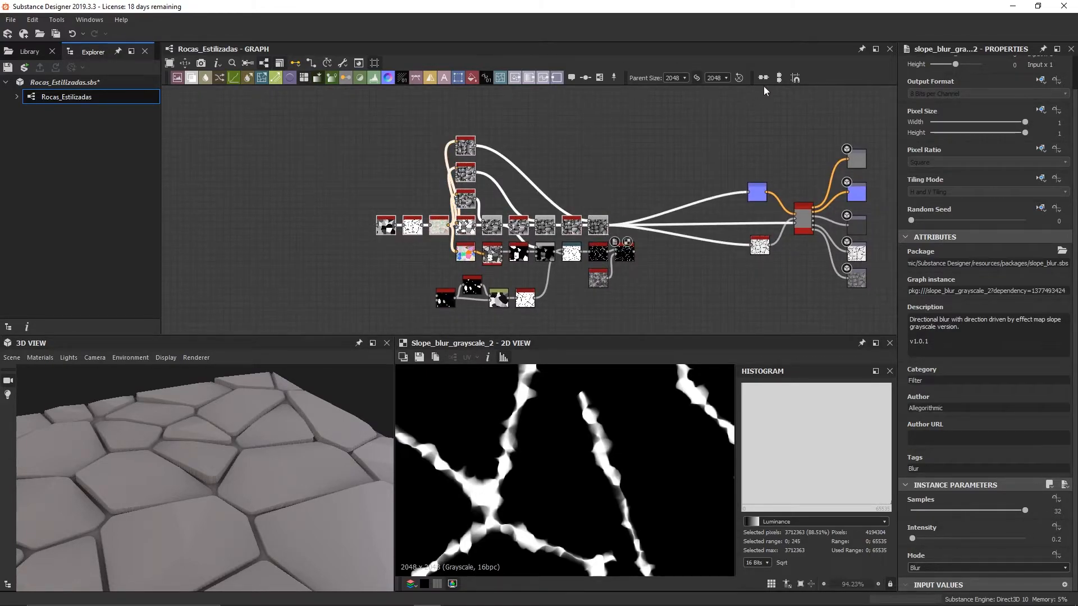
left_click(599, 77)
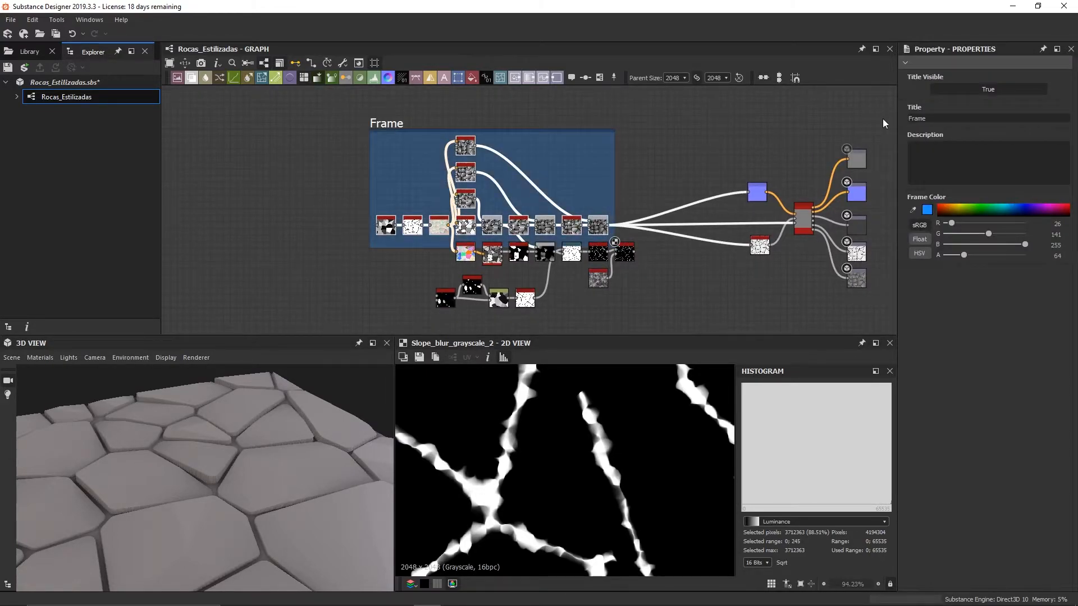
left_click_drag(936, 120, 901, 119)
type("Figura Base")
key("Return")
Frame the crack nodes below the base shape chain, including Clouds 3 and Slope Blur Grayscale, and title the frame Grietas
middle_click_drag(628, 313, 612, 263)
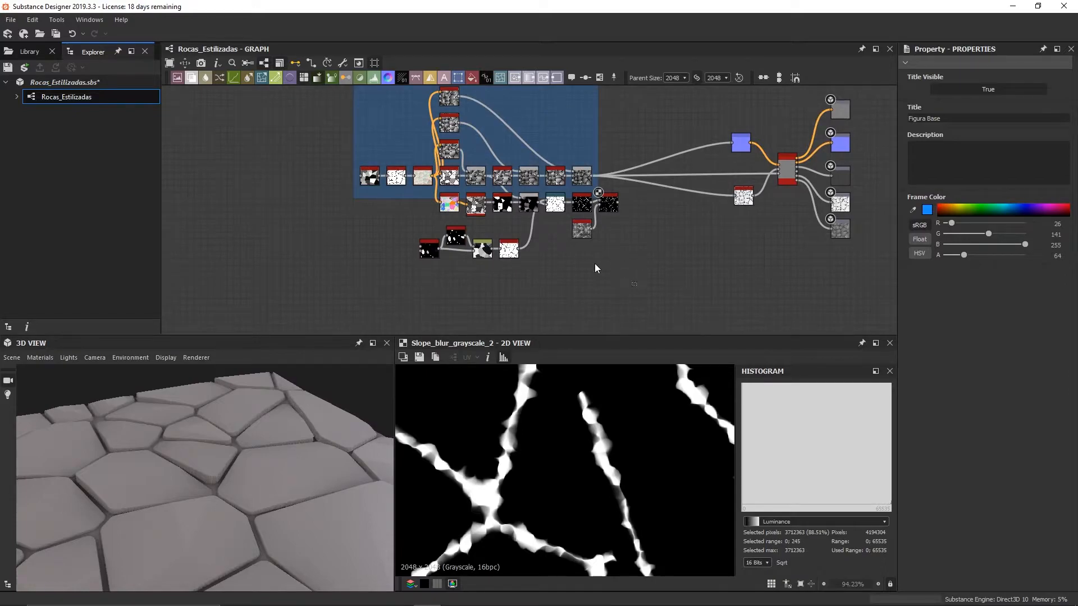
left_click_drag(634, 284, 406, 207)
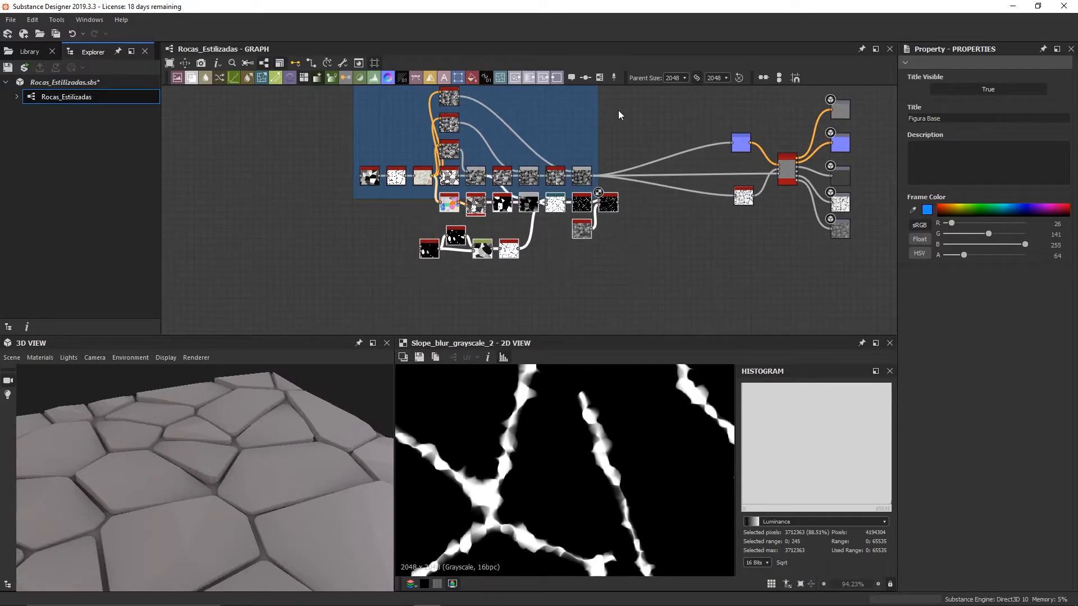
left_click(599, 78)
left_click_drag(945, 119, 877, 117)
type("Grietas")
left_click(707, 262)
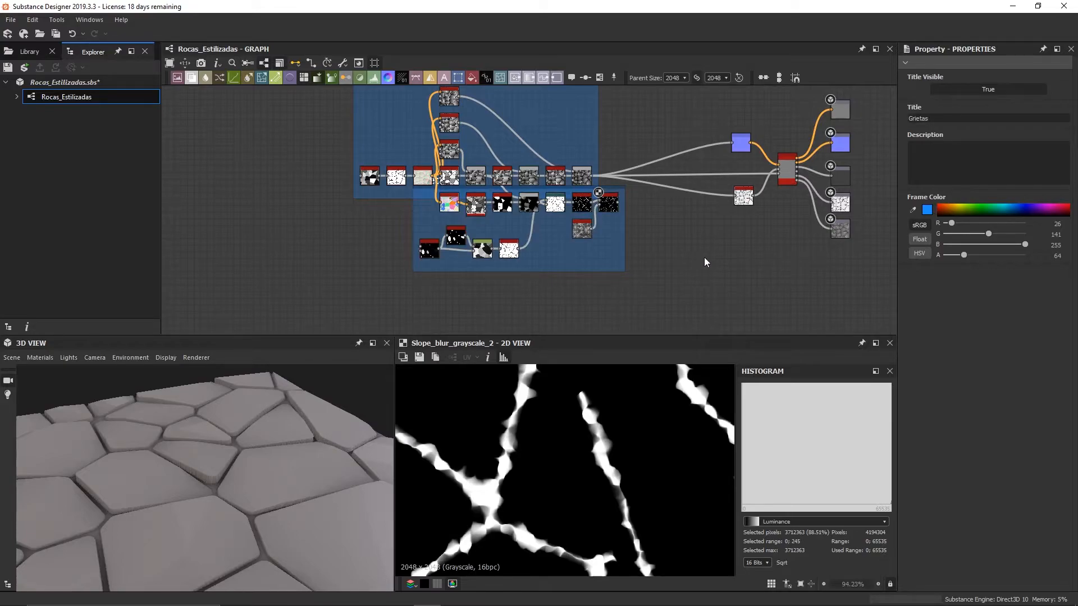
scroll(691, 264, "down", 3)
left_click_drag(473, 128, 388, 131)
left_click(601, 241)
scroll(600, 240, "up", 3)
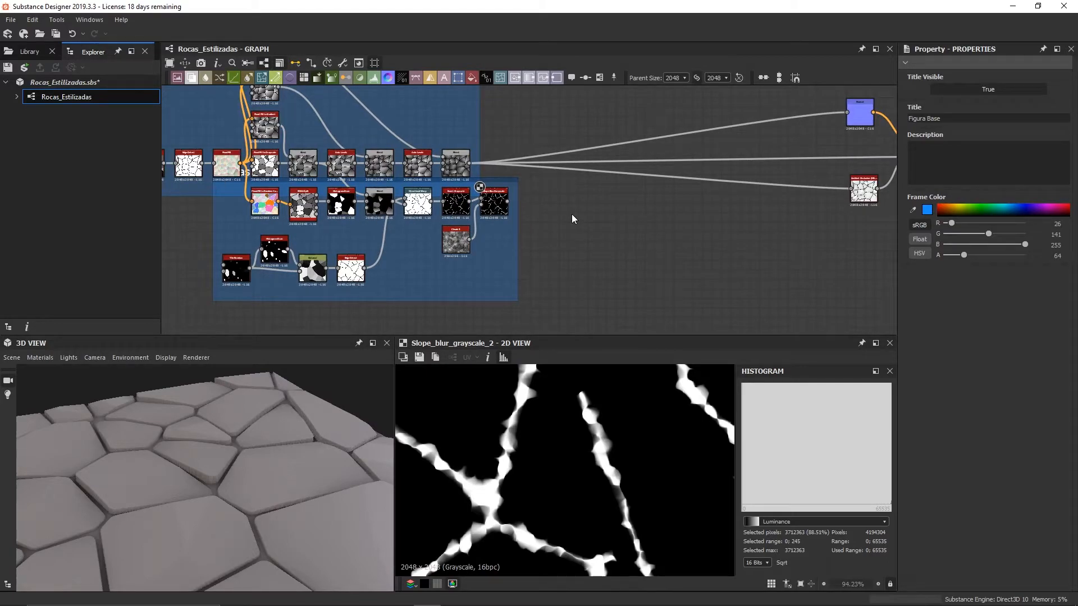
scroll(550, 193, "up", 4)
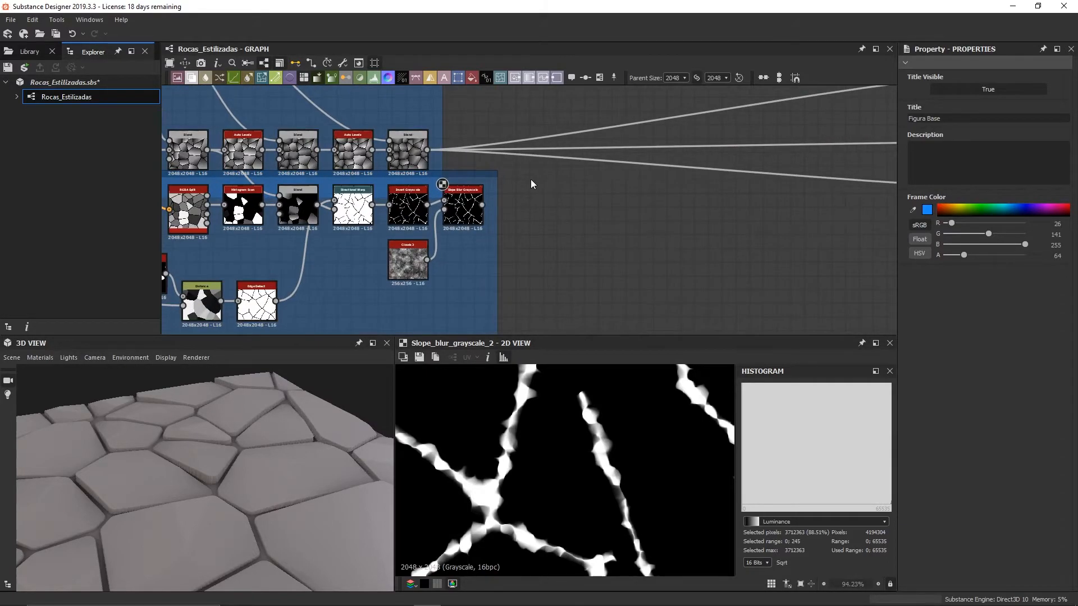
Add a Blend node taking the last rock Blend as background and the crack Slope Blur Grayscale as foreground
key("space")
type("blend")
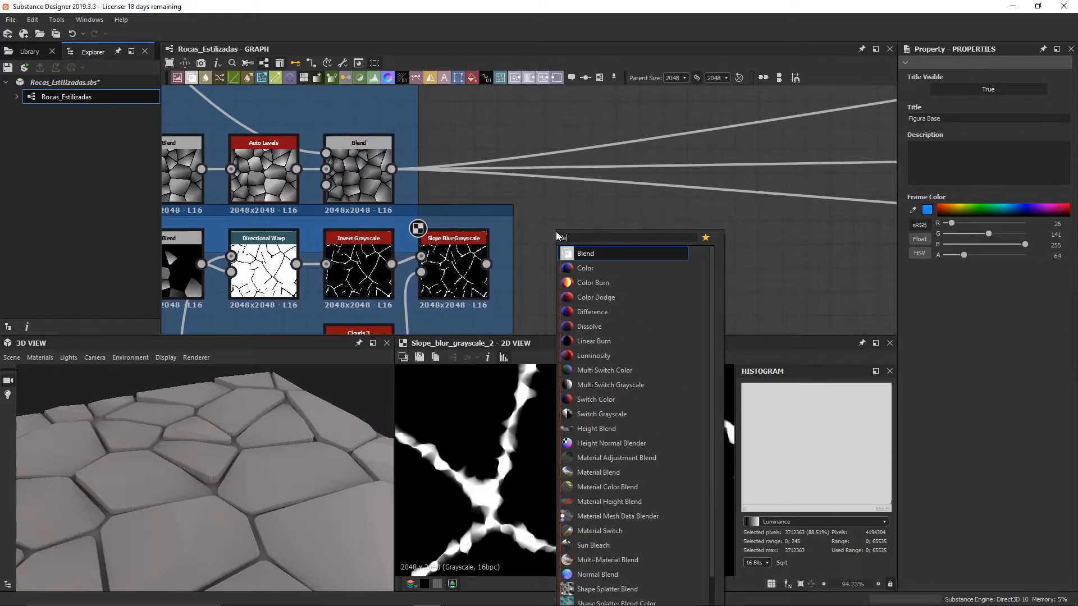
key("Return")
left_click_drag(559, 236, 582, 212)
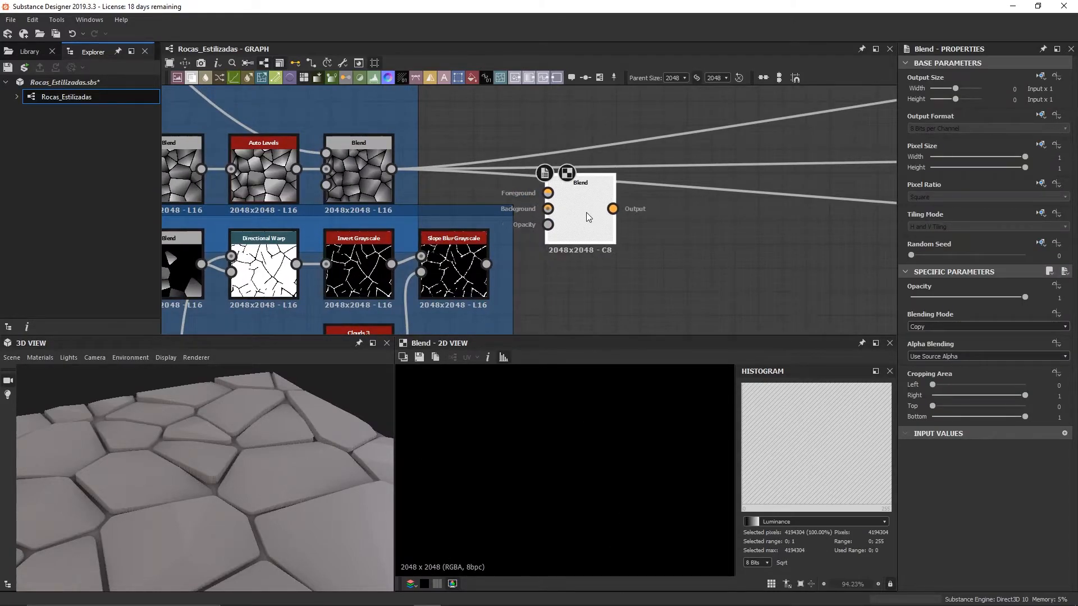
left_click_drag(395, 174, 548, 208)
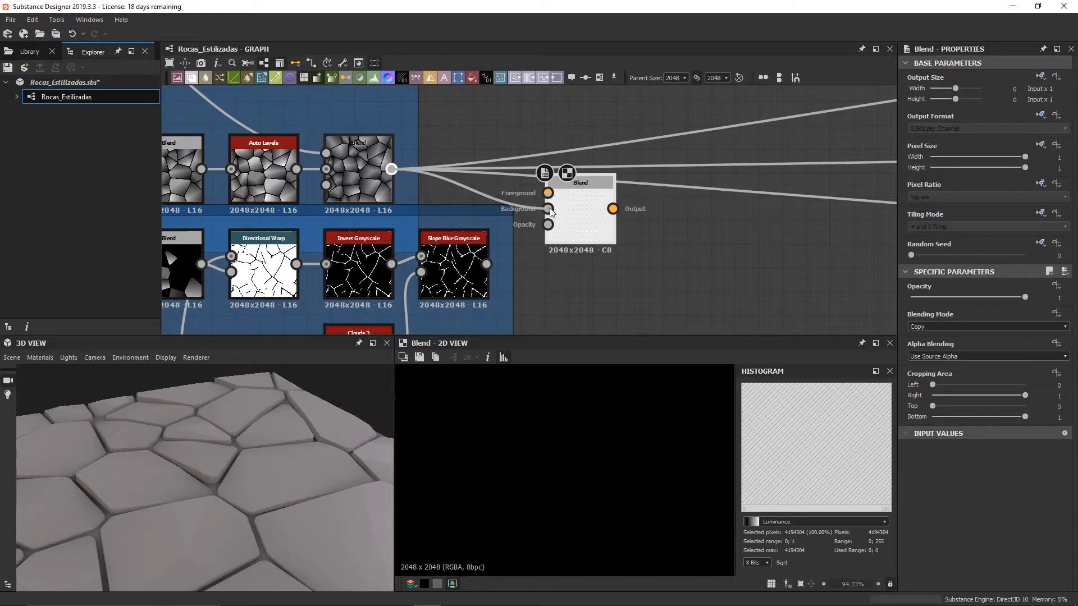
left_click_drag(486, 264, 548, 193)
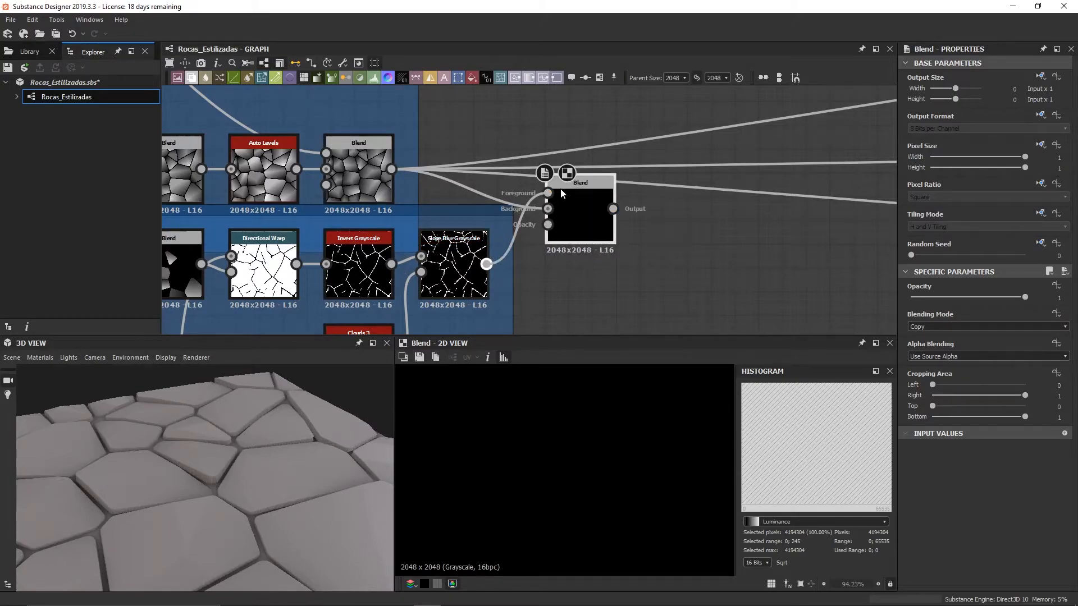
Set the new Blend's mode to Subtract and mask its opacity with the Blend that feeds the Directional Warp
left_click(949, 326)
left_click(947, 351)
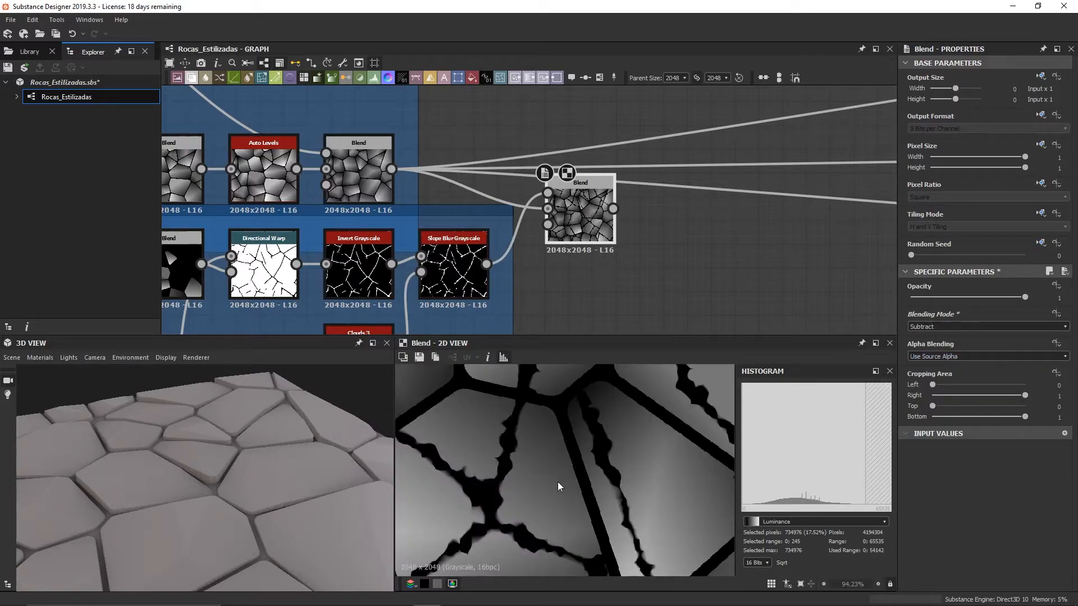
scroll(543, 484, "down", 6)
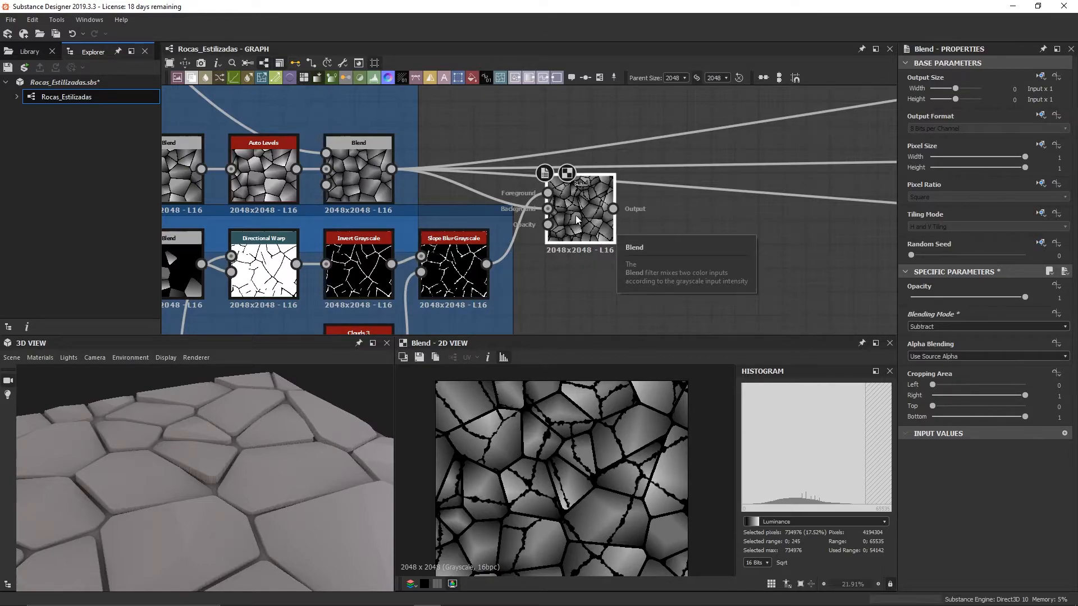
middle_click_drag(244, 276, 512, 270)
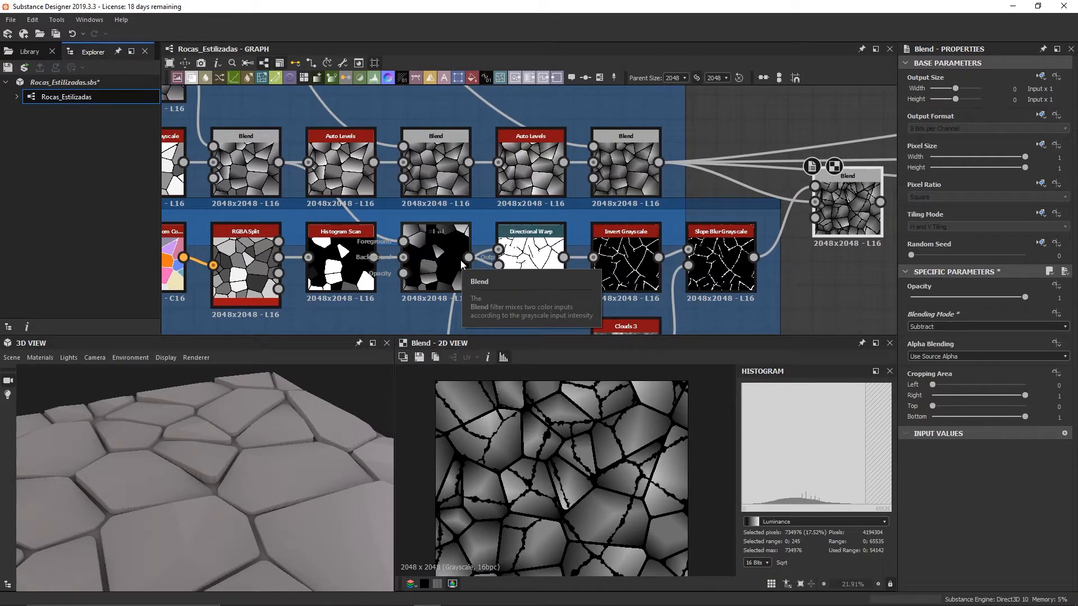
left_click_drag(468, 257, 814, 218)
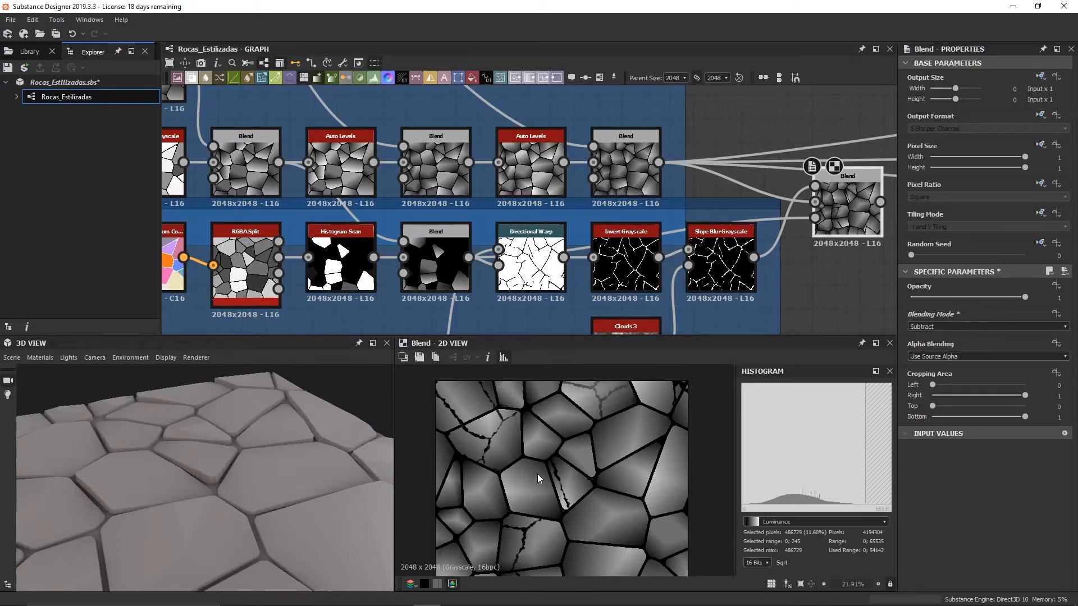
scroll(536, 475, "down", 3)
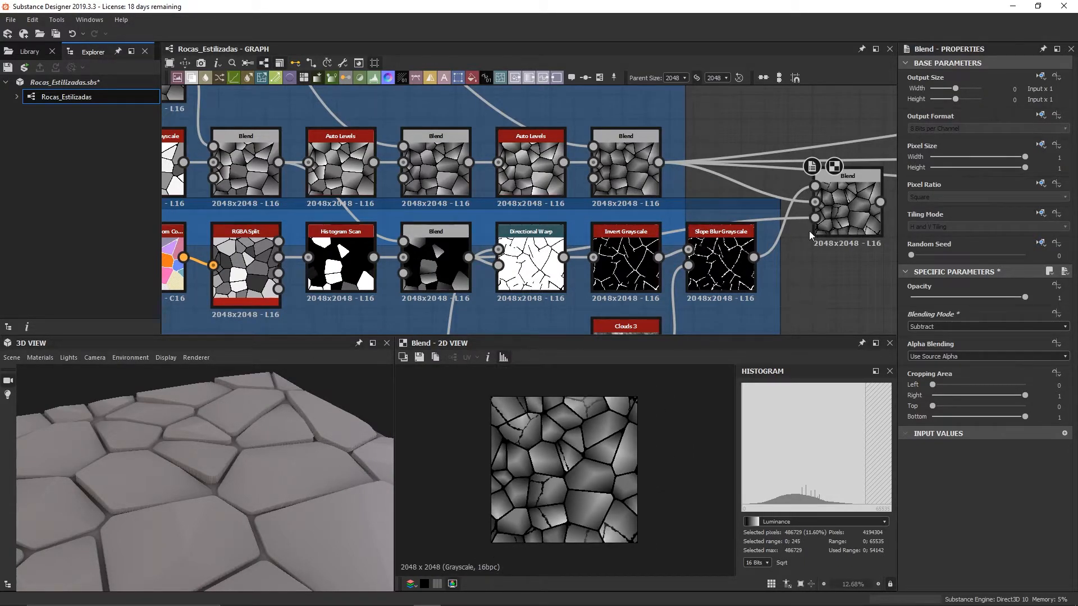
Transfer the last rock Blend's outgoing links to the new crack Blend's output and inspect the cracks in 3D
scroll(809, 236, "down", 3)
middle_click_drag(806, 244, 545, 243)
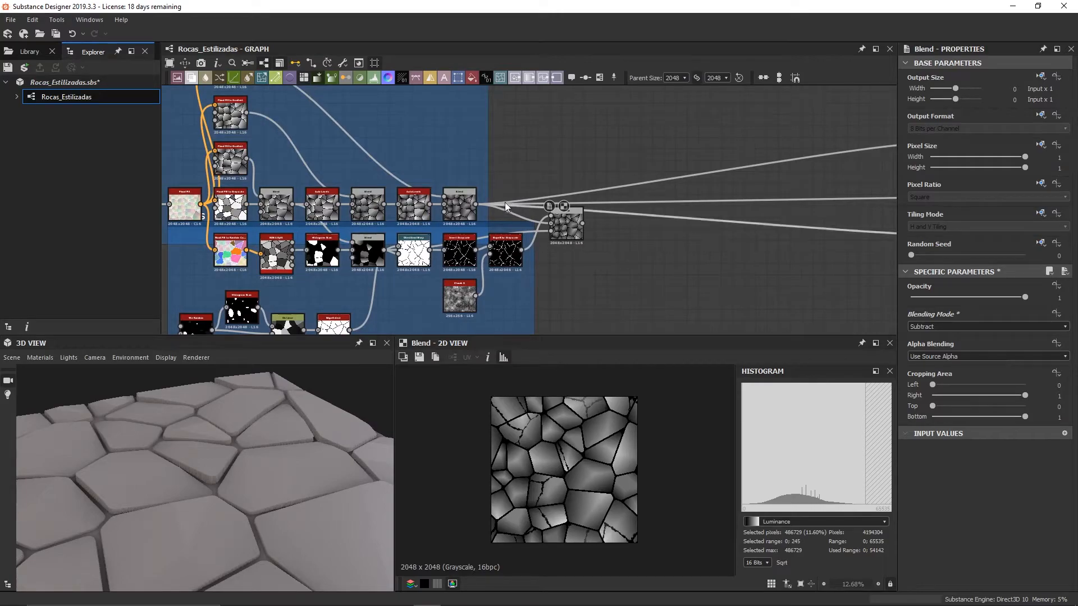
left_click_drag(475, 203, 570, 208, "shift")
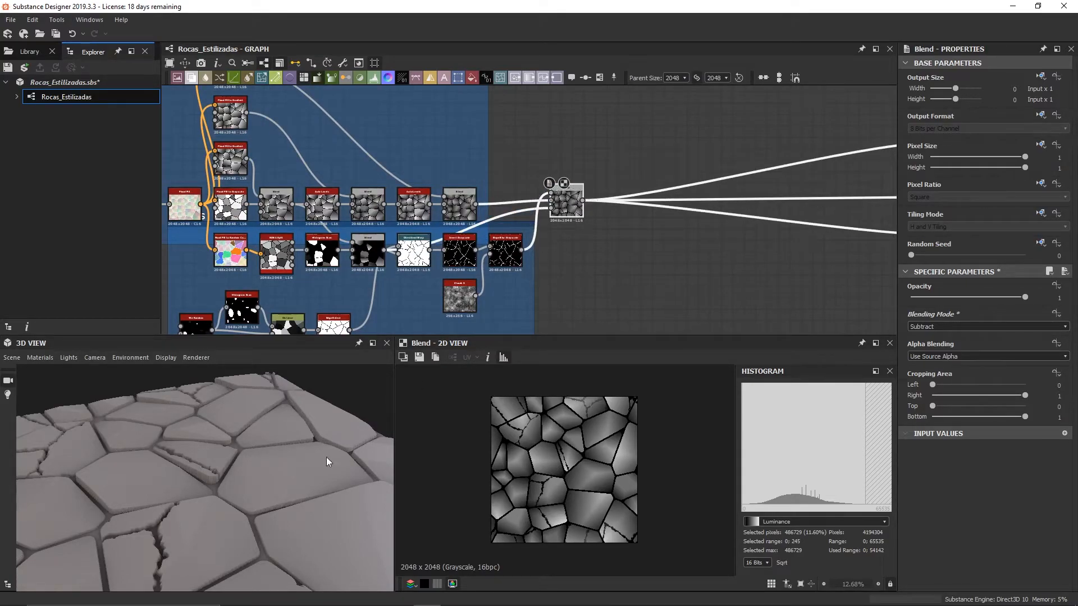
left_click_drag(326, 457, 161, 514)
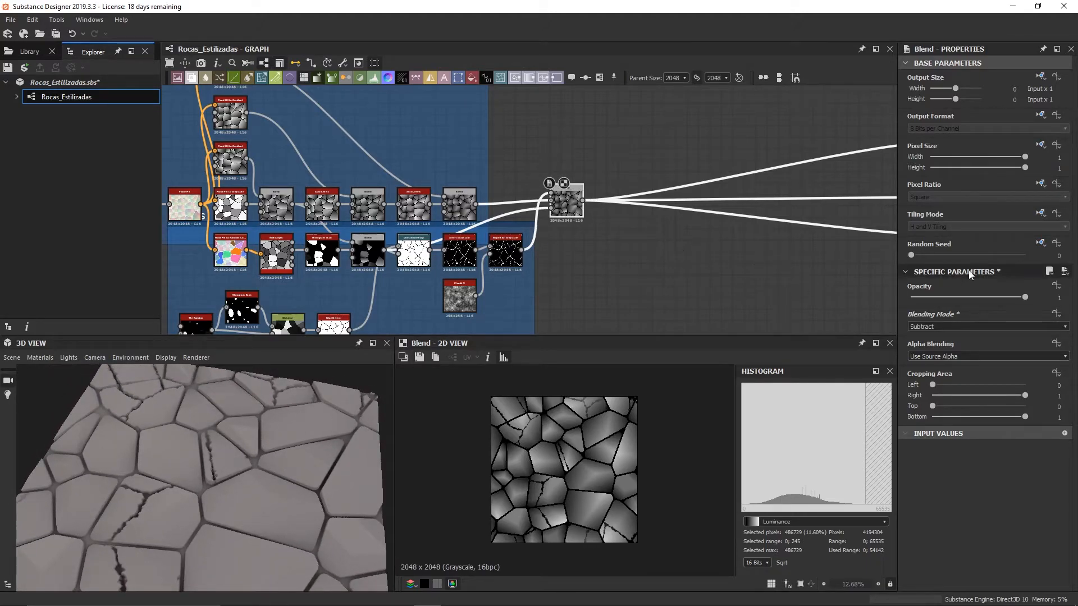
Set the crack Blend's opacity to 0.25 and inspect the shallower cracks on the 3D rocks
double_click(1060, 297)
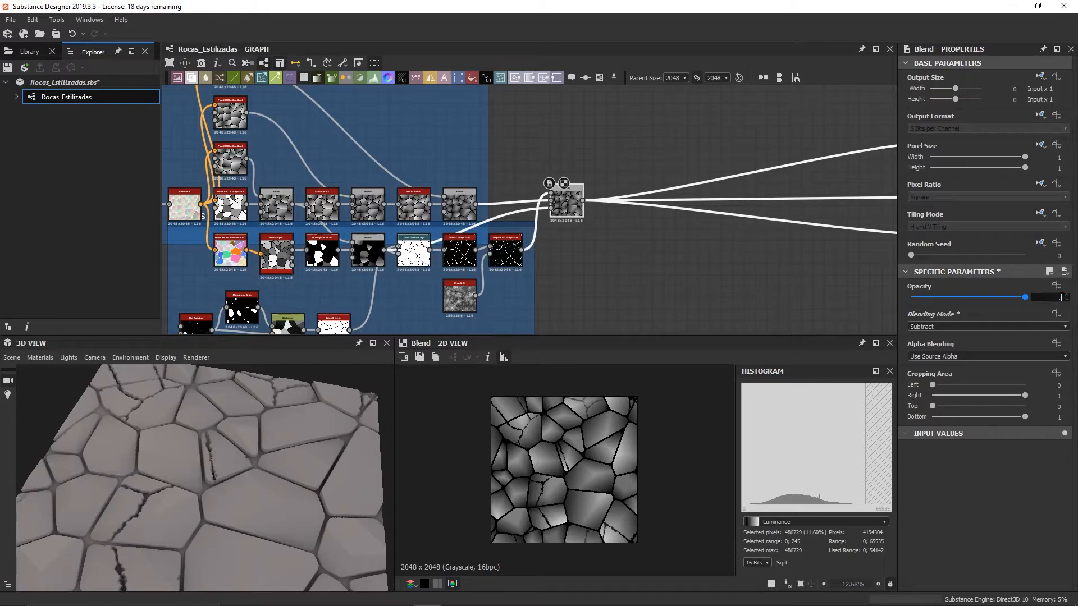
type(".27")
key("BackSpace")
type("5")
key("Return")
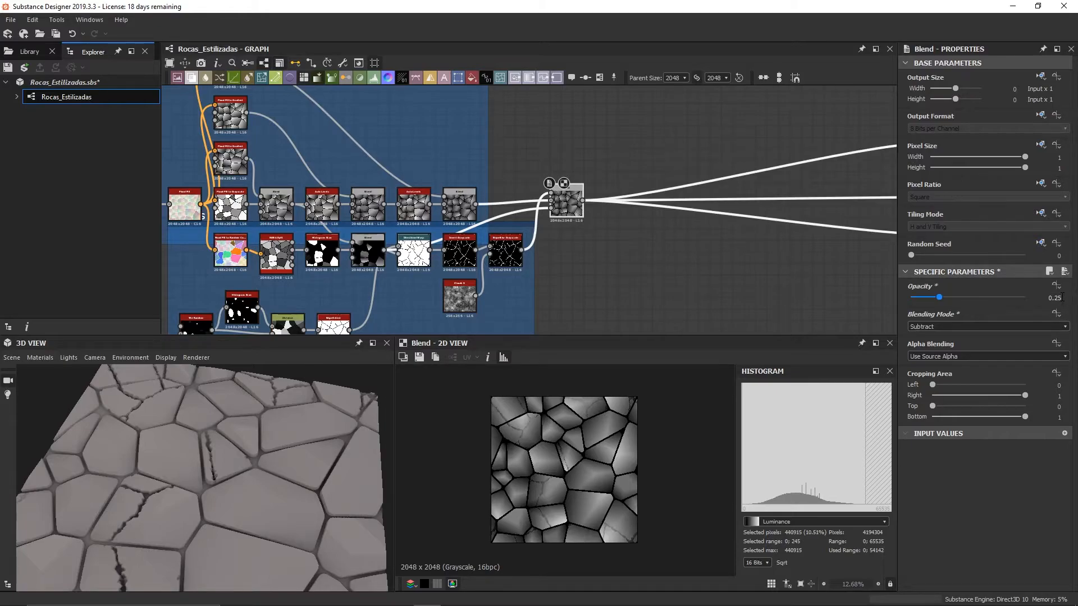
left_click_drag(197, 464, 224, 499)
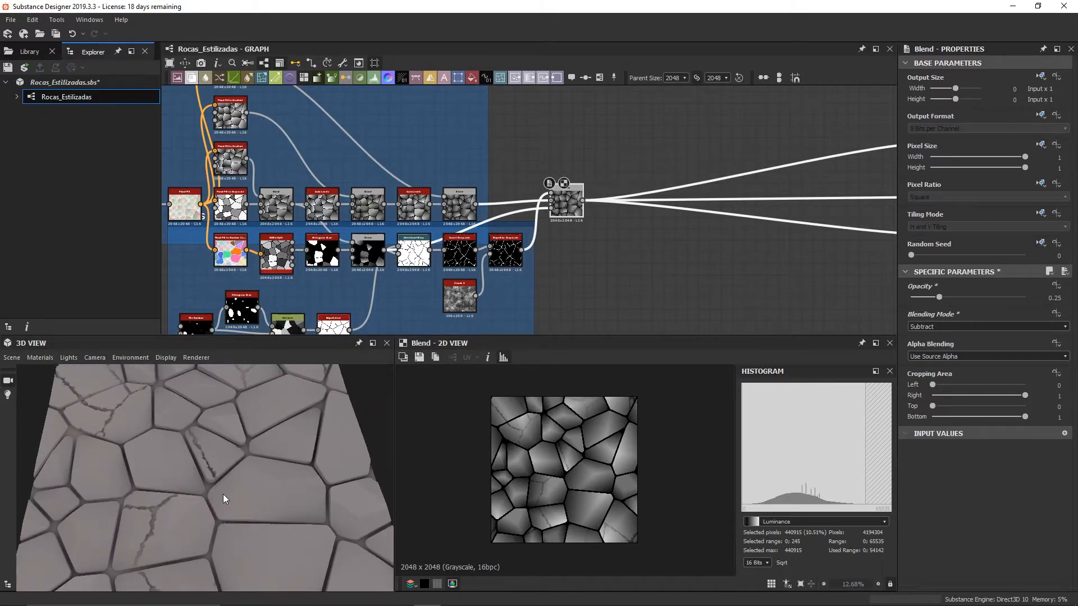
middle_click_drag(109, 413, 175, 460)
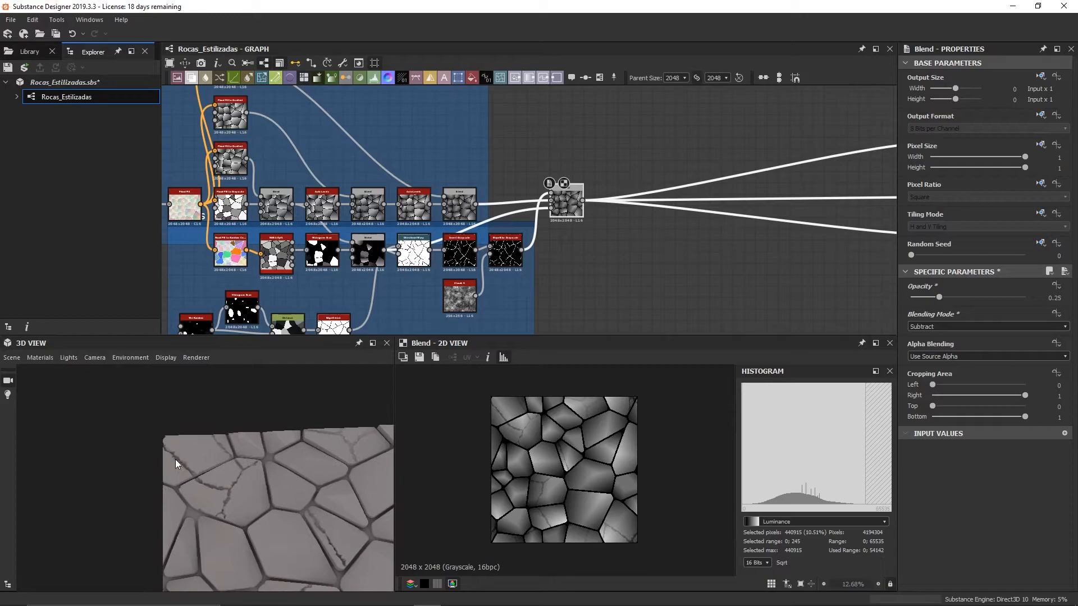
right_click_drag(175, 459, 221, 443)
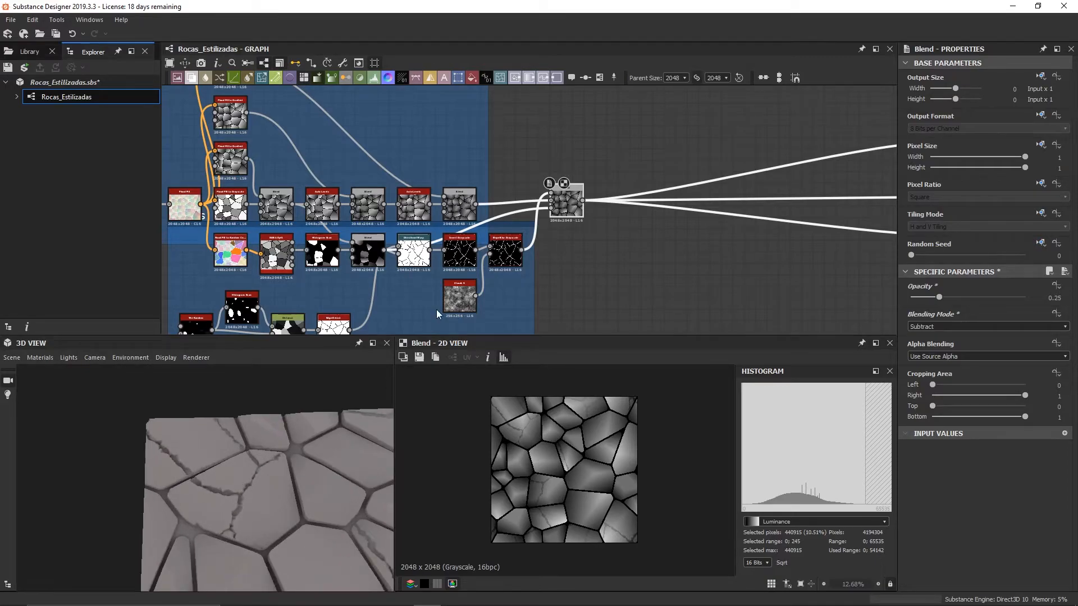
Adjust the Directional Warp's warp angle to 1.42 turns (510 degrees) and examine the cracks up close in 3D
double_click(418, 262)
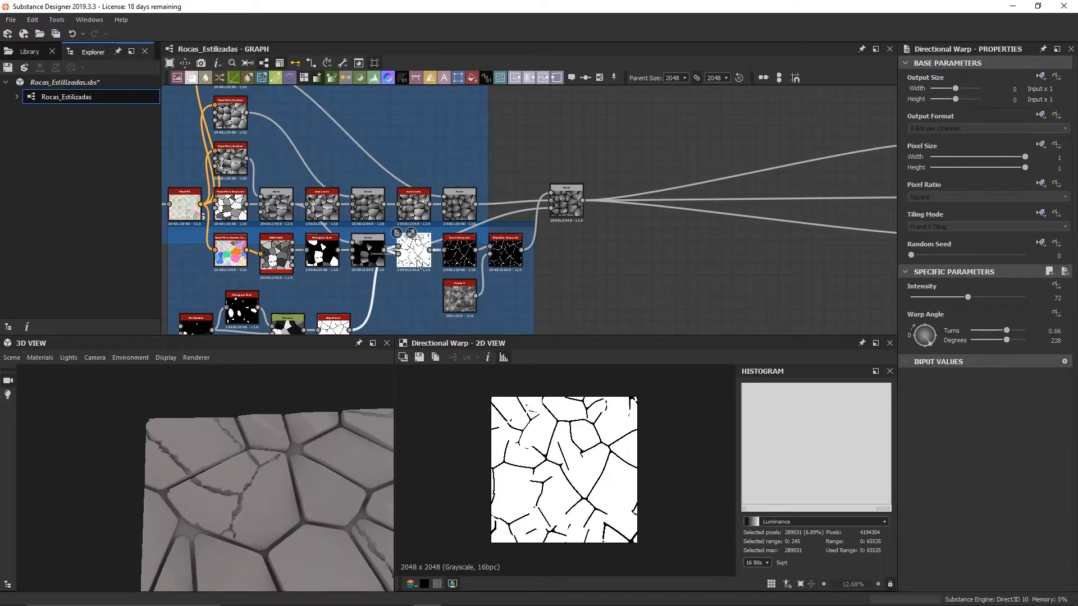
left_click_drag(909, 338, 922, 345)
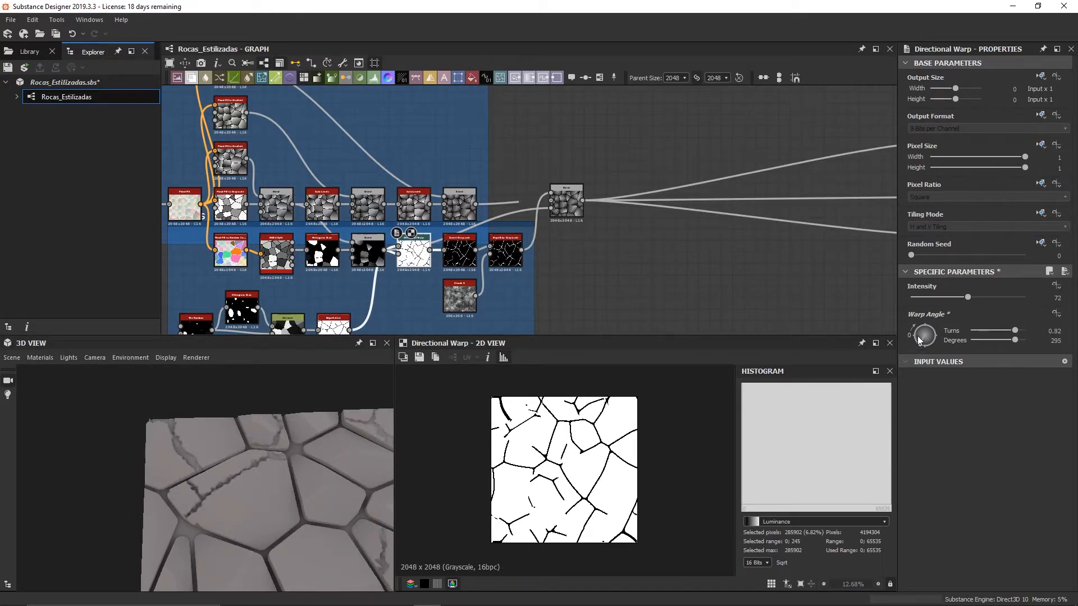
left_click_drag(915, 337, 922, 335)
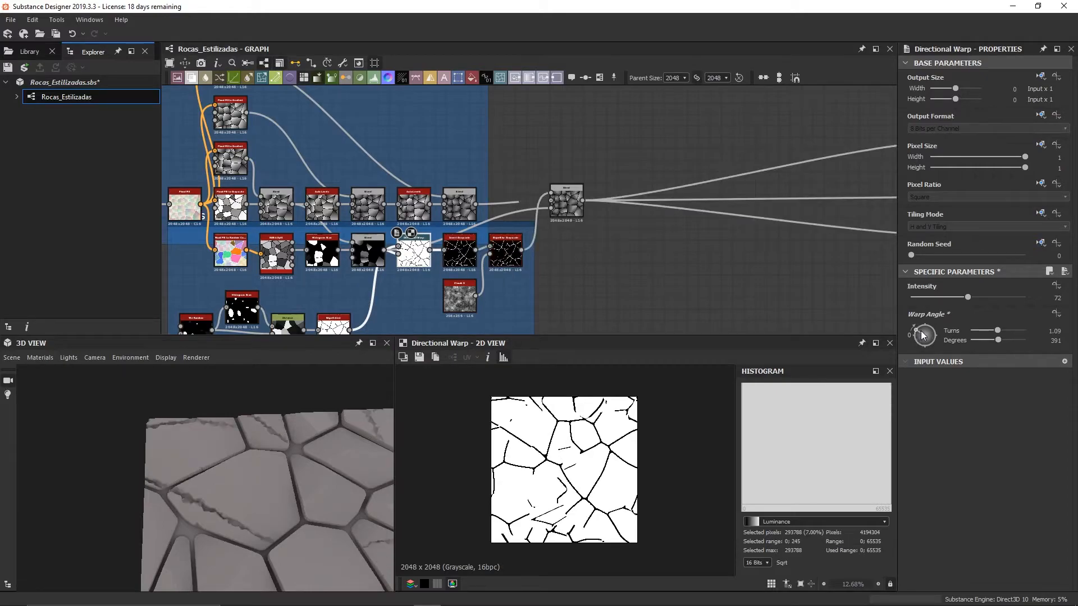
left_click(931, 331)
right_click_drag(245, 449, 278, 540)
left_click_drag(277, 540, 231, 507)
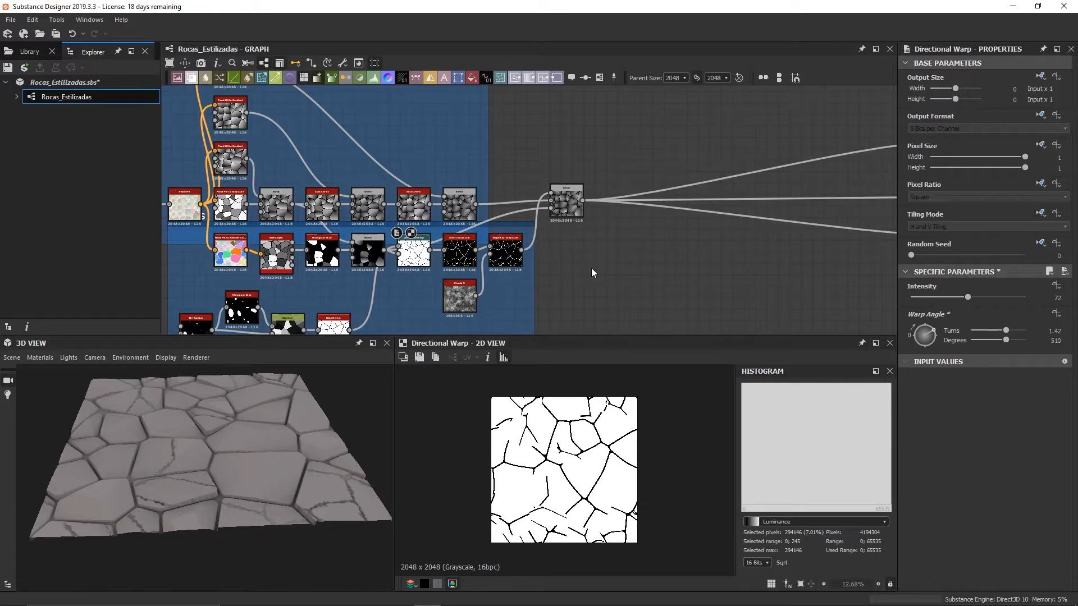
scroll(188, 558, "up", 5)
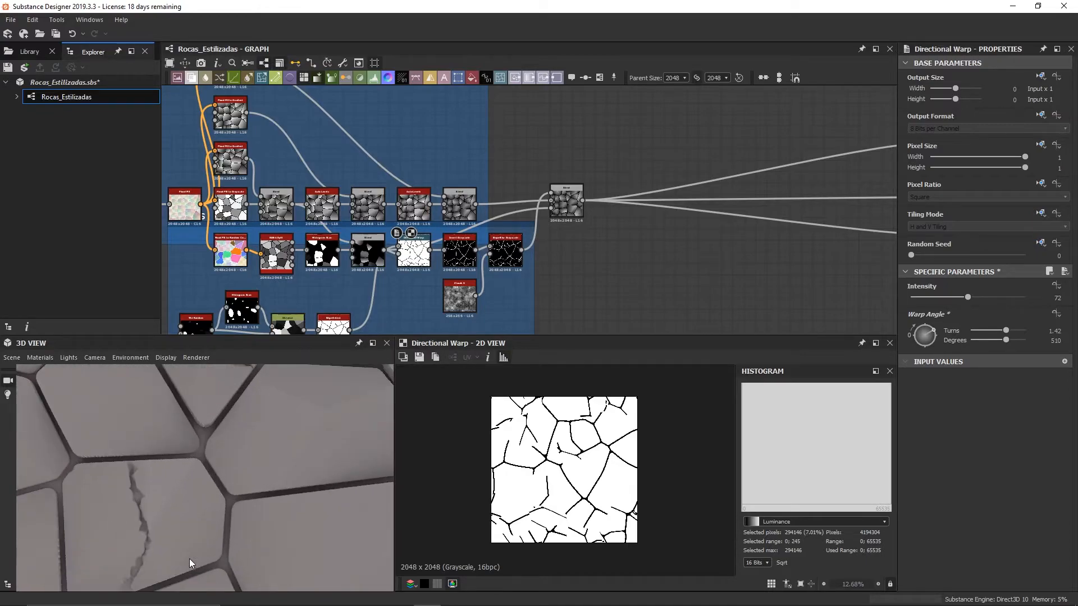
scroll(190, 558, "up", 3)
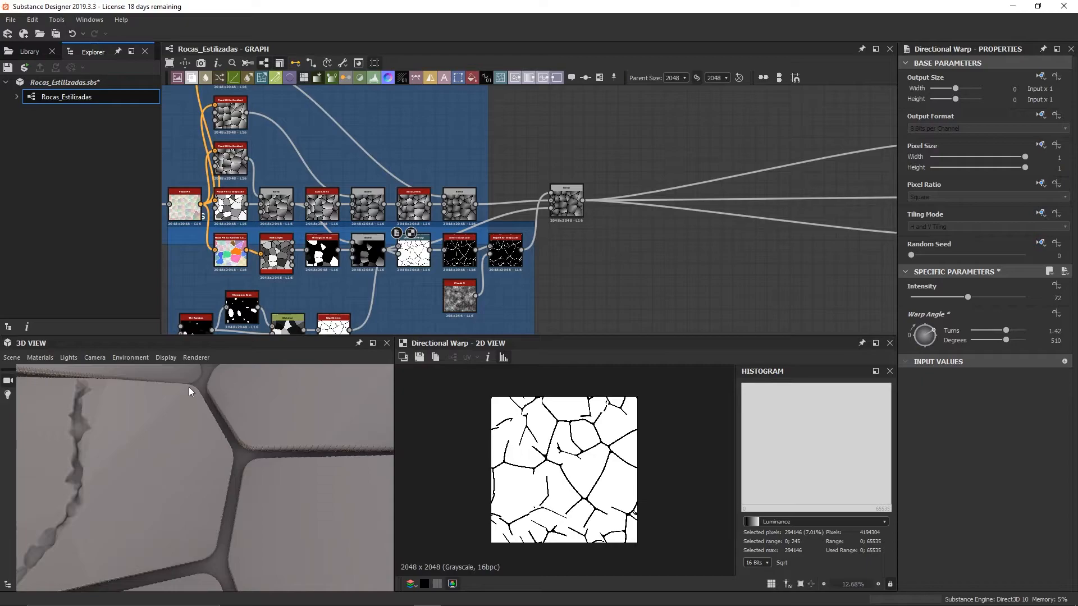
scroll(108, 503, "down", 4)
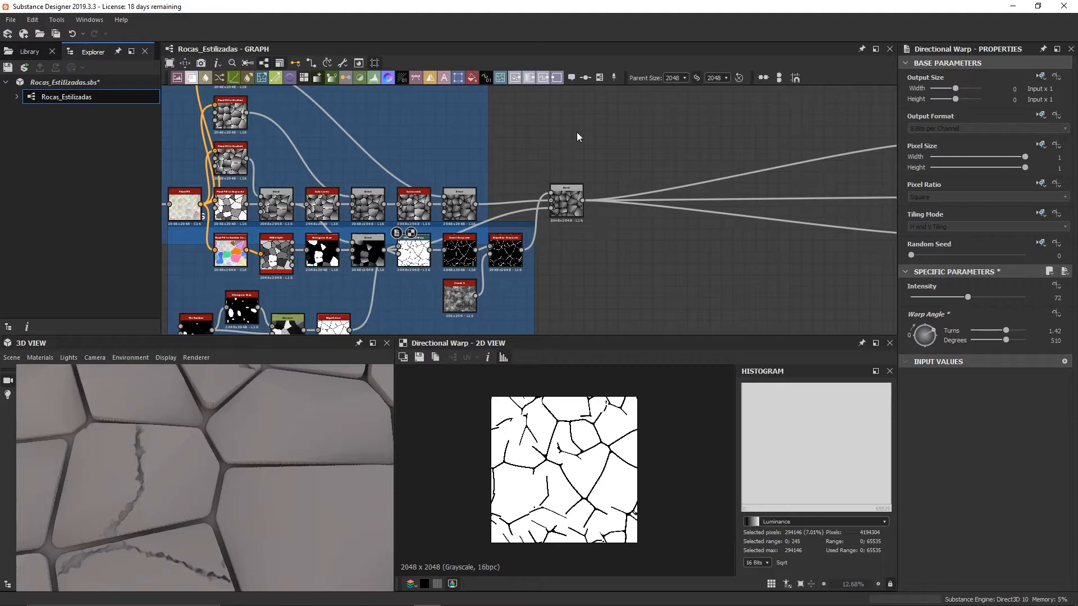
Add a Slope Blur Grayscale node above the crack Blend and feed the Blend's output into its grayscale input
scroll(588, 165, "up", 3)
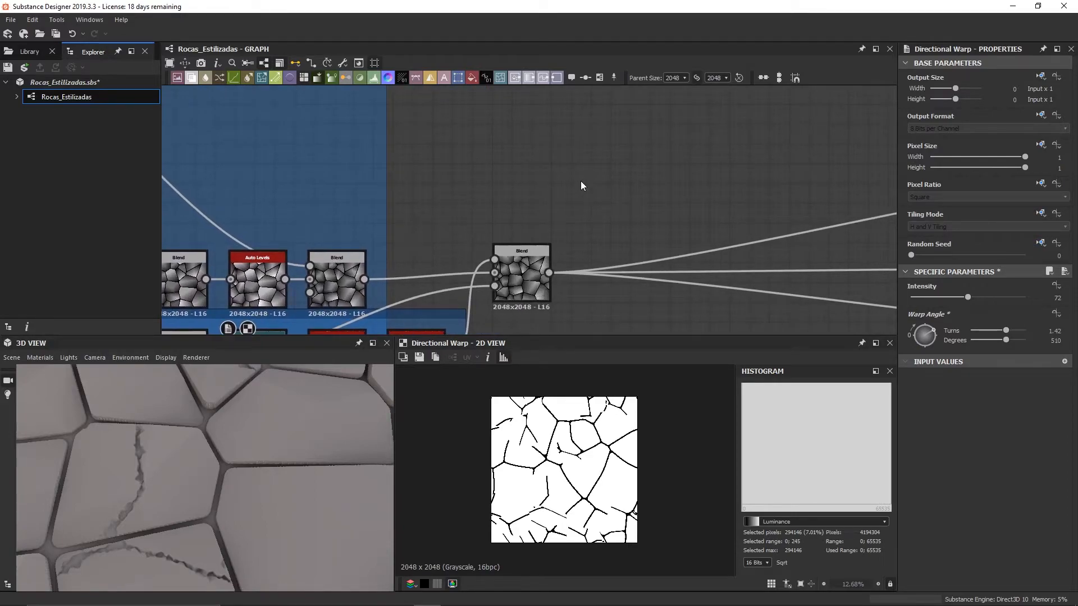
key("space")
type("slope")
key("Down")
key("Return")
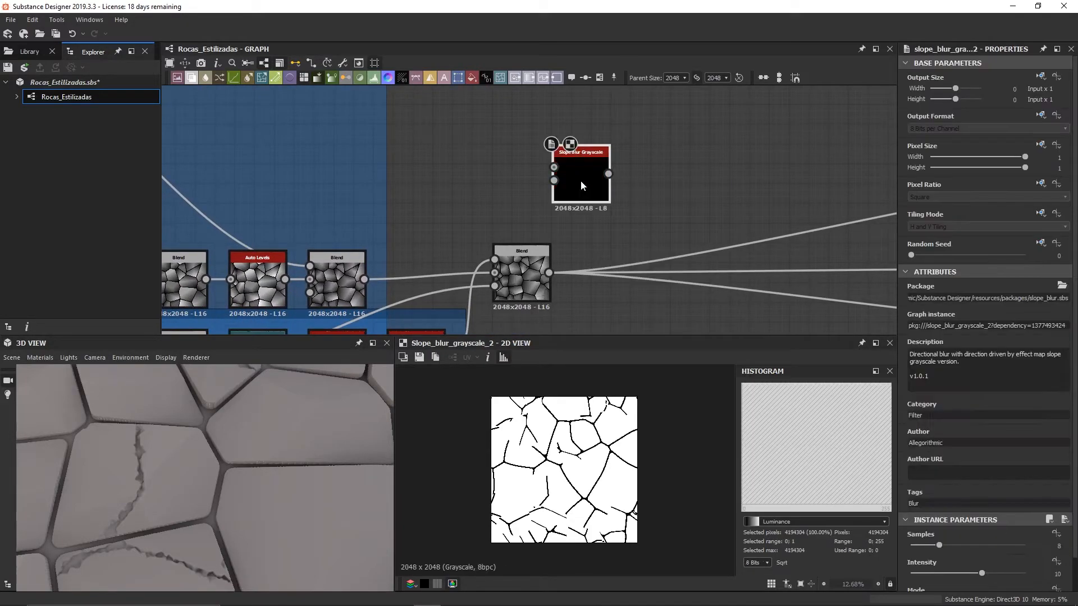
left_click_drag(581, 180, 600, 180)
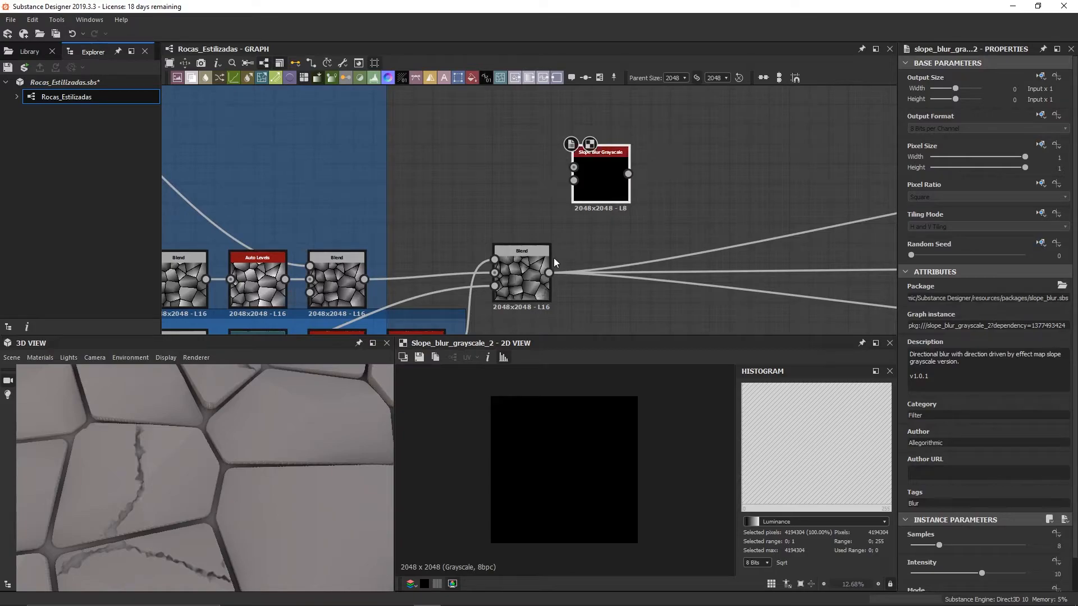
left_click_drag(549, 273, 574, 167)
left_click_drag(620, 195, 659, 194)
Add a Clouds 2 noise node beside the new Slope Blur Grayscale and connect it to the slope input
left_click(497, 184)
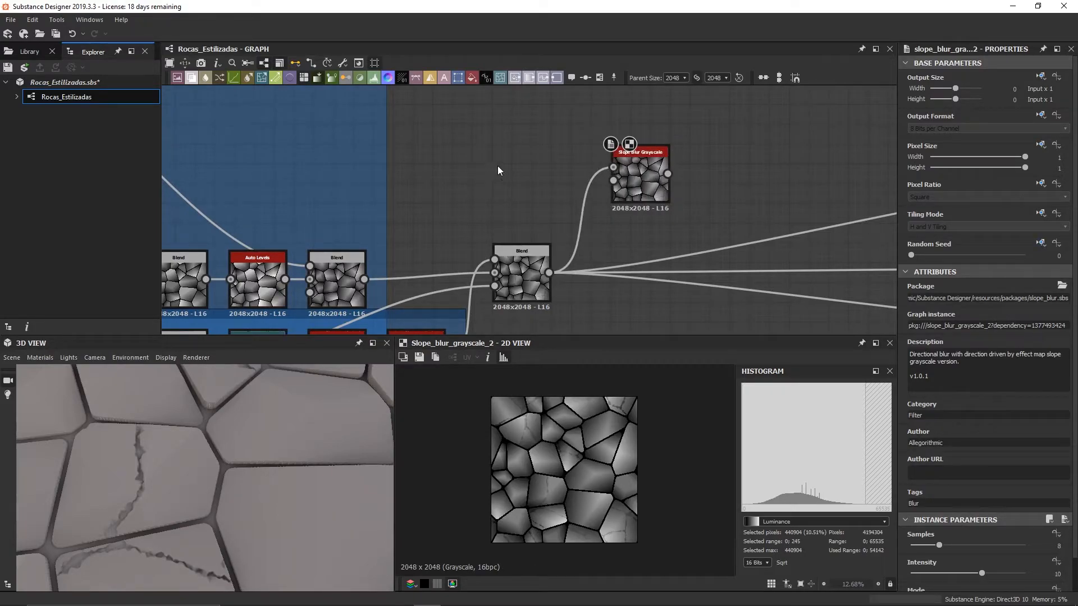
key("space")
type("clouds")
key("Down")
key("Return")
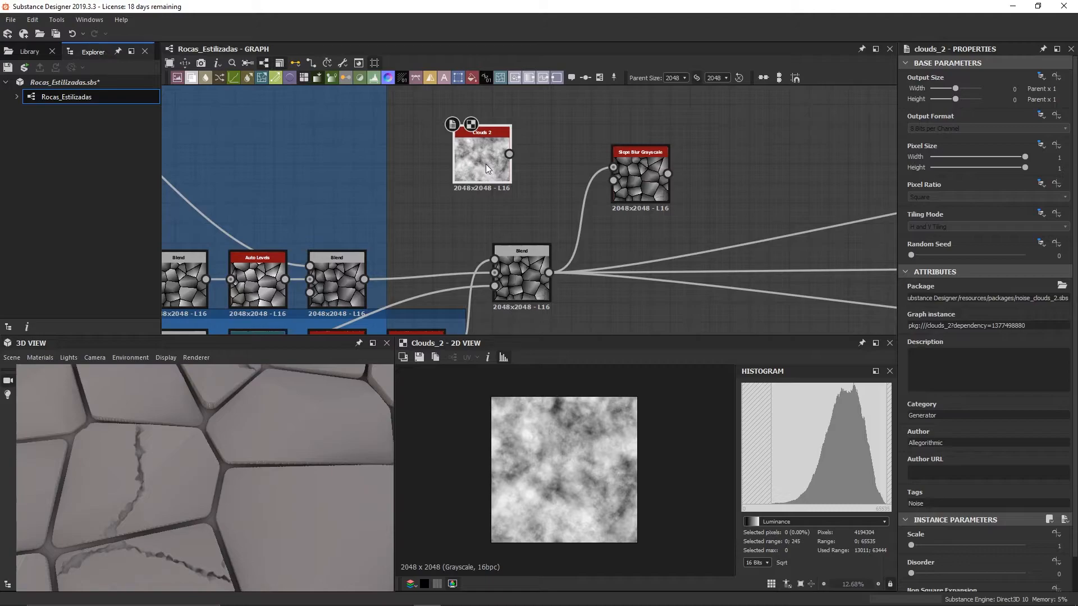
left_click_drag(486, 164, 612, 180)
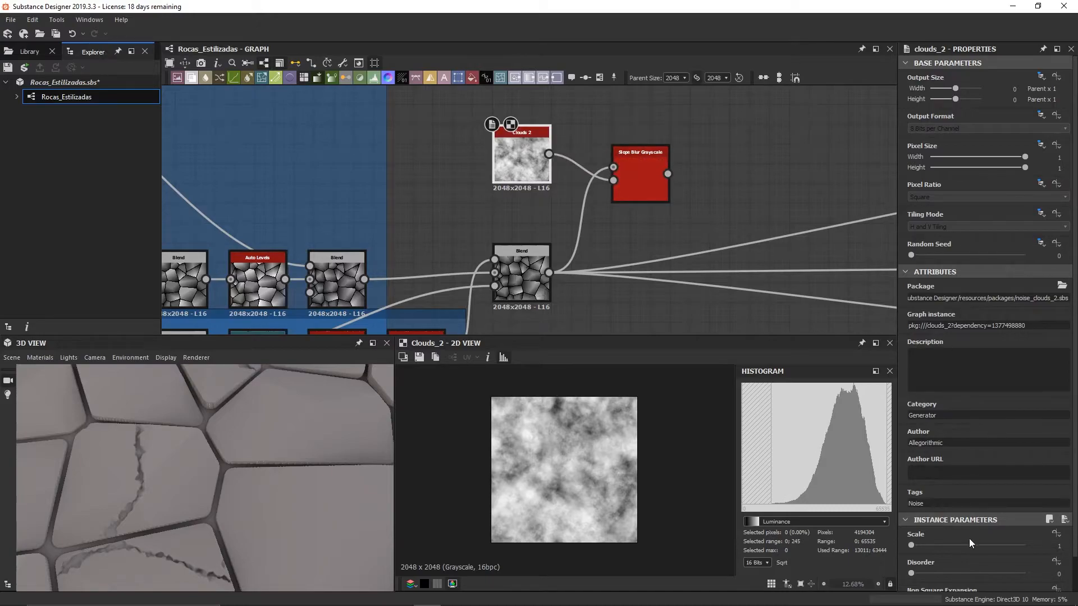
left_click_drag(910, 545, 1025, 545)
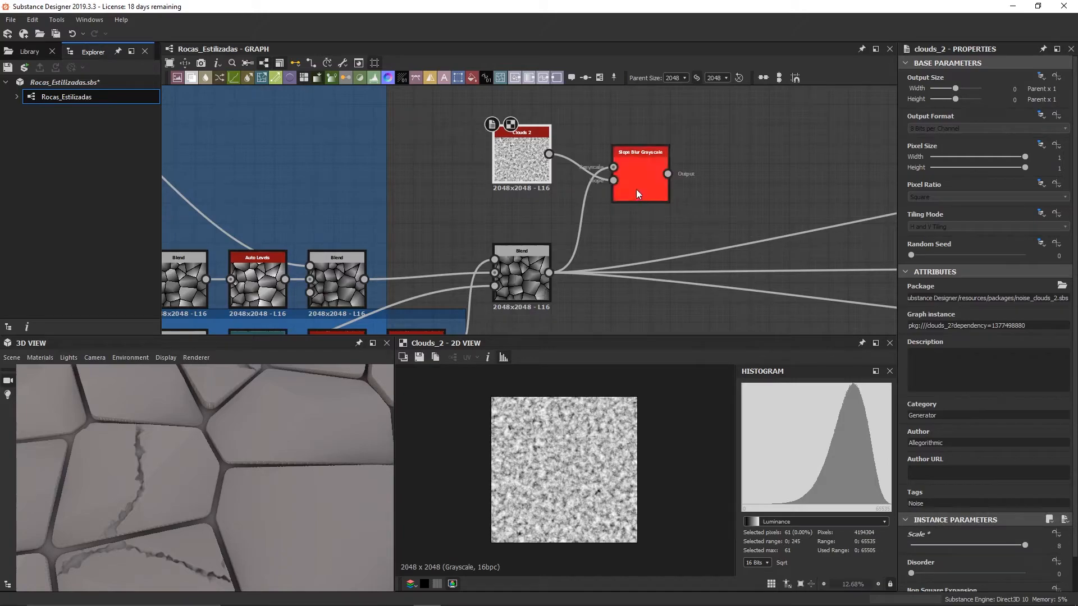
left_click(635, 190)
left_click(528, 163)
left_click_drag(1024, 545, 869, 546)
Place the new Slope Blur Grayscale beside Clouds 2 and set its samples to 32 and intensity to 2.3
left_click(641, 167)
left_click_drag(641, 167, 603, 158)
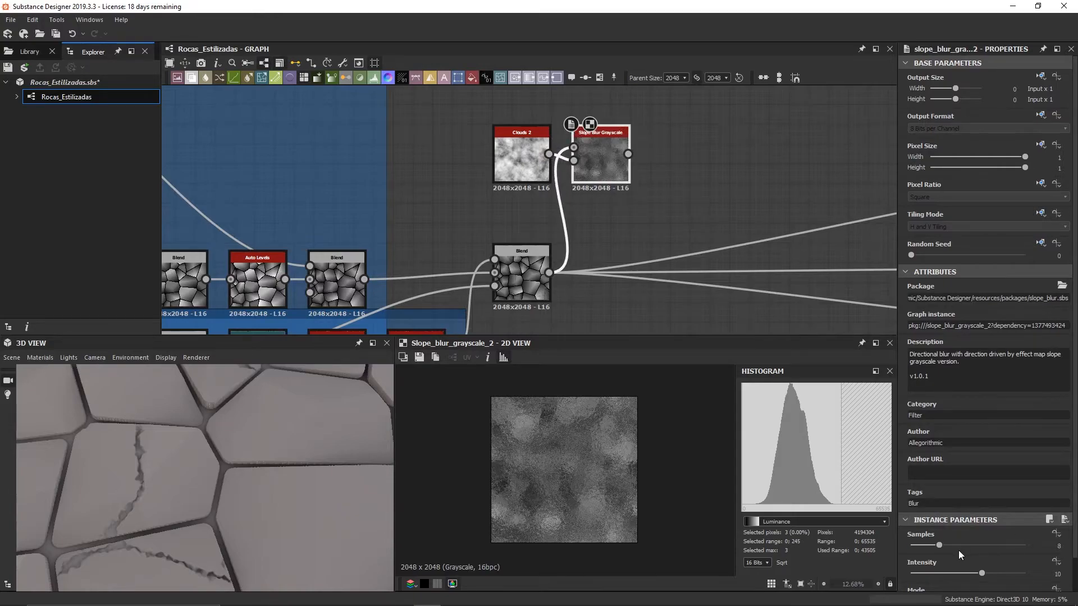
left_click_drag(942, 544, 1025, 545)
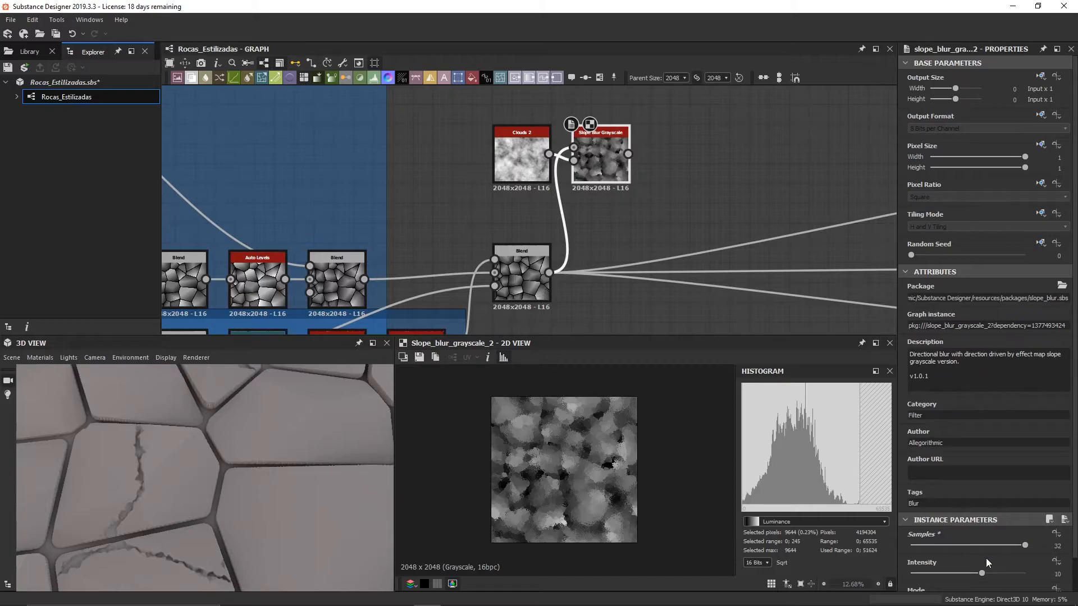
left_click(1057, 574)
type("2.3")
key("Return")
scroll(561, 486, "up", 5)
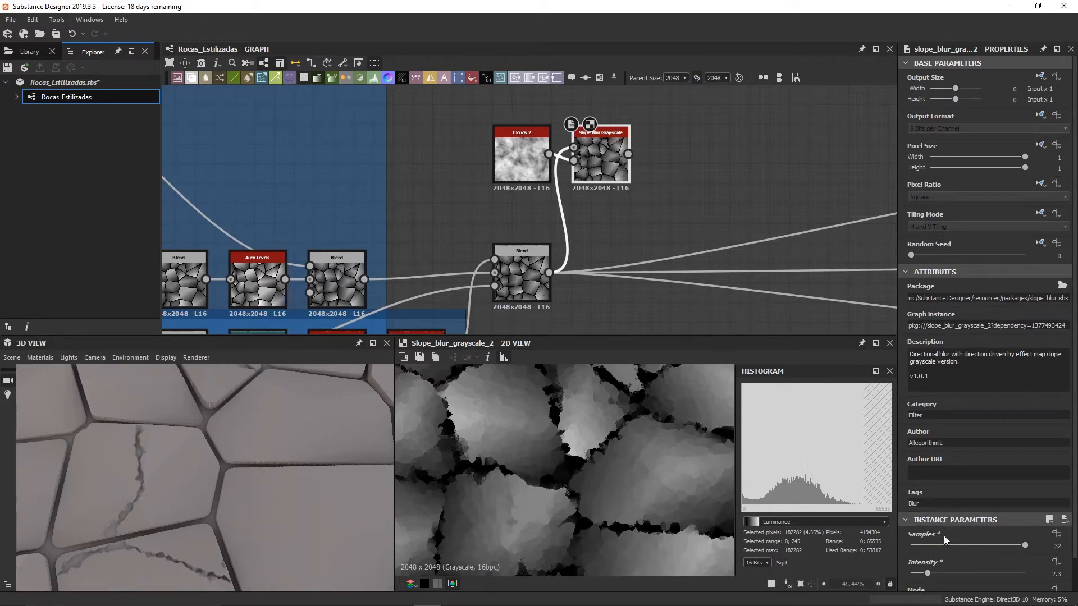
Set the mode of the Slope Blur Grayscale beside Clouds 2 to Min
scroll(945, 538, "down", 1)
left_click(924, 568)
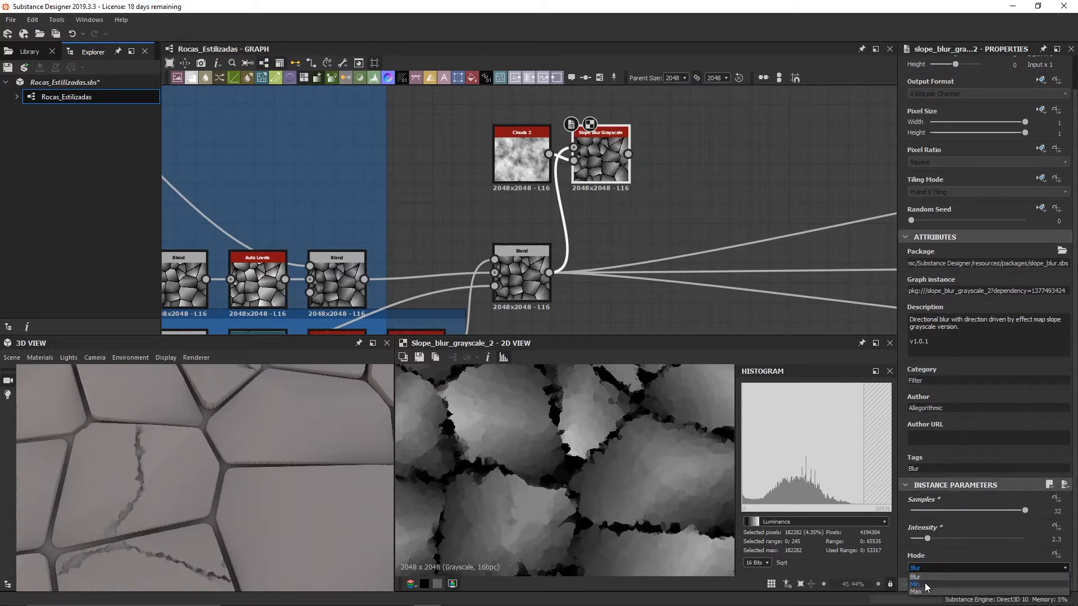
left_click(924, 583)
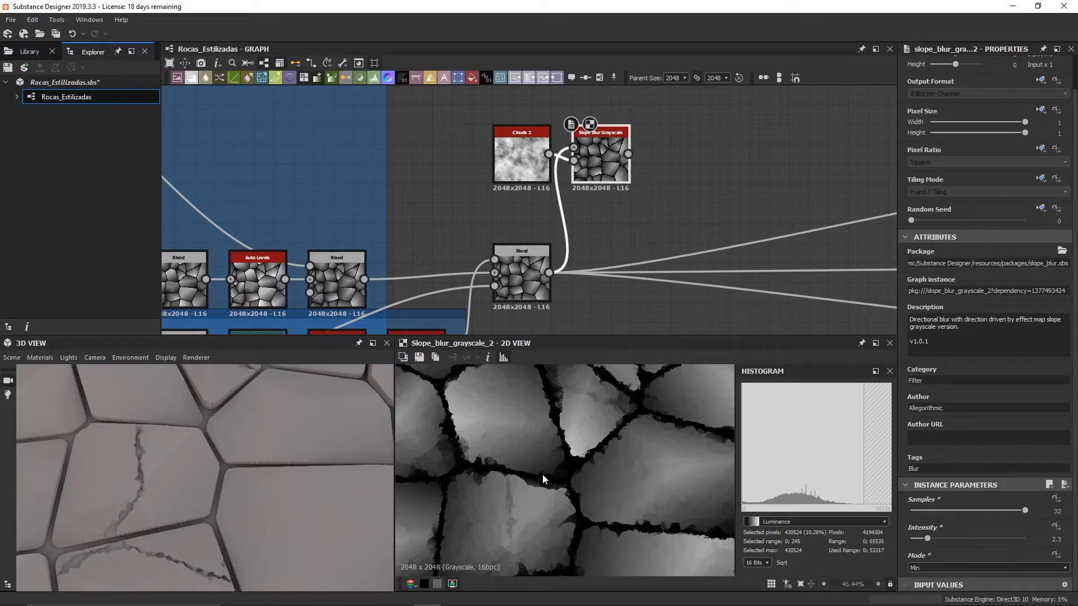
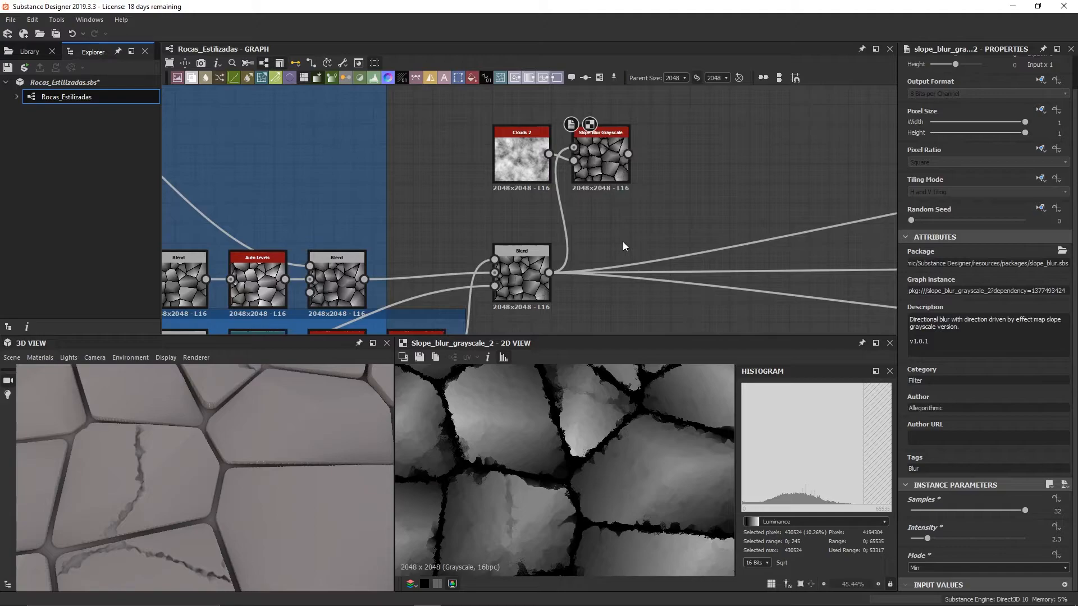
Add a Blend node with the Slope Blur Grayscale as foreground and the crack Blend as background
key("space")
type("blend")
key("Return")
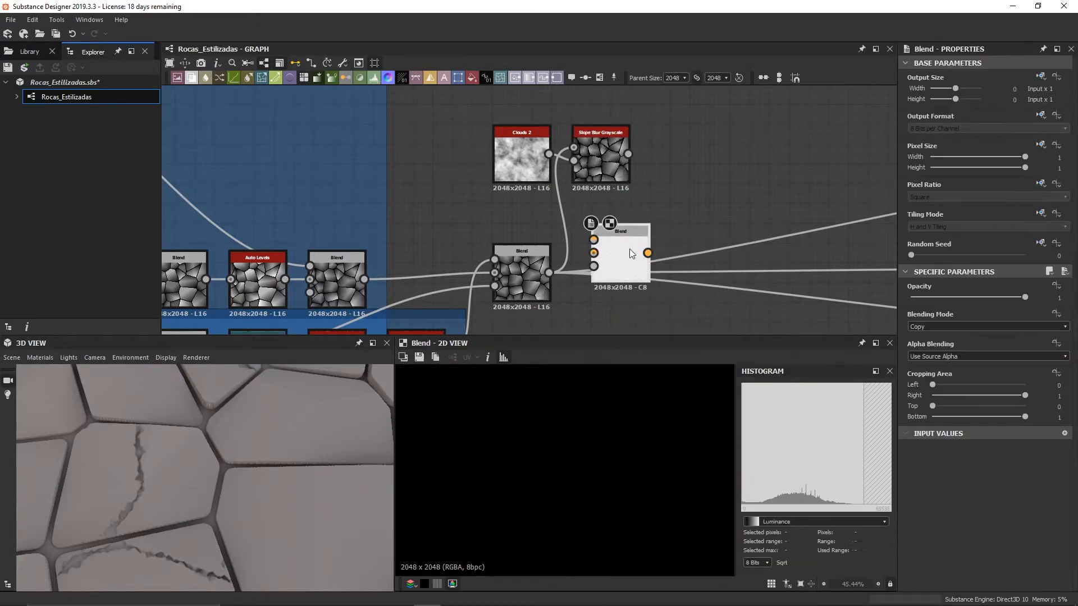
left_click_drag(627, 252, 667, 232)
left_click_drag(549, 273, 633, 233)
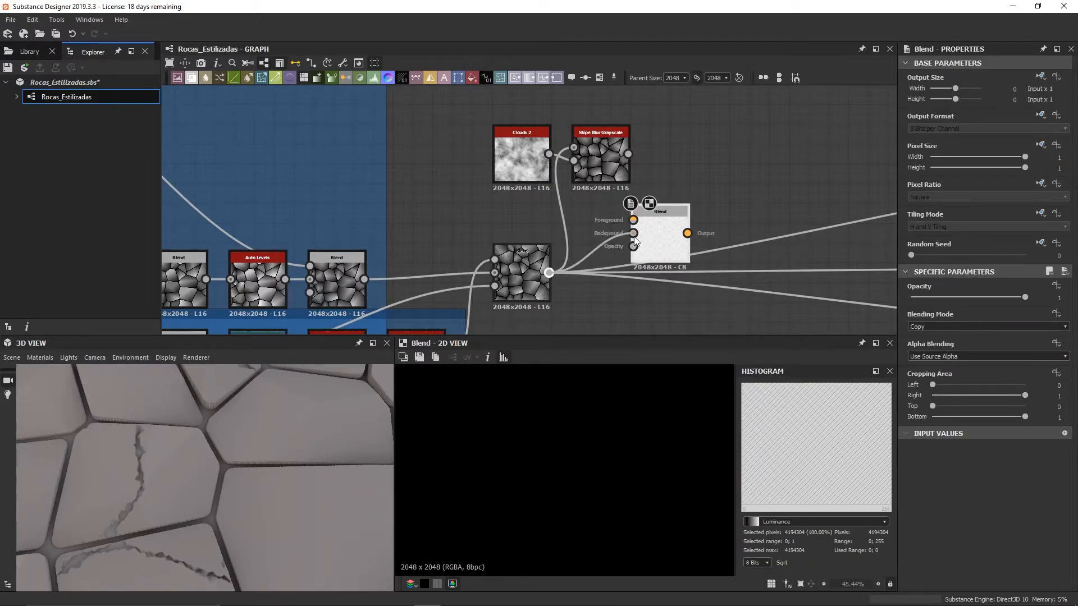
left_click_drag(628, 154, 633, 233)
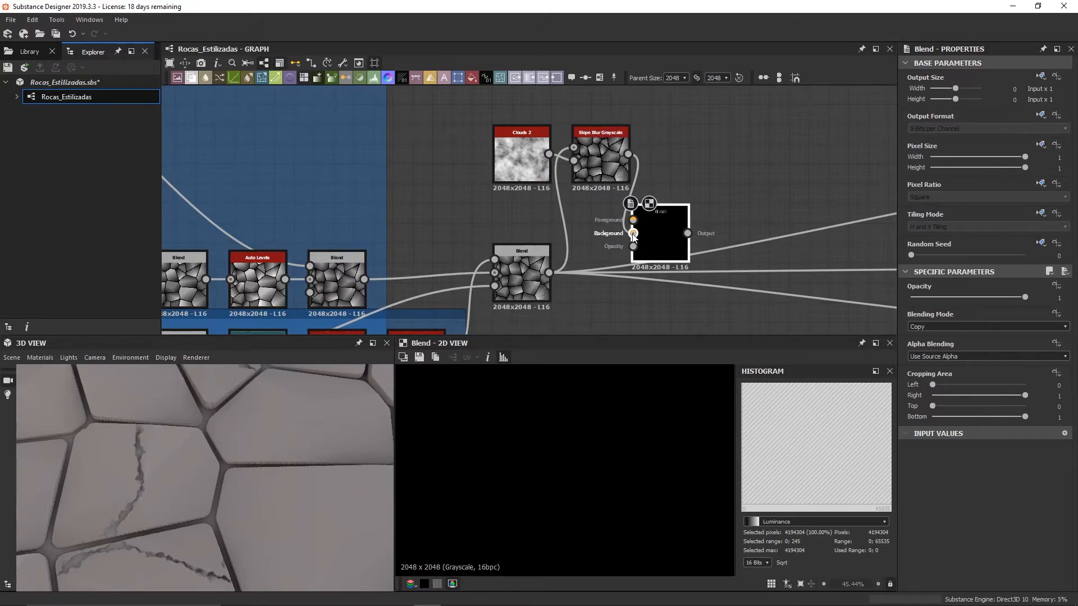
left_click_drag(540, 284, 542, 281)
left_click_drag(633, 220, 628, 155)
left_click_drag(661, 231, 670, 232)
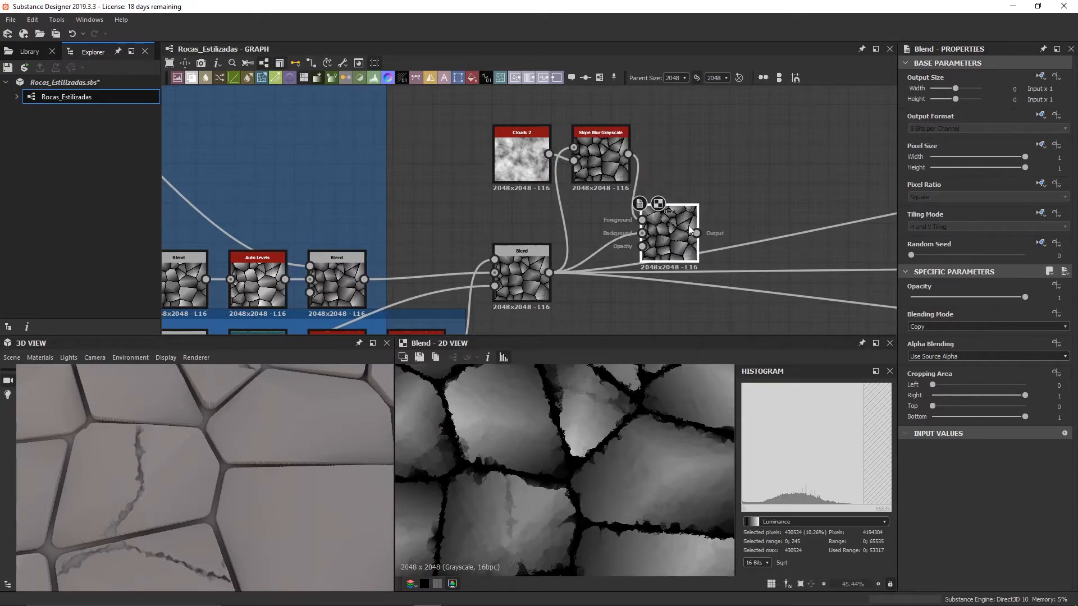
Set the new Blend's opacity to 0.47 and transfer the crack Blend's downstream connections to its output
left_click(941, 328)
key("Escape")
mouse_move(975, 298)
left_mouse_down()
mouse_move(988, 297)
mouse_move(964, 297)
left_mouse_up()
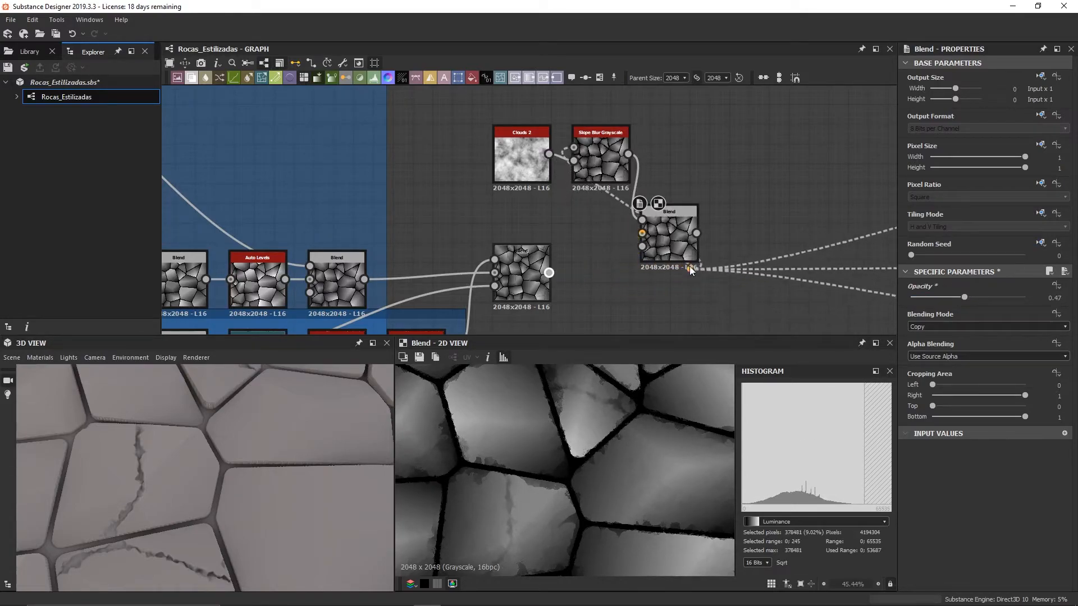
left_click_drag(681, 248, 691, 270)
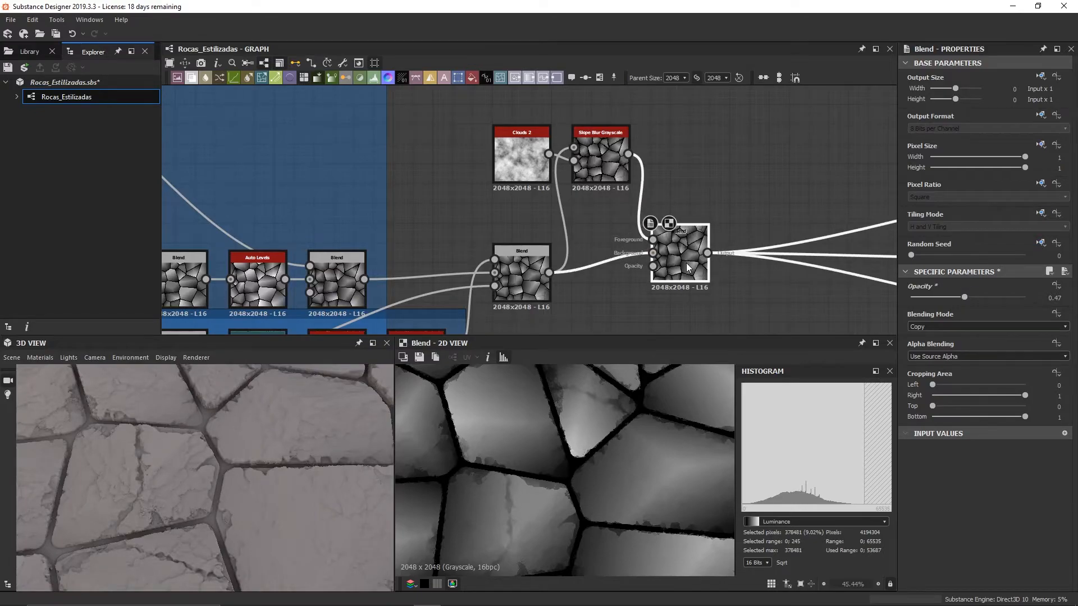
mouse_move(234, 467)
left_mouse_down()
mouse_move(225, 520)
mouse_move(221, 494)
mouse_move(228, 526)
mouse_move(220, 494)
mouse_move(234, 470)
left_mouse_up()
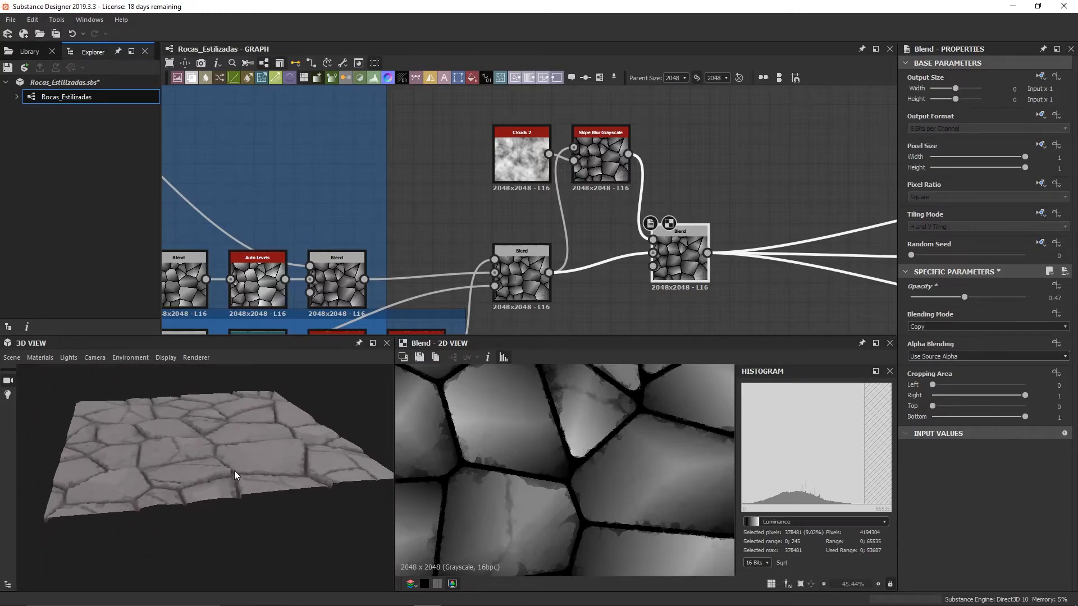
Move the new Blend away from the crack Blend and insert a Levels node on the link between them
left_click(603, 304)
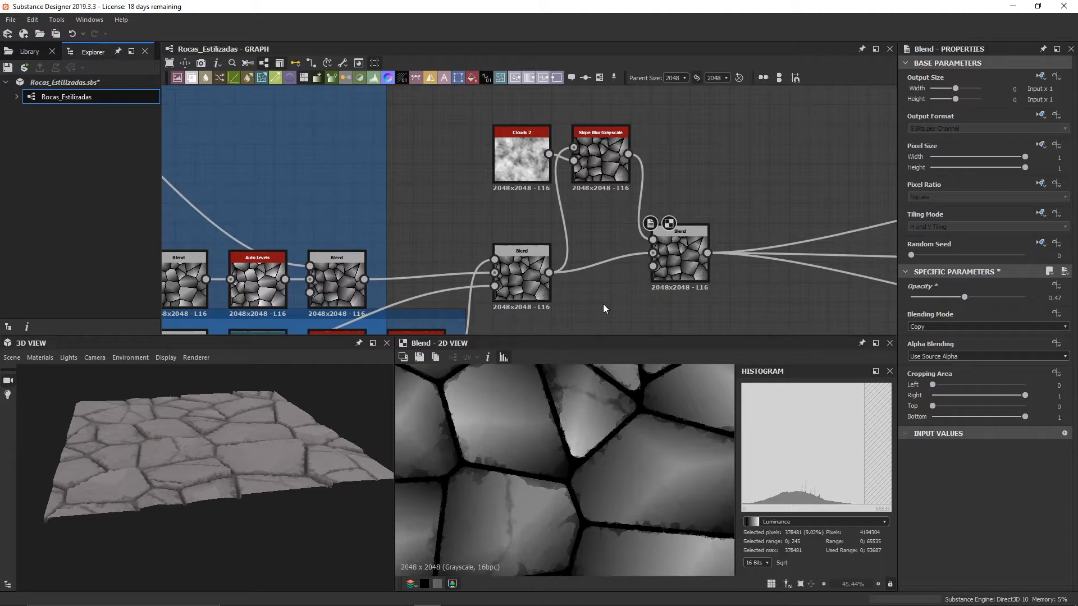
middle_click_drag(603, 305, 475, 279)
left_click_drag(559, 254, 619, 264)
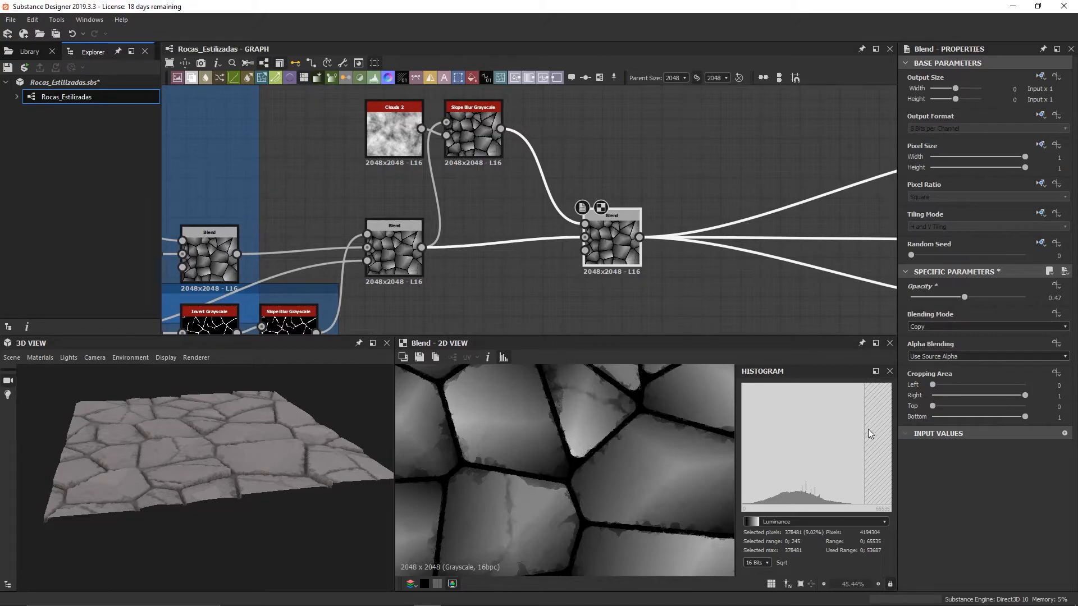
left_click(413, 264)
left_click_drag(471, 268, 490, 228)
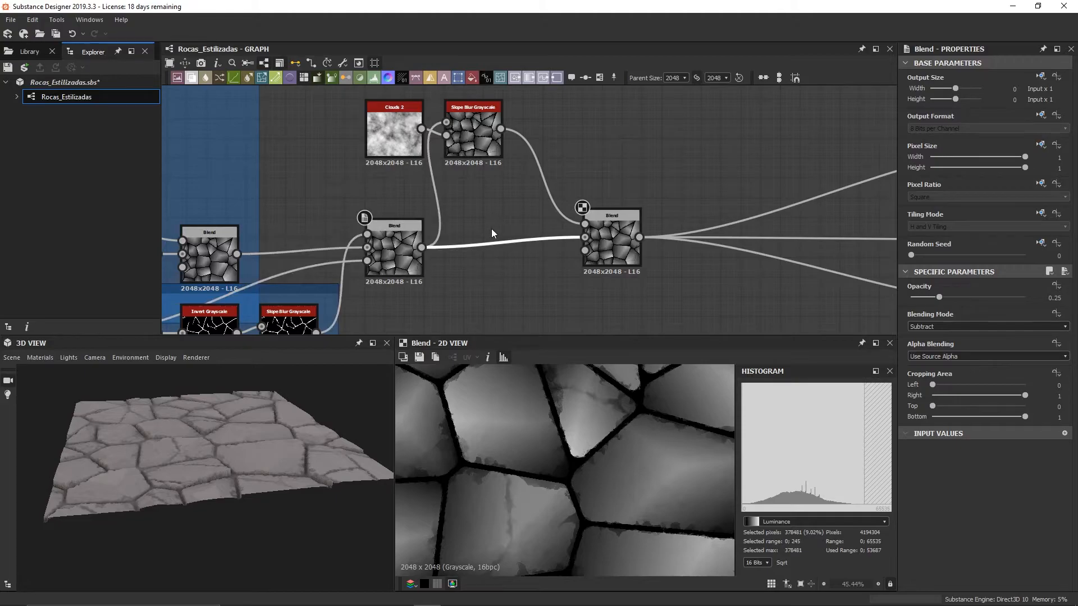
key("space")
key("Return")
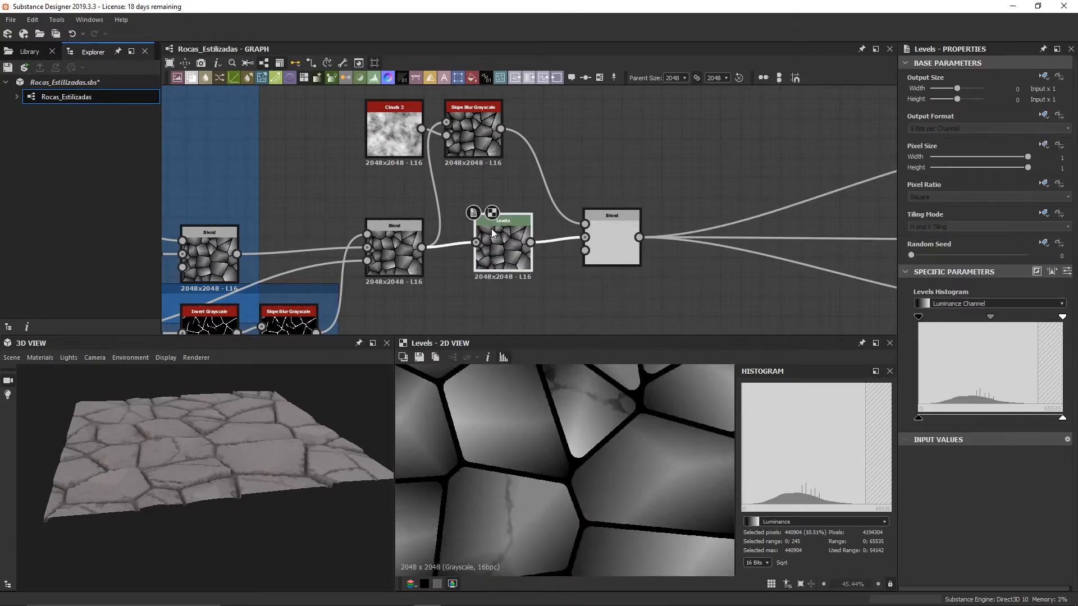
Raise the Levels' input black point and use its output as the new Blend's opacity mask, keeping the crack Blend as background
left_click_drag(919, 316, 939, 318)
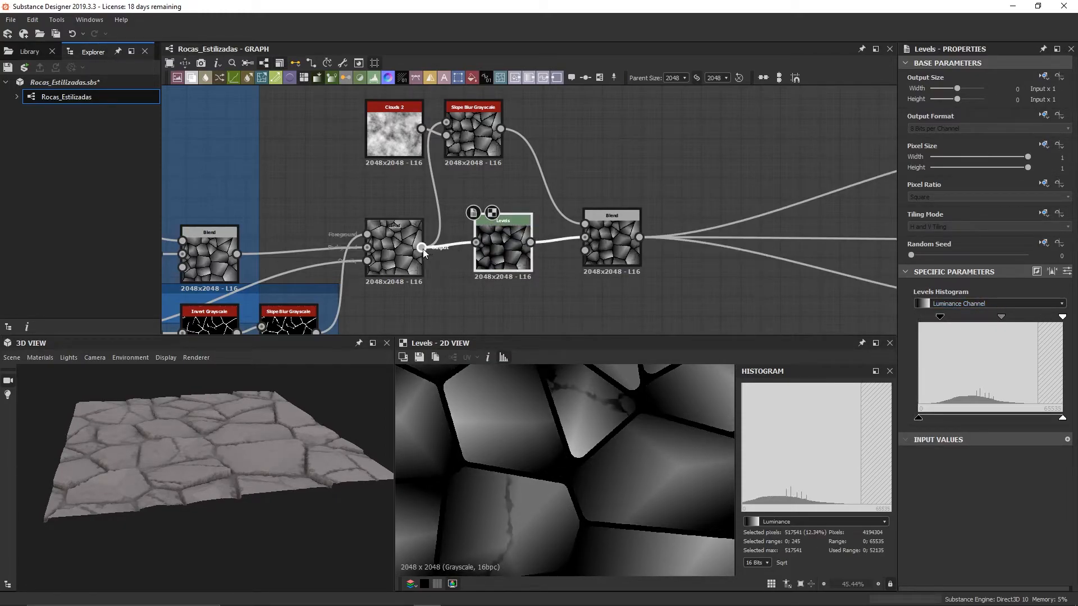
left_click_drag(529, 244, 586, 250)
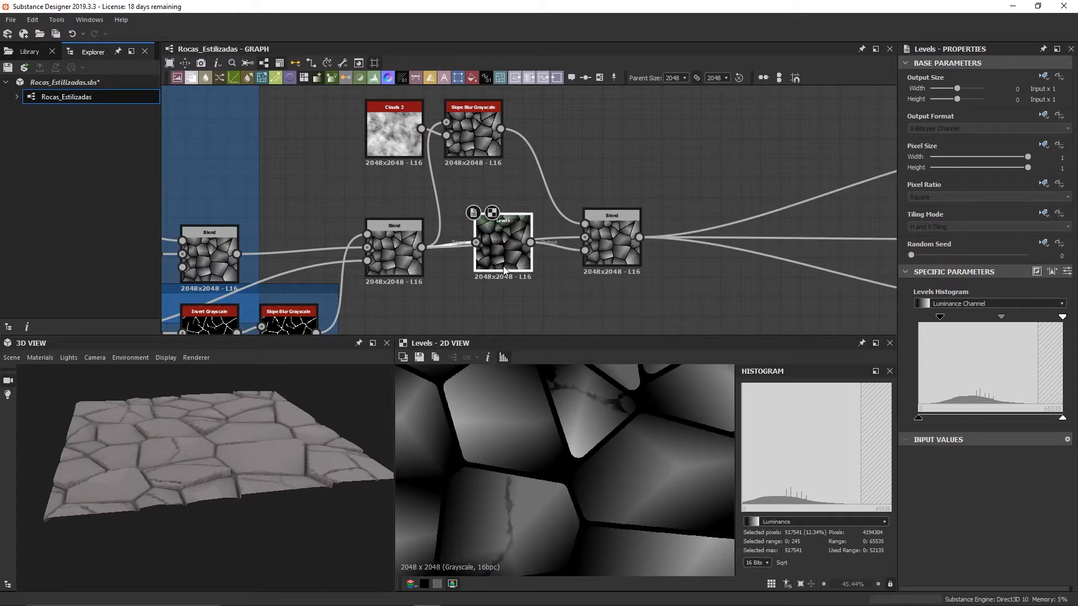
Increase the mask's contrast by lowering the Levels' input white point and raising its black and mid points slightly
scroll(586, 467, "down", 3)
key("f")
left_click_drag(1062, 318, 1012, 318)
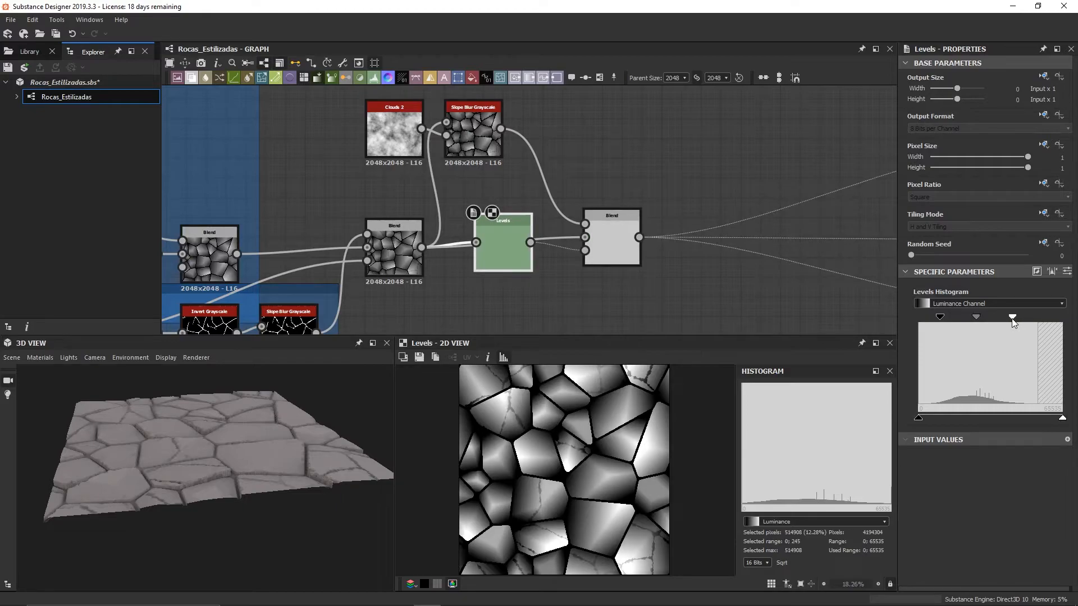
left_click_drag(940, 318, 983, 317)
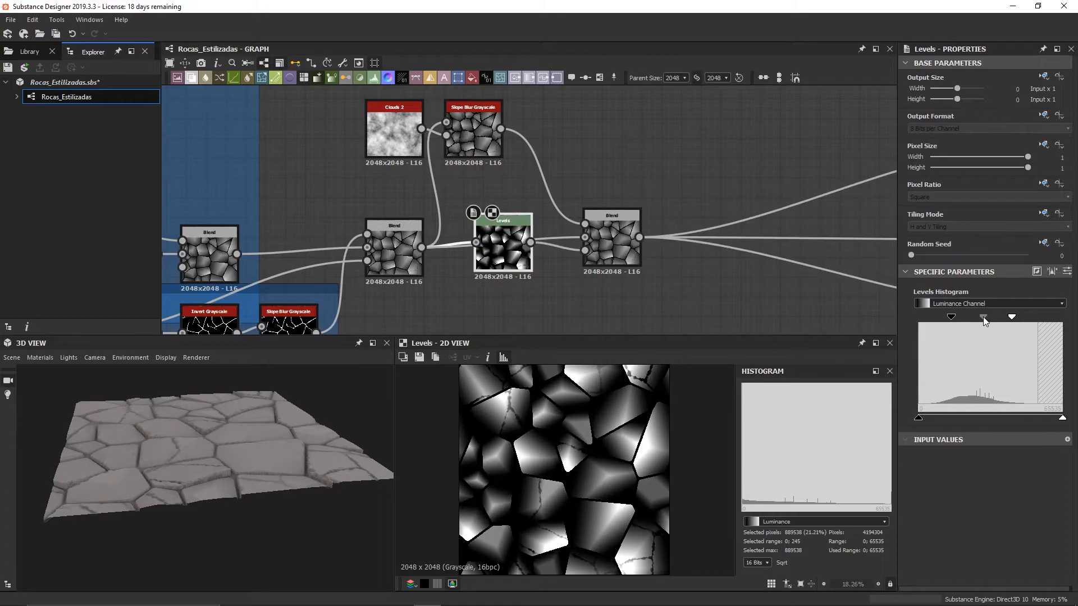
left_click_drag(983, 316, 985, 316)
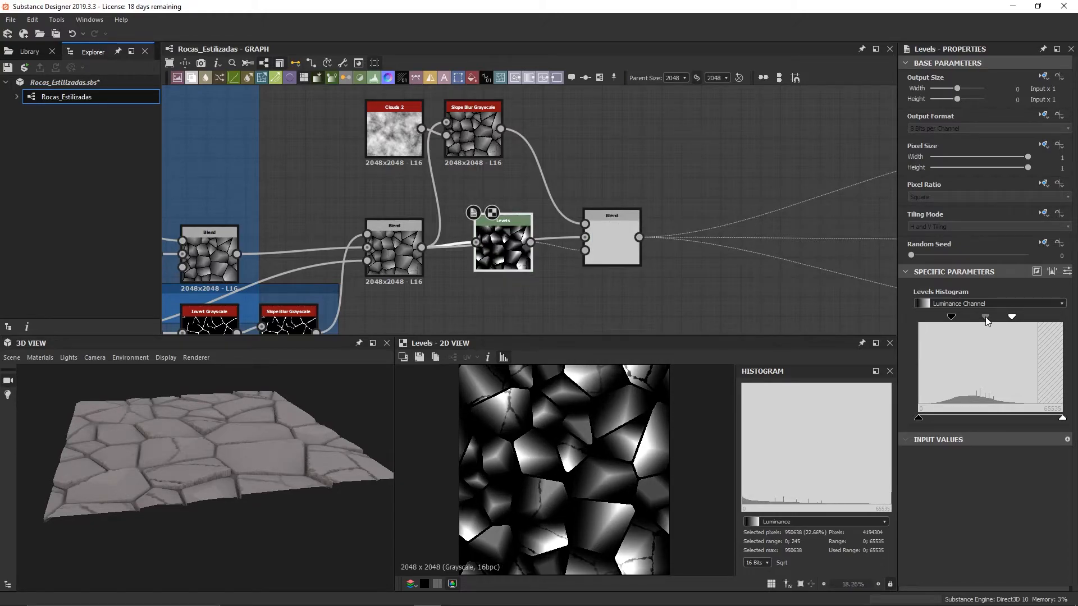
Examine the masked edge damage in 3D and pack the Clouds 2, Slope Blur Grayscale, Levels and Blend nodes closely together
left_click(607, 238)
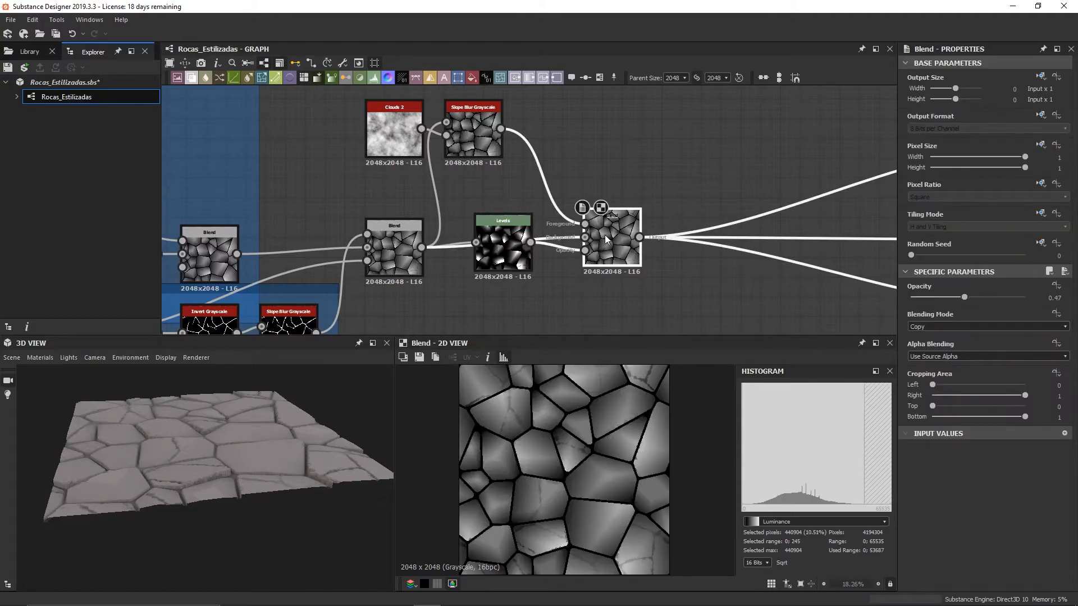
scroll(181, 535, "up", 10)
left_click_drag(203, 505, 218, 470)
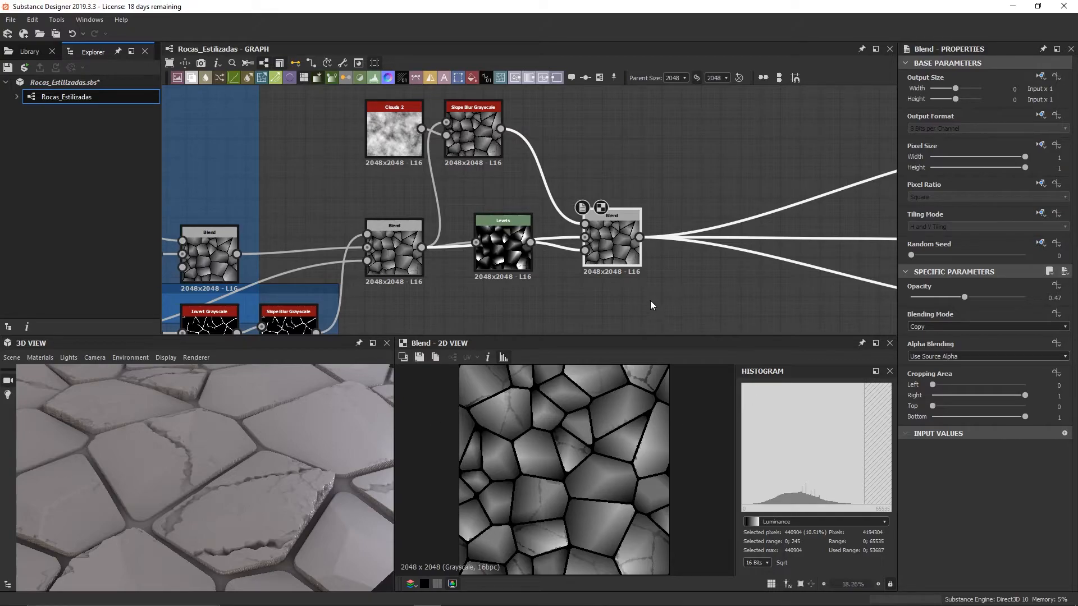
scroll(645, 298, "down", 3)
left_click_drag(558, 256, 539, 256)
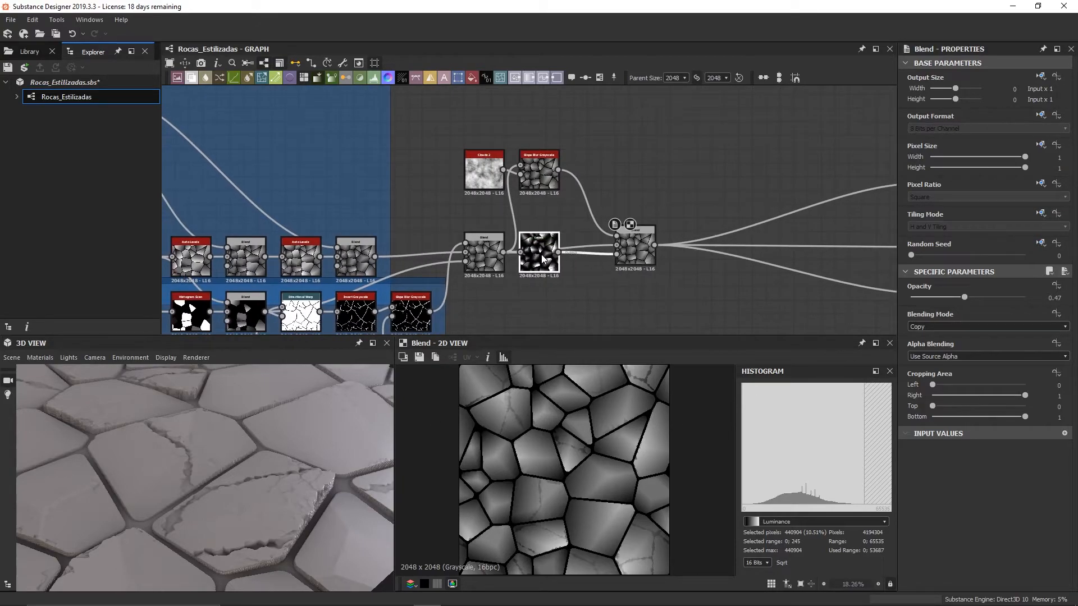
left_click_drag(447, 192, 552, 191)
left_click_drag(189, 507, 228, 491)
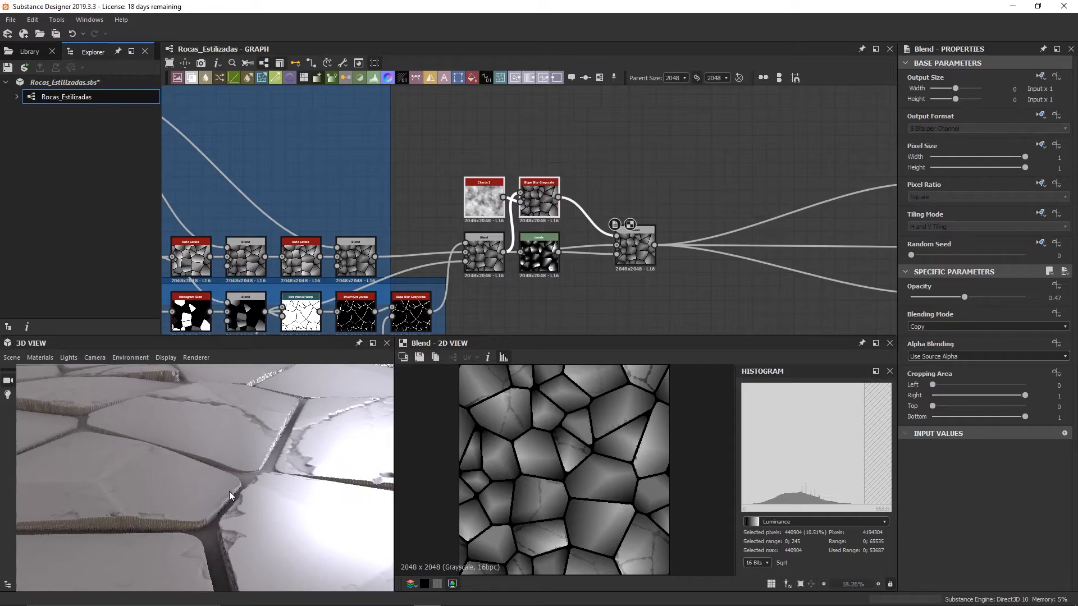
scroll(280, 453, "down", 3)
left_click_drag(279, 461, 247, 498)
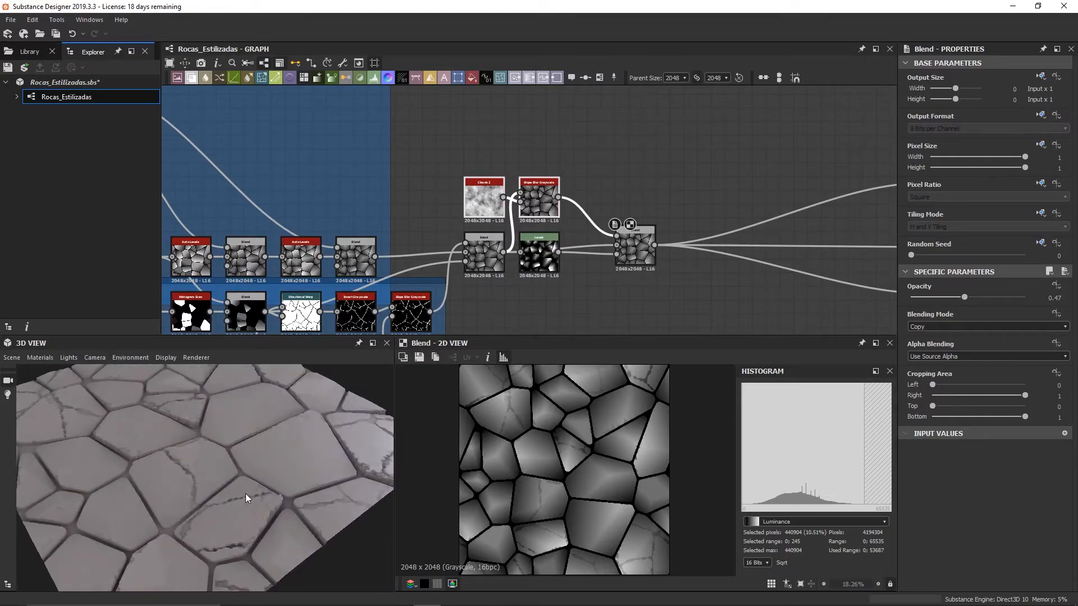
left_click_drag(634, 251, 596, 262)
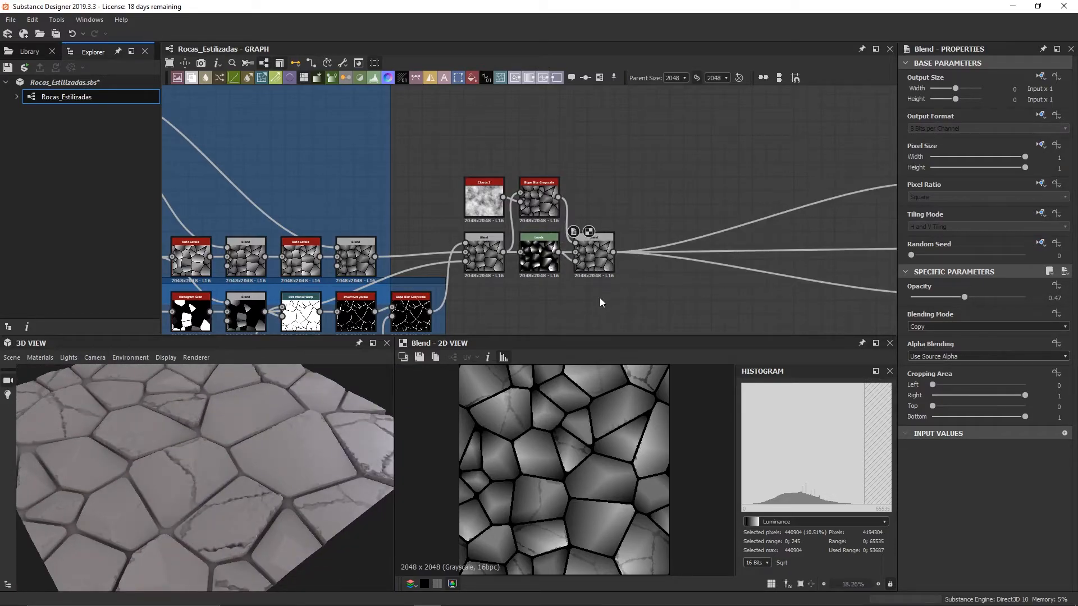
Add another Slope Blur Grayscale node and place it above the masked Blend, beside the existing Slope Blur Grayscale
scroll(558, 304, "up", 3)
key("space")
type("slop")
key("Down")
key("Return")
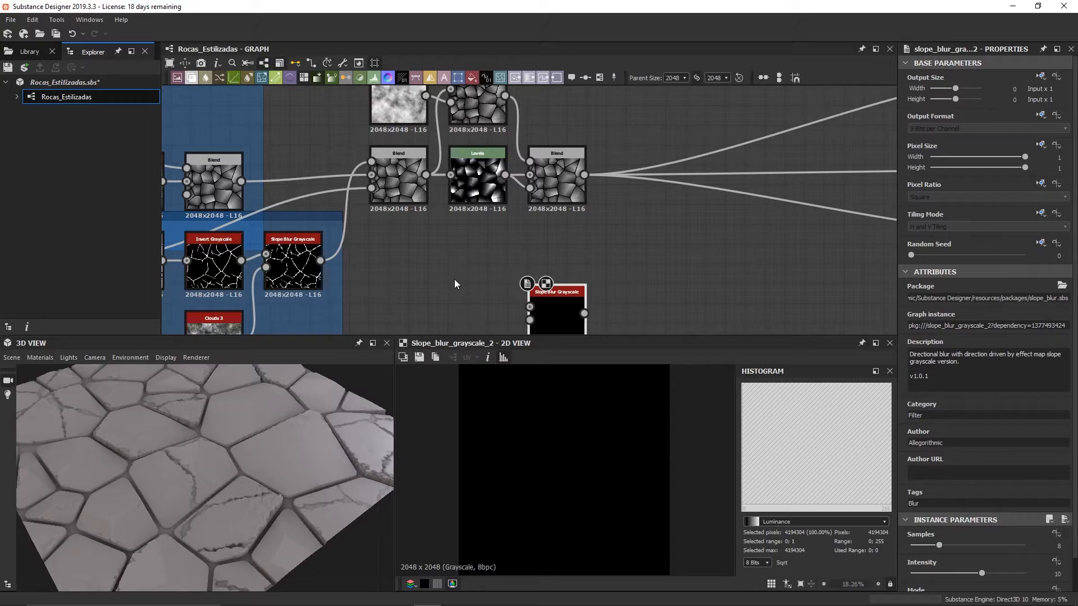
middle_click_drag(448, 245, 447, 253)
left_click_drag(424, 104, 479, 202)
left_click_drag(551, 314, 554, 102)
middle_click_drag(627, 118, 649, 224)
scroll(609, 225, "up", 2)
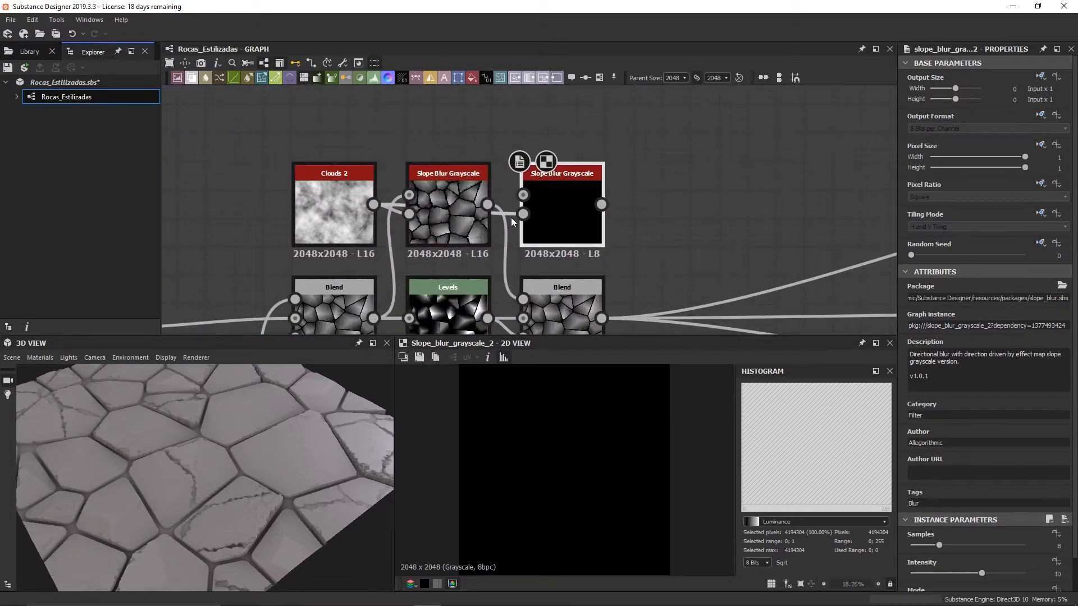
Connect Clouds 2 to the new Slope Blur's slope input through two dot nodes and the crack Blend to its grayscale input
double_click(511, 213)
key("Delete")
left_click_drag(373, 204, 496, 137)
left_click(505, 213, "alt")
left_click(436, 152, "alt")
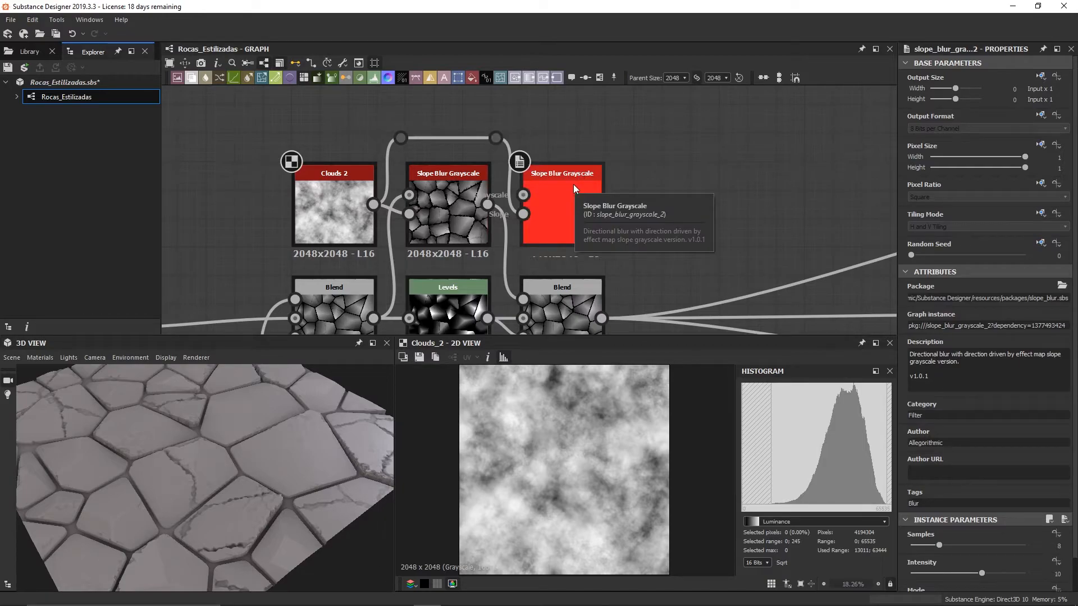
left_click_drag(487, 205, 523, 194)
double_click(568, 211)
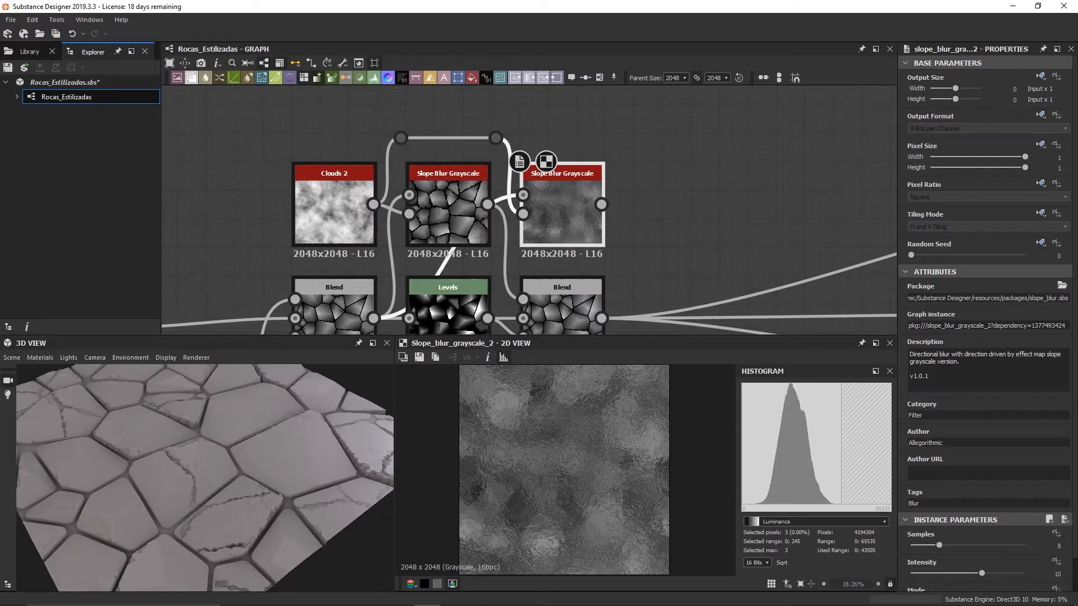
Set the new Slope Blur Grayscale to 32 samples, intensity 0.92 and Min mode, and examine its edges up close
scroll(974, 494, "down", 2)
left_click_drag(938, 511, 1036, 512)
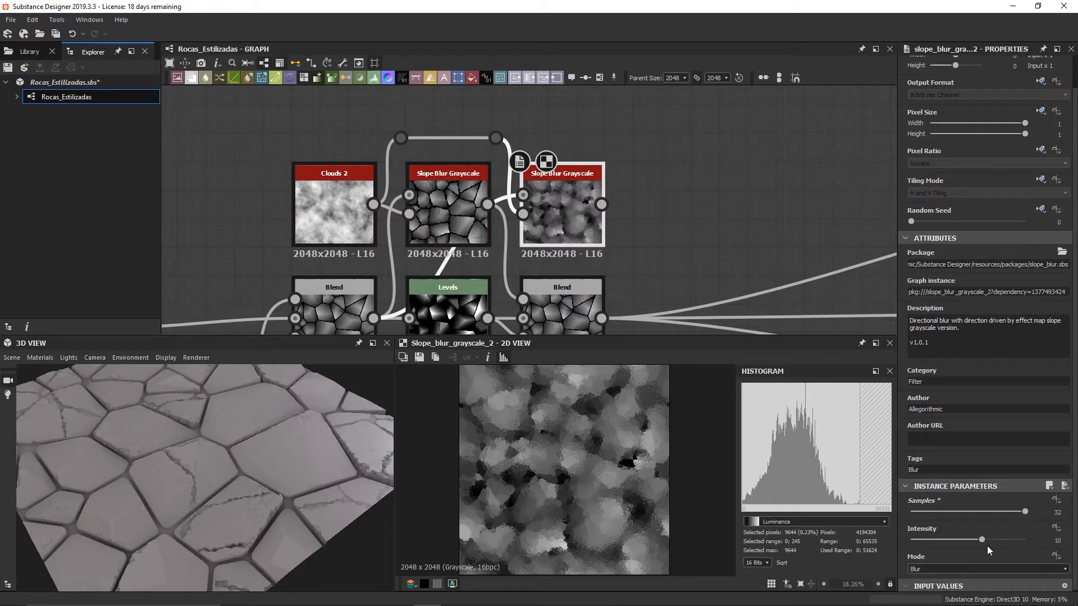
double_click(1057, 541)
type("0.92")
key("Return")
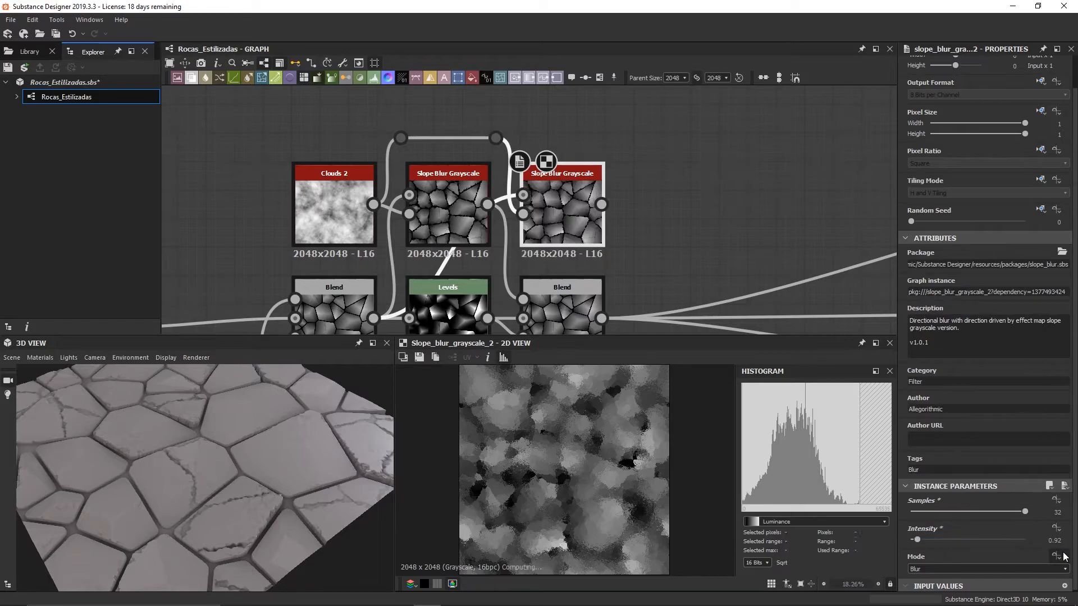
left_click(946, 568)
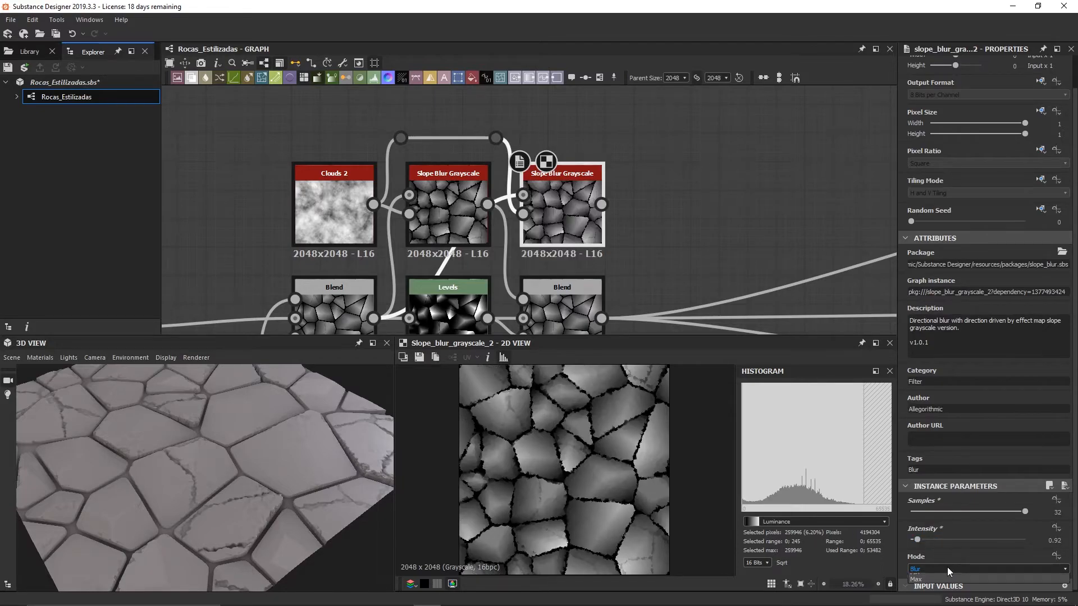
left_click(945, 582)
scroll(564, 487, "up", 5)
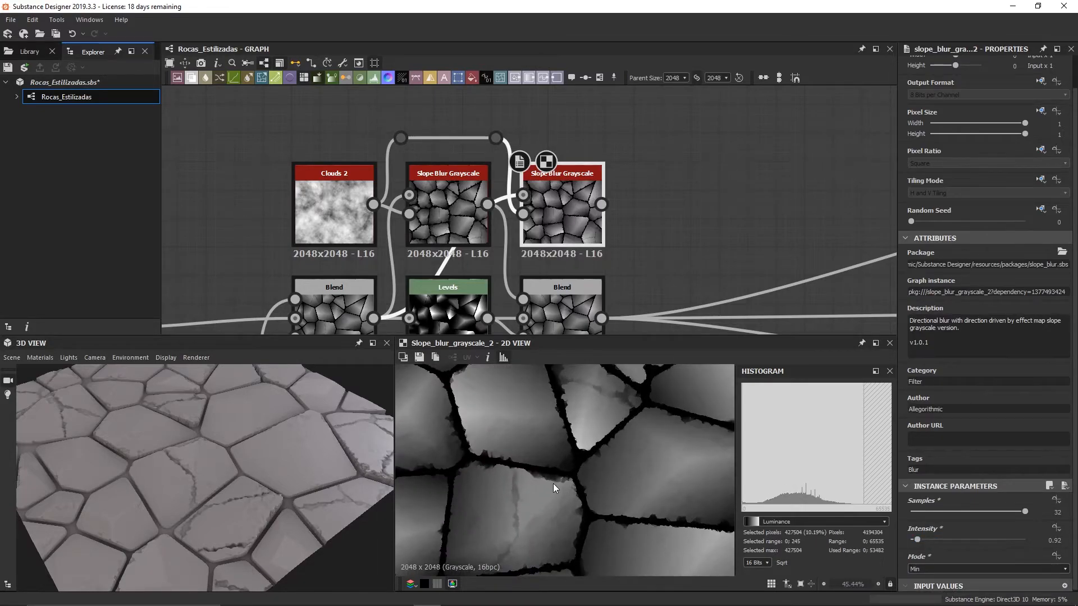
scroll(485, 436, "down", 1)
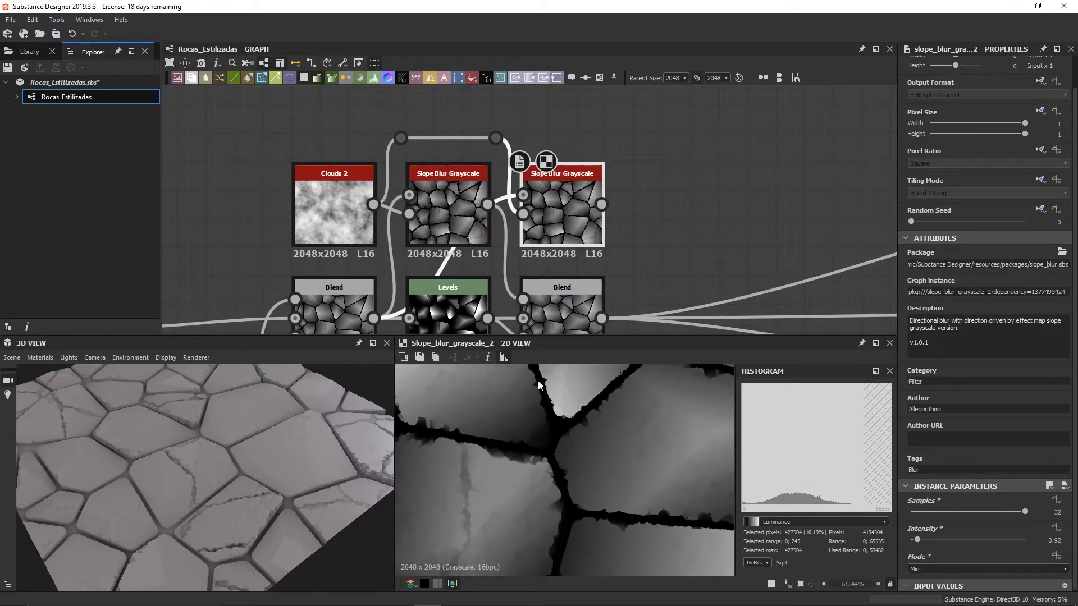
left_click(653, 275)
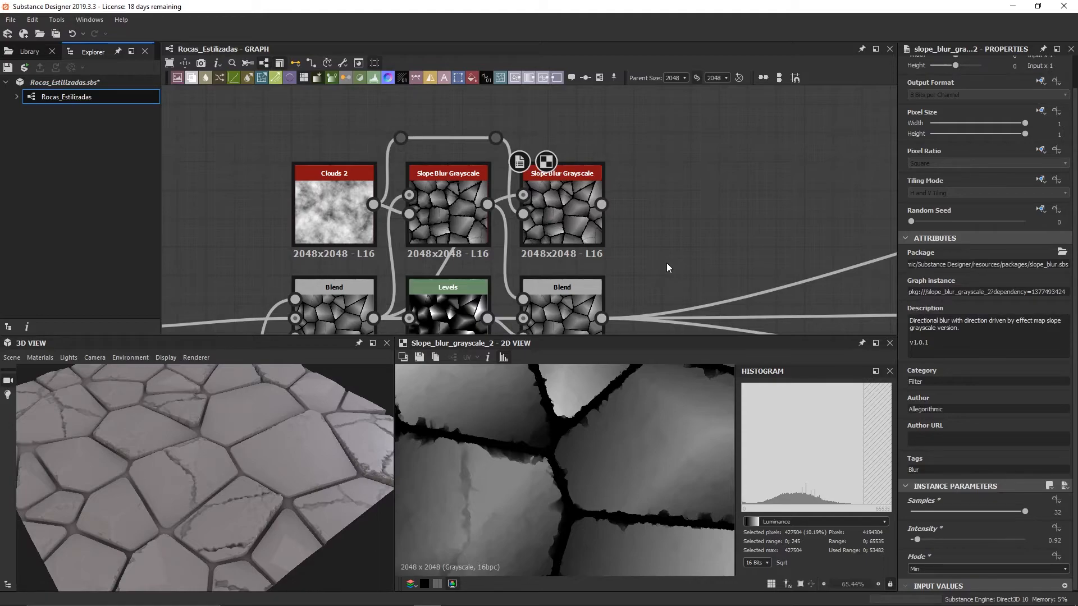
Add a new Blend node beyond the second Slope Blur Grayscale and the masked Blend
scroll(666, 263, "down", 2)
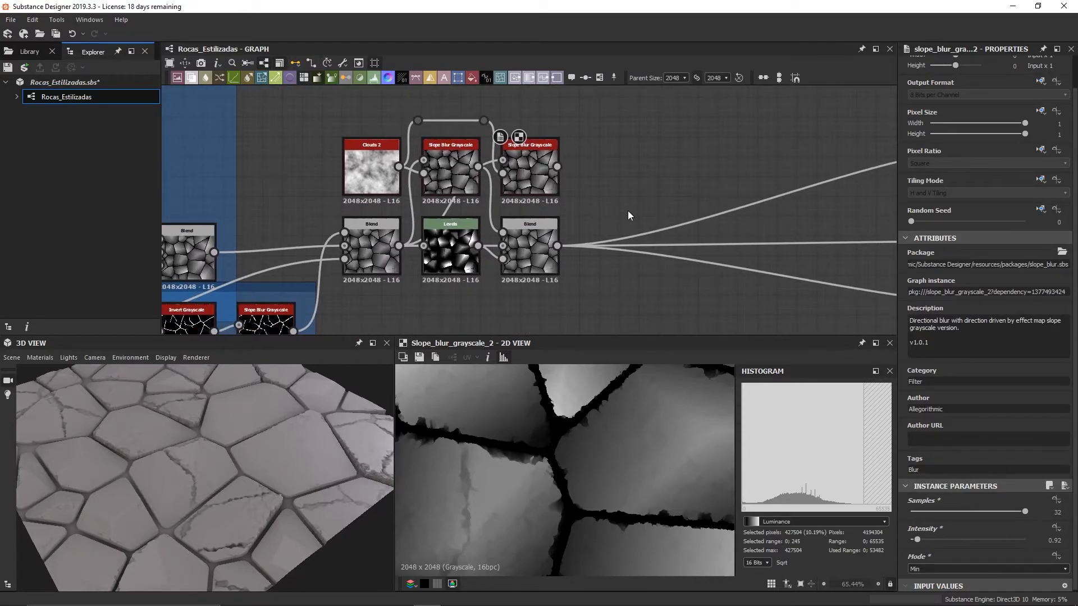
key("space")
type("bl")
key("Return")
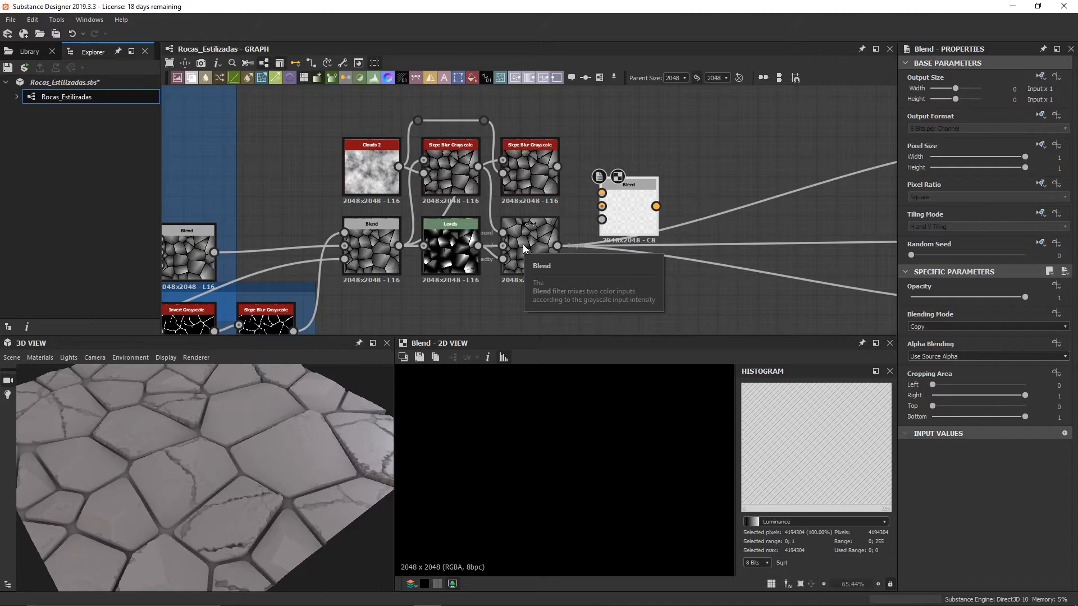
Set the masked Blend's opacity to 0.15 and examine the softened edge damage up close in 3D
left_click(536, 259)
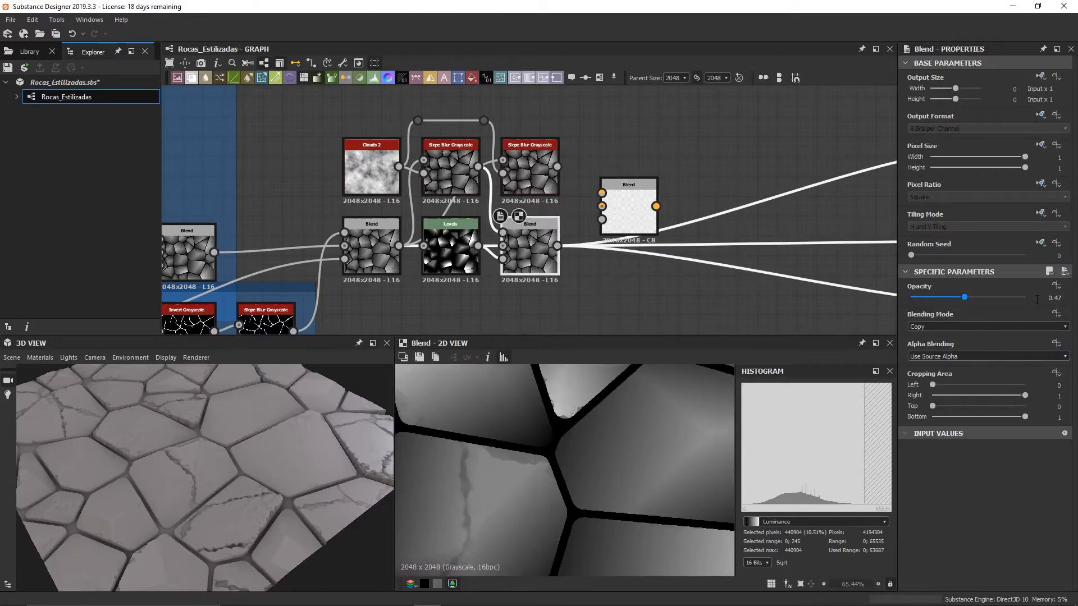
double_click(1054, 298)
type("0.15")
key("Return")
scroll(247, 509, "up", 5)
left_click_drag(248, 510, 282, 520)
scroll(280, 521, "down", 5)
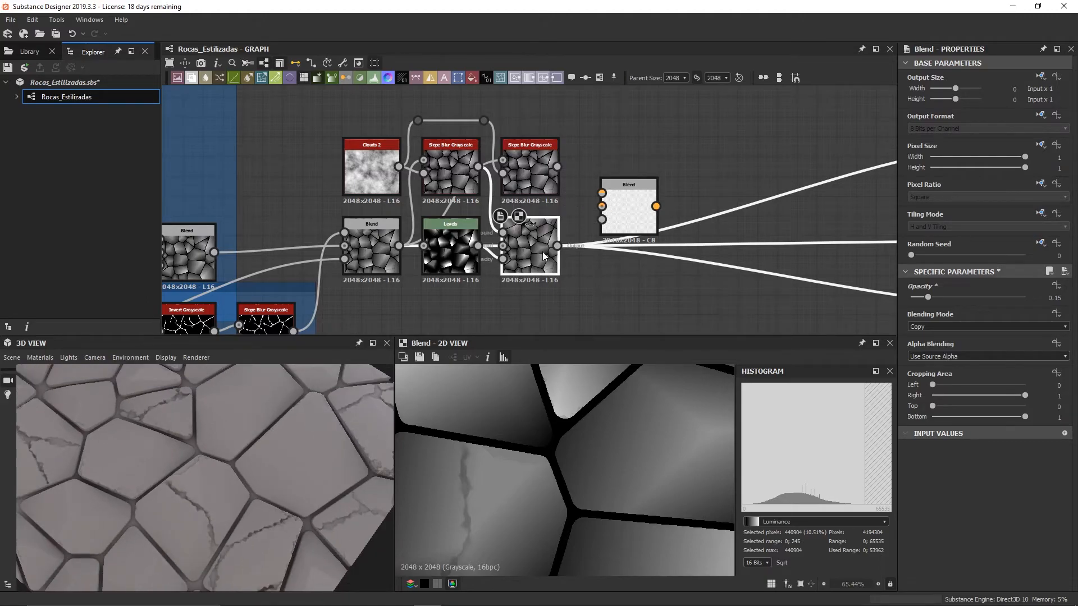
Connect the masked Blend to the new Blend's background and the second Slope Blur to its foreground, aligning the node with its row
left_click(626, 220)
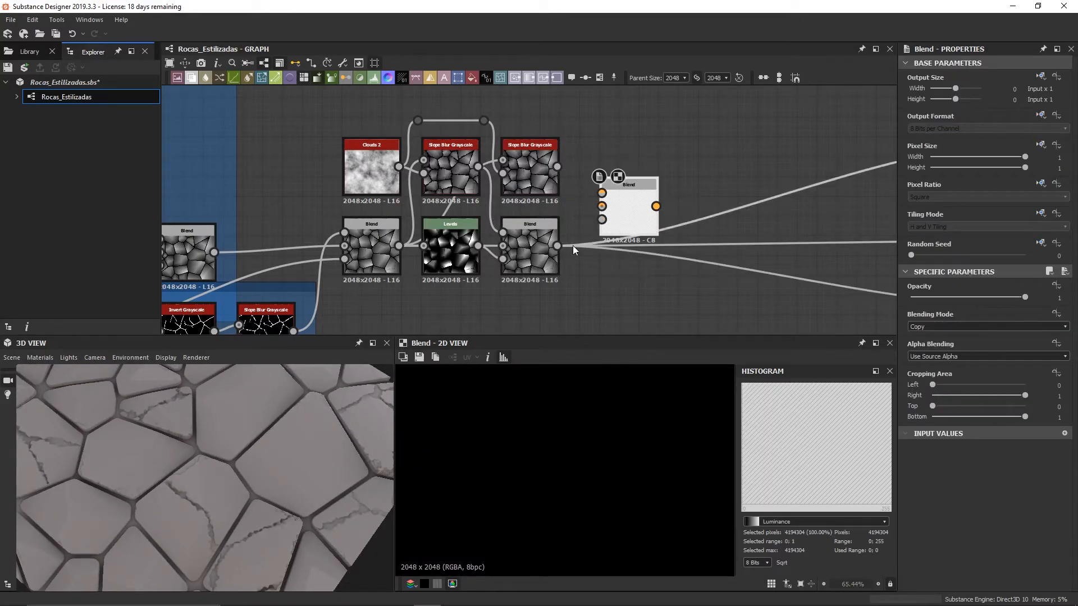
left_click_drag(556, 245, 602, 206)
left_click_drag(558, 167, 624, 255)
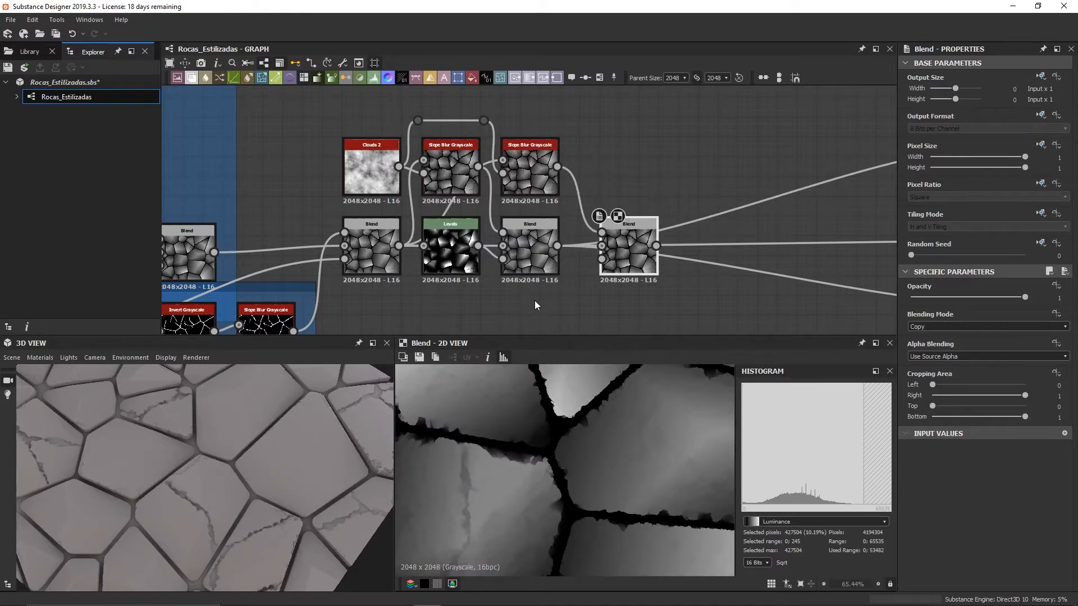
Add a Levels node below the existing one, fed by the crack Blend and connected to the new Blend's opacity input
middle_click_drag(469, 307, 500, 267)
key("space")
type("levels")
key("Return")
left_click_drag(430, 205, 633, 219)
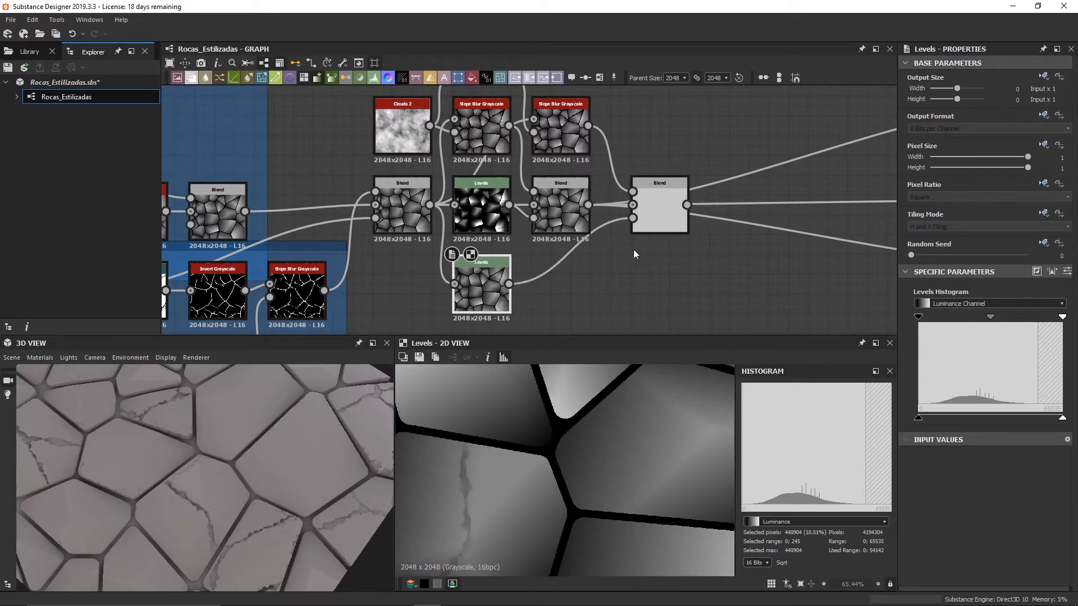
Turn the new Levels into an inverted edge mask by swapping its input black and white points, shifting the midtones and lowering output white
left_click(431, 230)
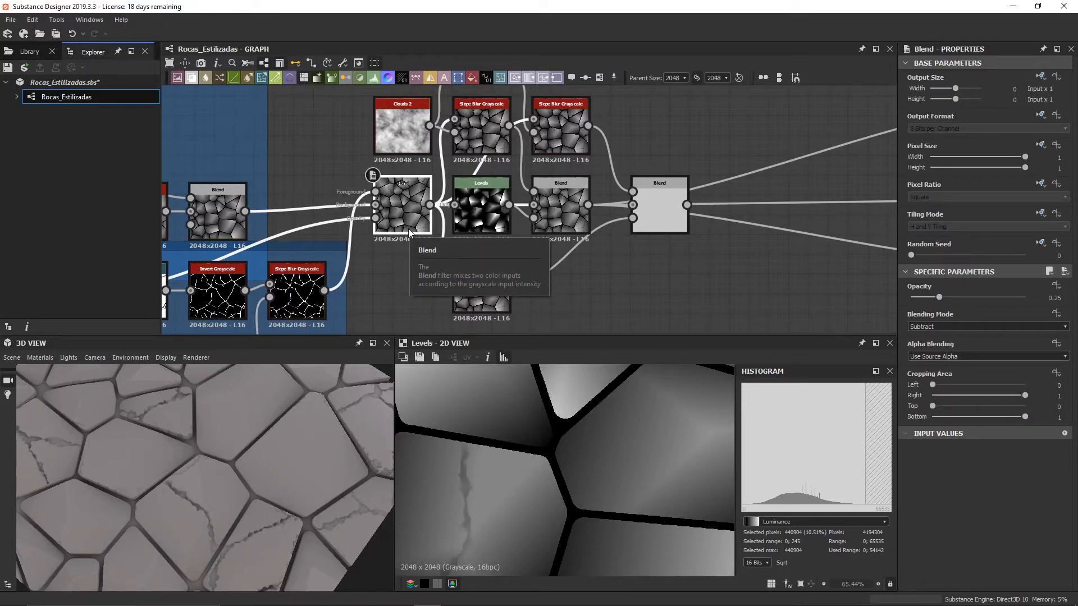
left_click(481, 286)
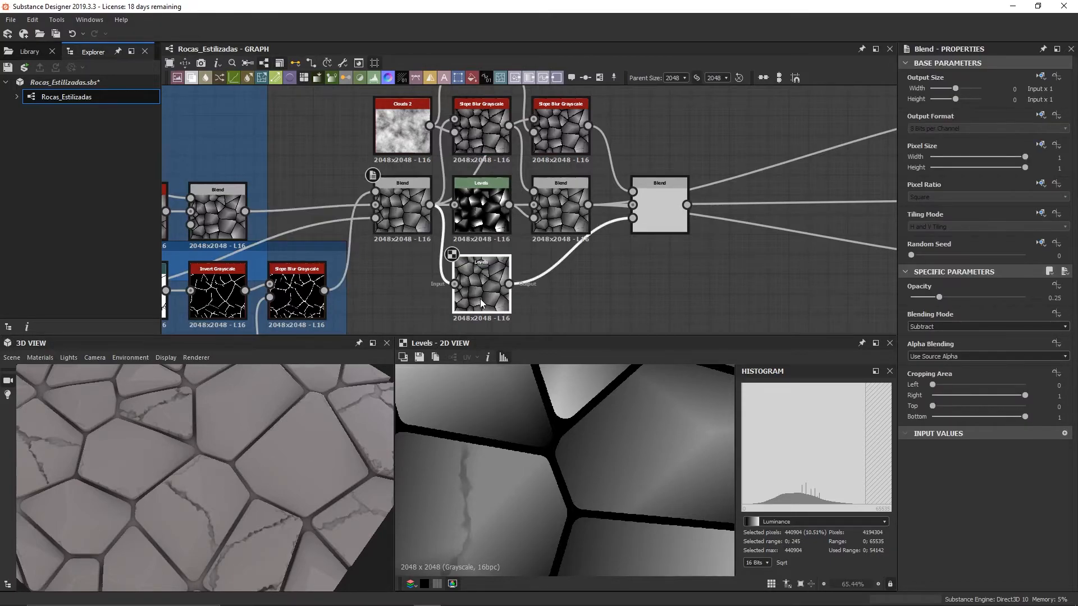
mouse_move(1062, 317)
left_mouse_down()
mouse_move(938, 319)
mouse_move(1063, 319)
left_mouse_up()
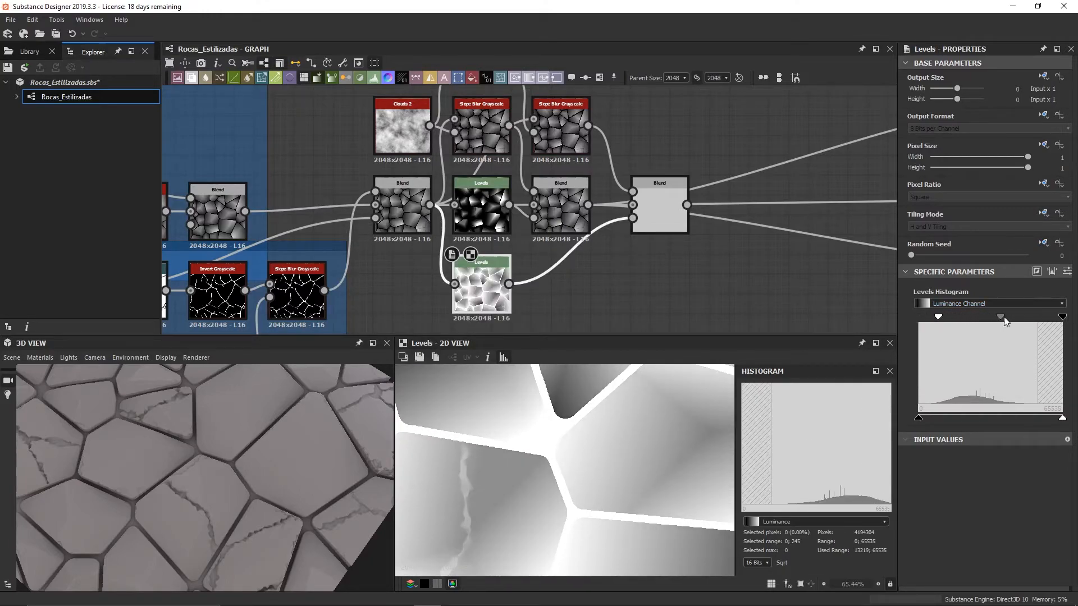
left_click_drag(940, 319, 882, 320)
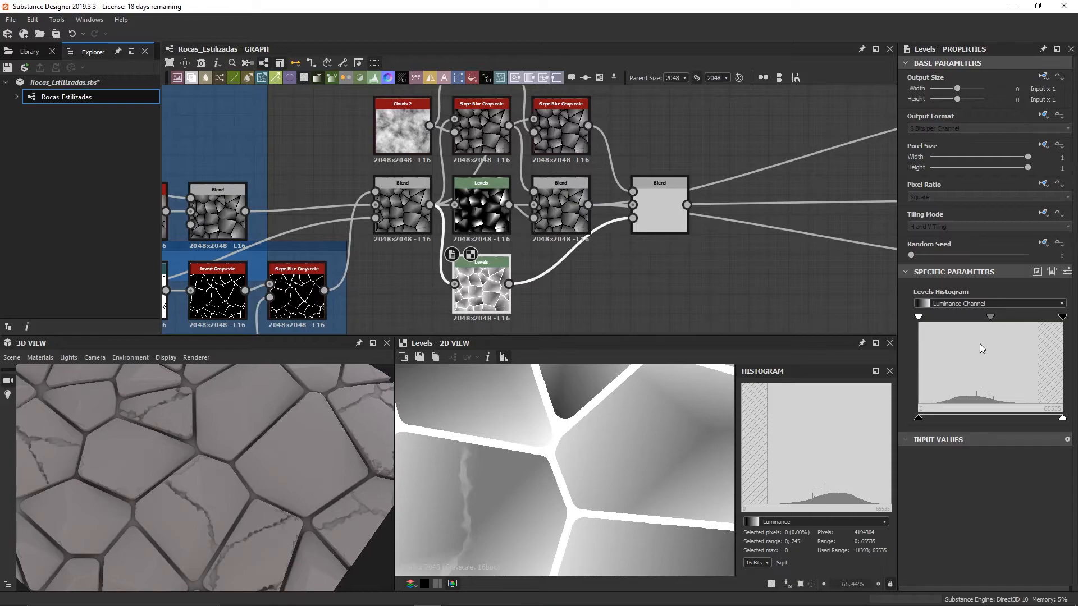
left_click_drag(990, 318, 968, 316)
left_click_drag(1062, 418, 1008, 420)
scroll(537, 478, "down", 4)
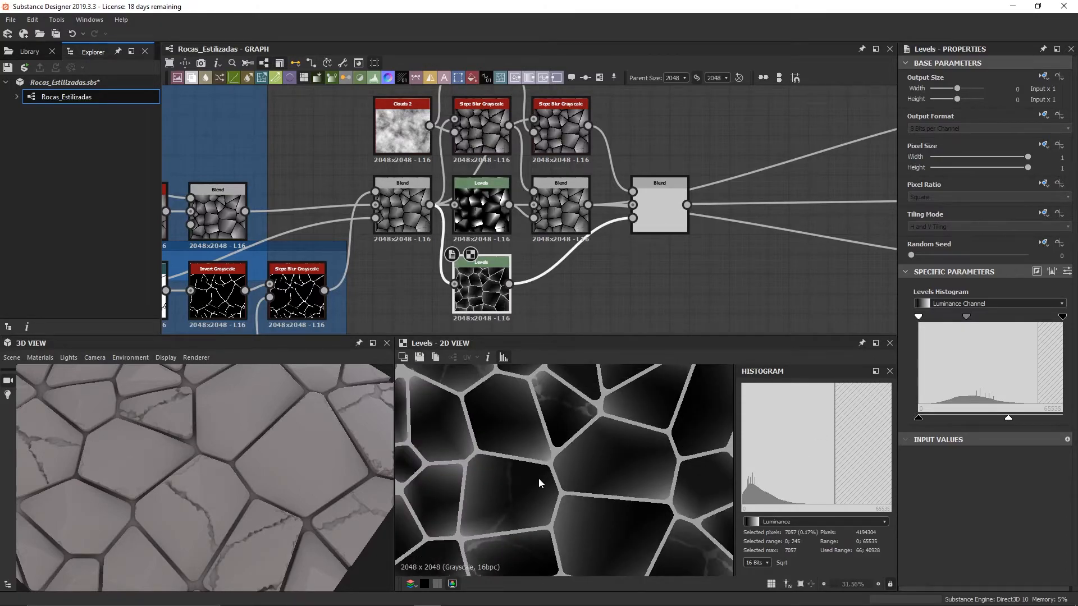
left_click_drag(1062, 316, 1036, 317)
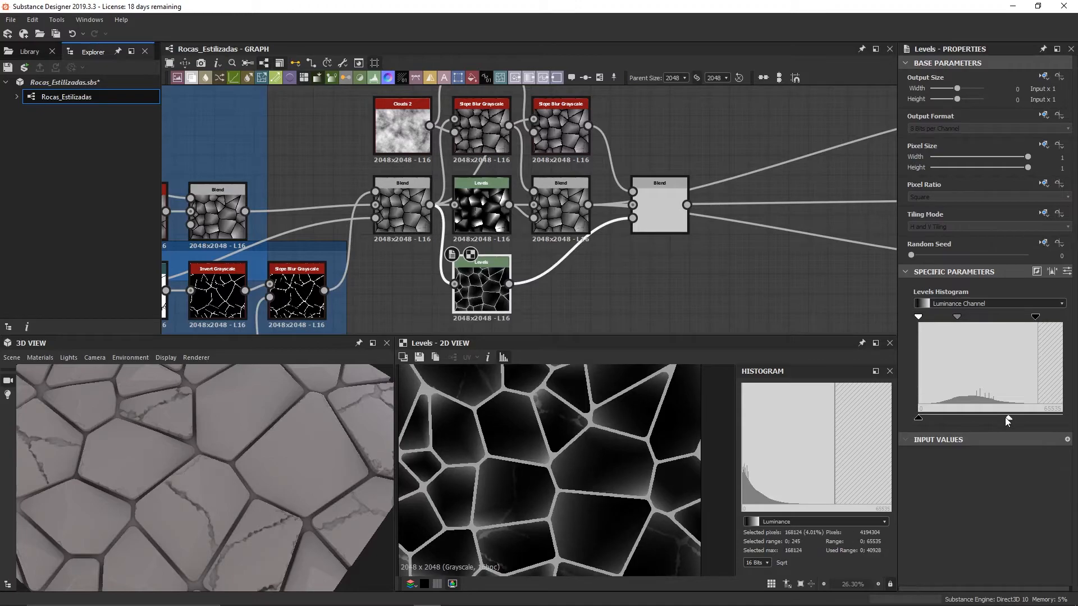
left_click_drag(1009, 420, 1031, 416)
Reroute the material's output links through the new Blend and examine the combined edge damage in 3D
double_click(660, 213)
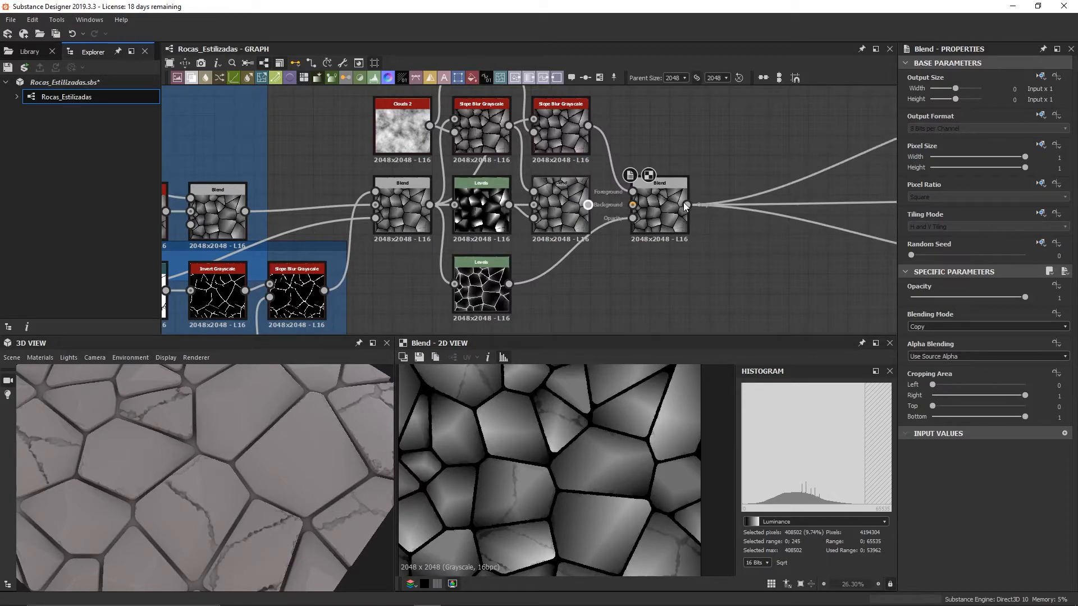
scroll(244, 502, "up", 6)
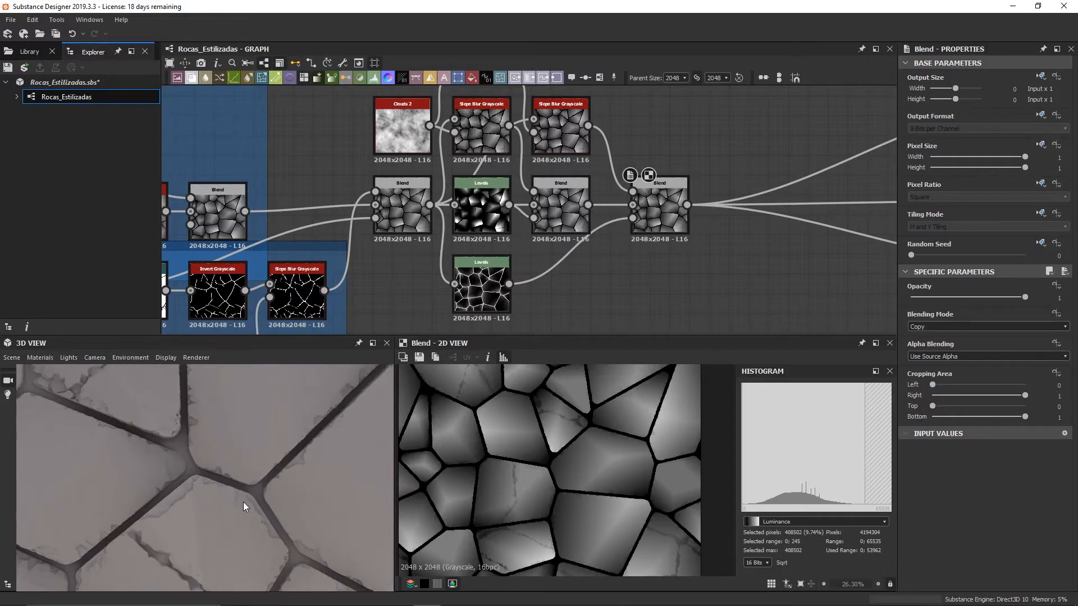
scroll(246, 470, "down", 6)
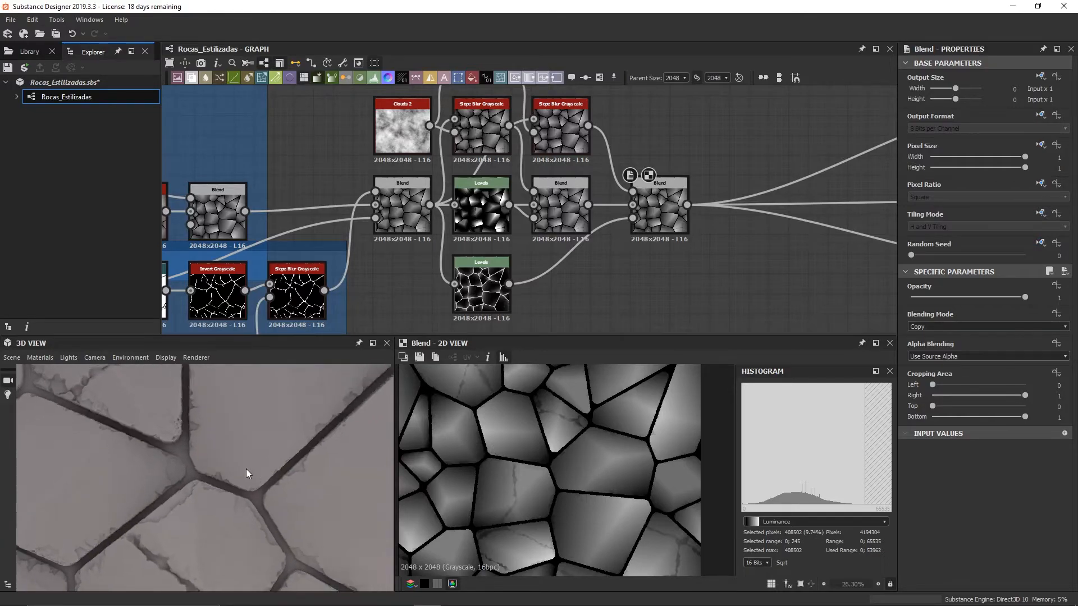
left_click_drag(218, 405, 218, 424)
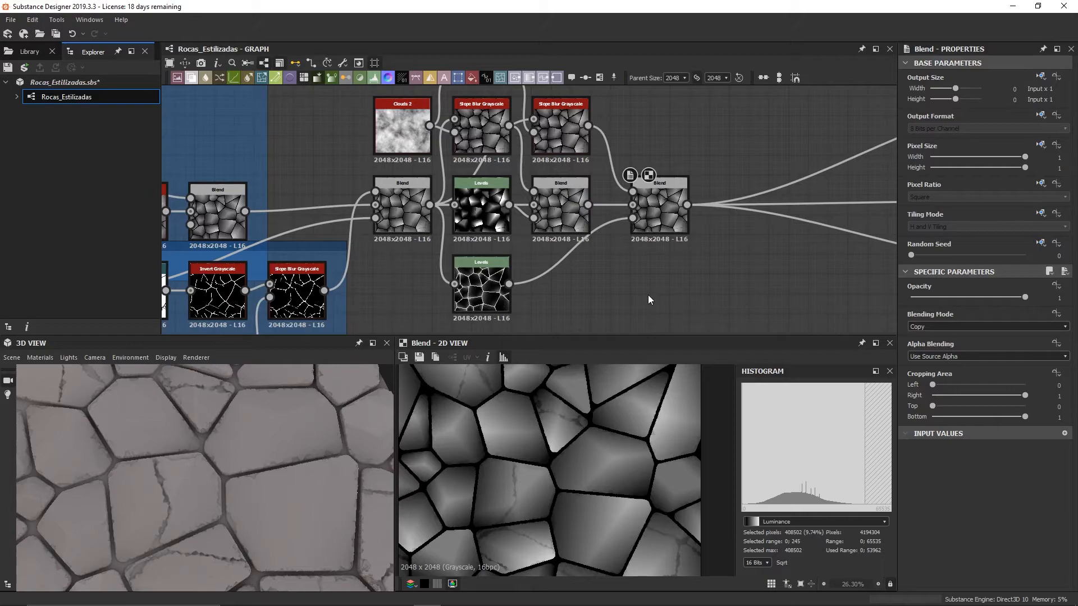
Move the material output nodes farther away from the final Blend to make room in the graph
scroll(648, 294, "down", 8)
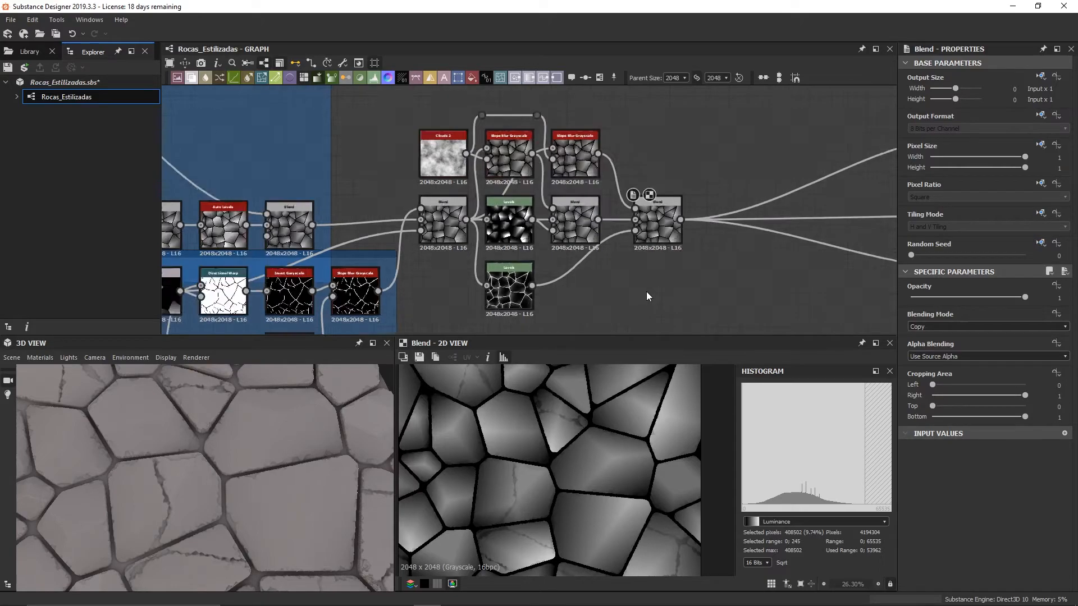
scroll(660, 273, "down", 1)
middle_click_drag(661, 273, 543, 272)
left_click_drag(665, 267, 881, 268)
left_click(557, 270)
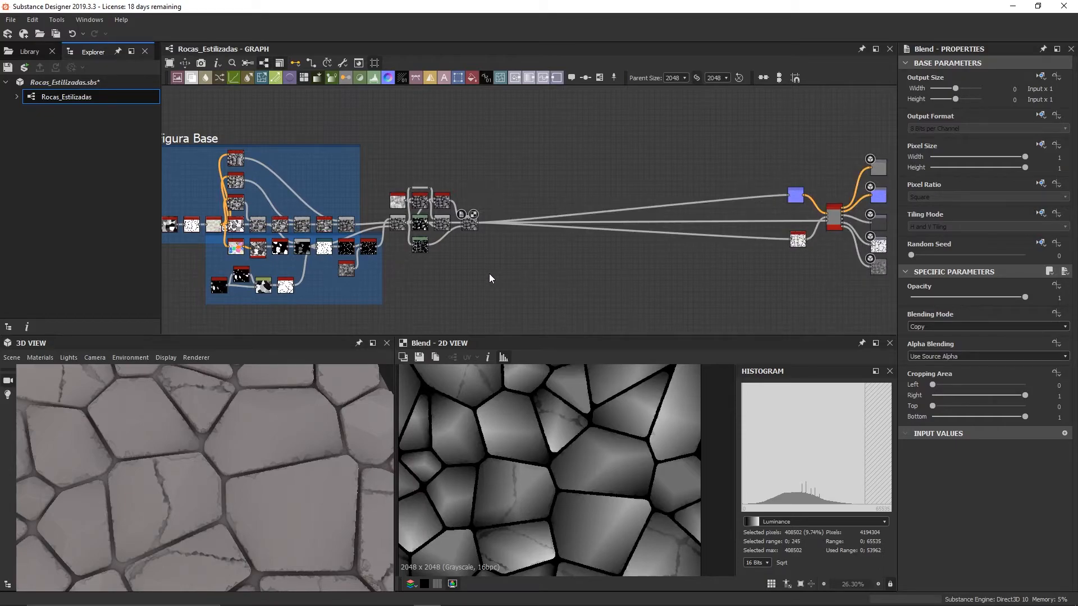
Frame the Clouds 2, Slope Blur, Levels and Blend nodes together and title the frame "Detalles Medios"
scroll(487, 274, "up", 2)
middle_click_drag(479, 274, 586, 286)
left_click_drag(456, 129, 580, 244)
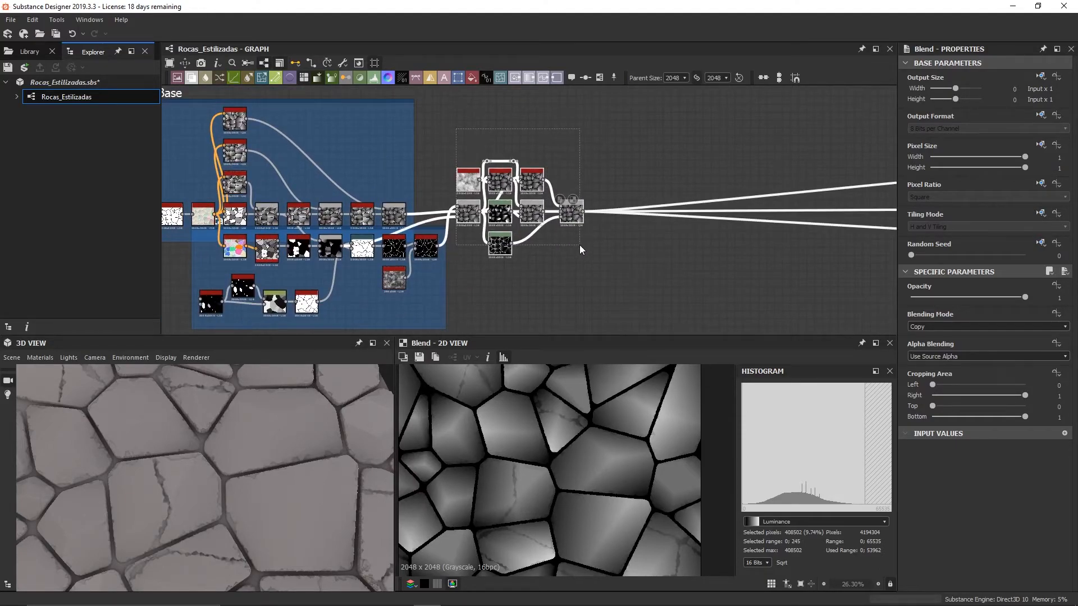
left_click(599, 78)
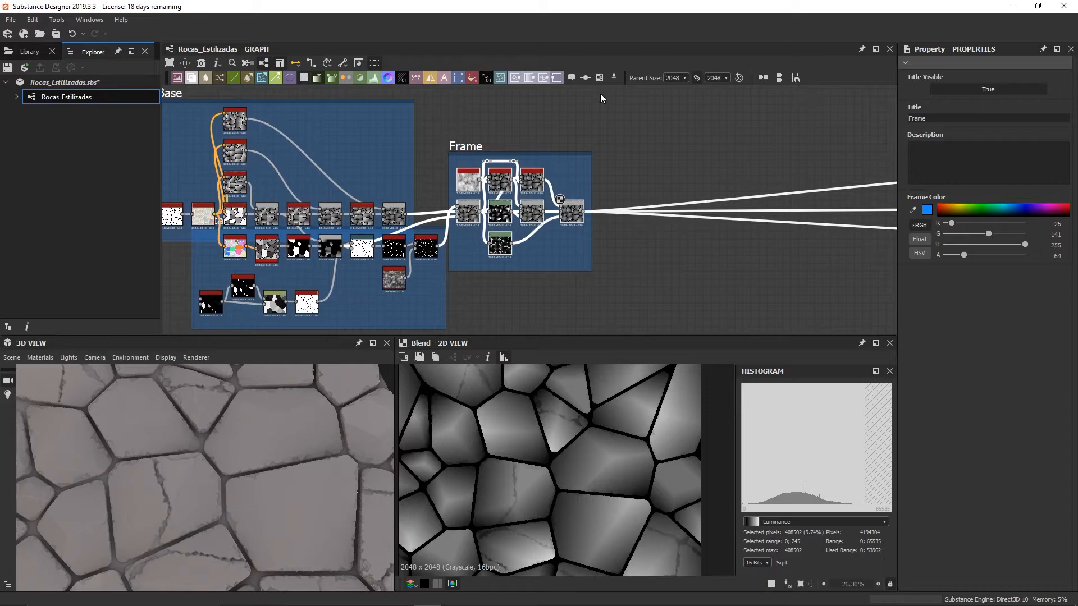
left_click_drag(937, 117, 888, 117)
type("Detalles Medios")
key("Return")
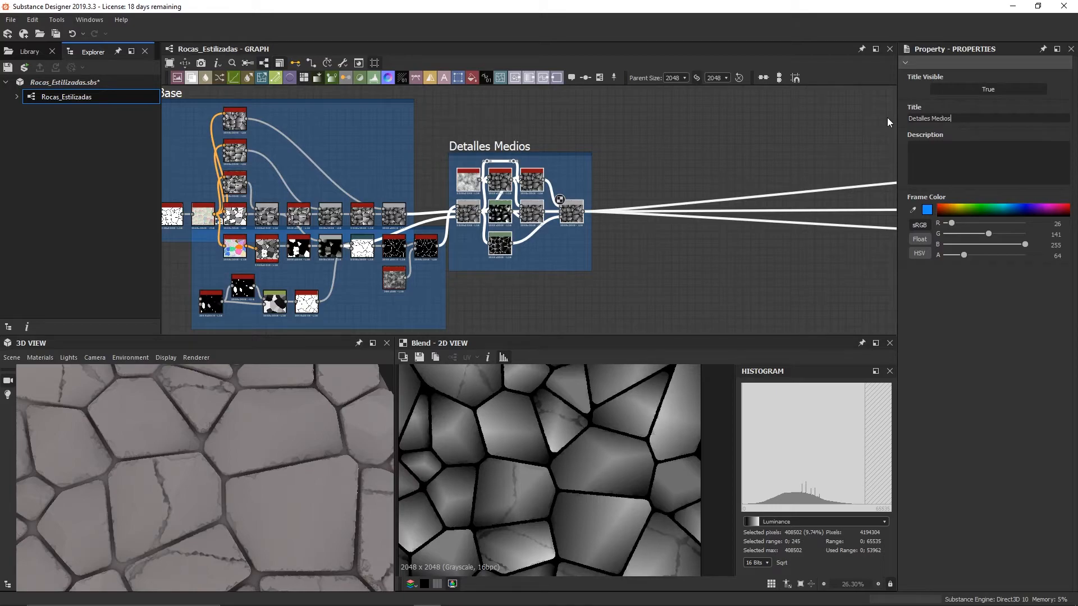
left_click(643, 281)
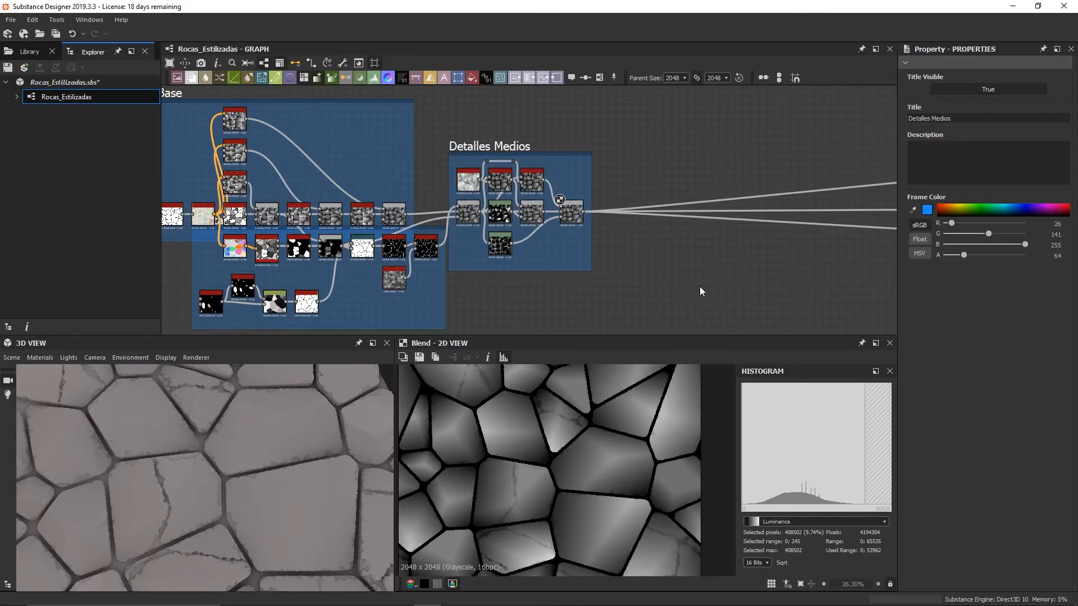
Add a Fractal Sum Base noise node beside the Detalles Medios frame and inspect its pattern and parameters
middle_click_drag(688, 291, 670, 262)
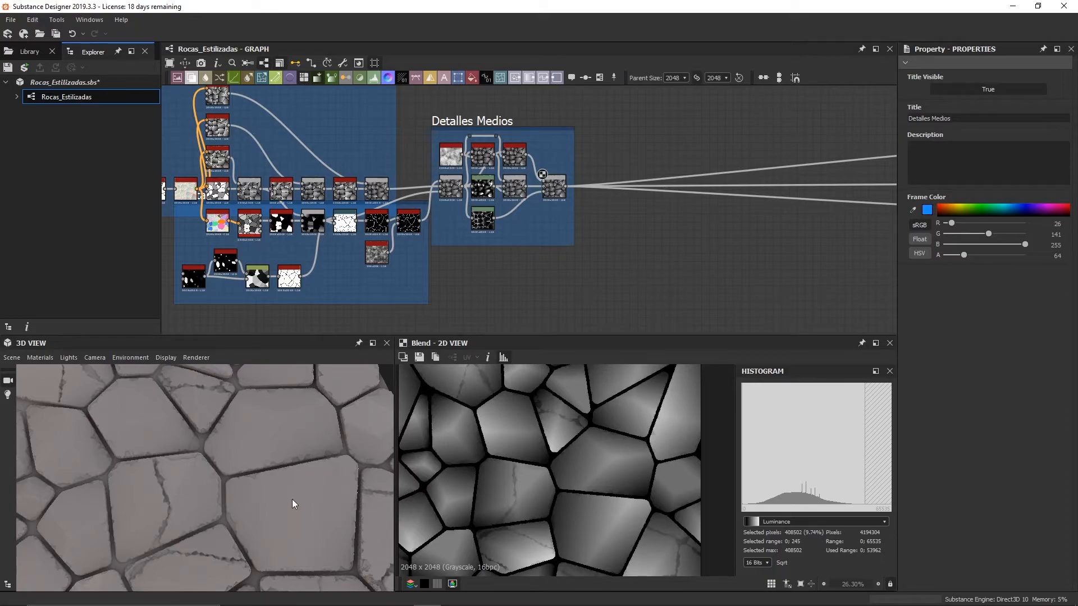
scroll(277, 511, "up", 5)
scroll(123, 480, "down", 4)
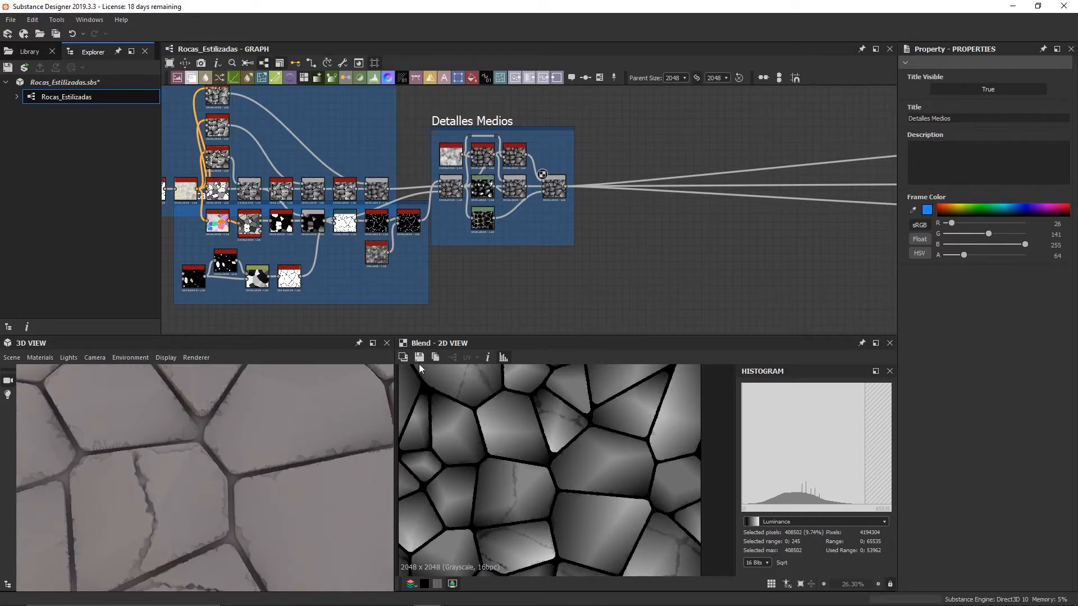
scroll(611, 241, "up", 6)
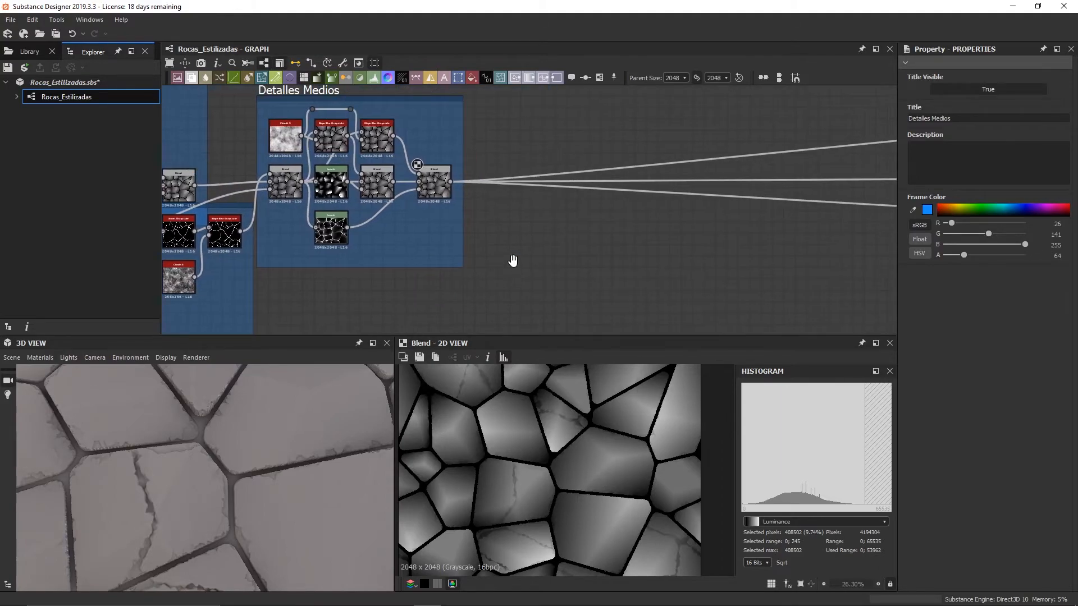
key("space")
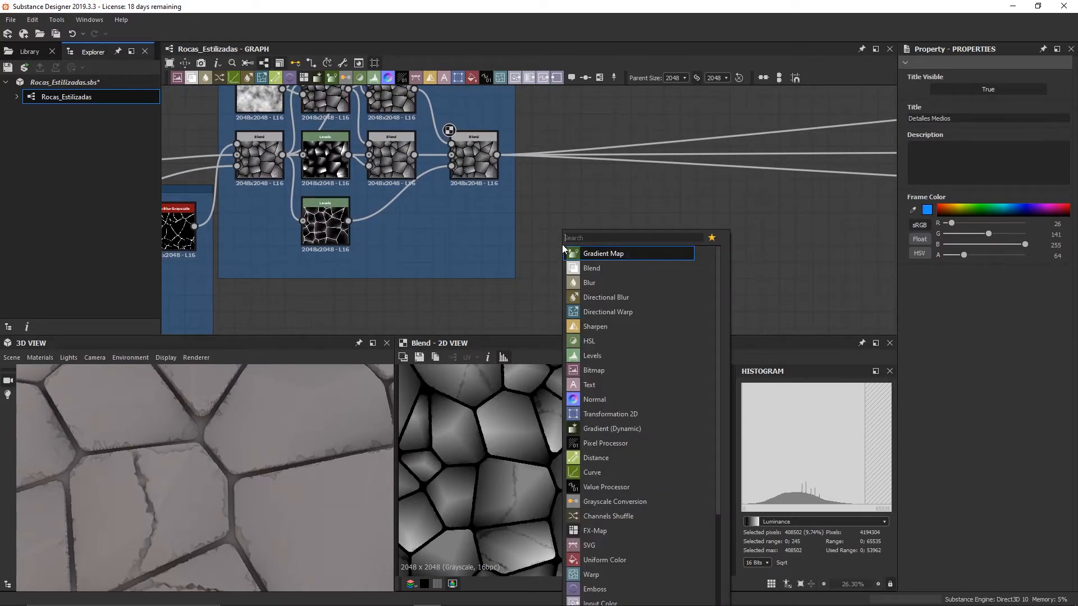
type("fracta")
key("Down")
key("Down")
key("Down")
key("Down")
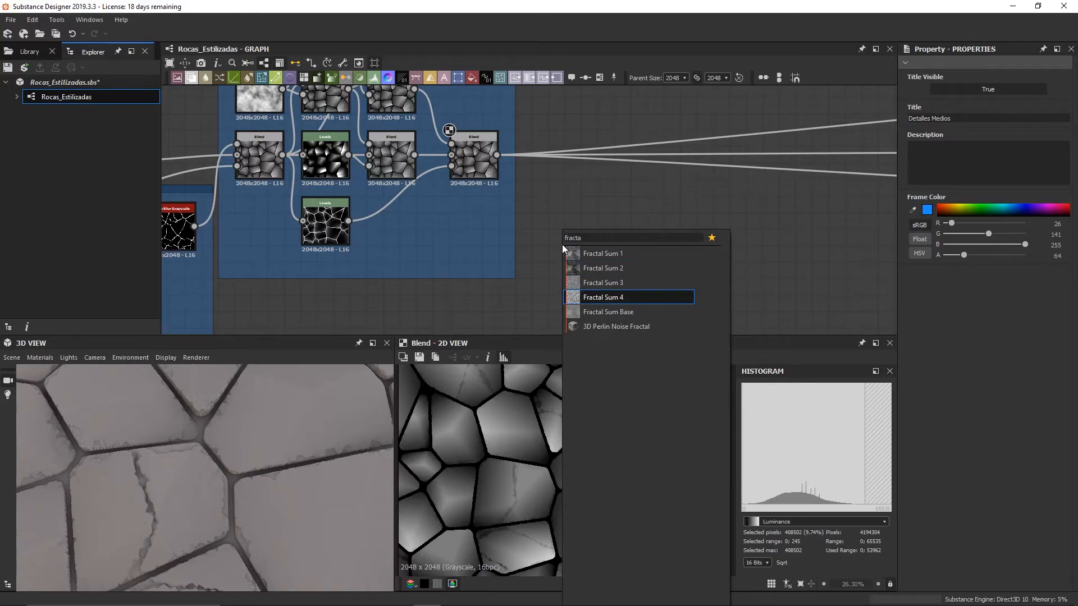
key("Return")
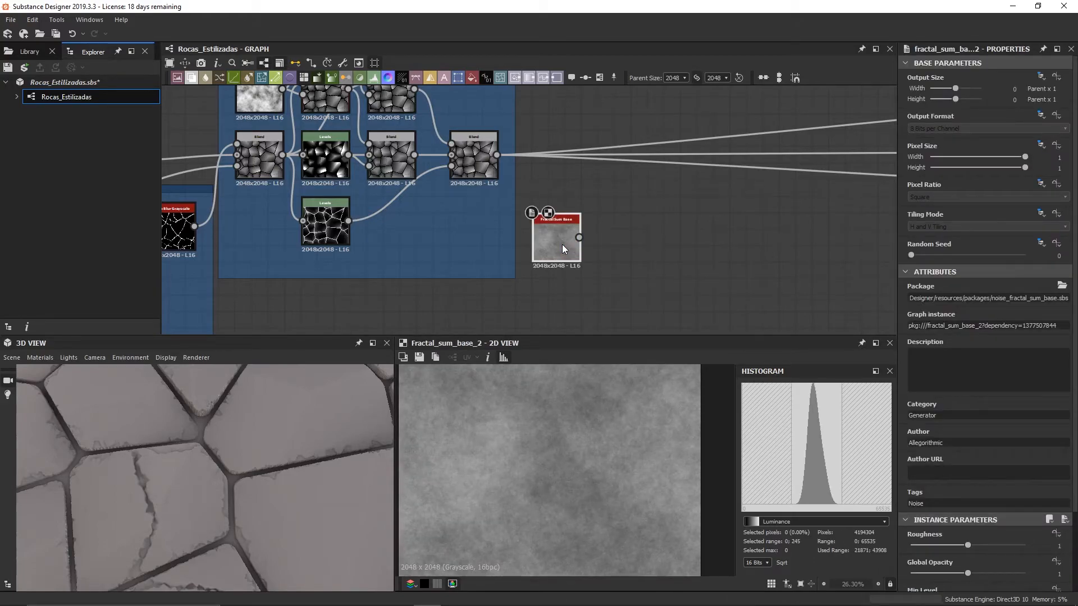
scroll(1022, 505, "down", 3)
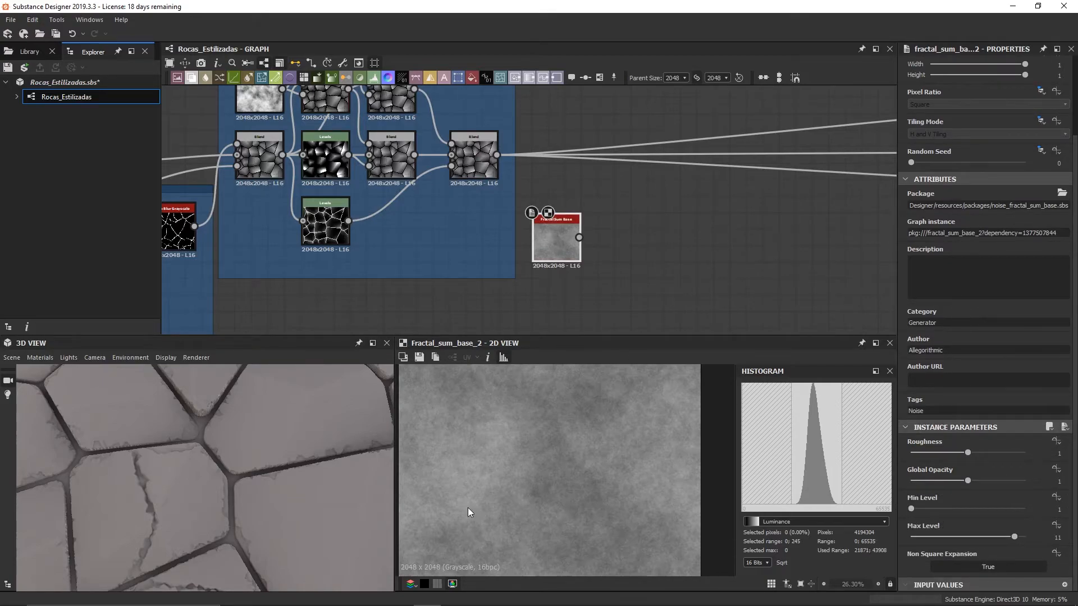
scroll(506, 500, "down", 3)
scroll(544, 489, "up", 4)
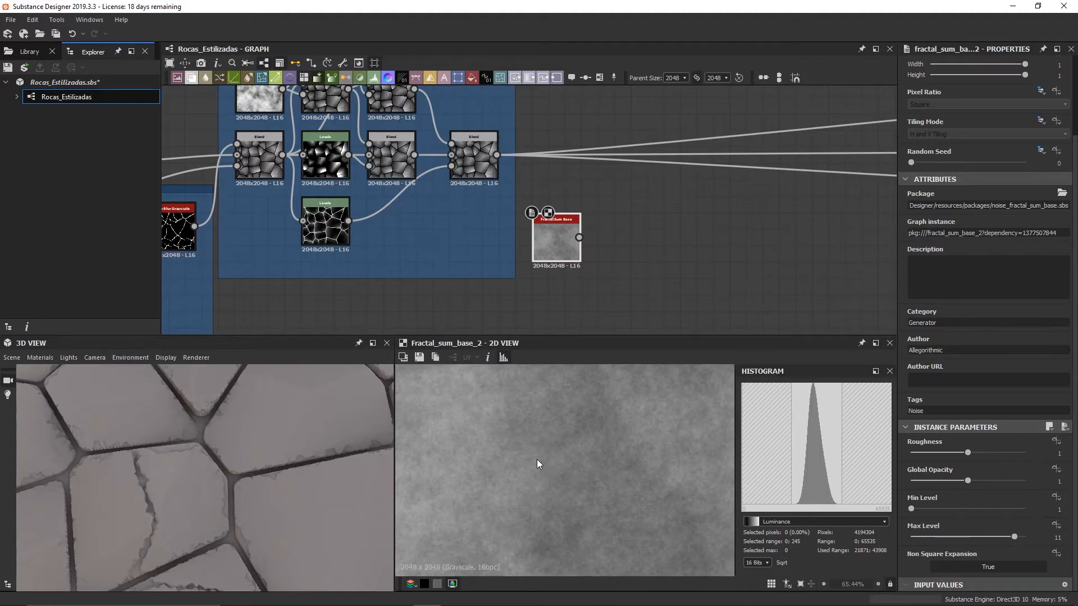
scroll(535, 458, "down", 2)
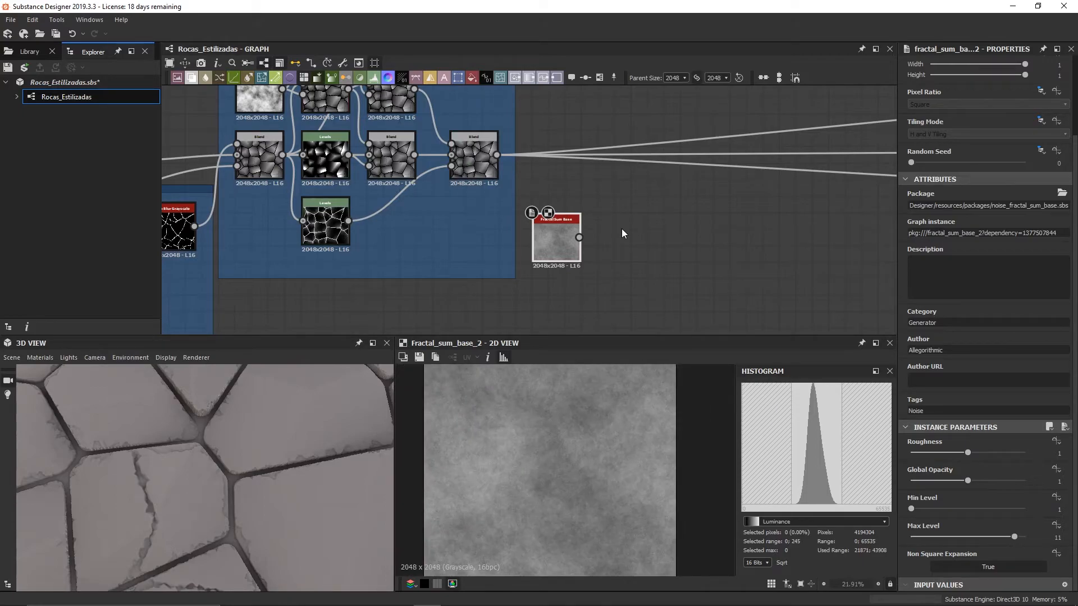
Add a Blend node, connecting the last Detalles Medios Blend to its background and Fractal Sum Base to its foreground
middle_click_drag(632, 165, 554, 226)
key("space")
type("blend")
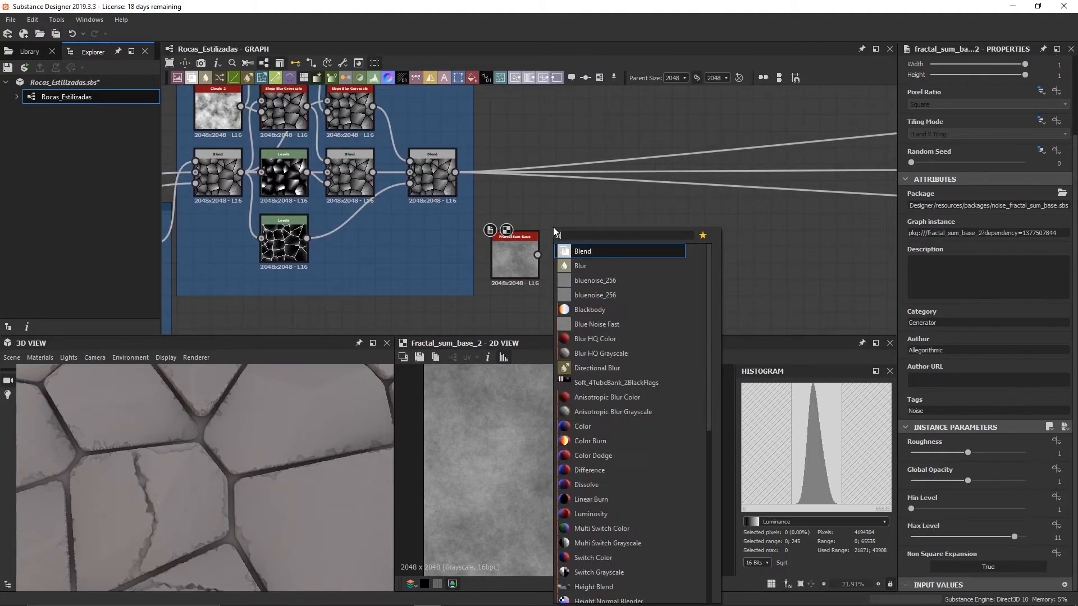
key("Return")
mouse_move(454, 172)
left_mouse_down()
mouse_move(526, 222)
mouse_move(574, 208)
left_mouse_up()
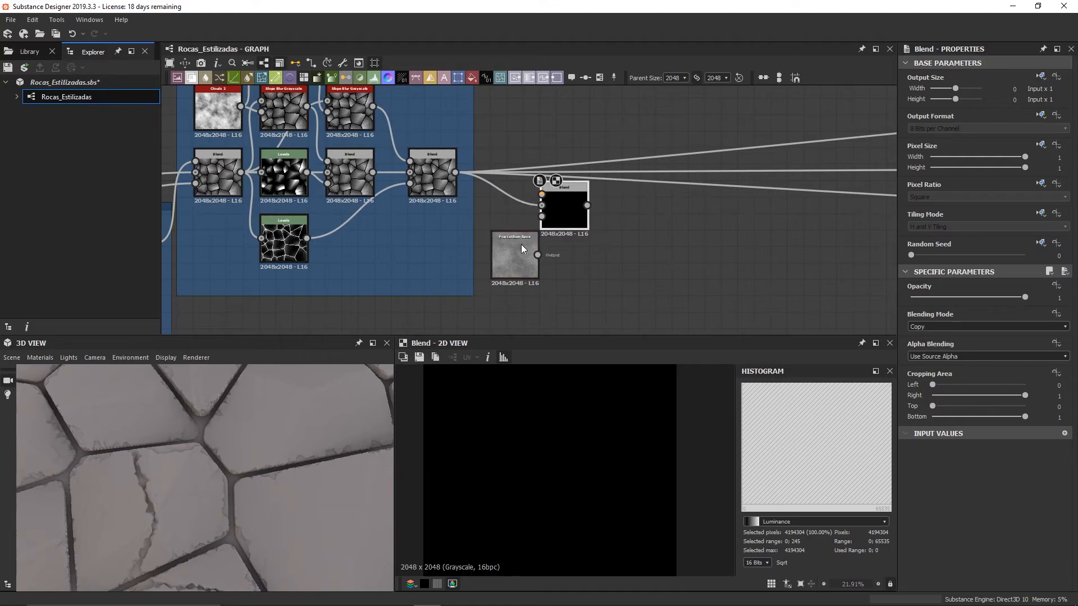
left_click_drag(524, 253, 507, 163)
left_click_drag(521, 115, 542, 194)
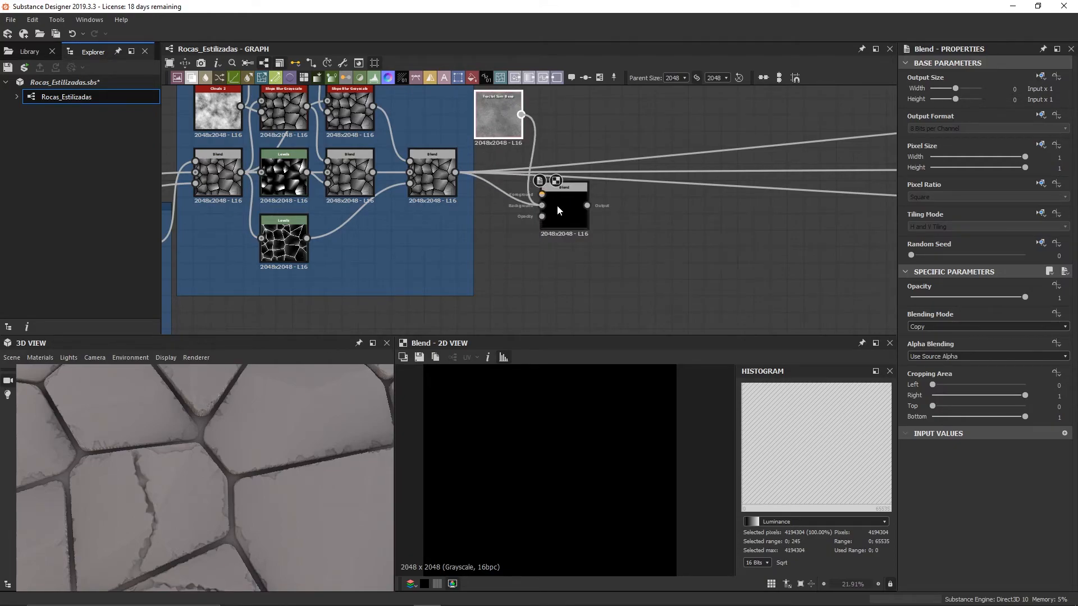
Transfer the Detalles Medios Blend's output links to the new Blend's output and align the Fractal Sum Base and Blend nodes in the graph
left_click(498, 125)
middle_click_drag(497, 126, 522, 204)
left_click_drag(522, 204, 522, 191)
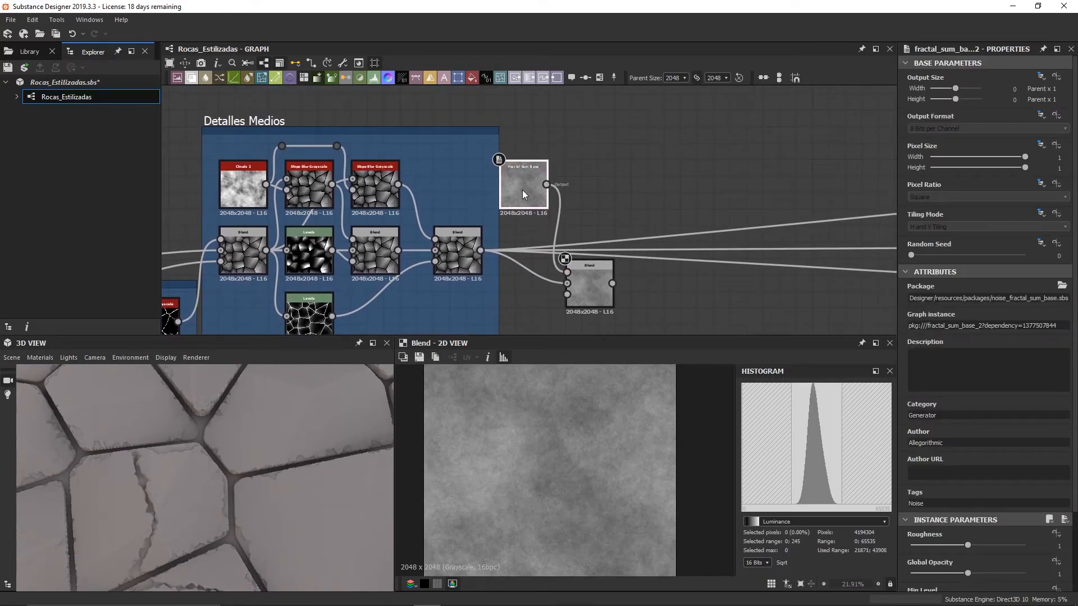
left_click(587, 274)
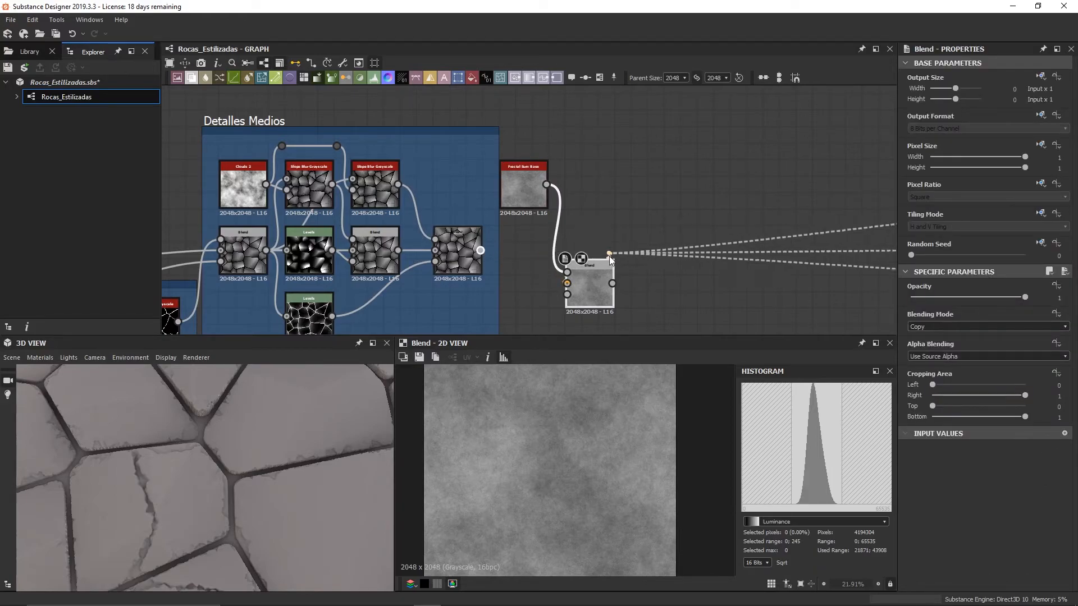
left_click_drag(598, 284, 601, 261)
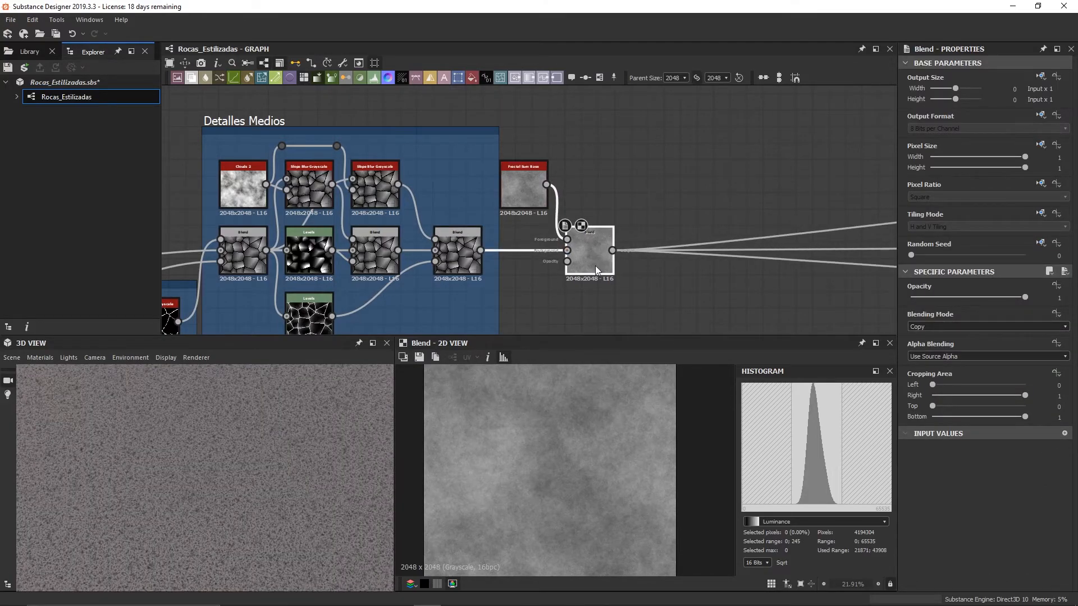
mouse_move(192, 468)
left_mouse_down()
mouse_move(183, 510)
mouse_move(203, 485)
left_mouse_up()
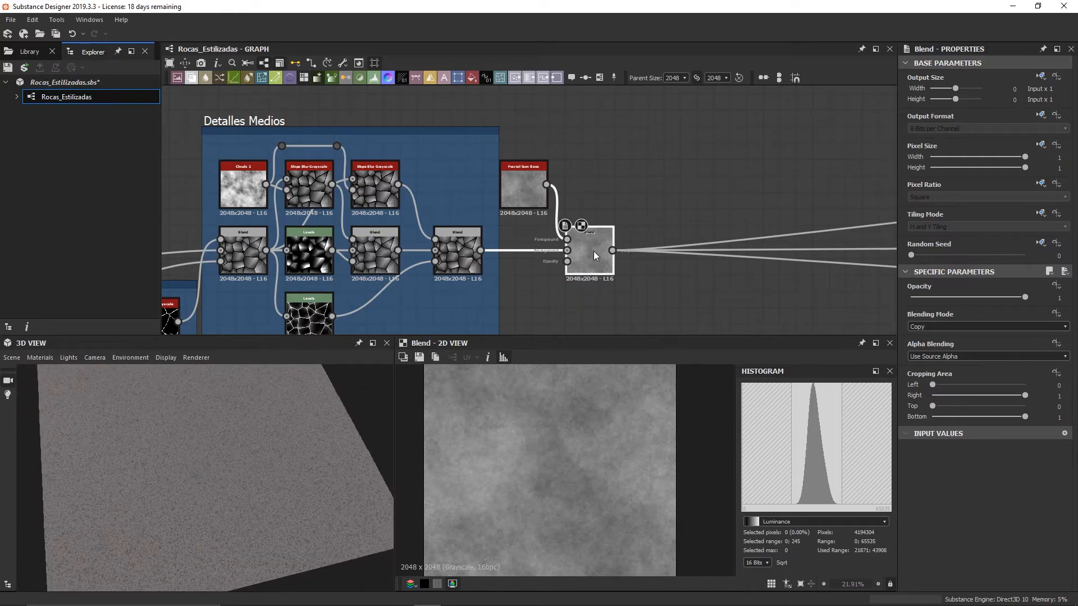
Set the new Blend's blending mode to Soft Light with an opacity of 0.2
left_click(955, 326)
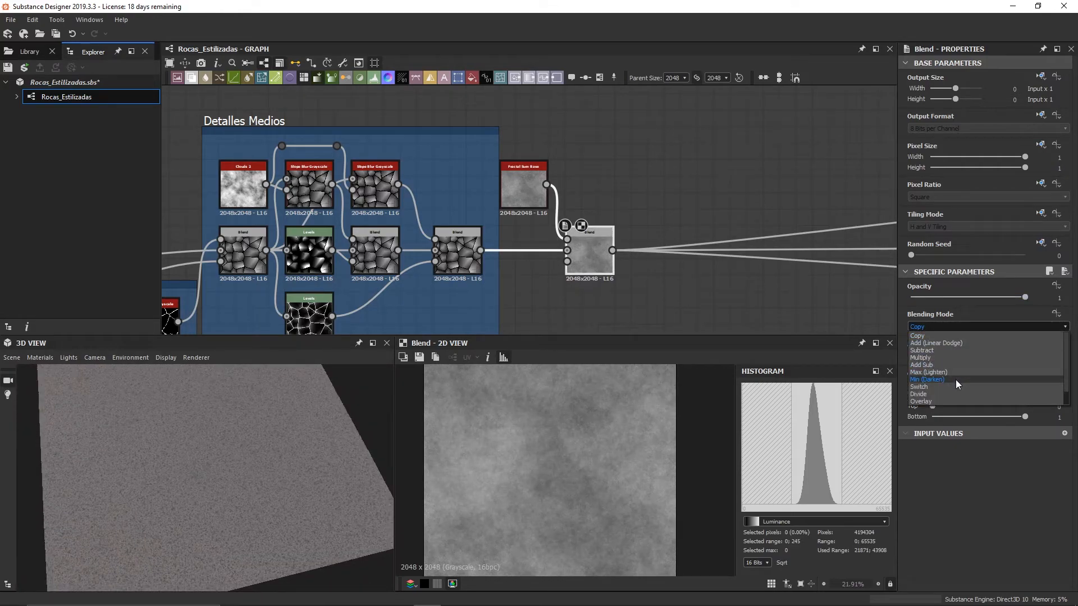
scroll(951, 381, "down", 1)
left_click(947, 400)
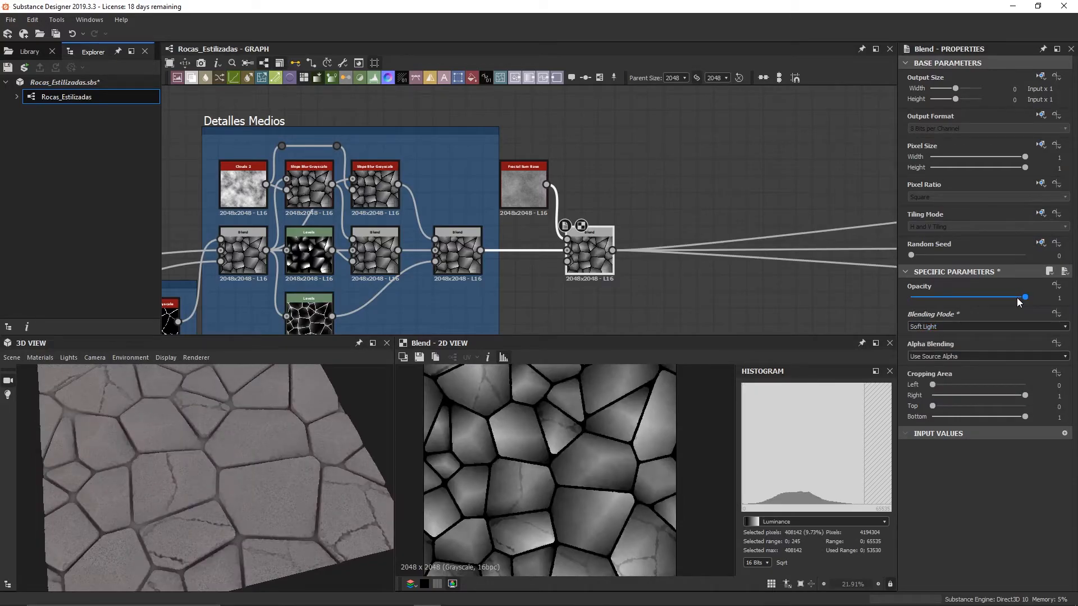
double_click(1060, 298)
type("0.2")
key("Return")
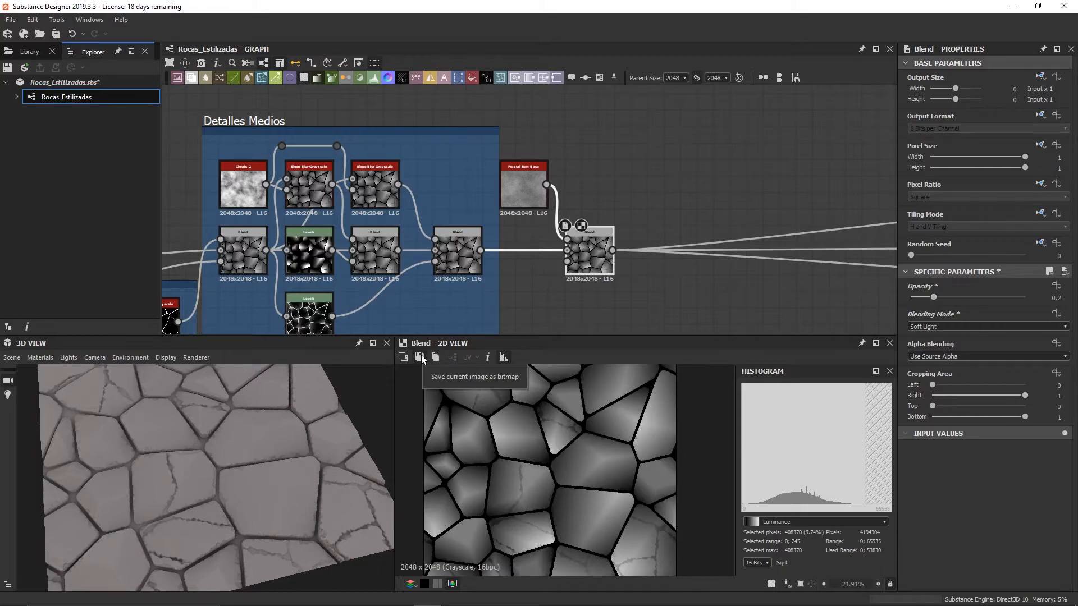
Set the Normal node's intensity to 5
middle_click_drag(608, 208, 226, 287)
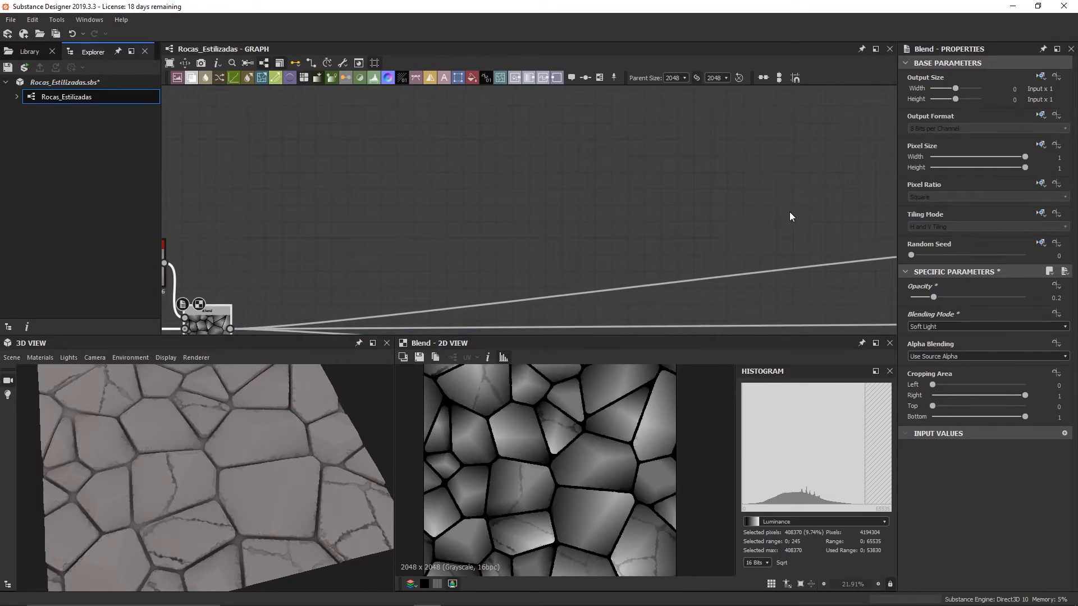
middle_click_drag(789, 216, 452, 214)
left_click(655, 250)
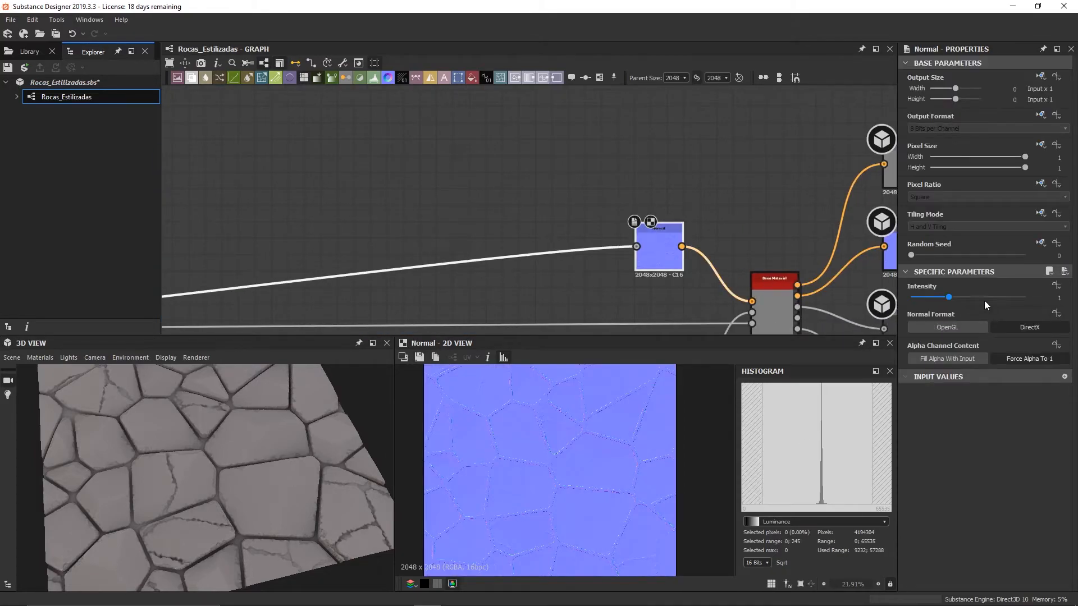
left_click(1074, 298)
type("5")
key("Return")
Examine the fine surface noise on the rocks in the 3D view and in the Ambient Occlusion (HBAO) map
scroll(211, 530, "up", 10)
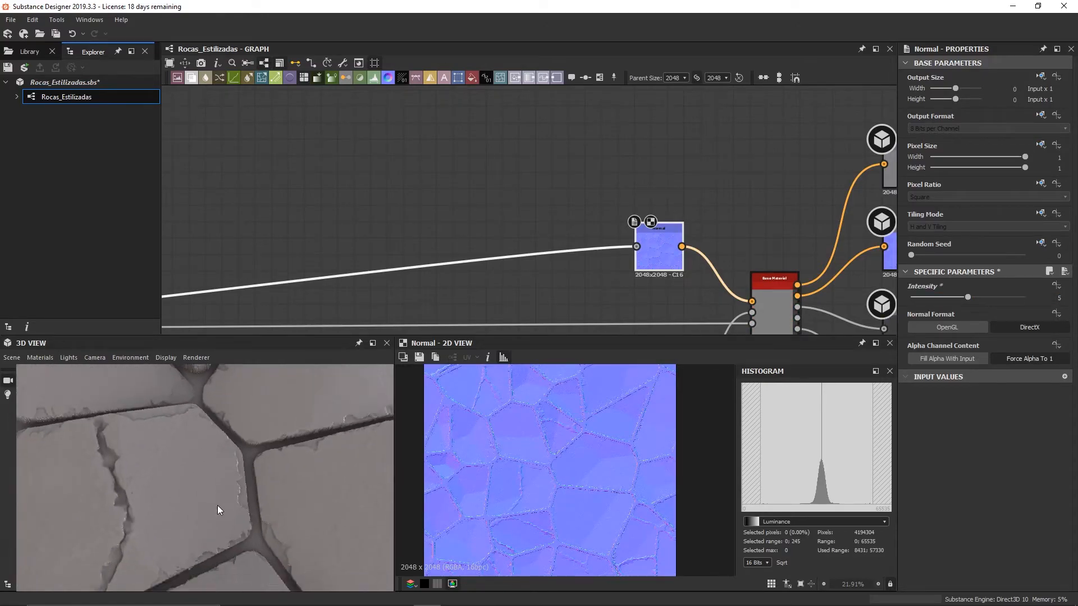
scroll(222, 503, "up", 2)
left_click_drag(223, 509, 228, 521)
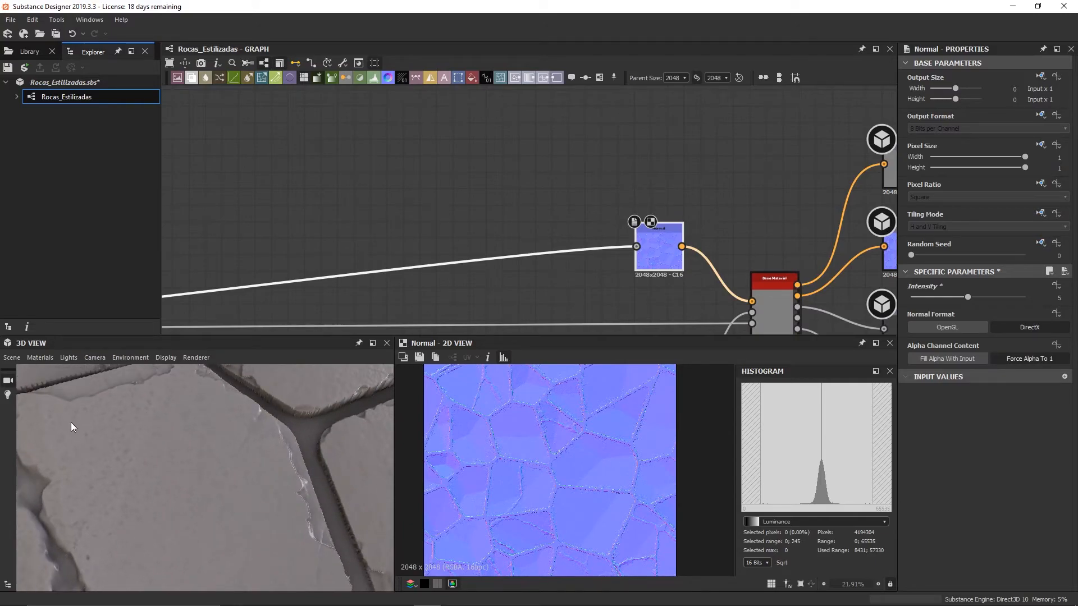
left_click_drag(108, 481, 174, 510)
middle_click_drag(401, 306, 300, 137)
left_click(542, 230)
scroll(511, 458, "up", 5)
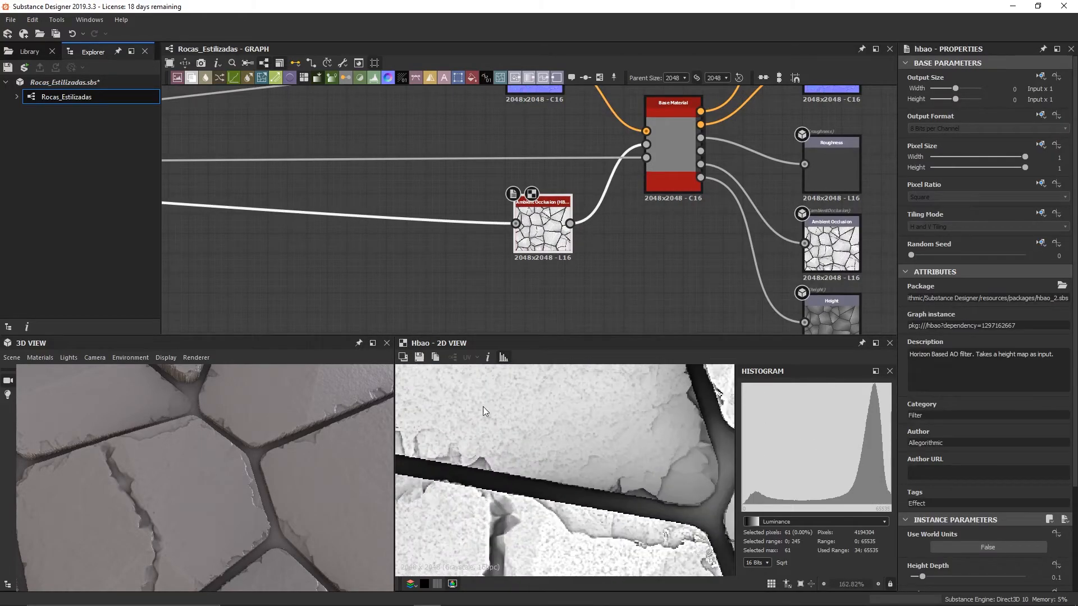
scroll(473, 399, "down", 5)
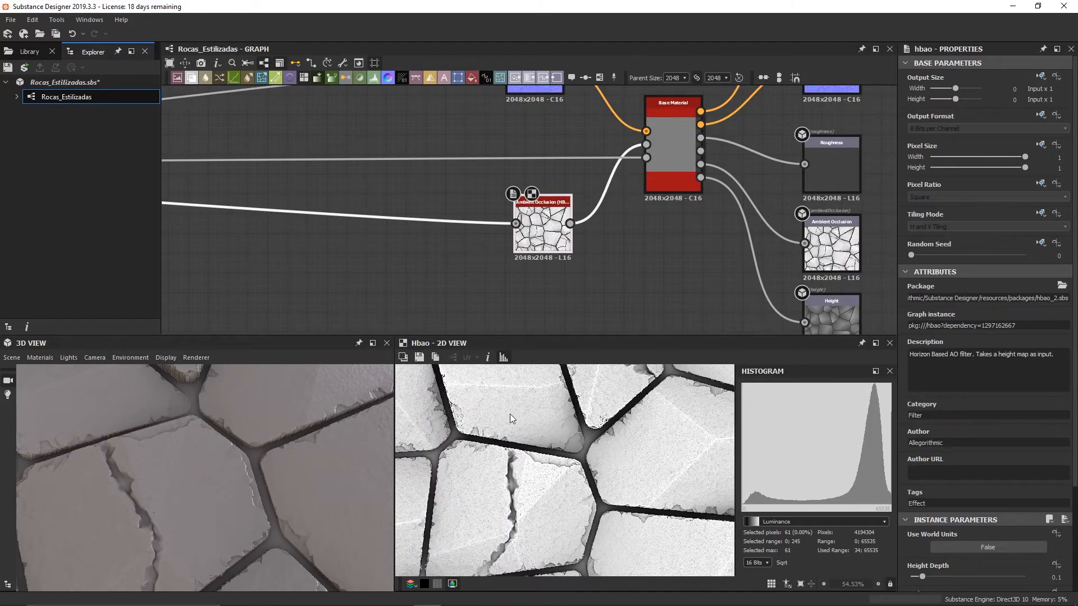
scroll(382, 244, "down", 10)
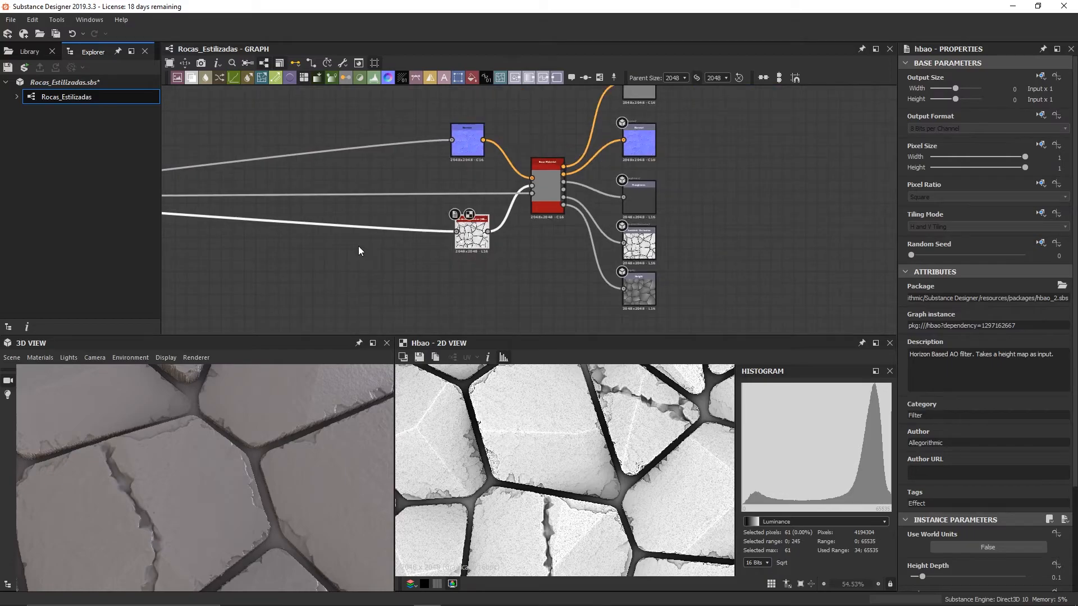
scroll(673, 223, "up", 7)
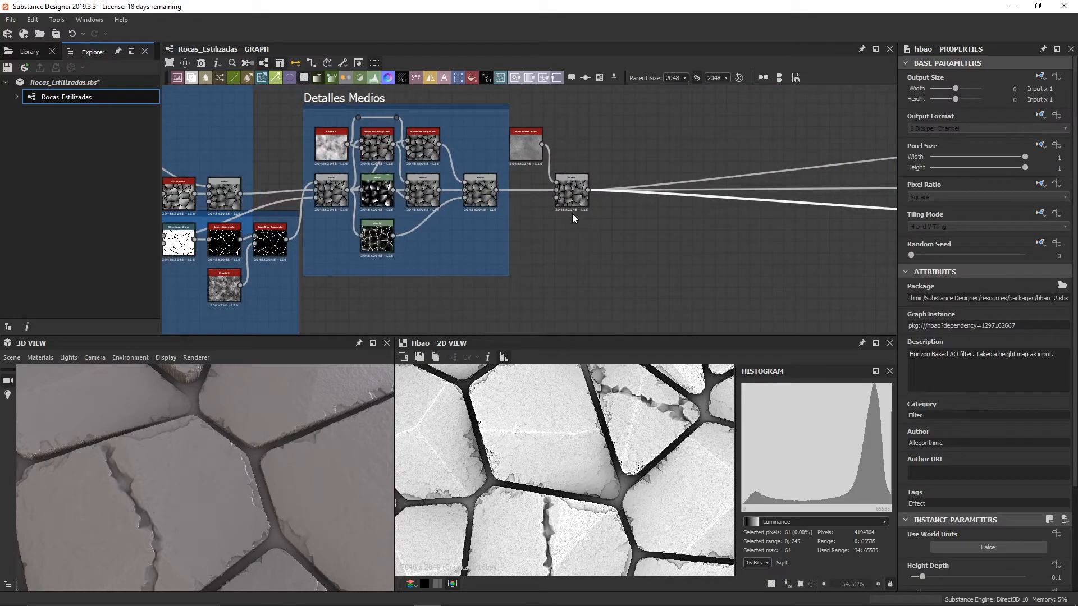
Move the Fractal Sum Base and its Blend farther from the Detalles Medios frame and widen that frame to make room
left_click(567, 192)
left_click(660, 232)
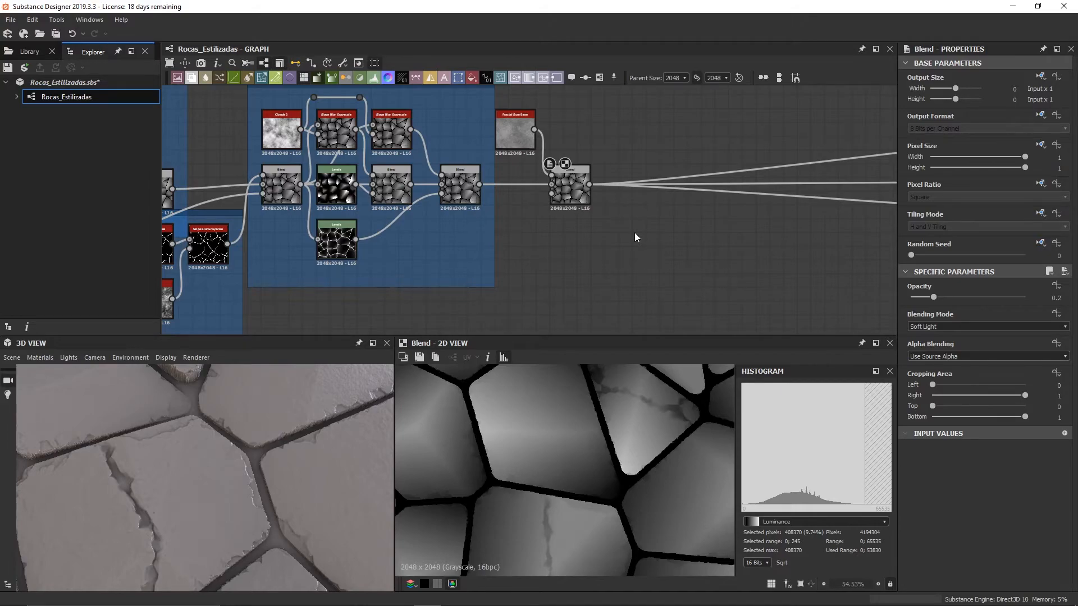
left_click_drag(618, 217, 740, 149)
left_click(596, 163)
scroll(597, 164, "down", 2)
middle_click_drag(598, 177, 629, 232)
left_click_drag(553, 192, 668, 192)
Add a Moisture Noise node and place it in the Detalles Medios frame below the last Blend
scroll(187, 246, "down", 2)
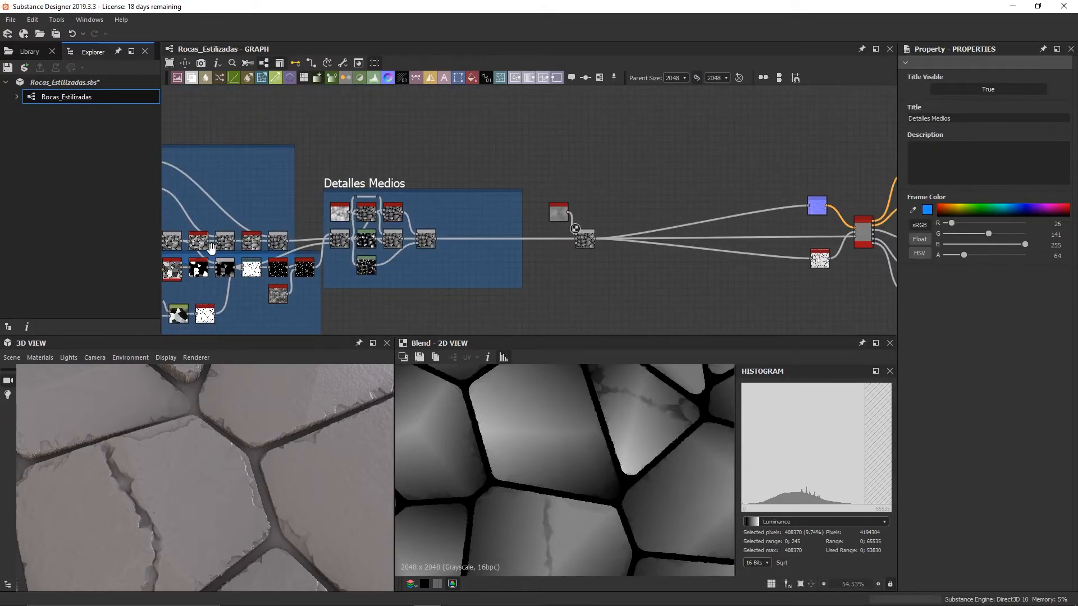
middle_click_drag(208, 243, 289, 203)
scroll(584, 293, "up", 2)
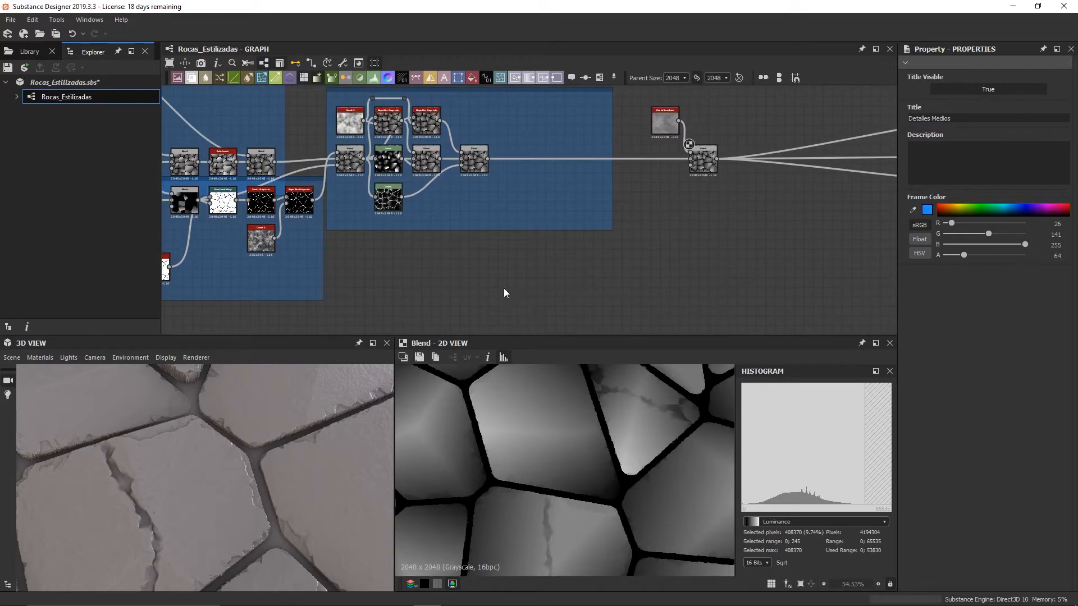
scroll(505, 281, "up", 1)
key("space")
type("mois")
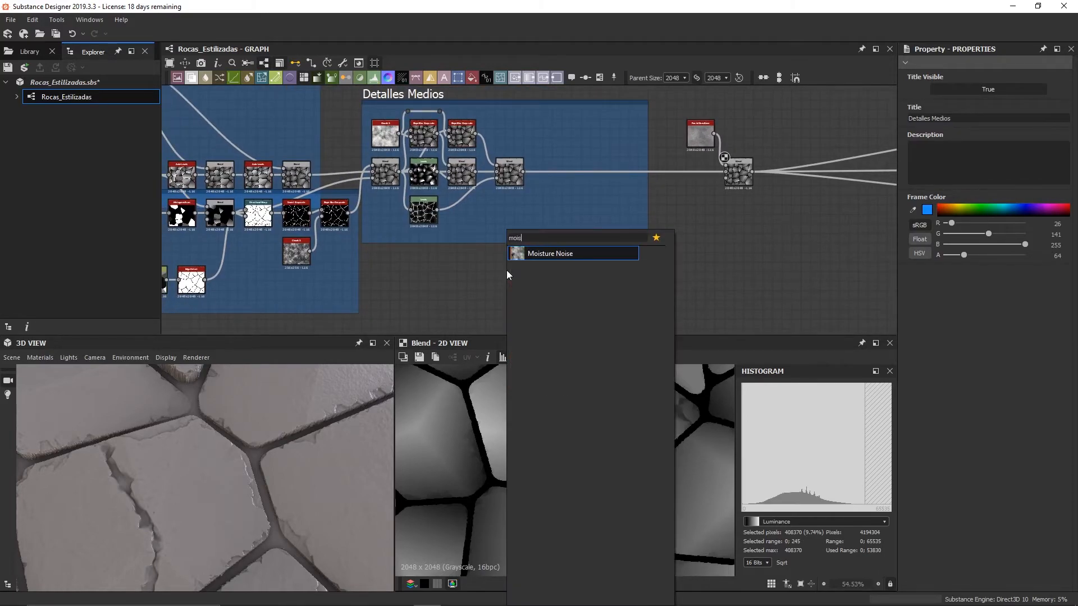
key("Return")
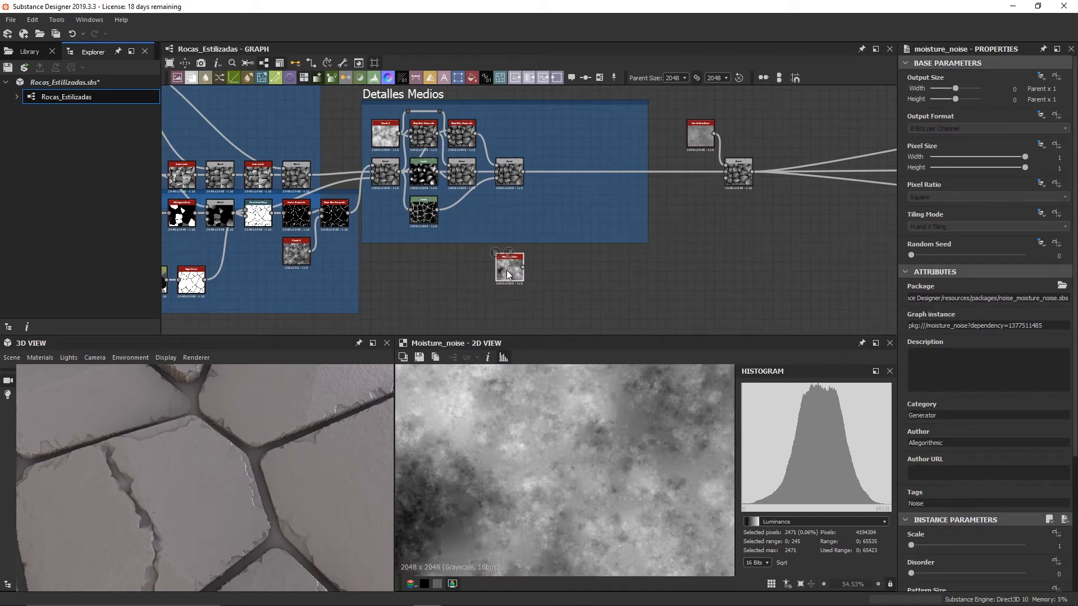
left_click_drag(508, 275, 508, 236)
Add a Levels node fed by the Moisture Noise
scroll(539, 228, "up", 1)
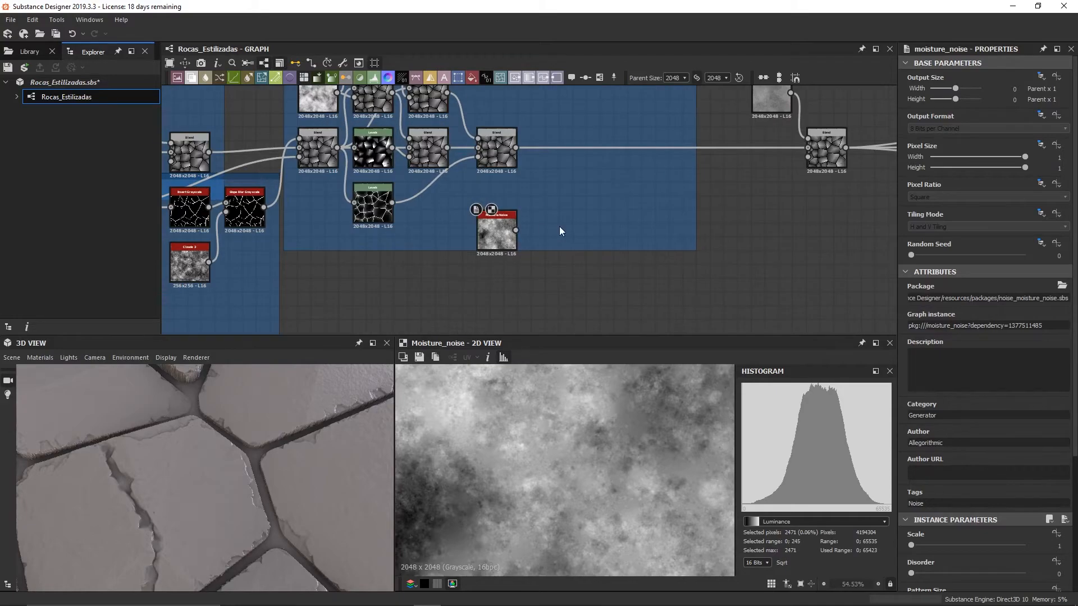
key("space")
type("levels")
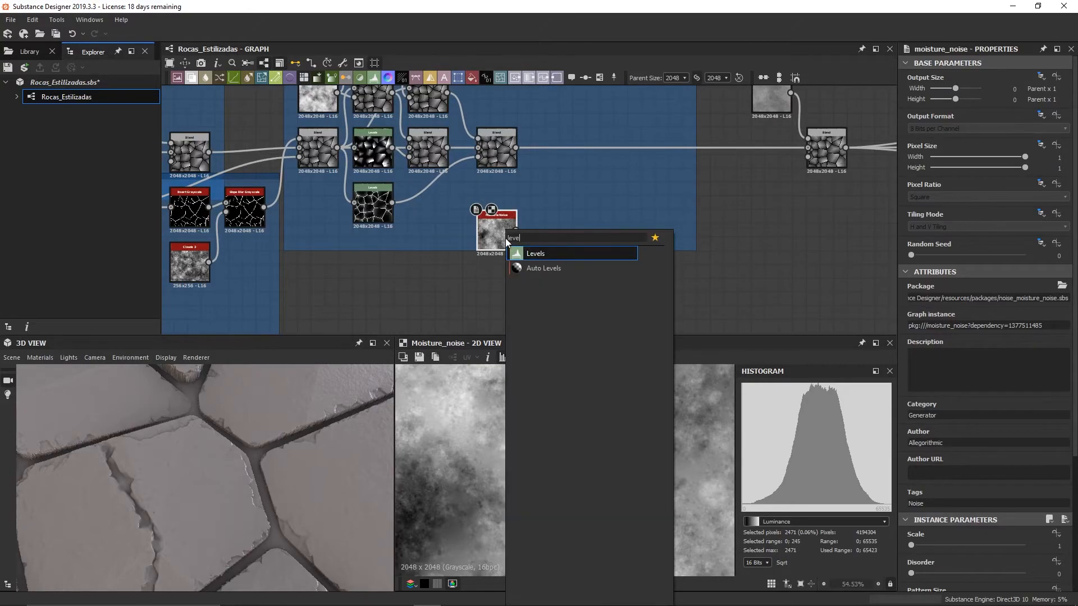
key("Return")
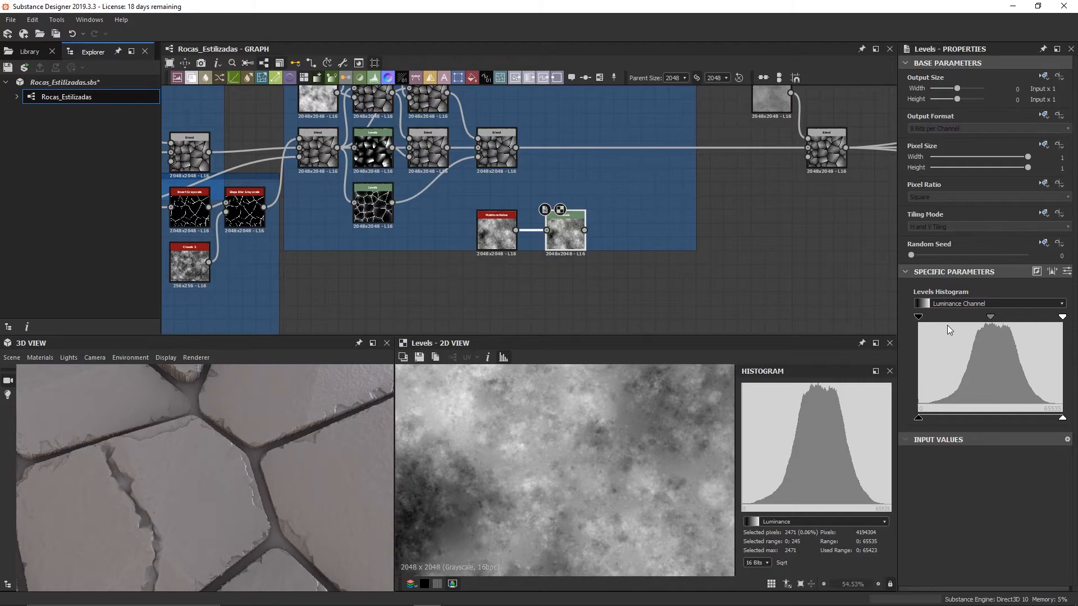
Raise the Levels contrast by pulling the input black and white points inward, and place the node closer to the Moisture Noise
left_click_drag(918, 321, 970, 325)
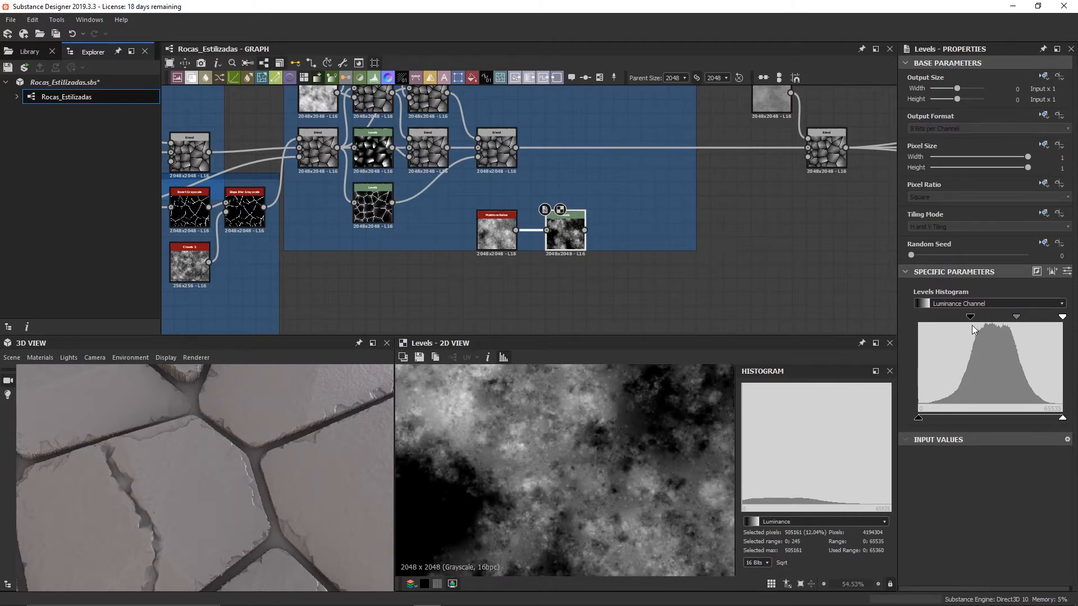
left_click_drag(1062, 318, 1006, 318)
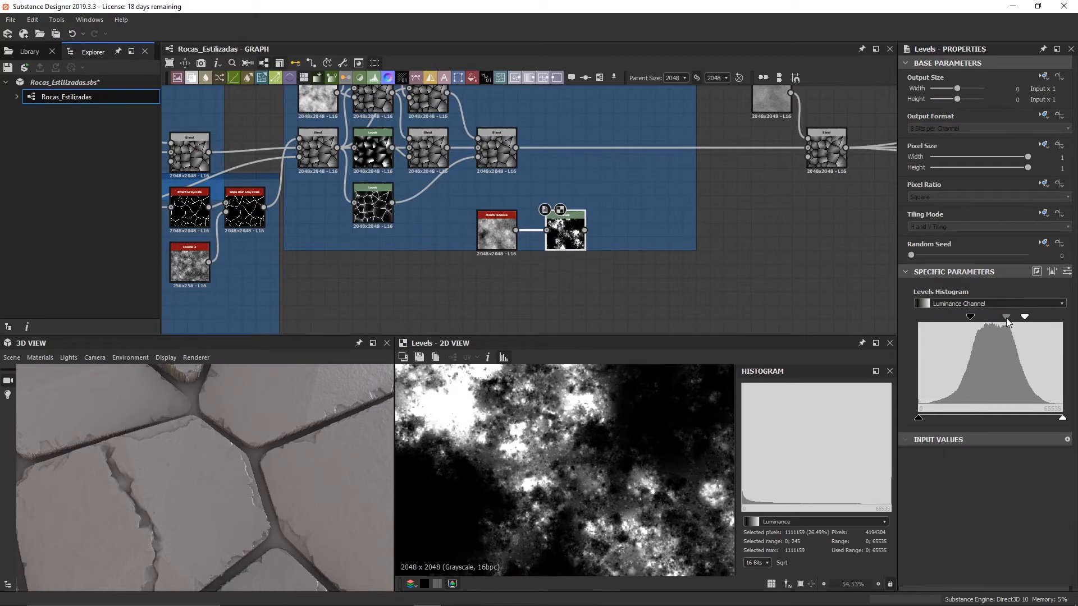
scroll(564, 477, "down", 3)
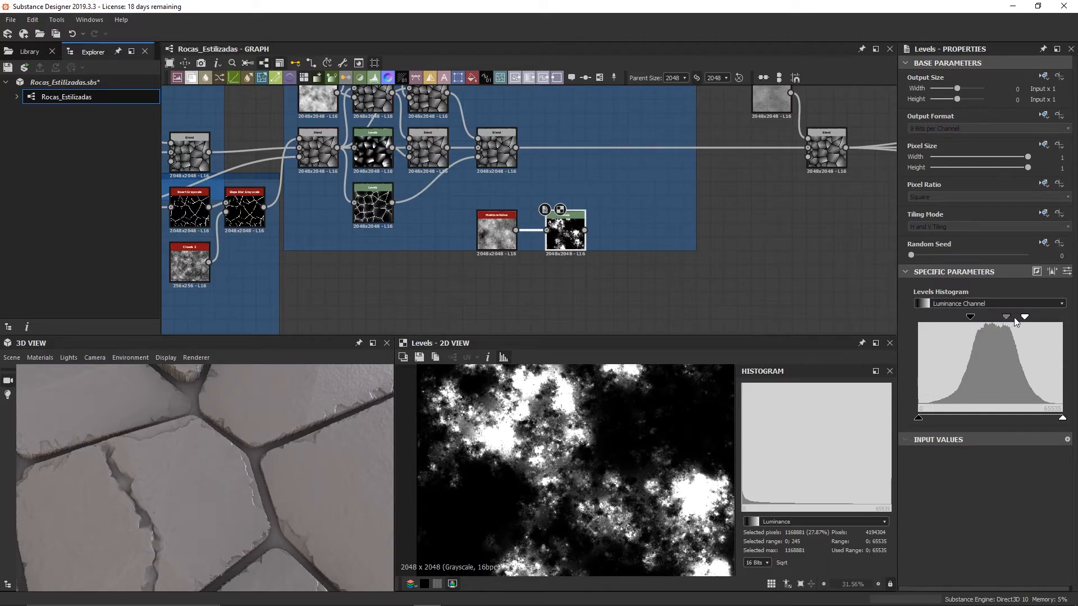
left_click_drag(1025, 317, 1009, 319)
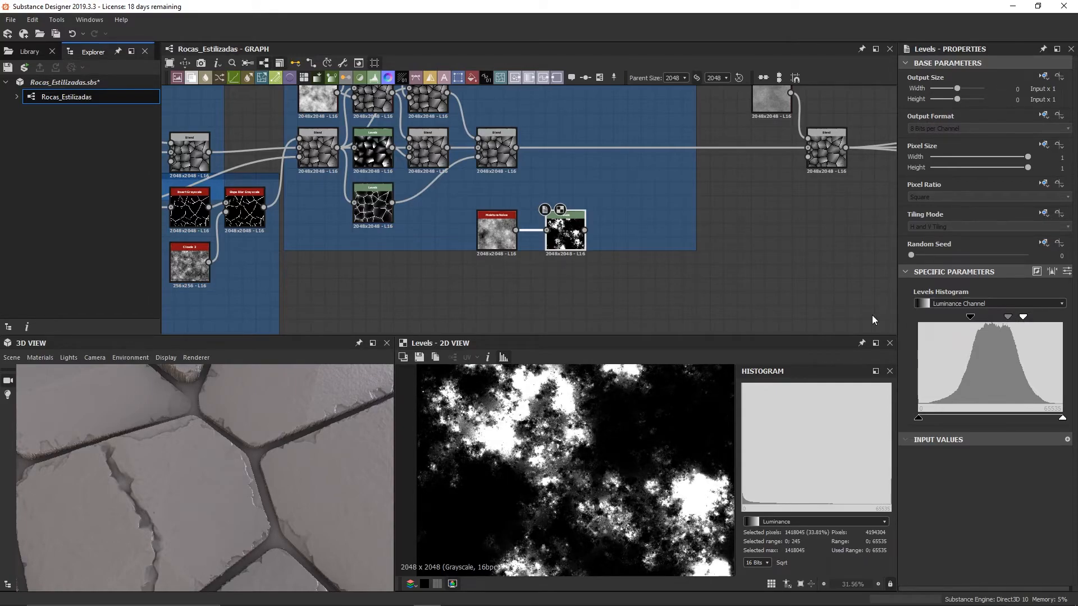
left_click_drag(567, 239, 553, 238)
Add a Blur HQ Grayscale node fed by the Levels node of the Moisture Noise
scroll(241, 487, "down", 5)
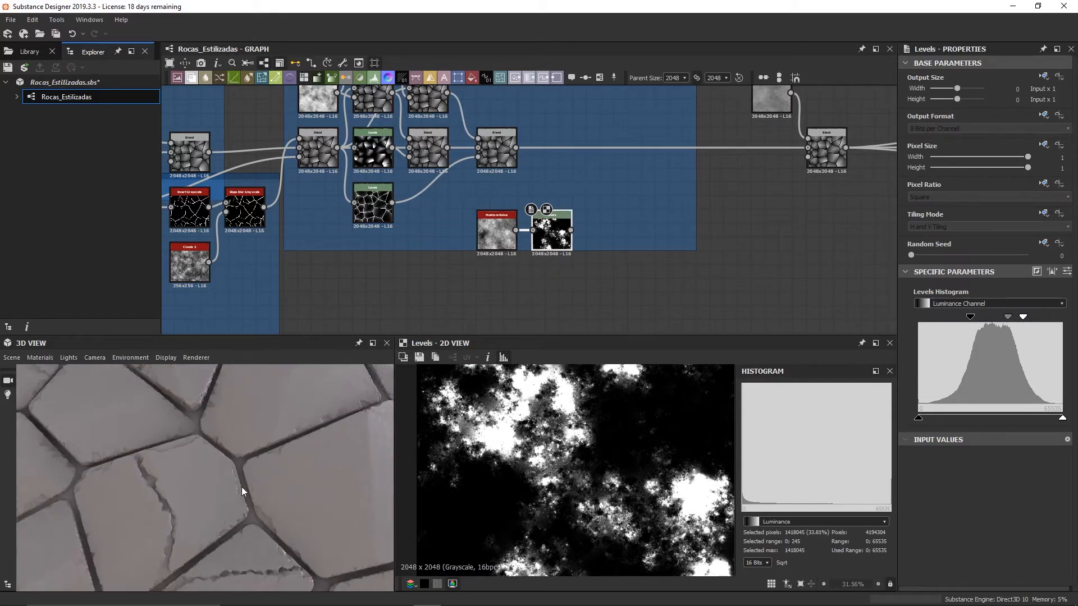
left_click_drag(230, 513, 213, 493)
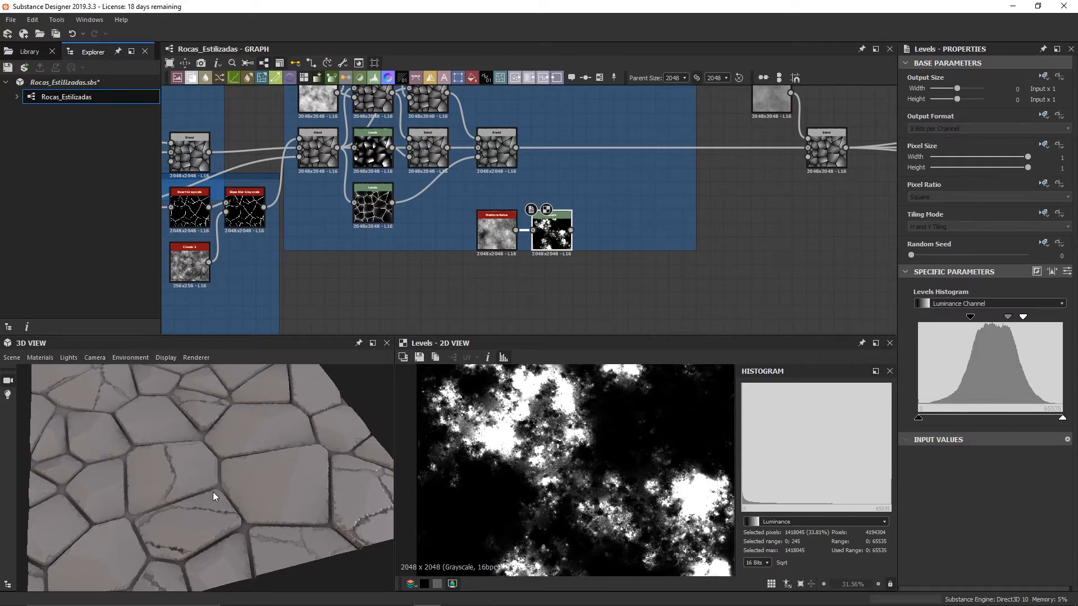
scroll(526, 455, "up", 3)
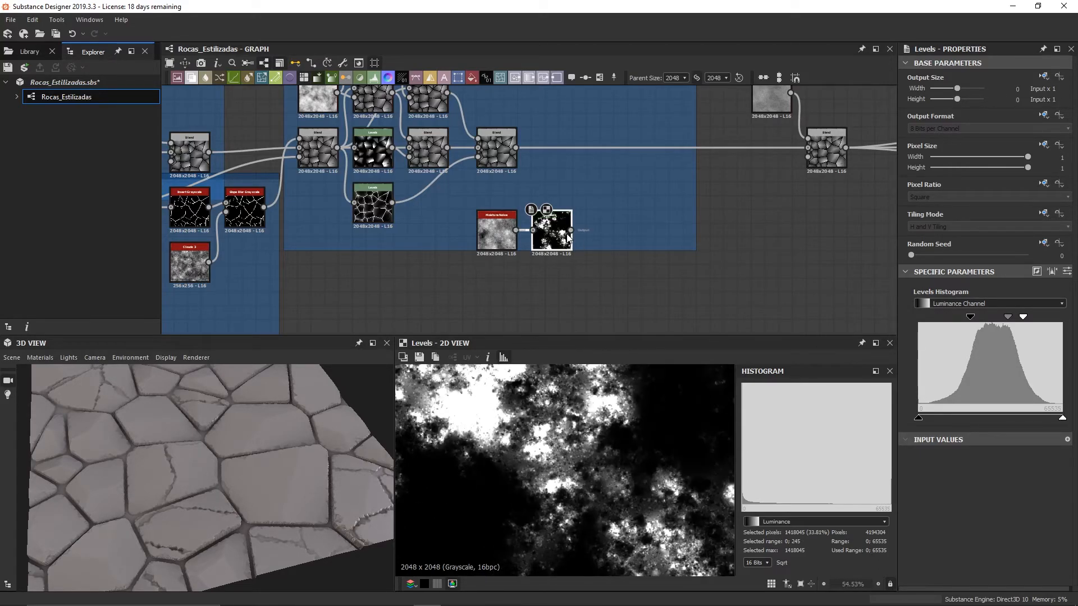
key("space")
type("blur")
key("Down")
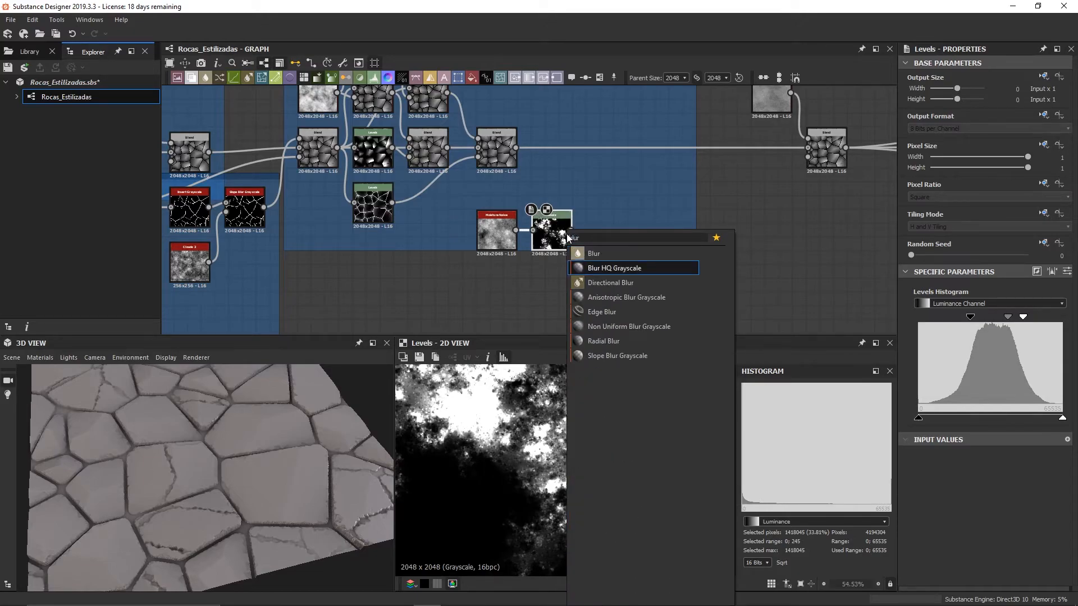
key("Return")
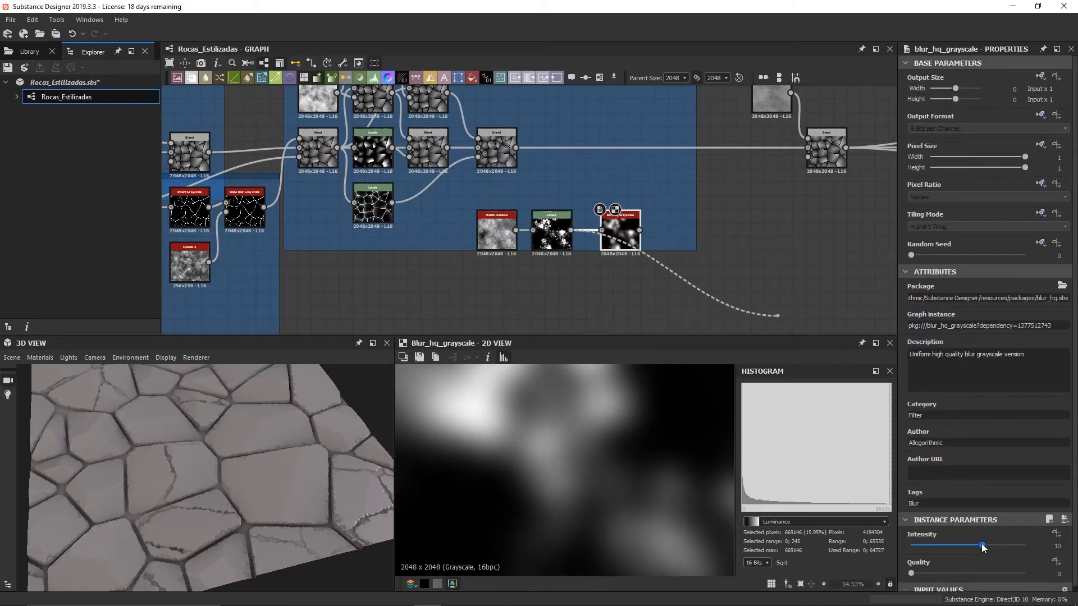
Set the Blur HQ Grayscale's quality to 1 and intensity to 1.12, and place it closer to the Levels node
left_click_drag(925, 573, 1025, 573)
double_click(1058, 546)
type("1.12")
key("Return")
left_click_drag(522, 283, 615, 293)
left_click_drag(615, 250, 602, 250)
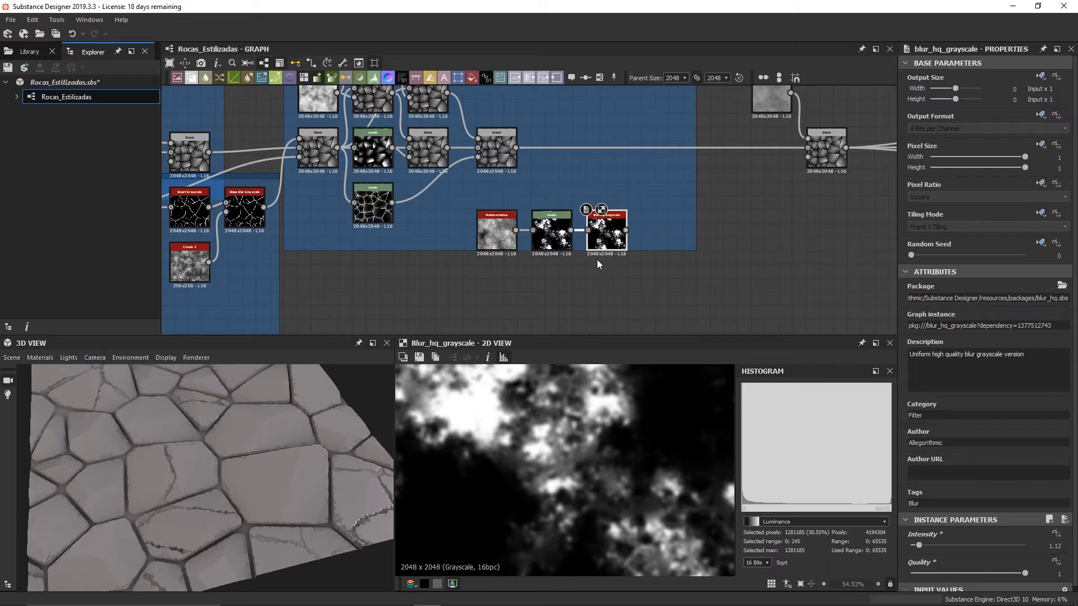
Move the Moisture Noise, Levels and Blur HQ Grayscale nodes together to sit fully inside the Detalles Medios frame
left_click_drag(597, 259, 508, 230)
left_click(523, 285)
left_click(600, 238)
left_click(551, 231)
left_click(499, 237)
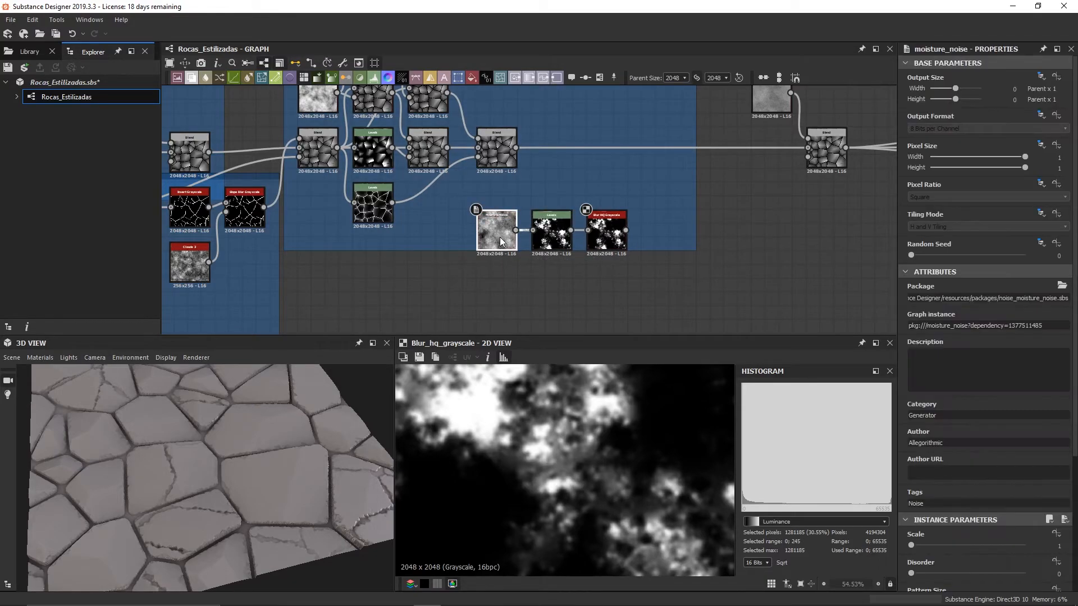
left_click(554, 235, "ctrl")
left_click(613, 233, "ctrl")
key("ctrl+z")
left_click(618, 235, "ctrl")
left_click_drag(618, 235, 576, 221)
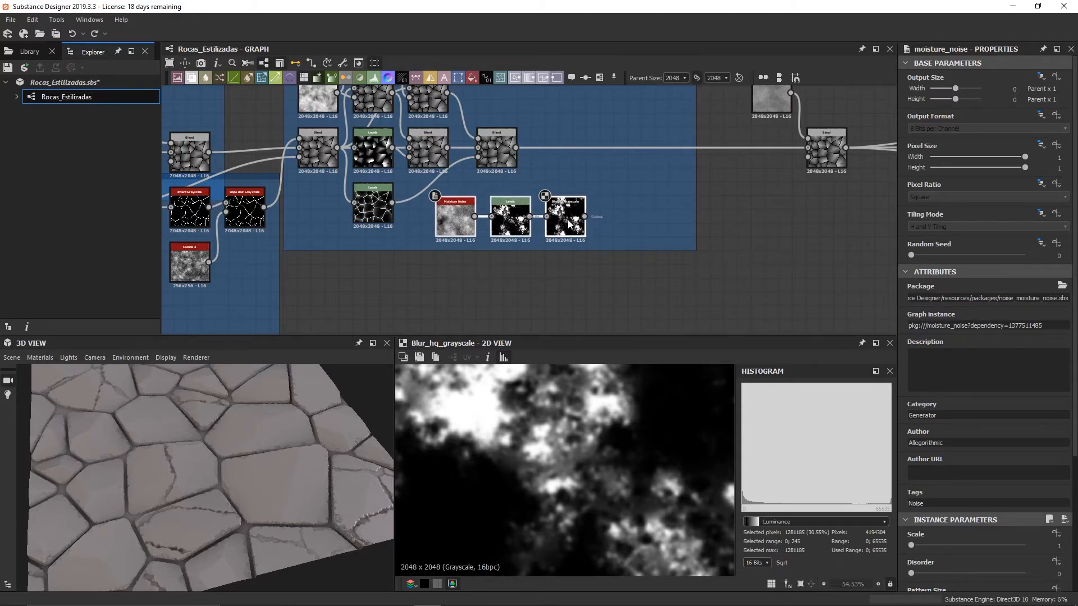
Add a Directional Warp node fed by the Blur HQ Grayscale and place it closer to that node
left_click(568, 223)
key("space")
type("dire")
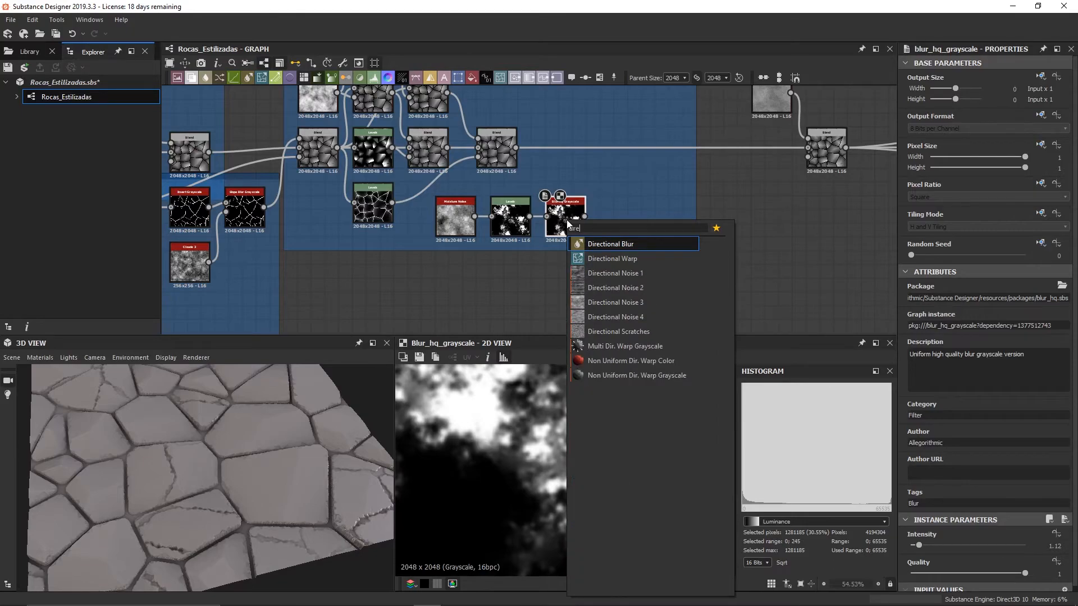
key("Down")
key("Return")
scroll(568, 224, "up", 2)
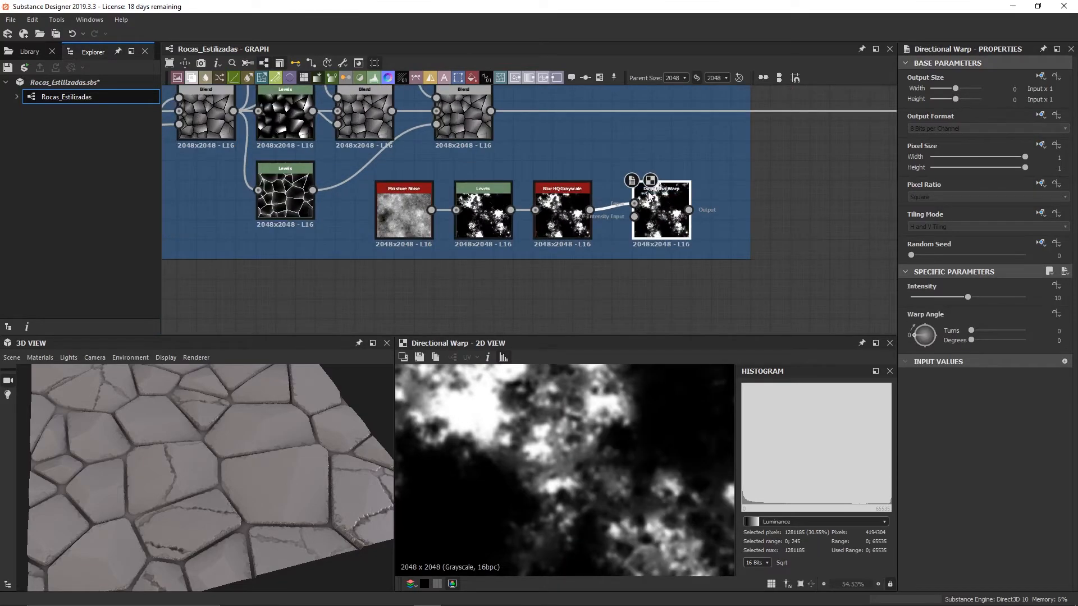
left_click_drag(658, 208, 639, 208)
Connect the RGBA Split's A output to the Directional Warp's intensity input and add a dot node on that link
scroll(610, 262, "down", 3)
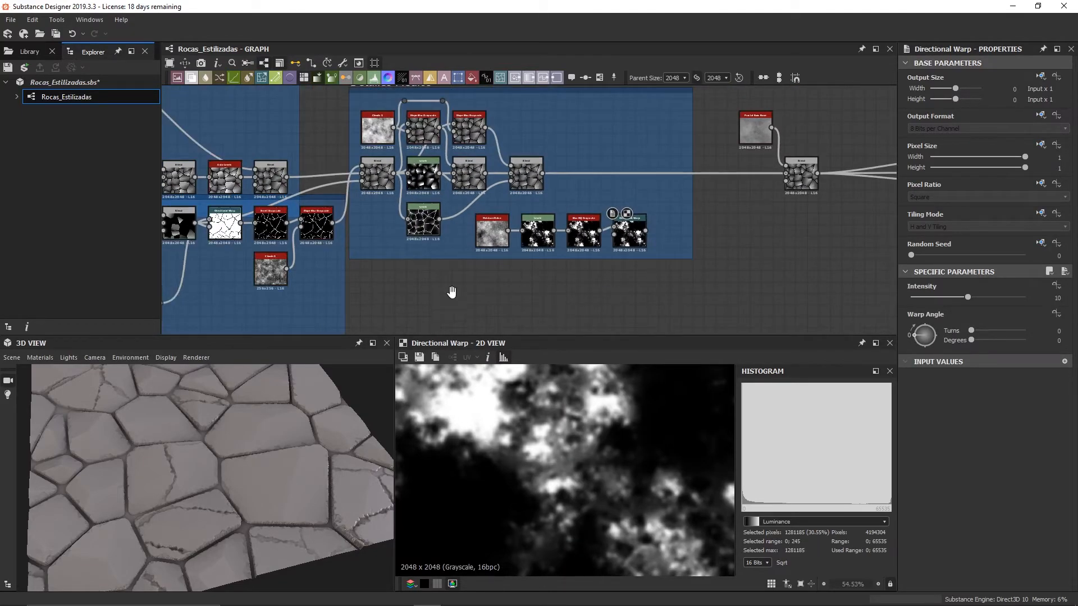
middle_click_drag(453, 293, 791, 232)
left_click_drag(443, 177, 556, 196)
left_click(568, 195)
scroll(549, 258, "down", 3)
middle_click_drag(575, 256, 806, 213)
scroll(503, 178, "up", 6)
middle_click_drag(449, 161, 466, 247)
double_click(472, 253)
scroll(522, 471, "down", 5)
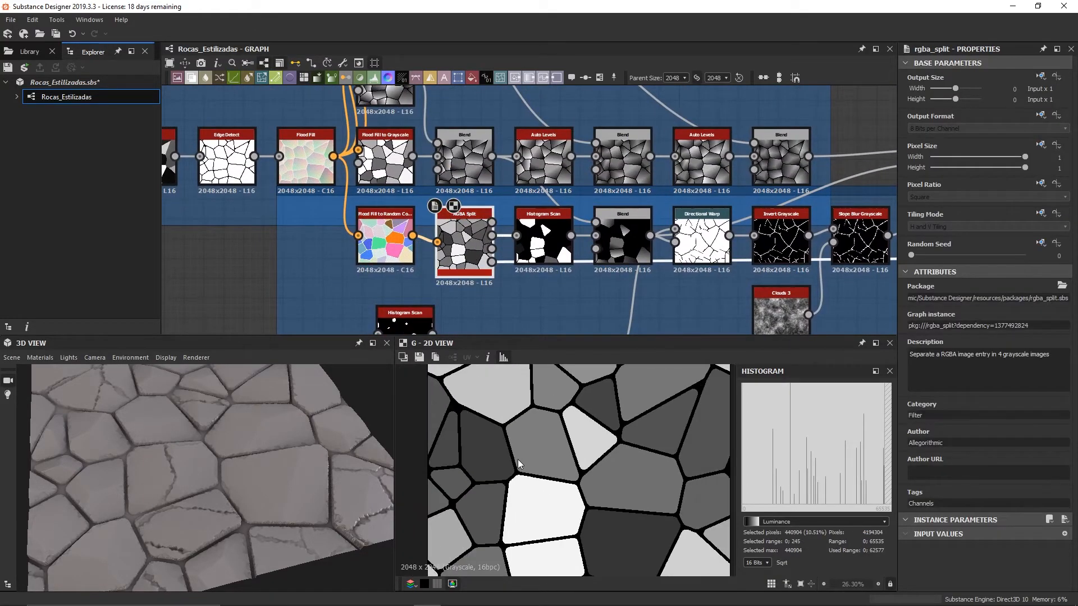
scroll(533, 279, "down", 3)
middle_click_drag(788, 283, 474, 254)
left_click(602, 301)
left_click_drag(546, 236, 500, 267, "alt")
Add a second dot near the RGBA Split and straighten the link so it runs below the Clouds 3 node
middle_click_drag(475, 300, 643, 264)
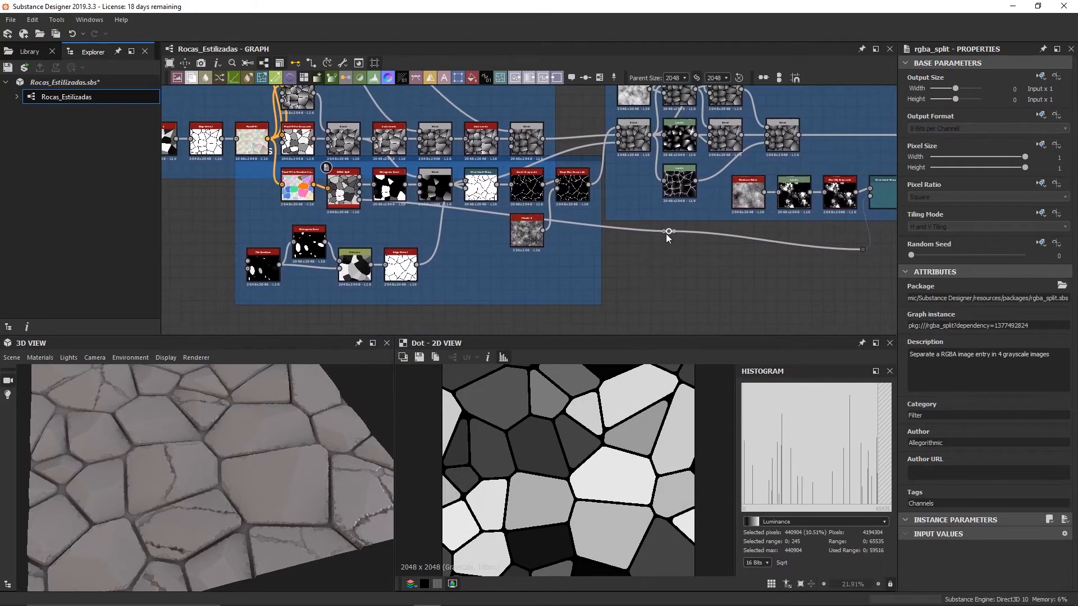
left_click_drag(669, 232, 426, 251)
scroll(809, 281, "up", 2)
middle_click_drag(790, 279, 581, 316)
left_click_drag(674, 272, 673, 272)
Set the Directional Warp's intensity to 85
left_click(715, 200)
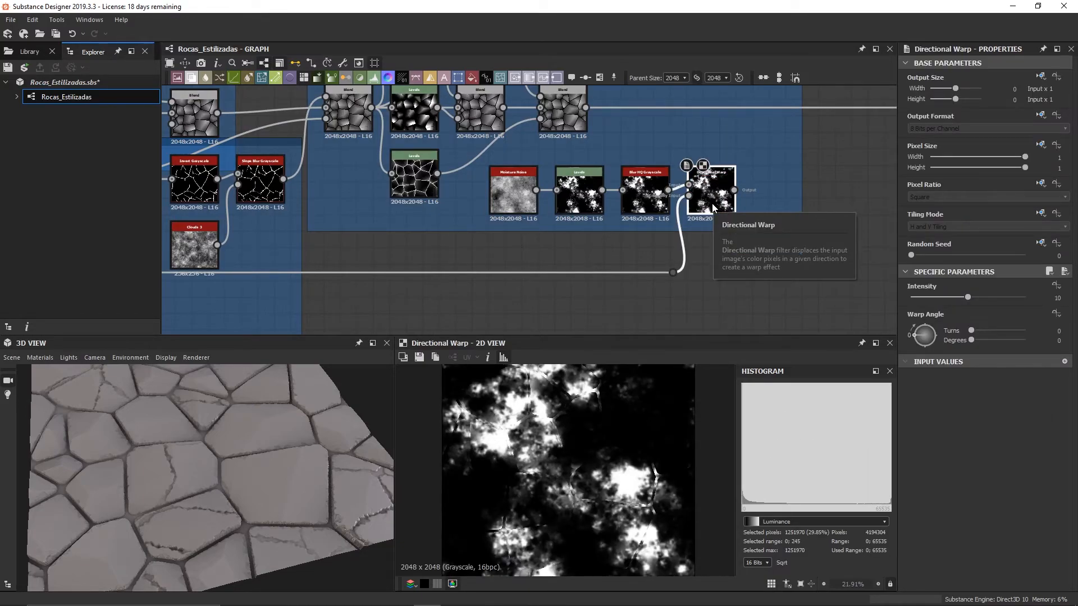
left_click(1057, 297)
type("85")
key("Return")
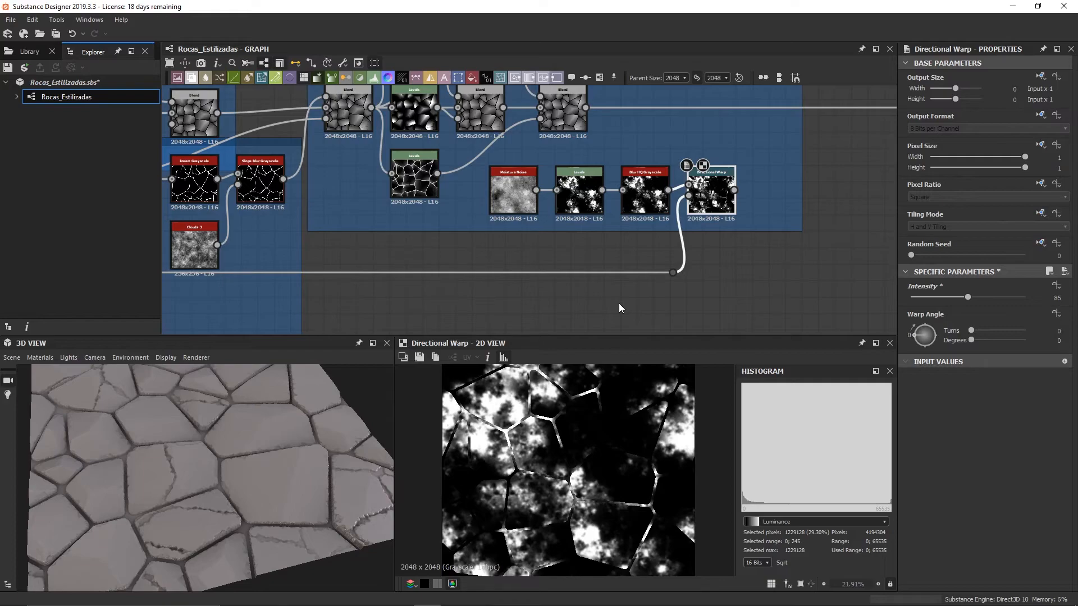
Preview the RGBA Split's A output, which drives the Directional Warp, in the 2D view
scroll(713, 273, "down", 3)
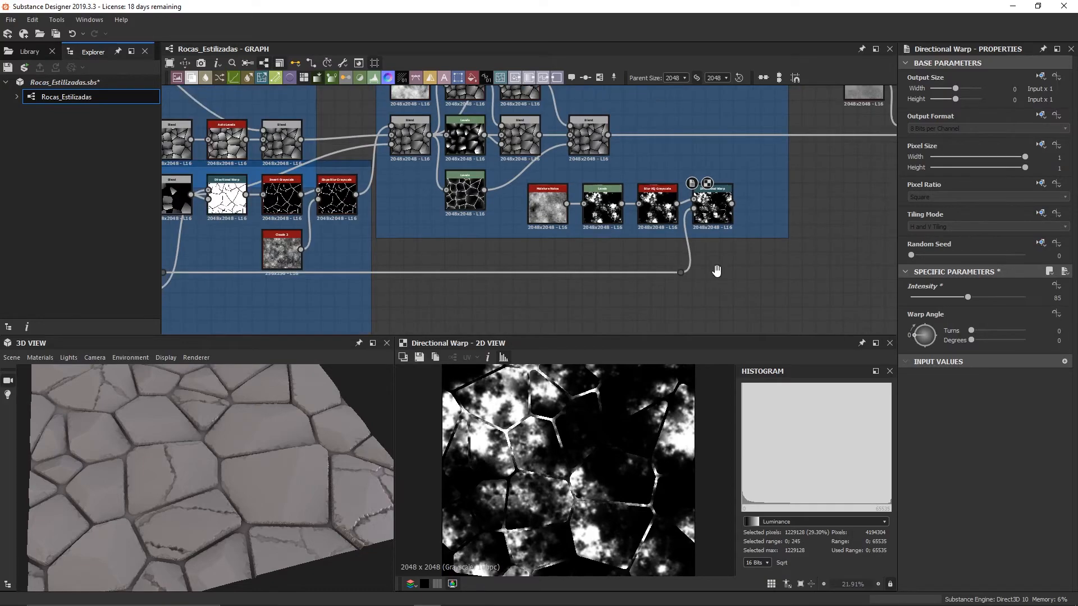
middle_click_drag(315, 233, 451, 242)
scroll(286, 203, "up", 2)
left_click(334, 210)
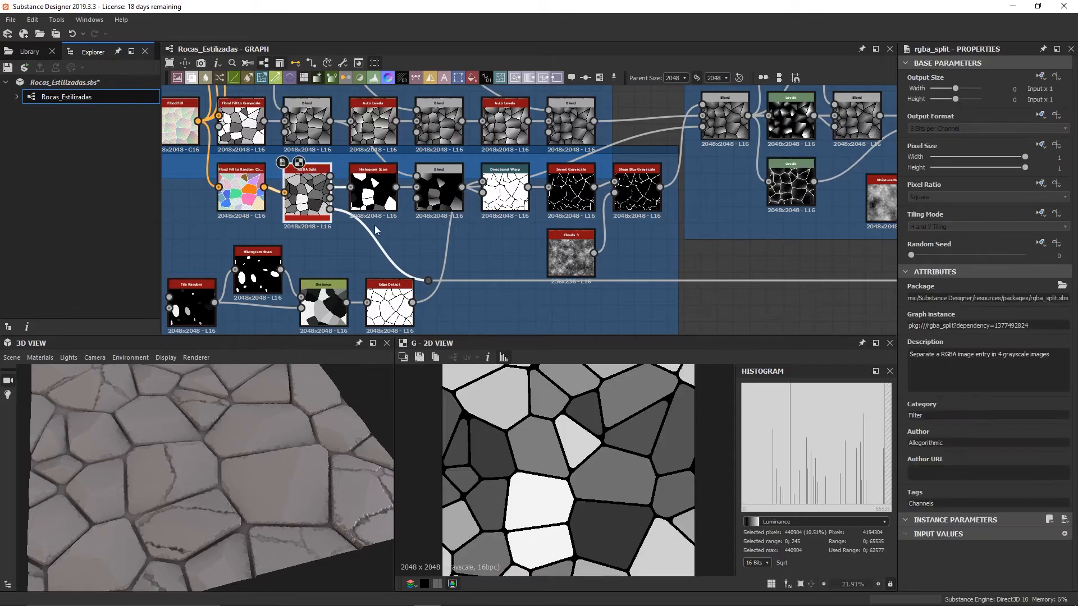
left_click(331, 209)
scroll(588, 463, "down", 2)
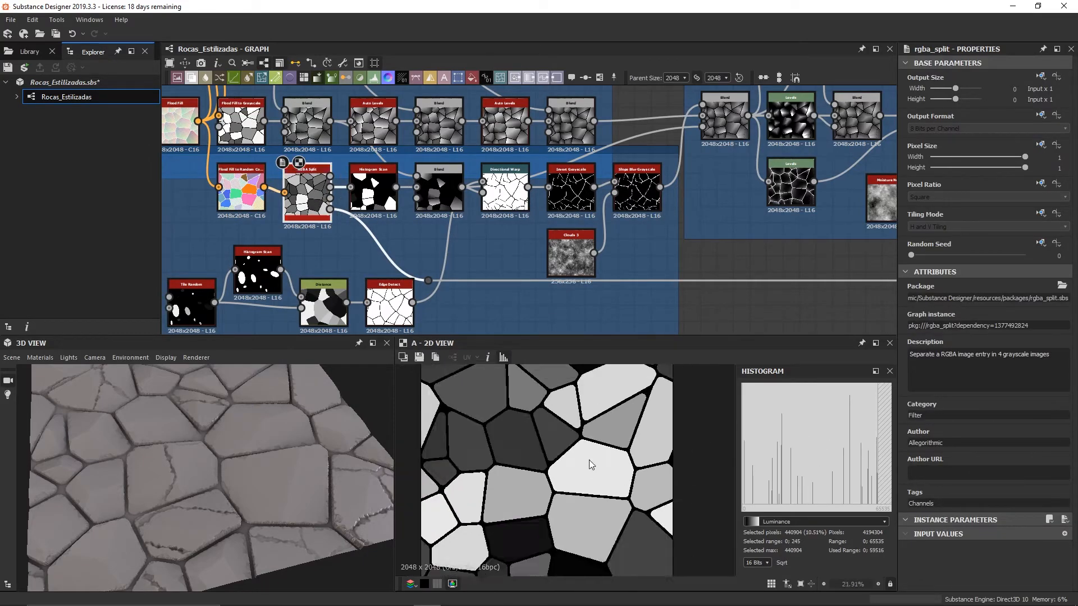
Add an unconnected Blend node in the free area of the Detalles Medios frame
scroll(721, 279, "down", 1)
middle_click_drag(722, 279, 286, 324)
scroll(547, 171, "up", 1)
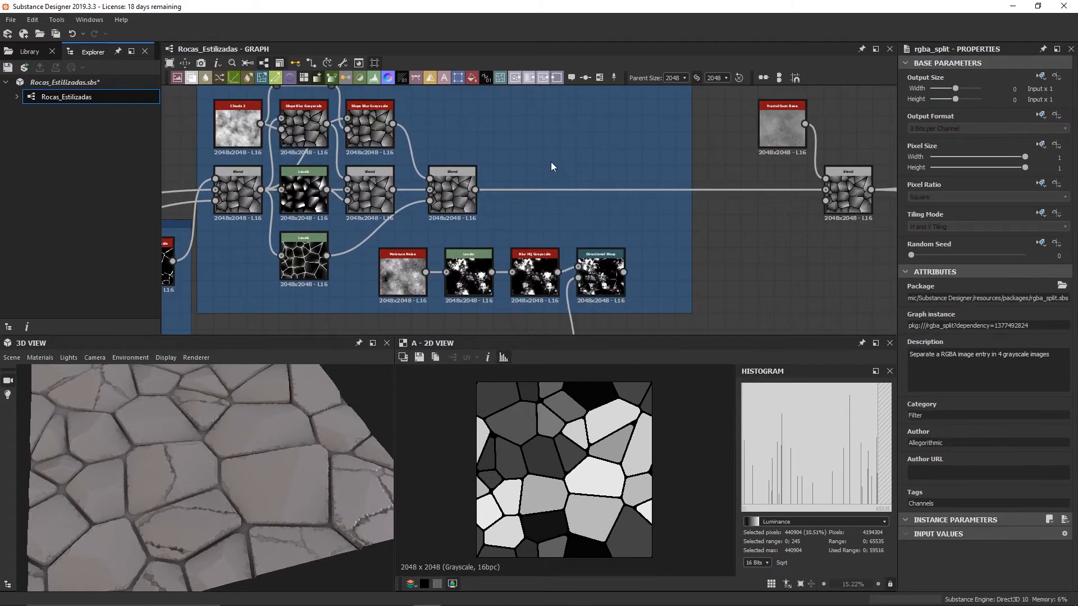
key("space")
type("blend")
key("Return")
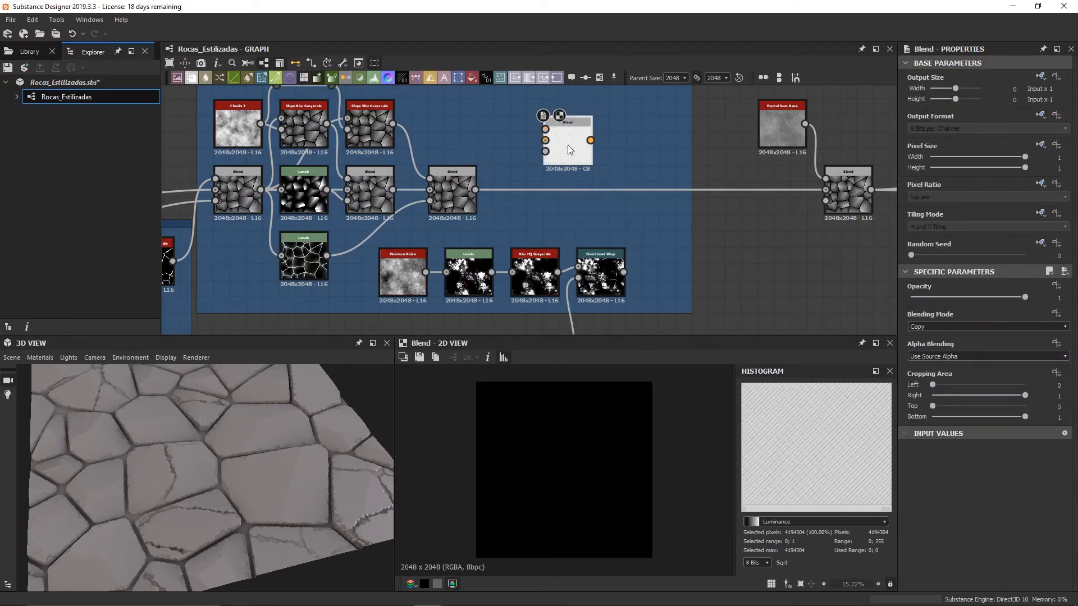
Insert an Auto Levels node after the last connected Blend of Detalles Medios and place it right beside that Blend
double_click(452, 193)
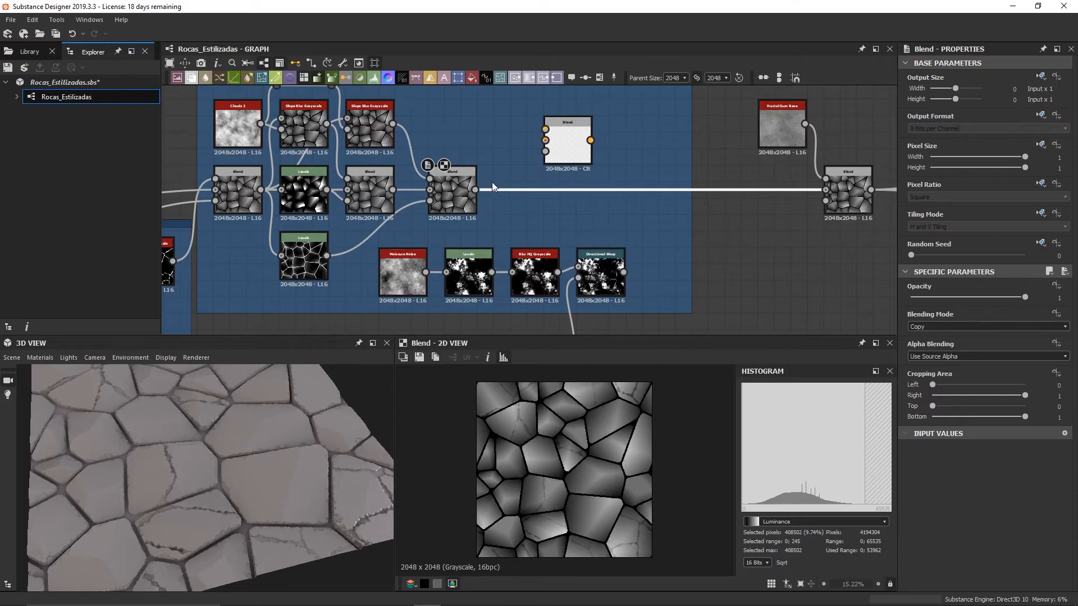
key("space")
type("auto")
key("Return")
left_click_drag(651, 186, 520, 189)
Connect the Auto Levels to the new Blend's background and the Directional Warp to its foreground, and preview the Blend
left_click_drag(308, 396, 240, 470)
left_click_drag(564, 140, 610, 154)
scroll(595, 293, "up", 1)
scroll(584, 211, "down", 1)
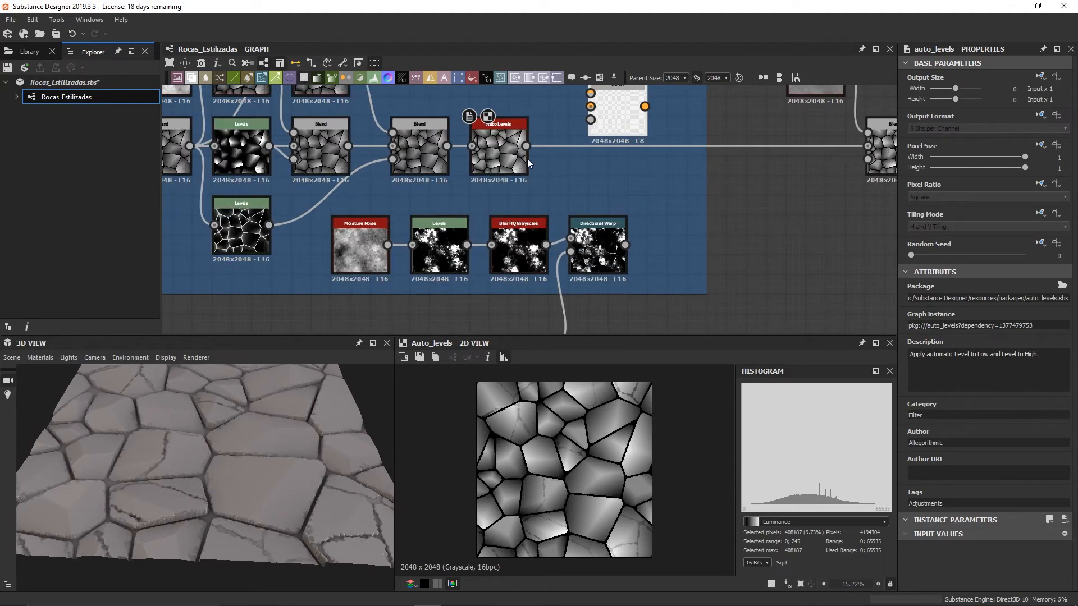
scroll(533, 158, "up", 1)
scroll(500, 182, "up", 1)
left_click_drag(508, 182, 584, 134)
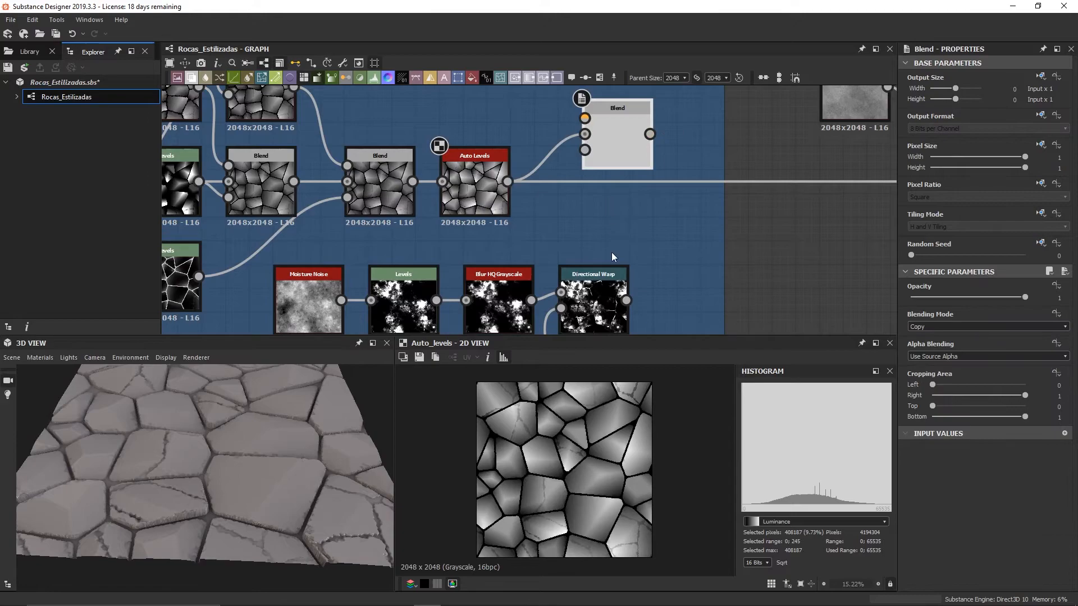
left_click_drag(626, 301, 584, 118)
double_click(617, 140)
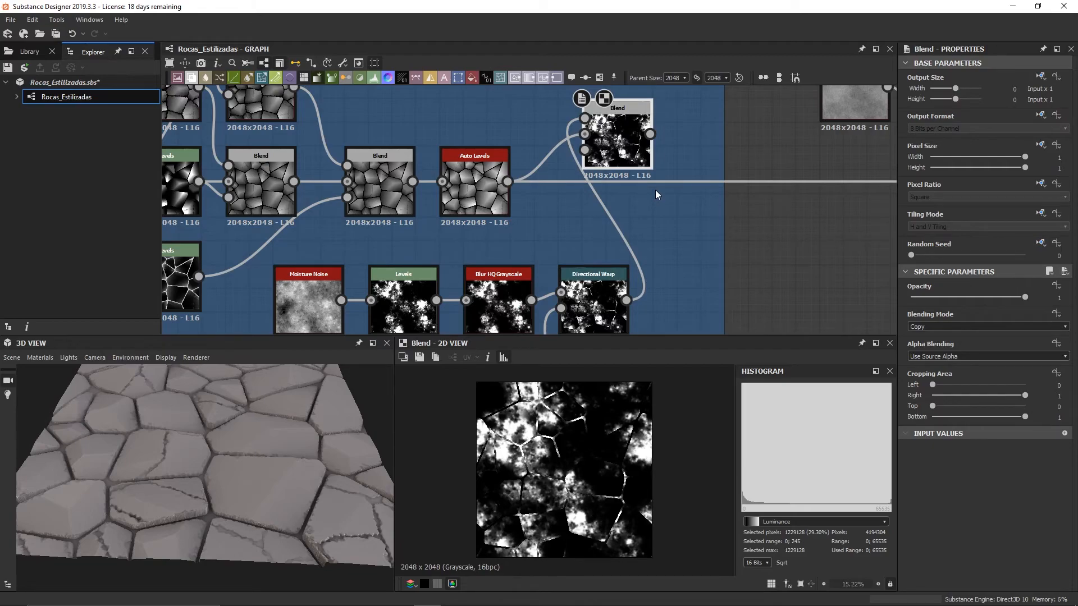
Set the new Blend's blending mode to Subtract and its opacity to 0.15, and inspect the result up close
left_click(932, 325)
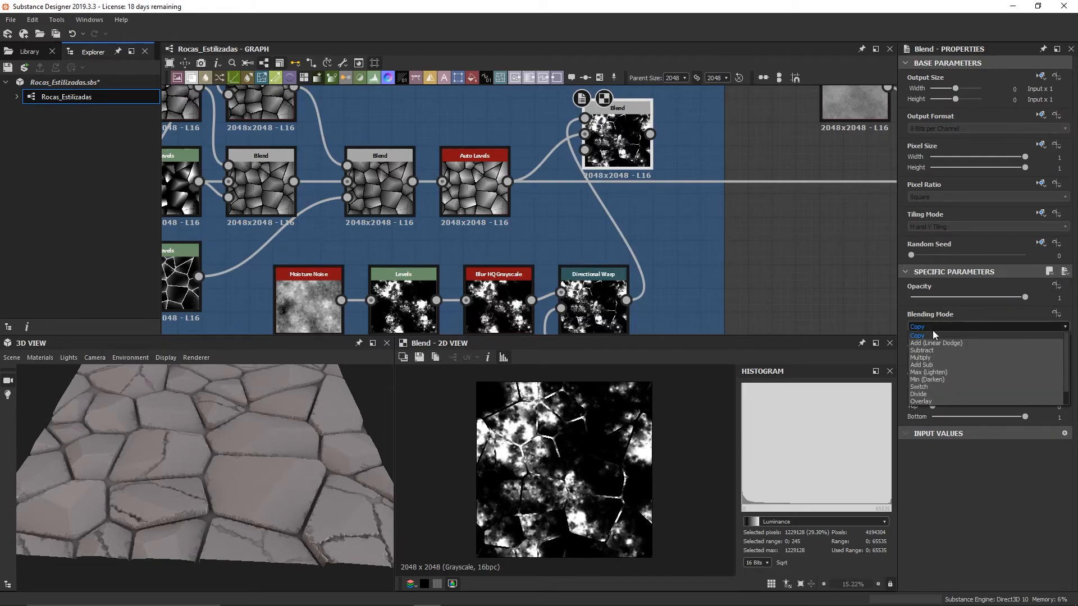
left_click(934, 348)
left_click(1059, 297)
type("0.15")
key("Return")
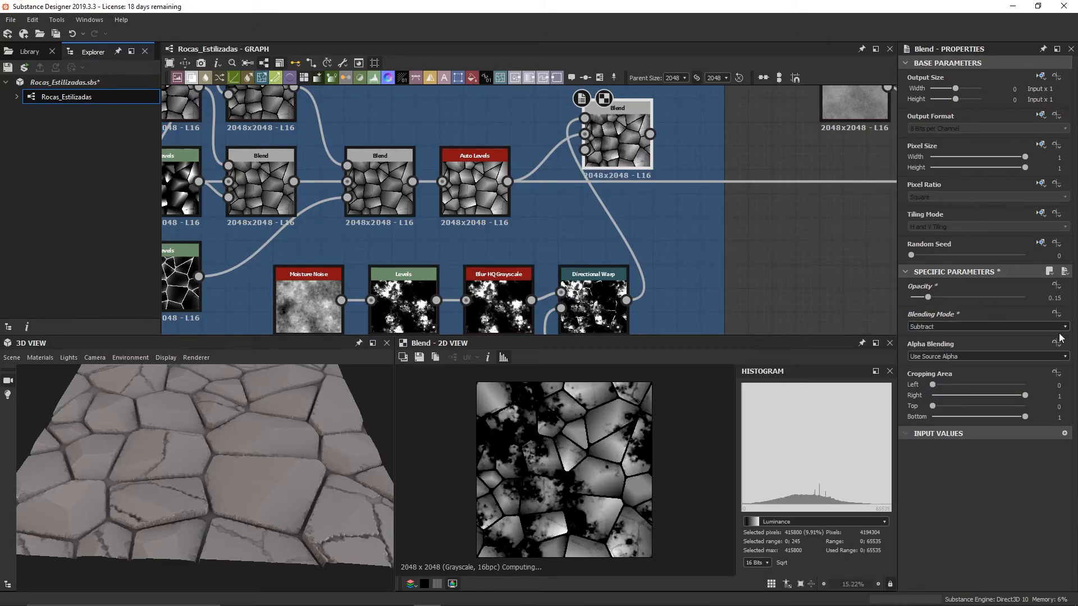
scroll(498, 460, "up", 6)
scroll(533, 406, "down", 3)
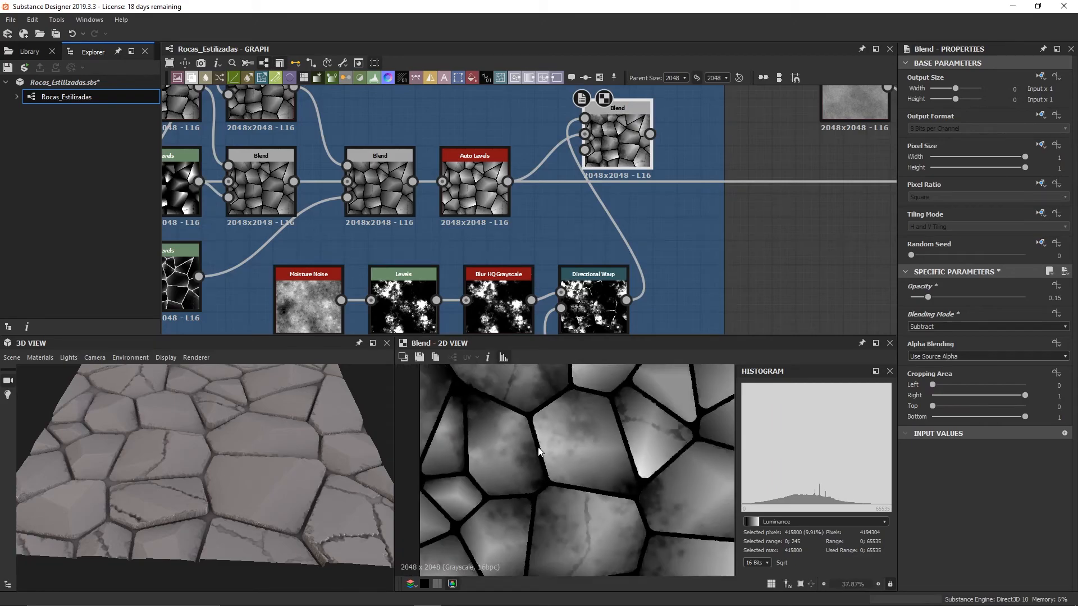
scroll(703, 235, "down", 3)
Connect the dot carrying the RGBA Split's A output to the Subtract Blend's mask input
scroll(704, 262, "down", 2)
middle_click_drag(705, 262, 762, 189)
scroll(729, 265, "up", 1)
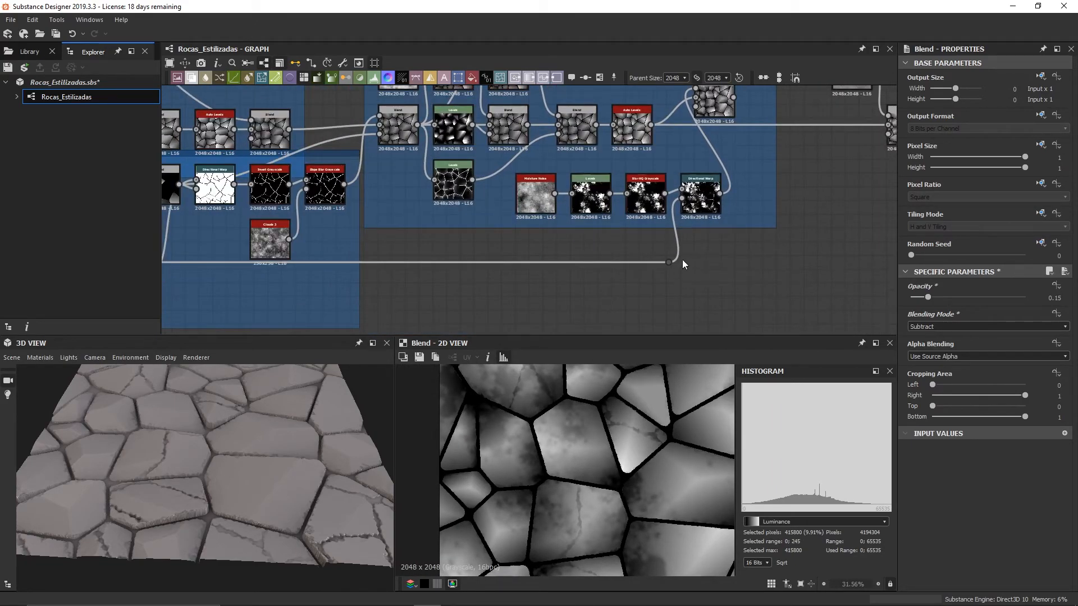
left_click_drag(677, 266, 695, 106)
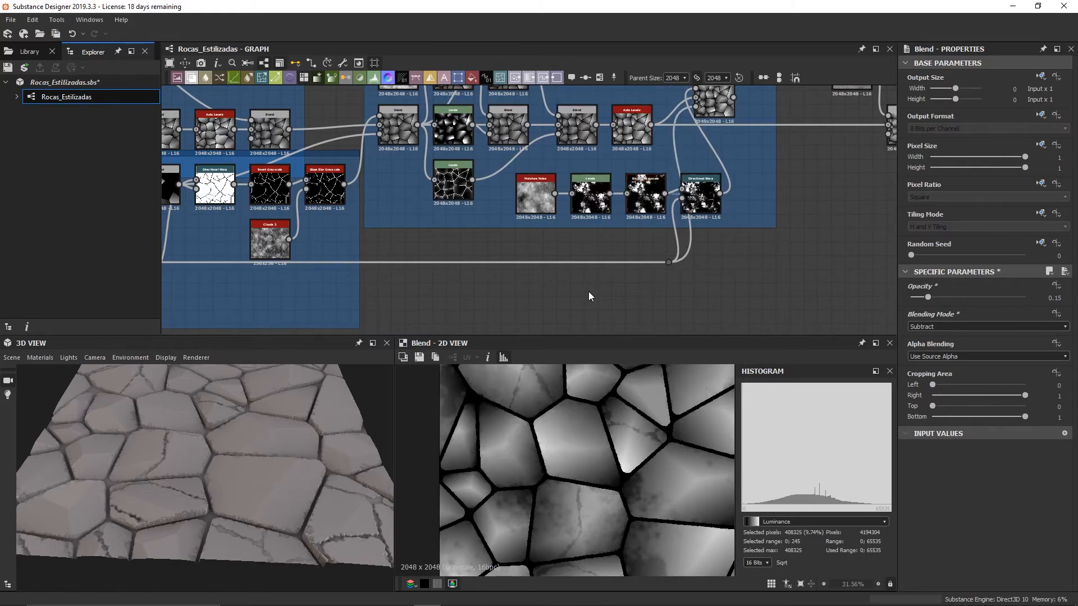
left_click_drag(226, 436, 229, 465)
Feed the Subtract Blend's output into the background of the Fractal Sum Base Blend and check the 3D surface
middle_click_drag(809, 237, 517, 371)
scroll(613, 266, "up", 2)
middle_click_drag(555, 312, 607, 296)
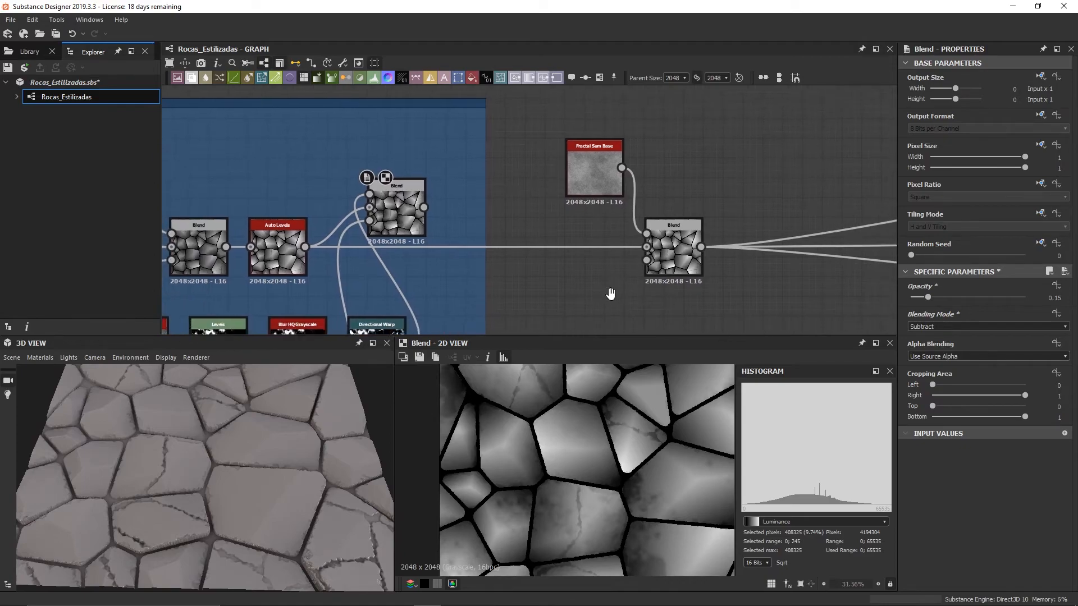
left_click_drag(422, 204, 676, 253)
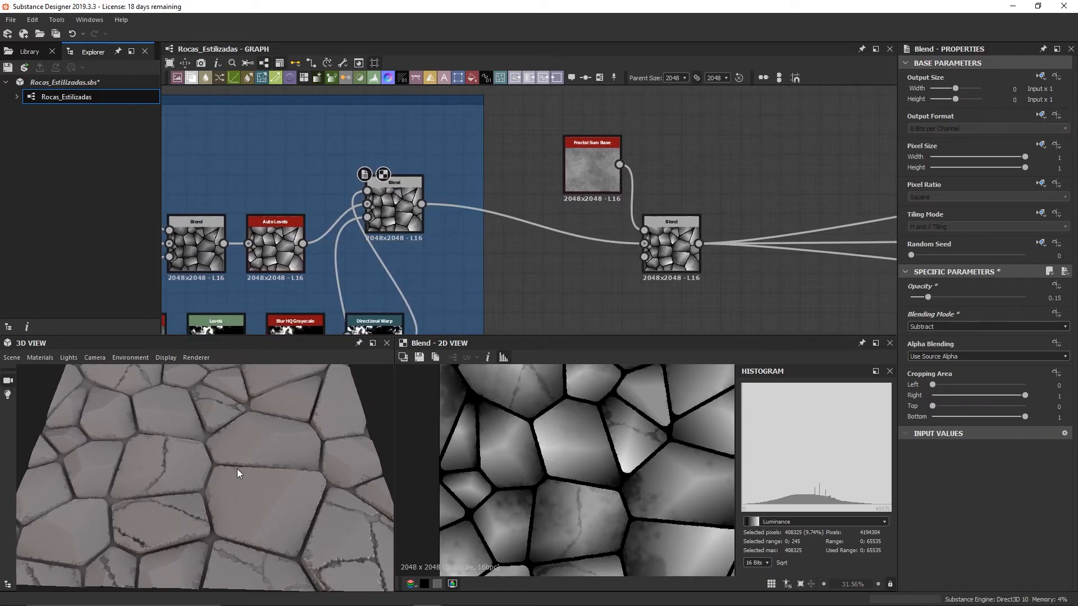
mouse_move(236, 470)
left_mouse_down()
mouse_move(237, 522)
mouse_move(243, 473)
left_mouse_up()
scroll(237, 522, "up", 3)
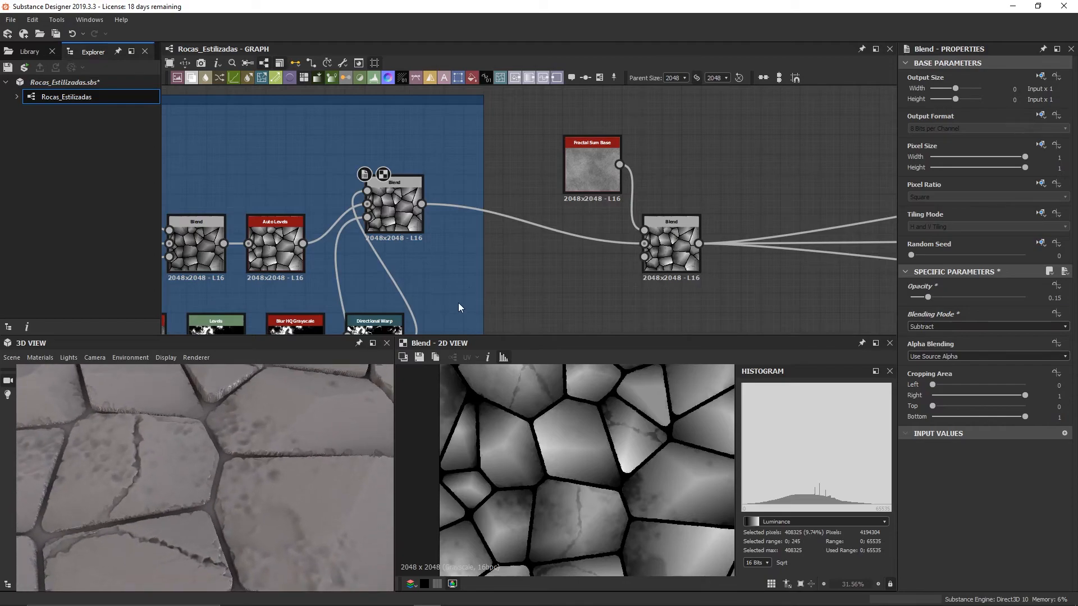
Try a Blur HQ Grayscale intensity of 0.5 and check the rock surface in 3D
scroll(544, 217, "down", 4)
middle_click_drag(551, 209, 688, 115)
scroll(484, 252, "up", 3)
scroll(561, 219, "up", 3)
double_click(540, 218)
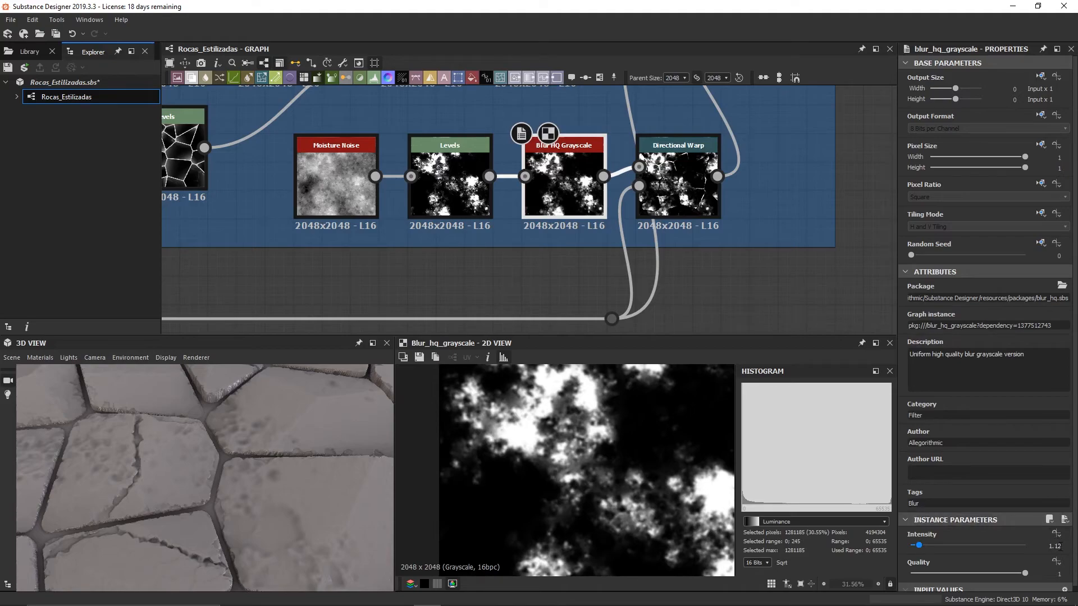
left_click_drag(1061, 546, 1053, 547)
key("Return")
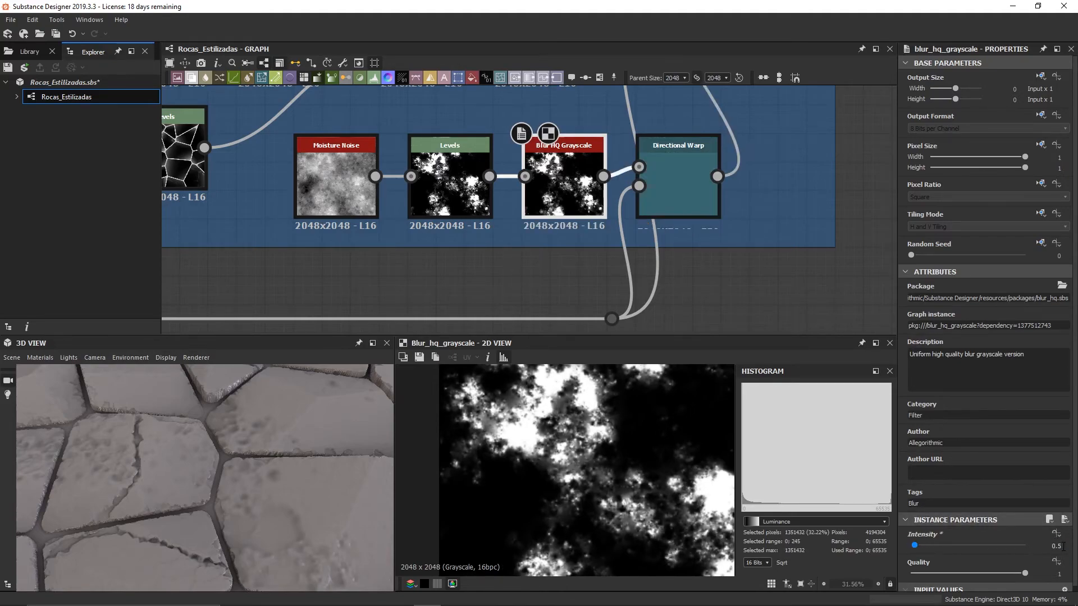
scroll(197, 508, "down", 3)
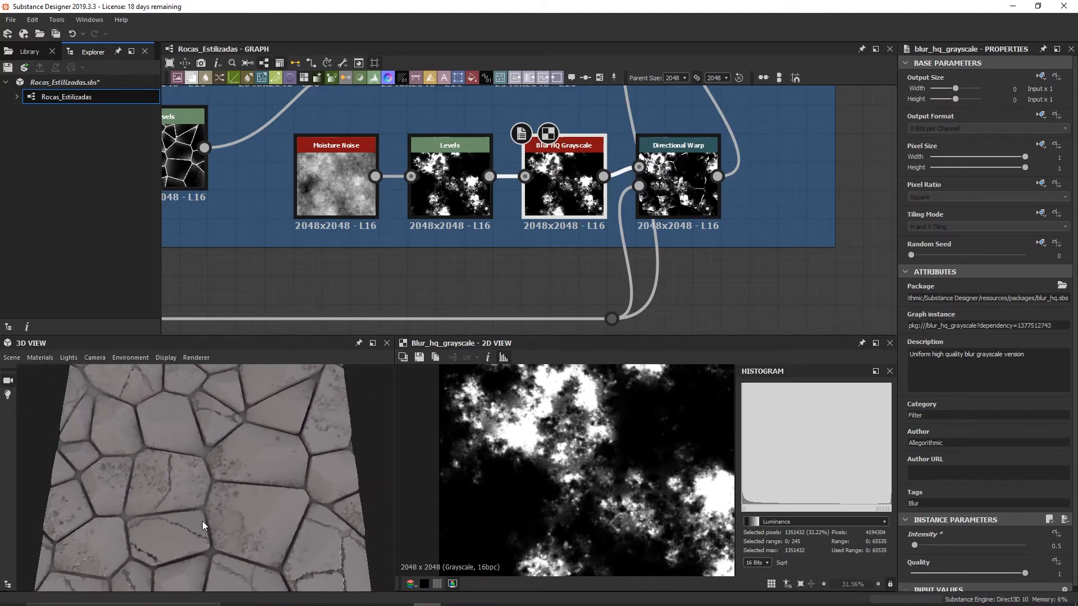
scroll(202, 521, "up", 5)
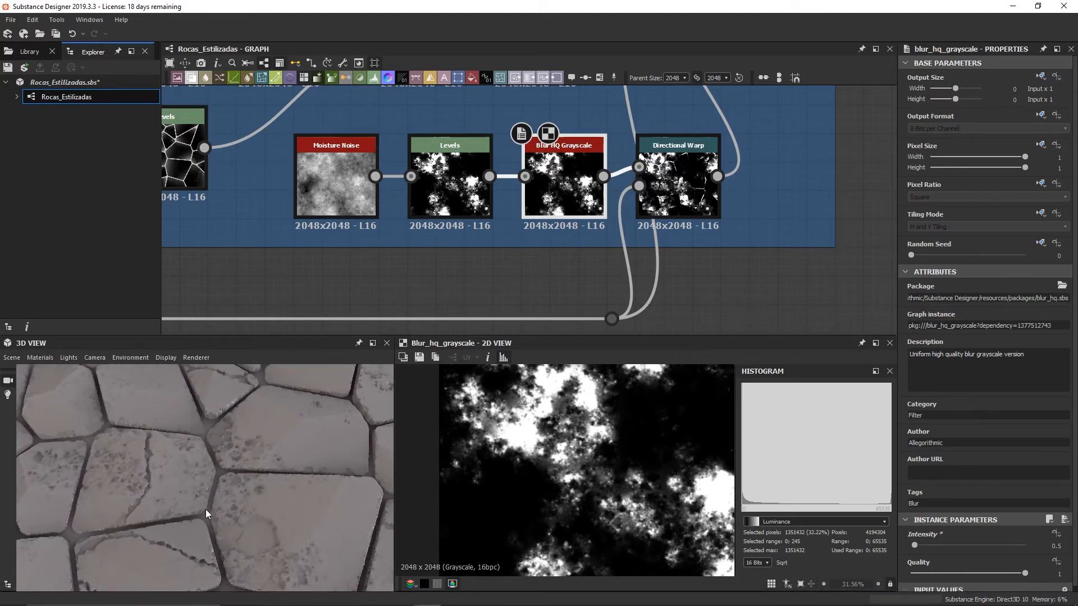
Set the Blur HQ Grayscale's intensity to 0.98 and check the rock surface in 3D
left_click(1063, 546)
type(".98")
key("Return")
mouse_move(163, 447)
left_mouse_down()
mouse_move(164, 496)
mouse_move(164, 447)
mouse_move(161, 487)
mouse_move(167, 467)
left_mouse_up()
scroll(165, 494, "down", 3)
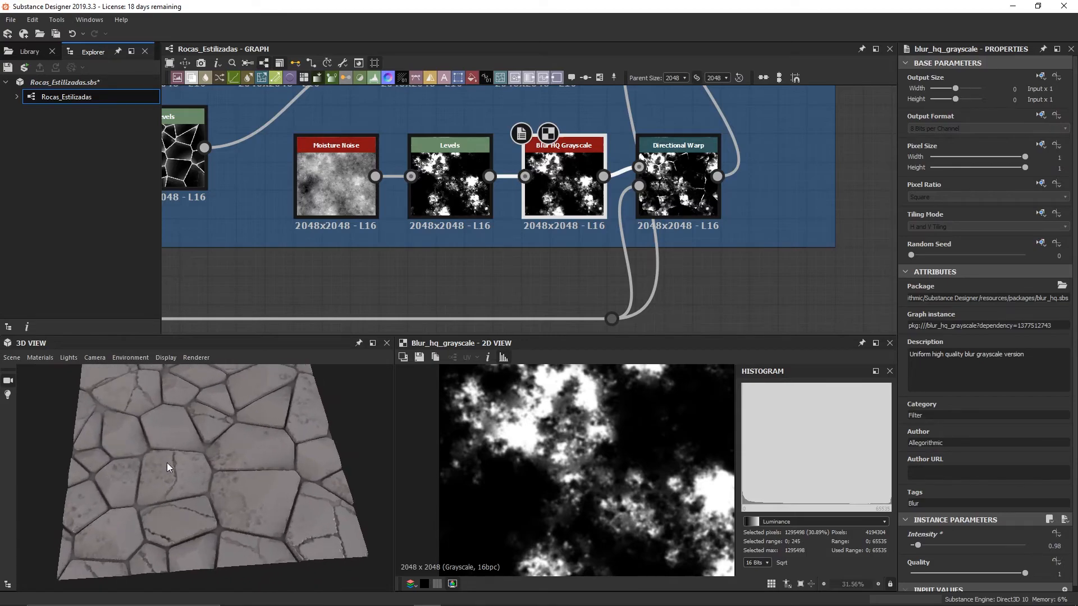
Align the Subtract Blend with the Auto Levels row and move the Fractal Sum Base and its Blend closer to the Detalles Medios frame
scroll(746, 255, "down", 3)
middle_click_drag(760, 241, 577, 332)
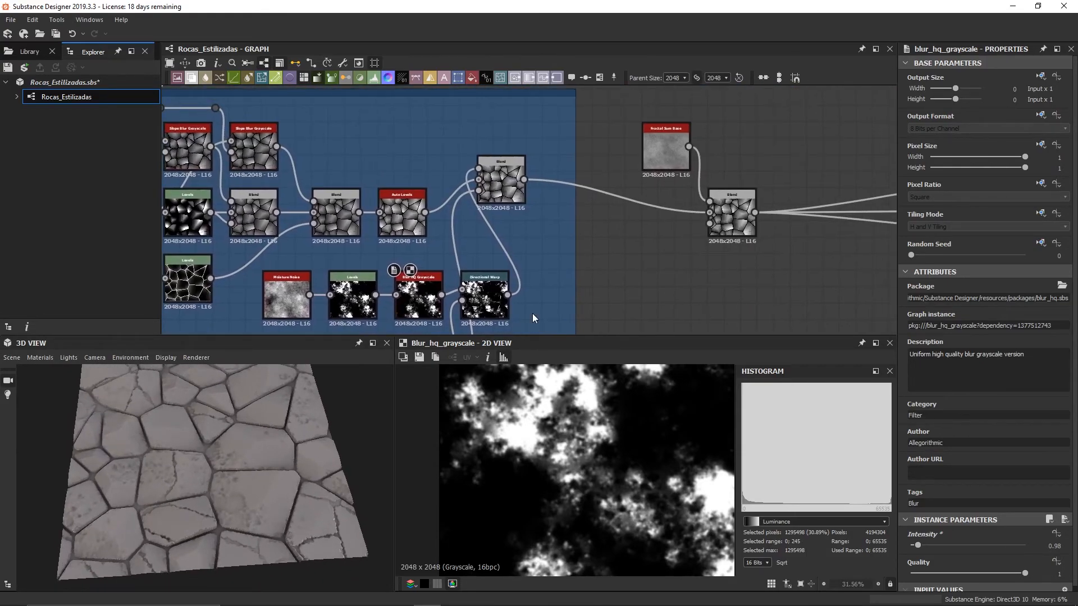
left_click_drag(498, 187, 538, 227)
scroll(597, 249, "down", 3)
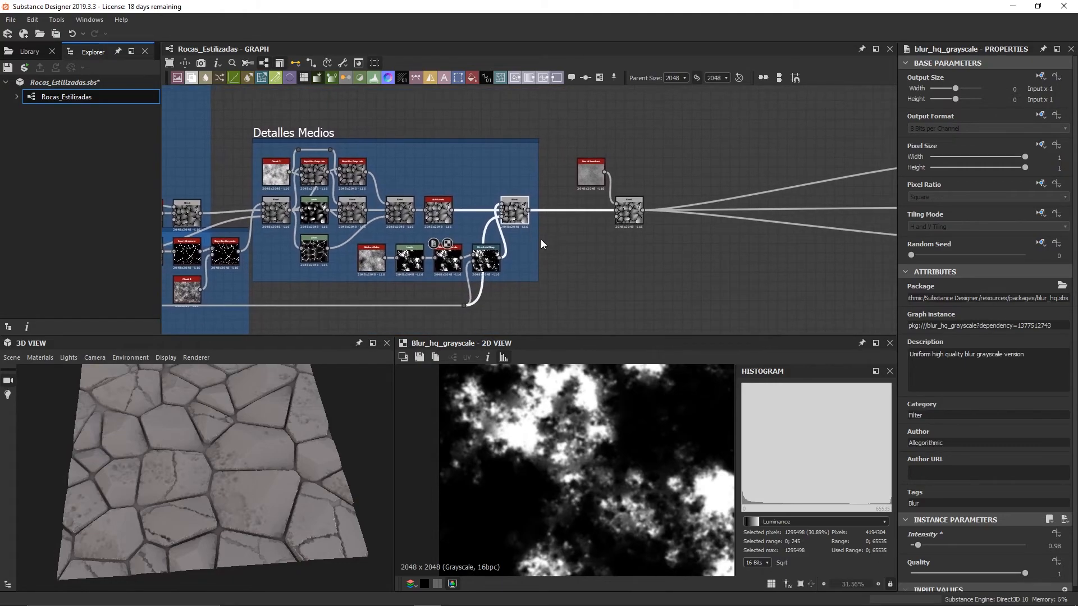
left_click_drag(572, 159, 602, 217)
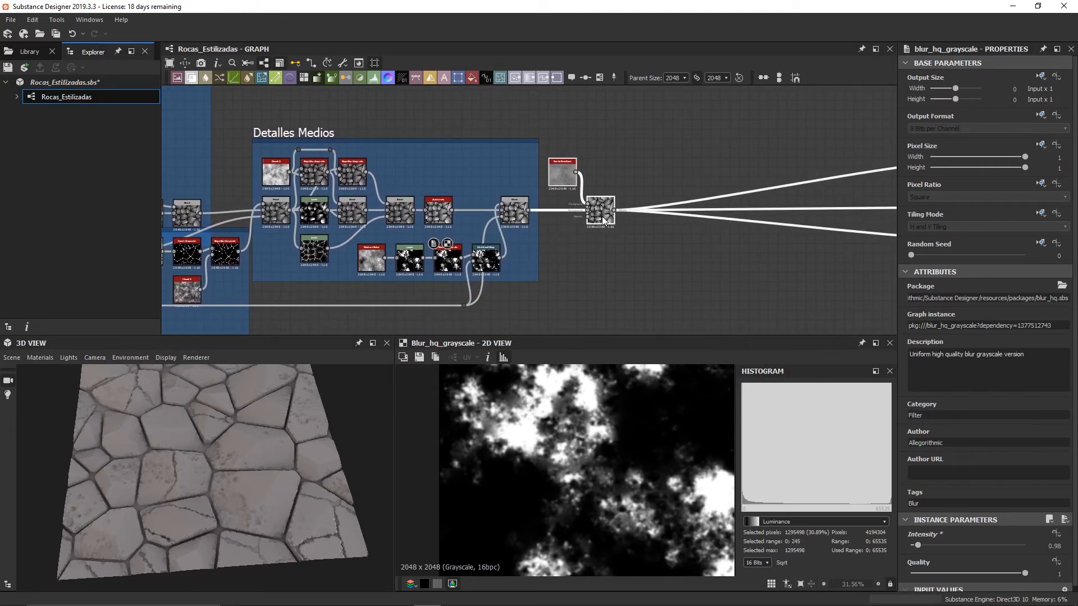
left_click(620, 265)
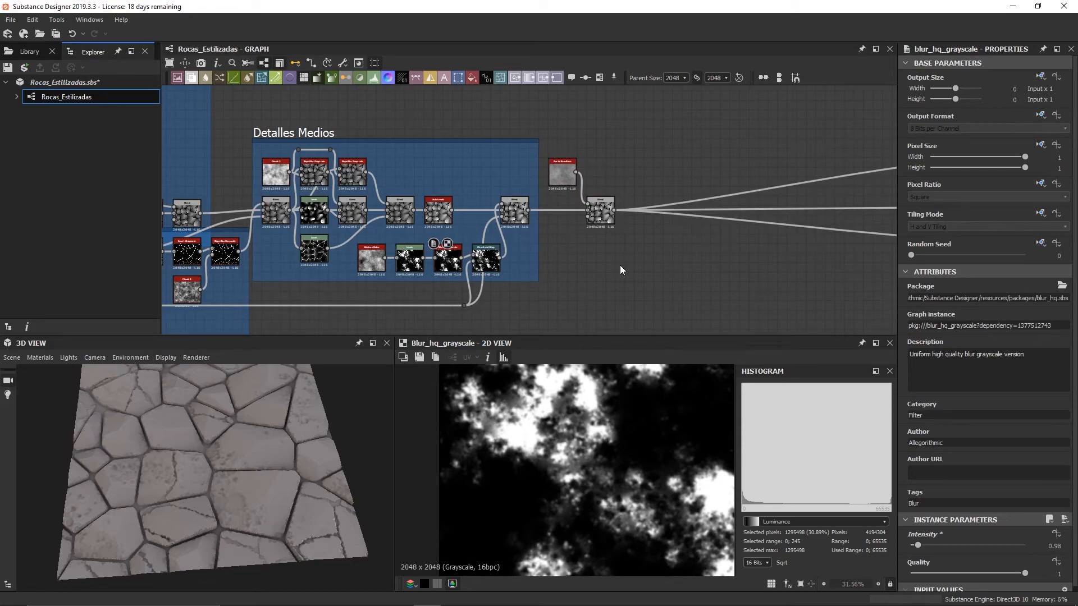
left_click_drag(223, 461, 203, 497)
scroll(220, 480, "up", 5)
scroll(606, 269, "down", 6)
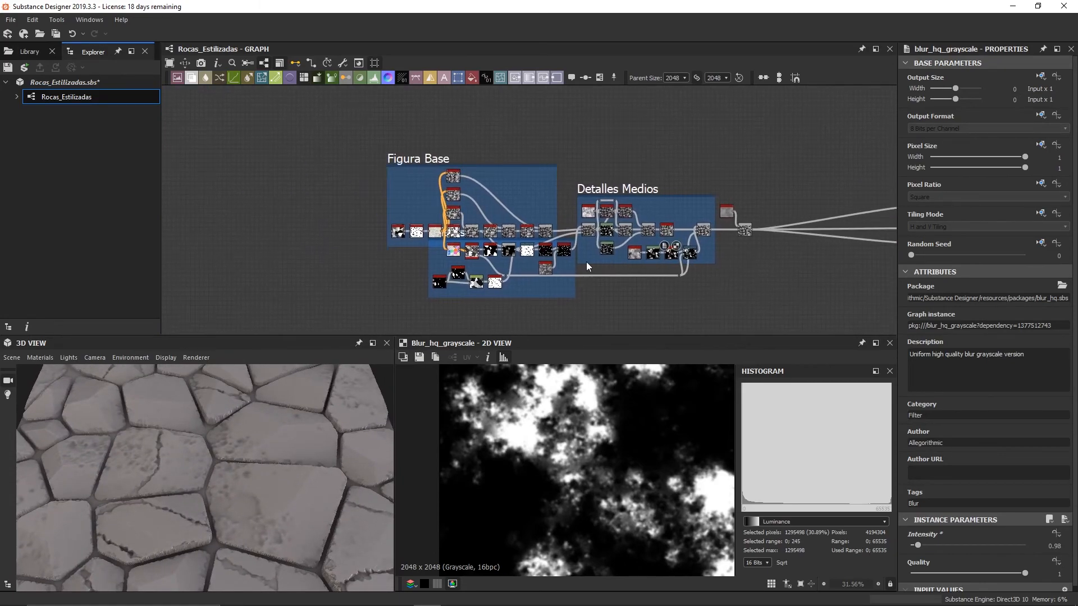
scroll(423, 259, "up", 9)
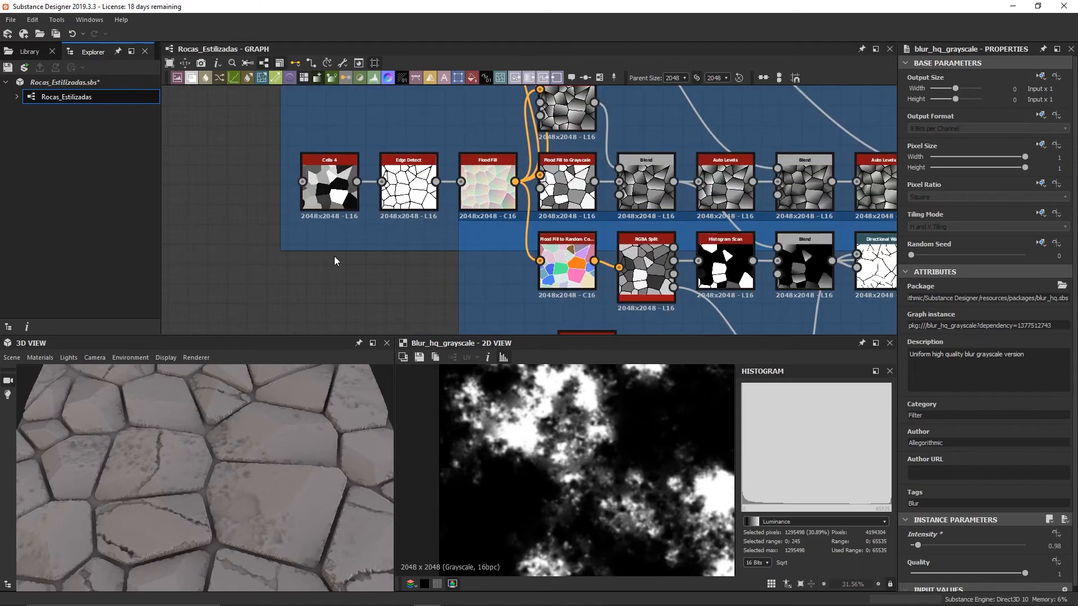
Examine the Figura Base chain in the 2D view: Cells 4, Edge Detect and the successive Min (Darken) Blends
double_click(329, 181)
double_click(411, 180)
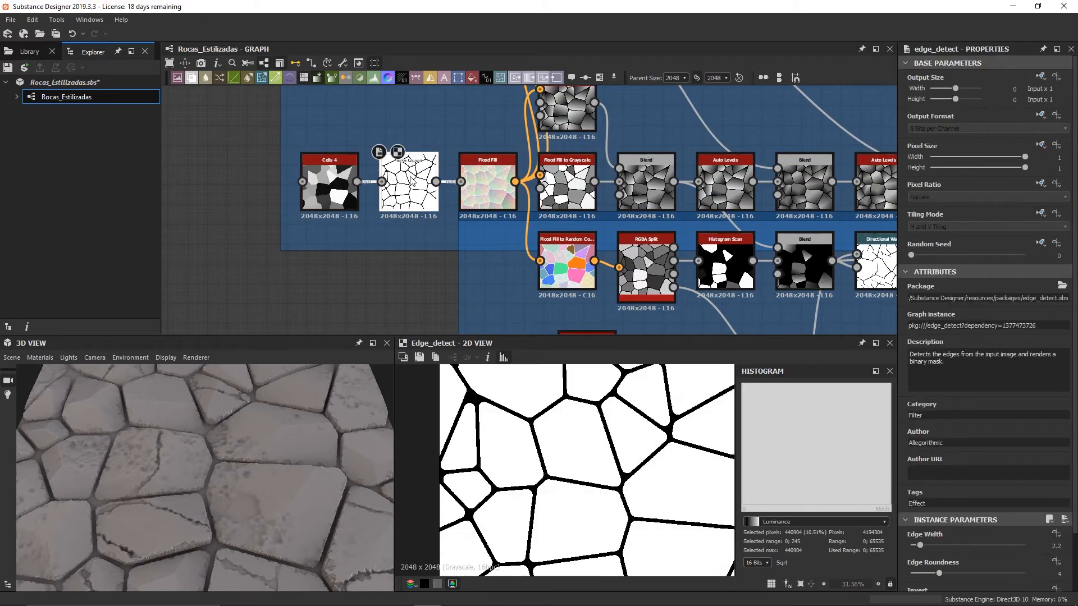
scroll(522, 429, "down", 2)
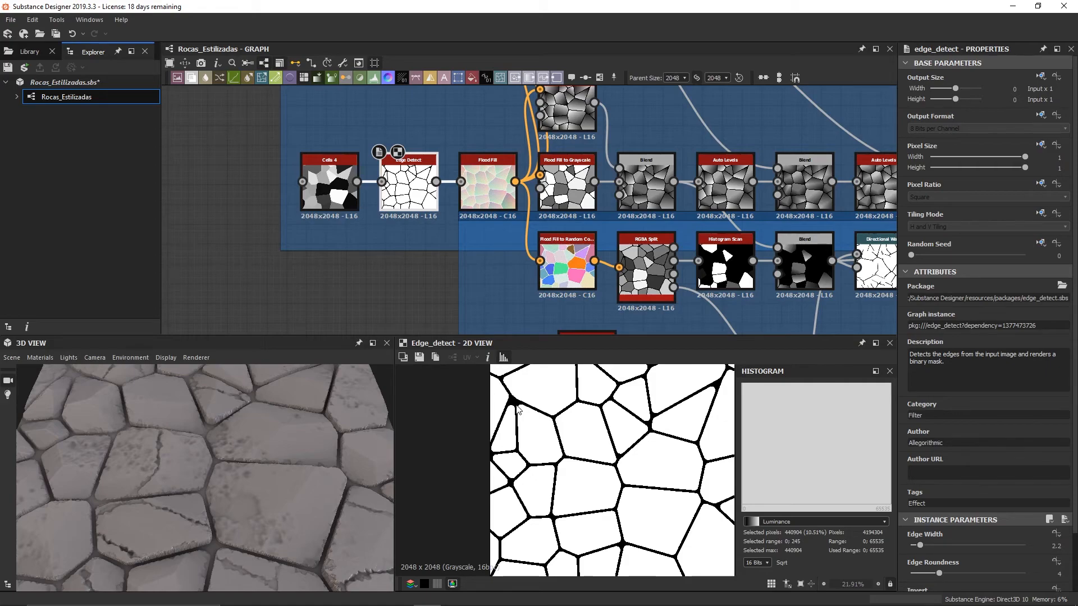
scroll(517, 407, "up", 1)
scroll(472, 257, "down", 1)
scroll(484, 273, "down", 1)
middle_click_drag(476, 277, 376, 330)
left_click(500, 275)
double_click(550, 264)
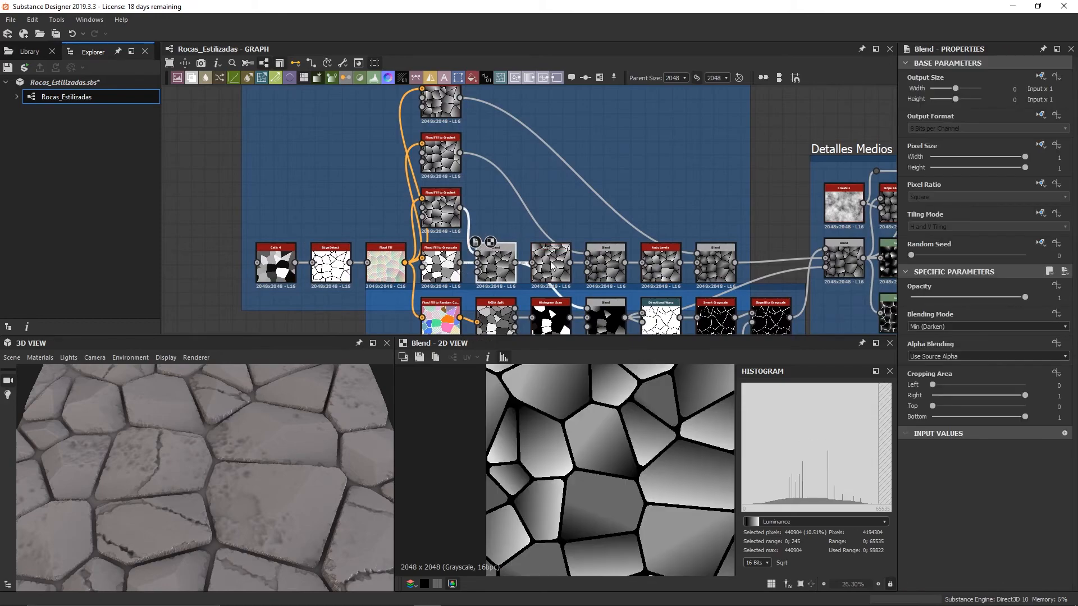
double_click(612, 263)
scroll(596, 440, "down", 1)
middle_click_drag(594, 438, 564, 438)
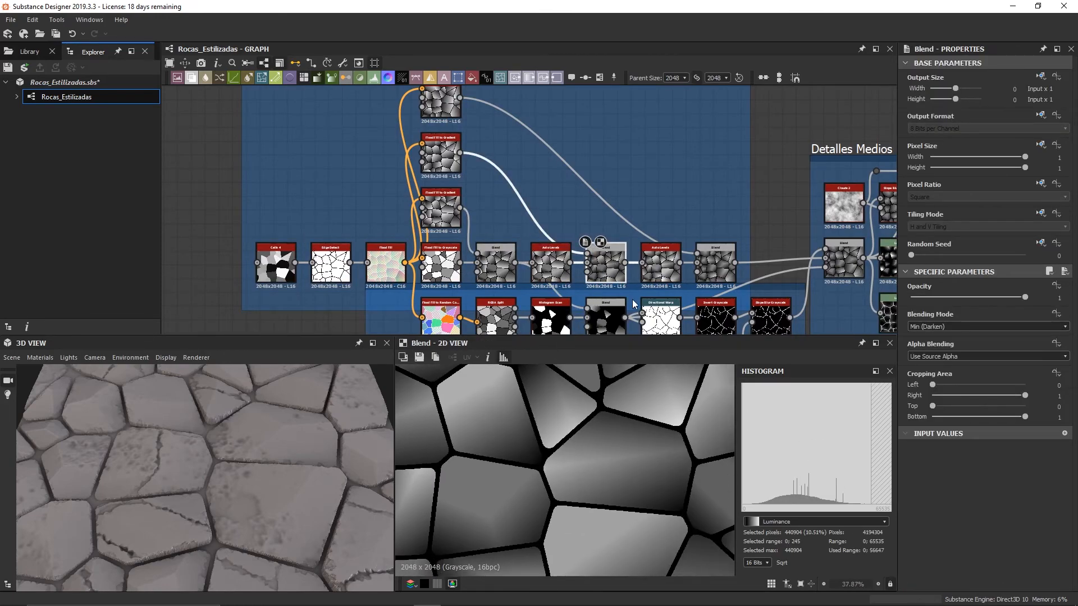
double_click(715, 263)
scroll(569, 478, "down", 4)
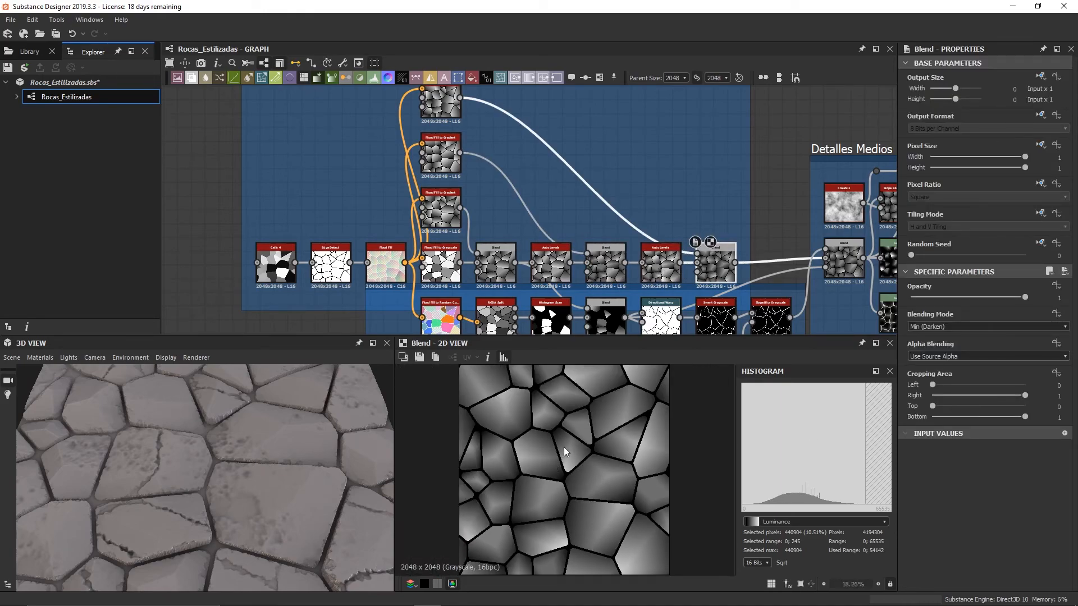
scroll(592, 144, "down", 3)
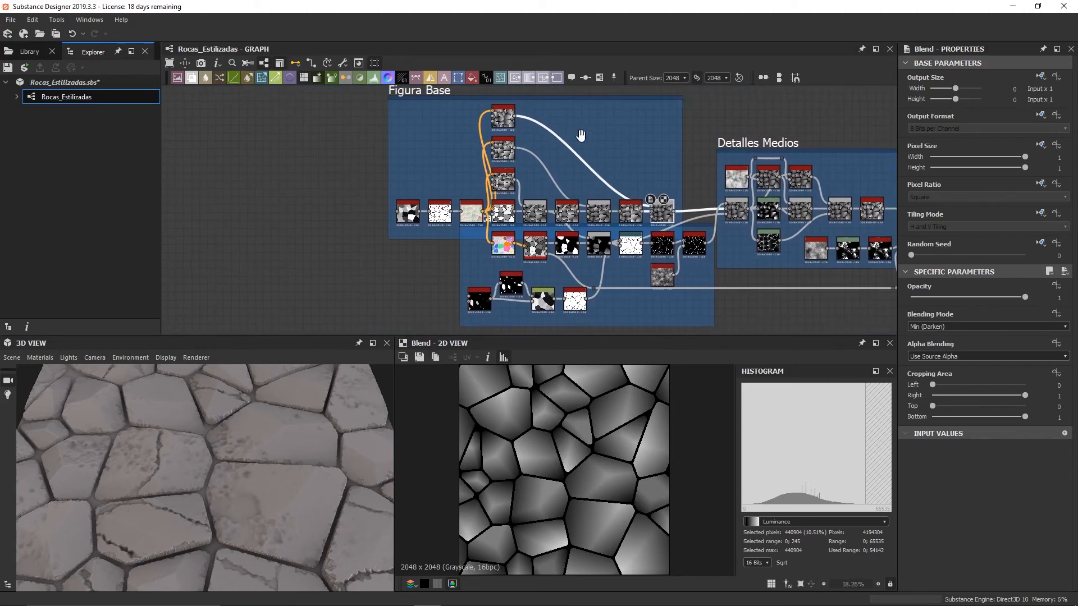
Examine the crack branch in the 2D view: Tile Random, Distance and the final Slope Blur Grayscale
middle_click_drag(592, 144, 535, 97)
middle_click_drag(644, 267, 537, 288)
scroll(451, 291, "up", 4)
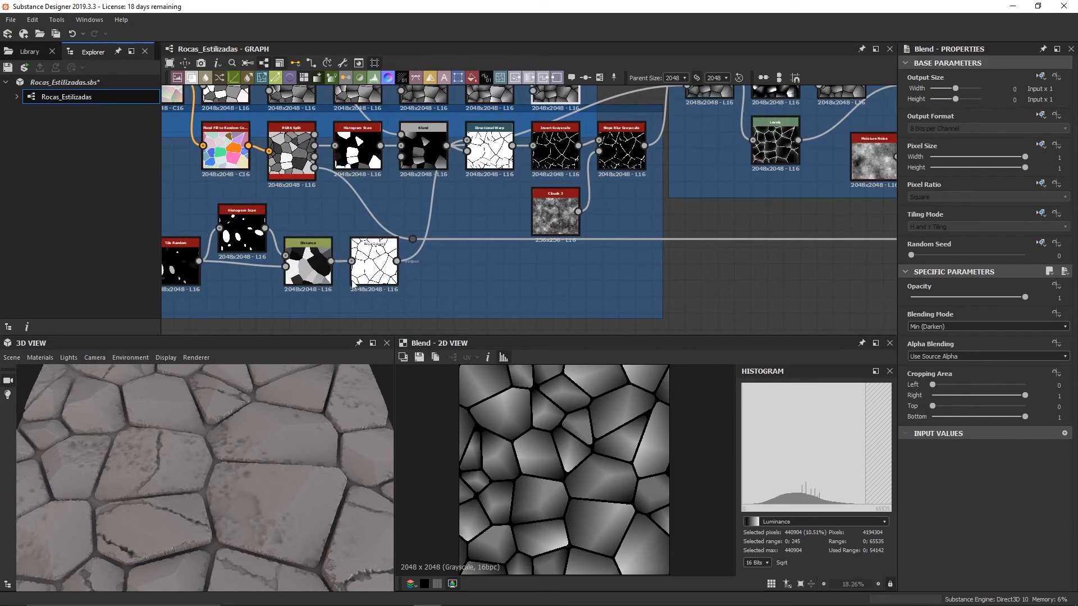
middle_click_drag(237, 284, 364, 270)
double_click(315, 268)
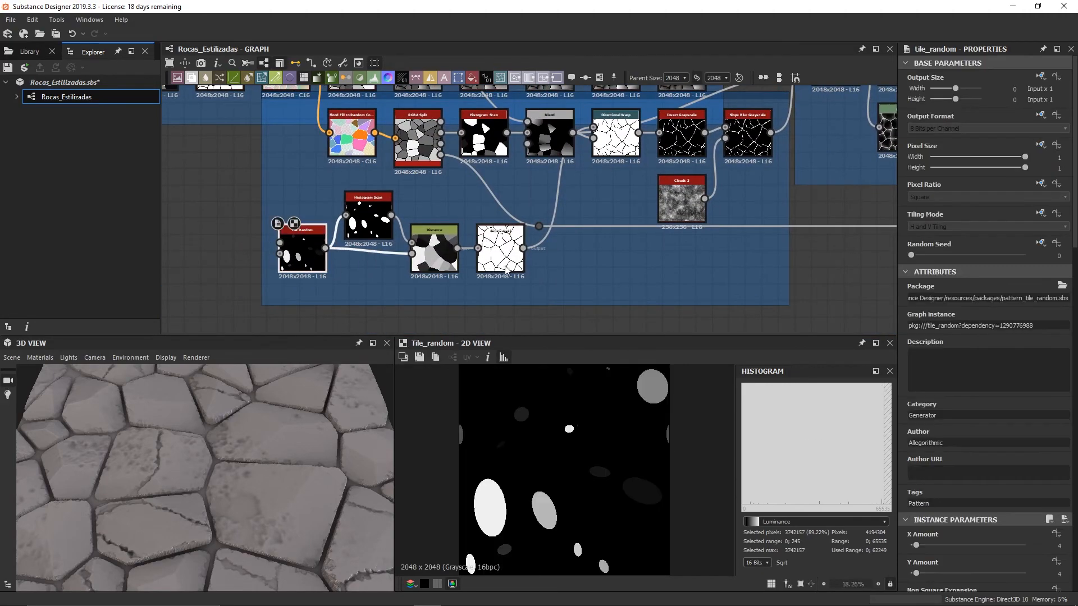
double_click(453, 269)
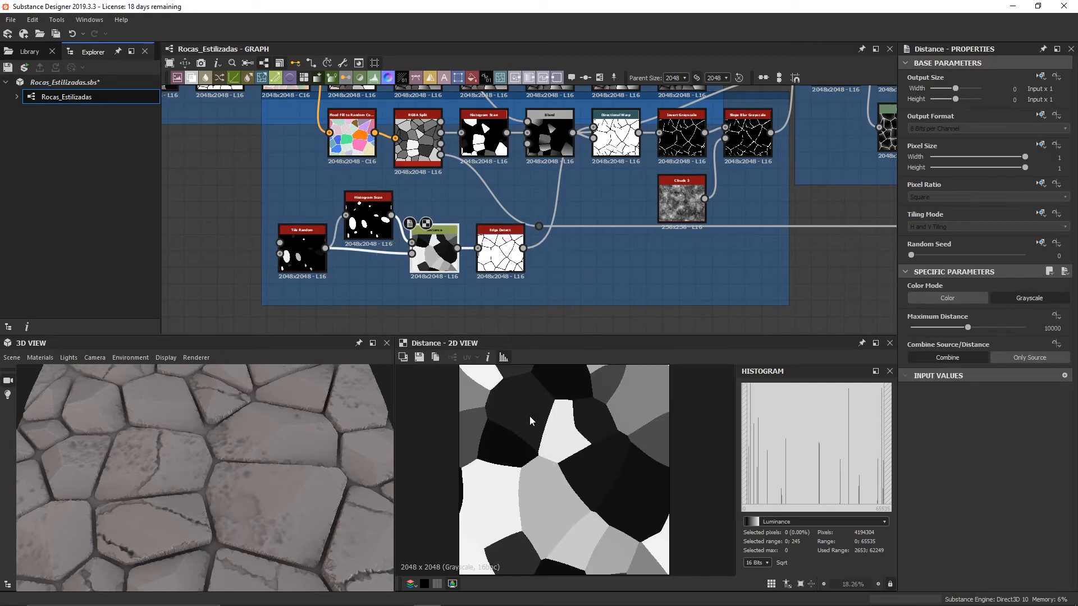
scroll(695, 256, "down", 1)
middle_click_drag(694, 256, 528, 328)
scroll(536, 303, "up", 3)
middle_click_drag(584, 245, 528, 332)
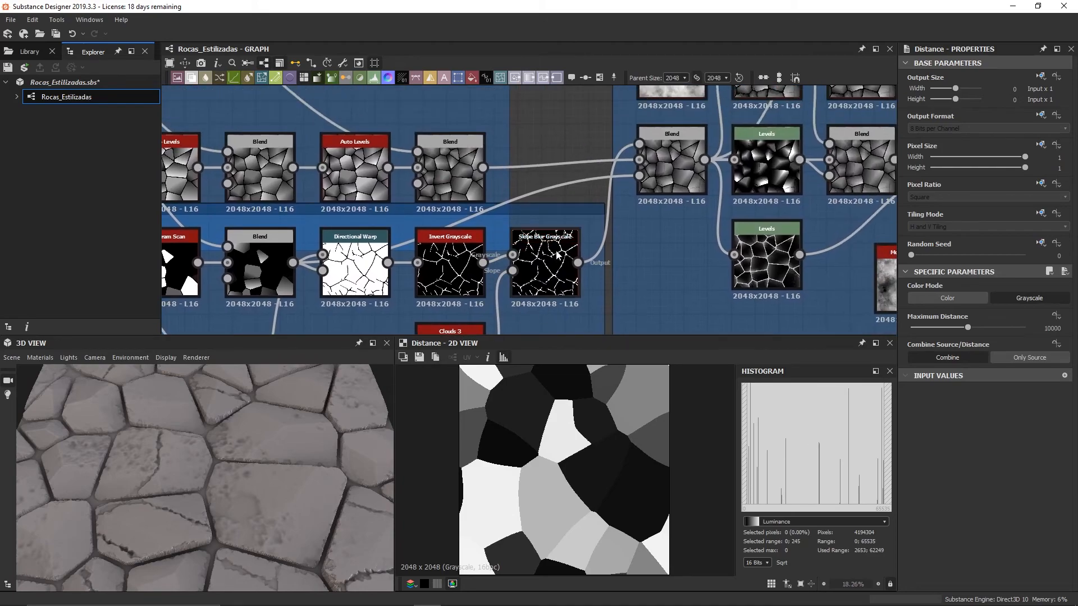
double_click(542, 264)
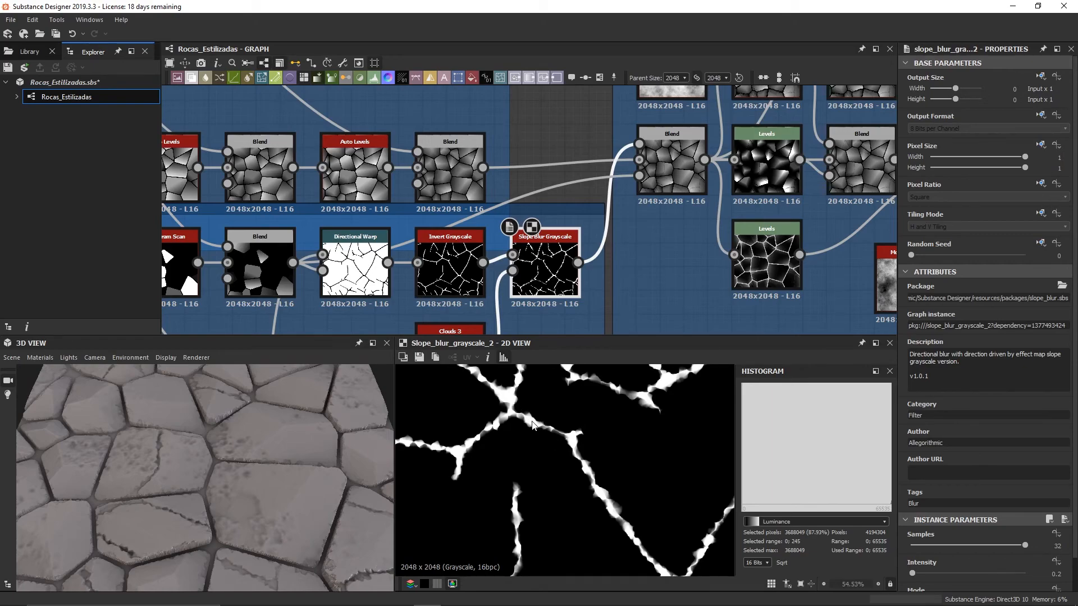
scroll(626, 279, "down", 3)
Add a Slope Blur Grayscale fed by the moisture branch's Directional Warp, with Clouds 3 as its slope input
middle_click_drag(625, 279, 354, 252)
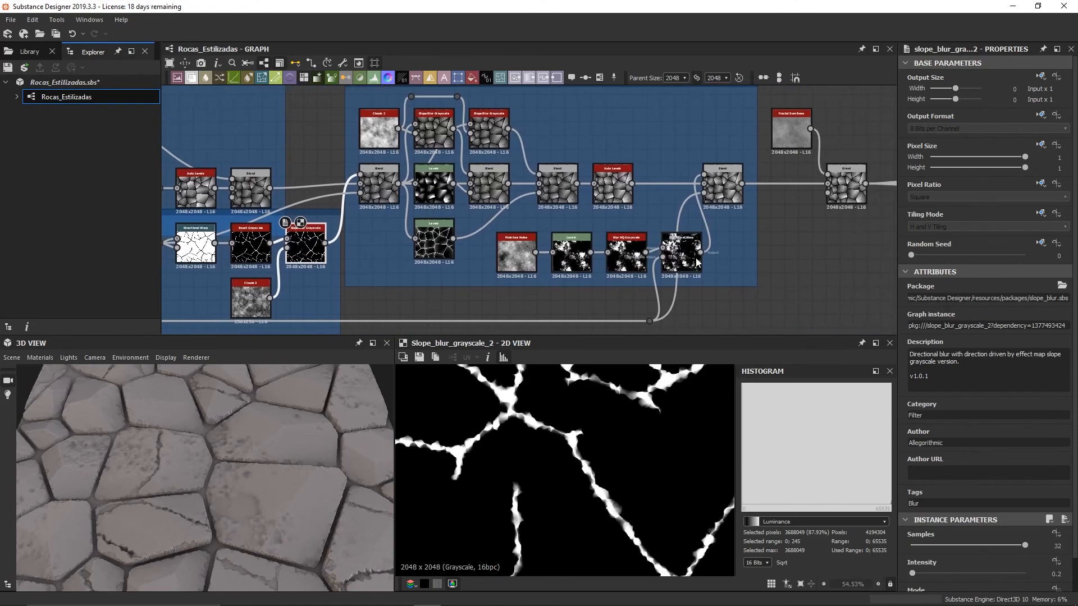
middle_click_drag(763, 278, 692, 281)
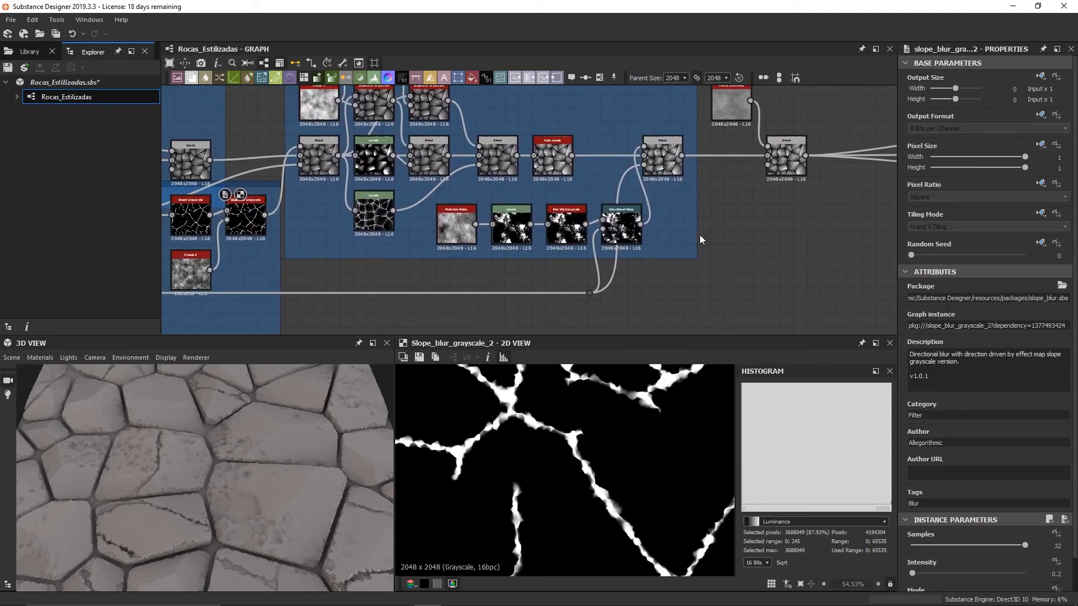
key("space")
type("slope")
key("Down")
key("Return")
scroll(699, 235, "up", 3)
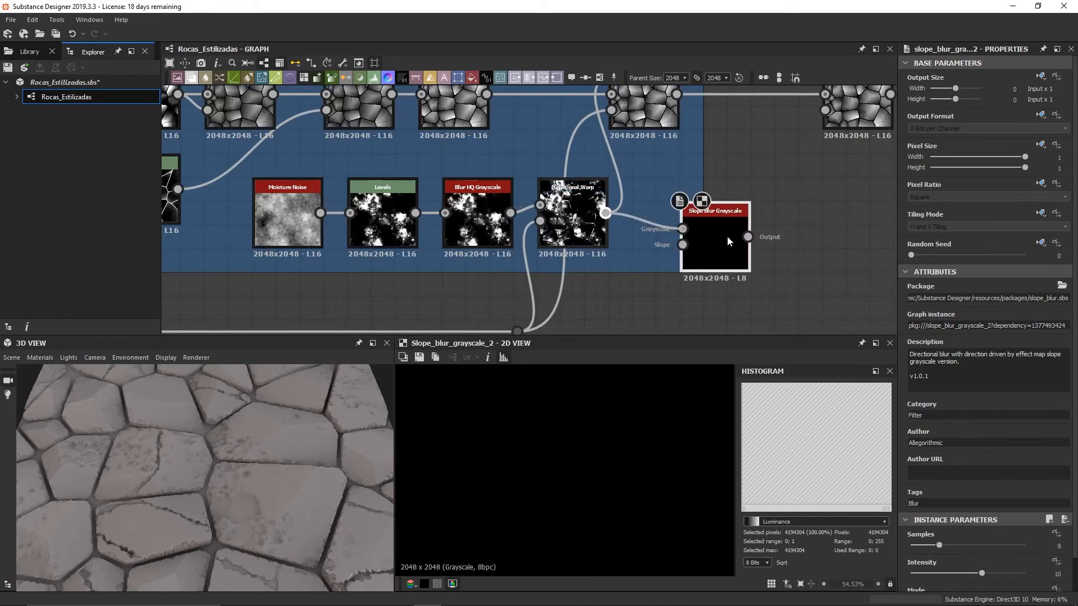
scroll(654, 285, "down", 3)
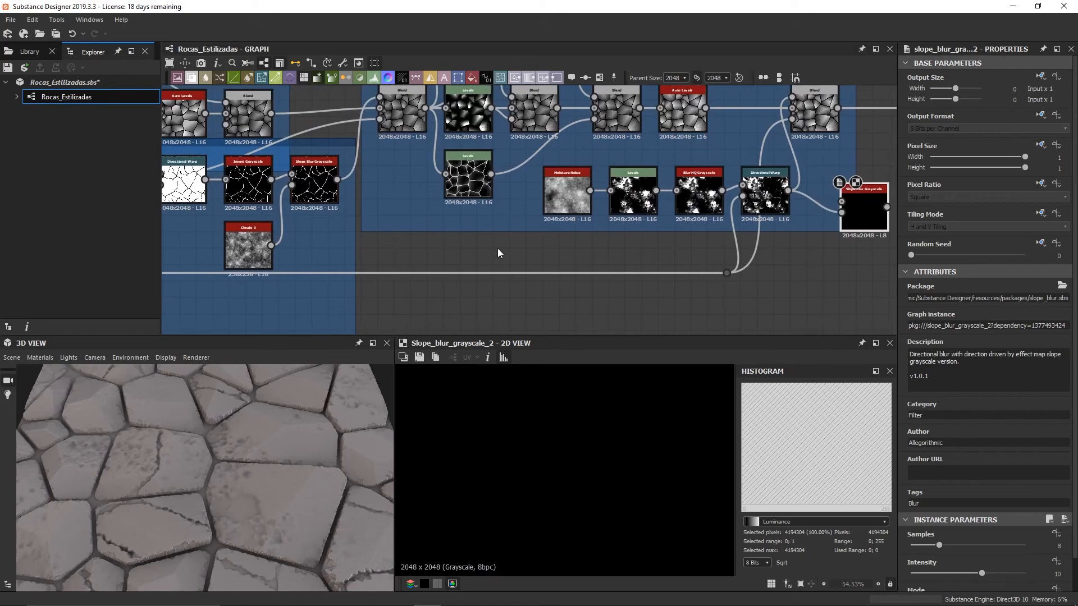
middle_click_drag(548, 237, 591, 245)
middle_click_drag(471, 247, 426, 243)
left_click_drag(274, 250, 847, 214)
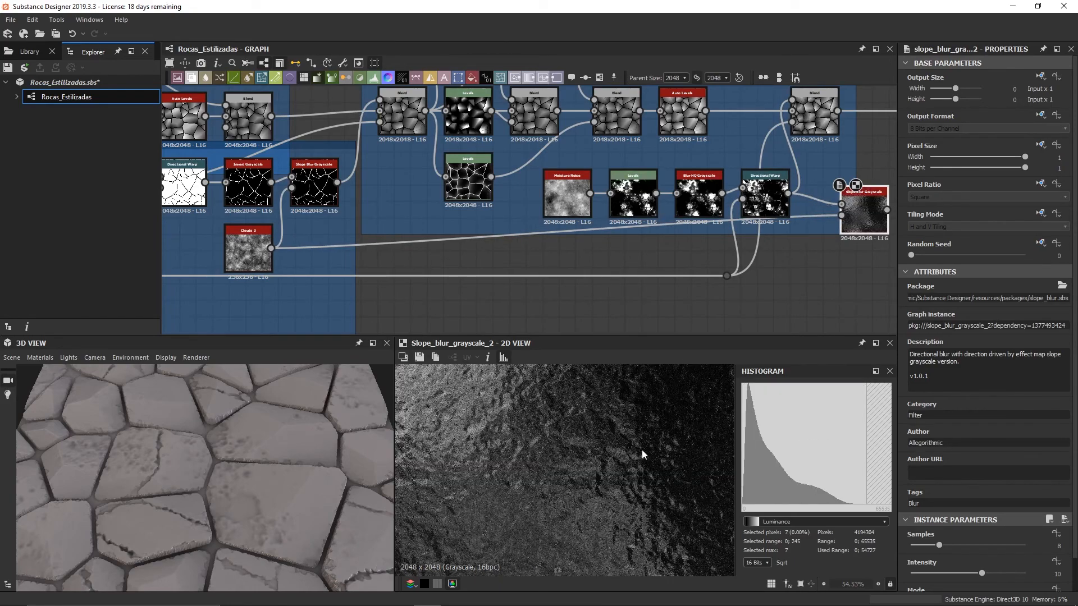
Set the new Slope Blur Grayscale to 32 samples, Min mode and an intensity of 0.55
left_click_drag(938, 545, 1040, 541)
scroll(606, 507, "down", 5)
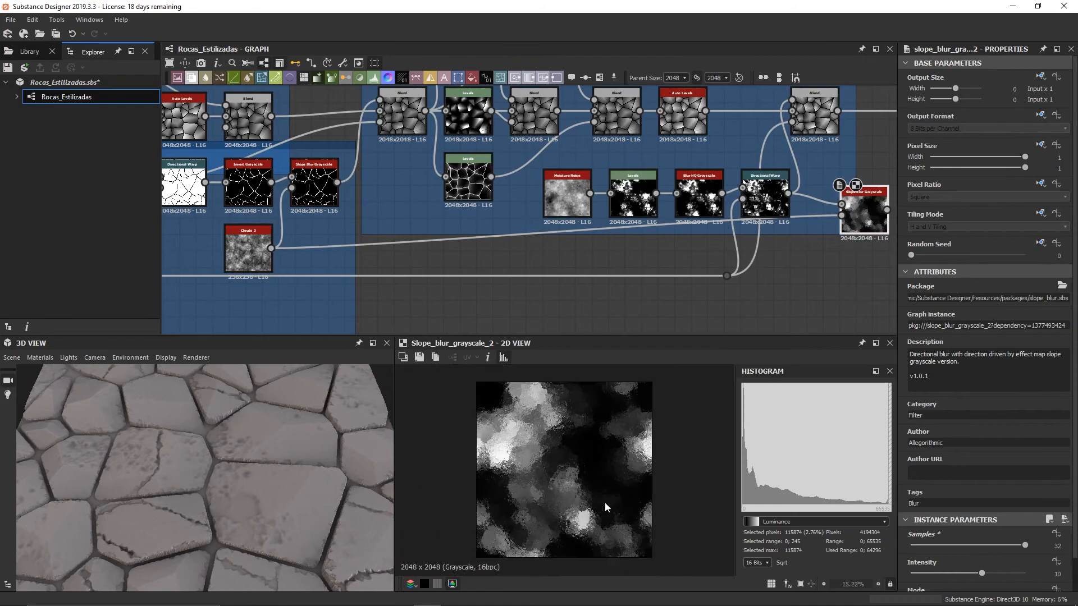
scroll(974, 561, "down", 2)
left_click(948, 568)
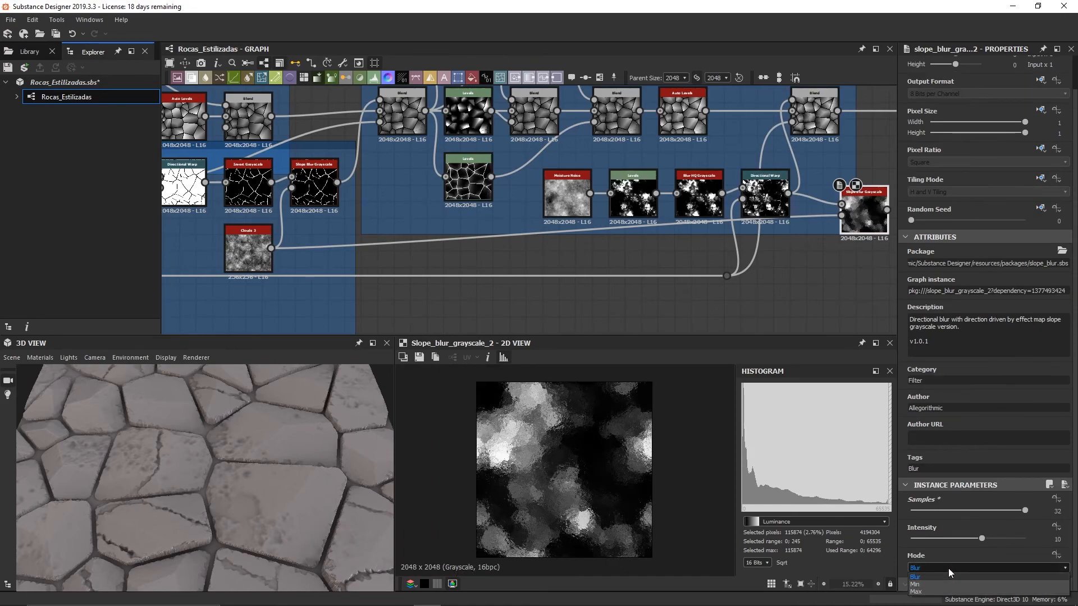
left_click(939, 581)
left_click_drag(972, 537, 914, 537)
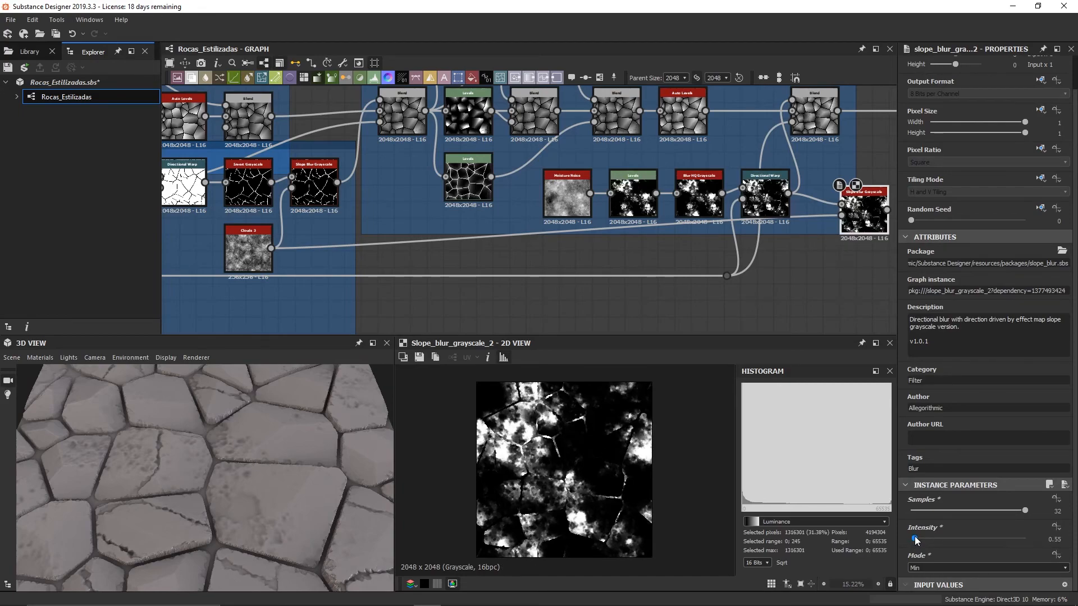
Feed the new Slope Blur Grayscale into the foreground of the Subtract Blend and check the rock surface in 3D
middle_click_drag(798, 274, 648, 347)
left_click_drag(736, 284, 641, 172)
scroll(255, 517, "up", 5)
mouse_move(255, 516)
left_mouse_down()
mouse_move(237, 475)
mouse_move(258, 523)
left_mouse_up()
scroll(258, 524, "down", 6)
Set the Slope Blur Grayscale's intensity to 0.2 and check the stone details in 3D
left_click(1061, 538)
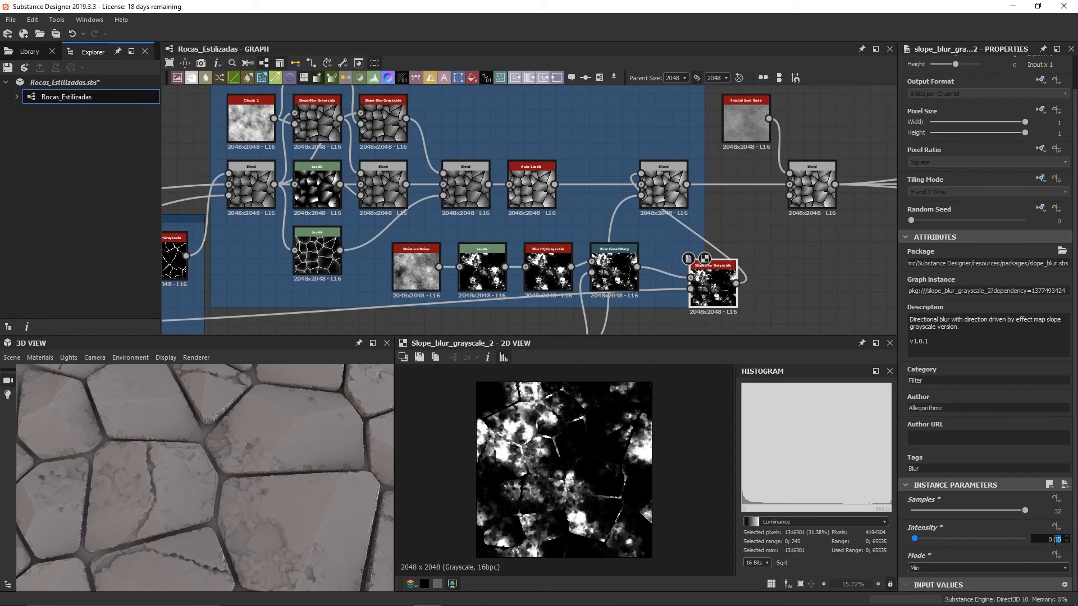
key("Return")
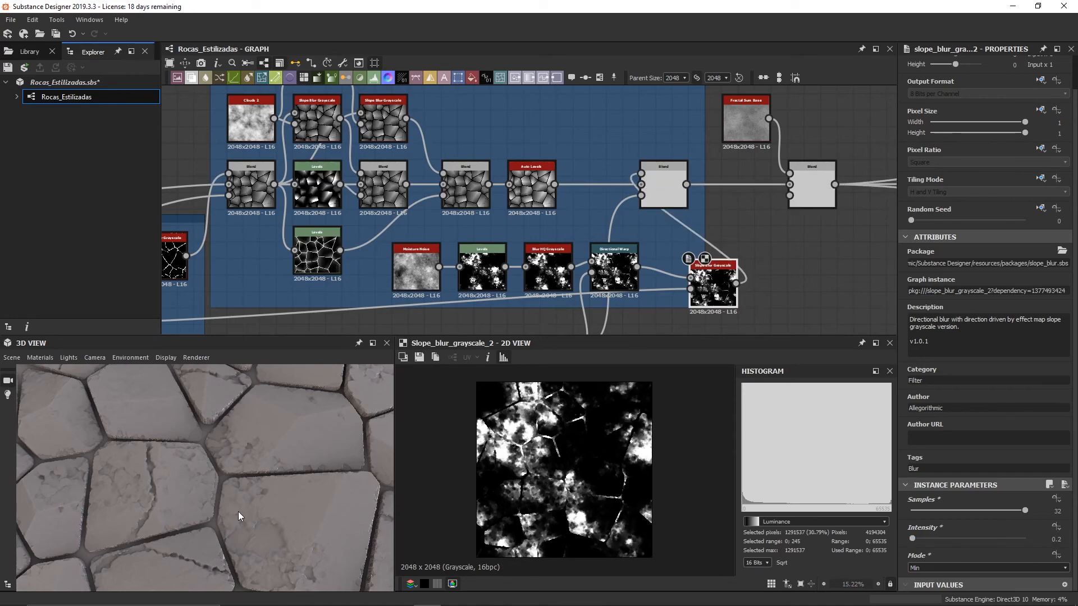
scroll(236, 510, "up", 5)
scroll(241, 514, "down", 5)
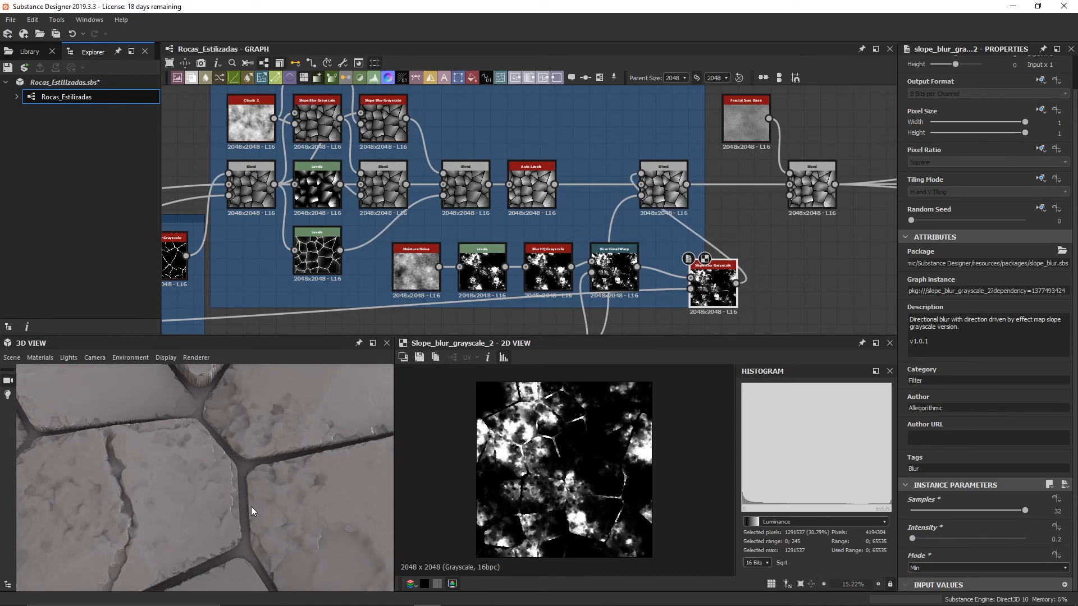
left_click_drag(249, 503, 226, 505)
scroll(752, 255, "down", 5)
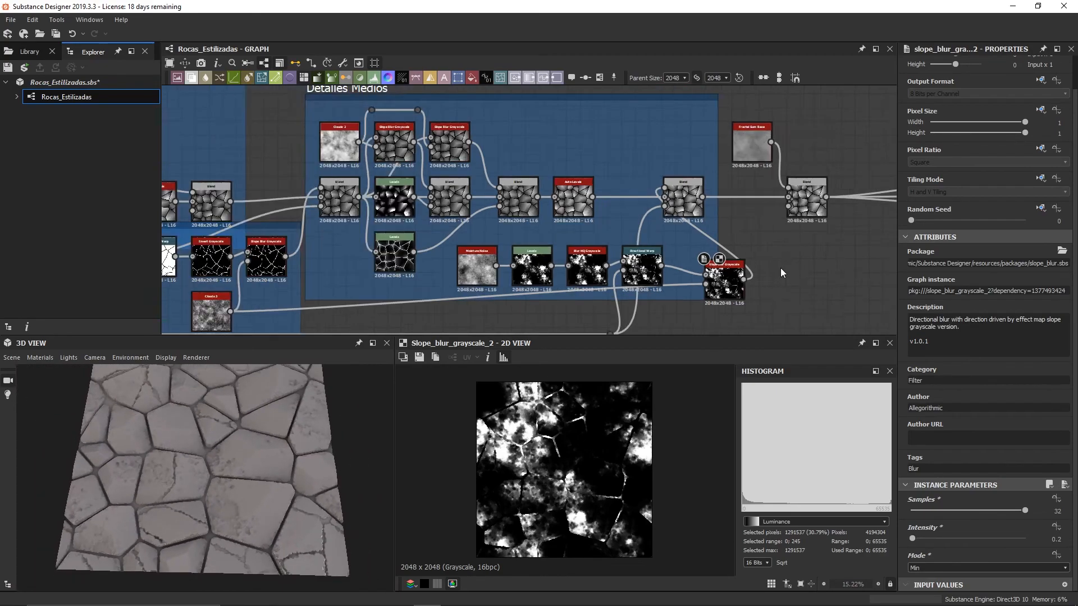
Align the new Slope Blur Grayscale with the moisture row and route the Clouds 3 link below the frame through two Dot nodes
left_click(638, 298)
middle_click_drag(639, 298, 680, 267)
left_click(440, 235, "alt")
left_click_drag(440, 235, 361, 250)
left_click(462, 239, "alt")
left_click_drag(463, 240, 637, 244)
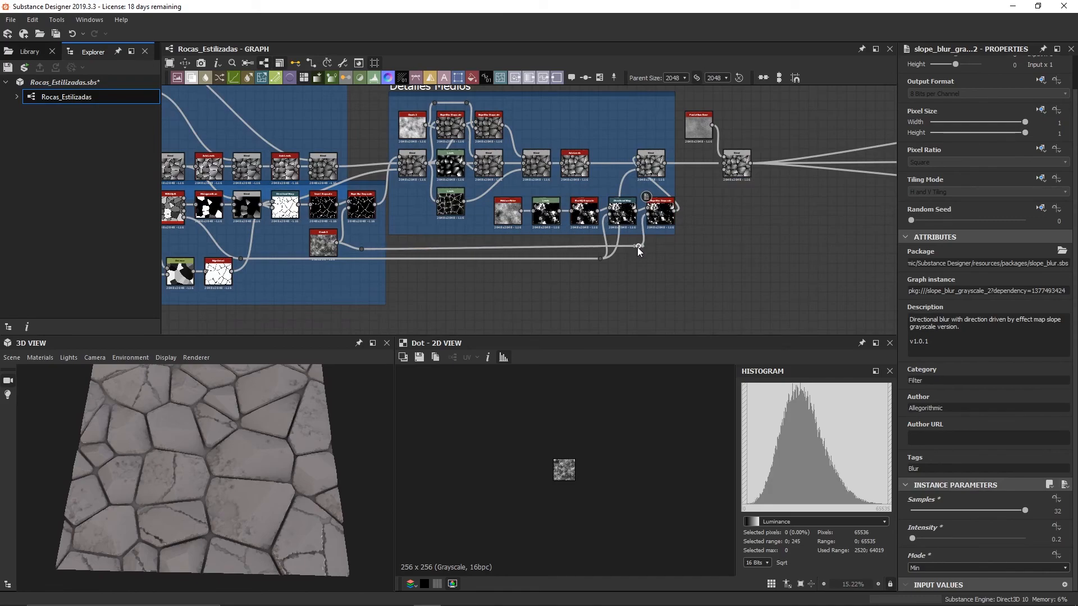
middle_click_drag(710, 237, 524, 258)
Widen the Detalles Medios frame around the new Slope Blur Grayscale and place the Fractal Sum Base and its Blend just outside it
left_click_drag(496, 247, 525, 247)
left_click_drag(597, 267, 596, 202)
left_click(582, 288)
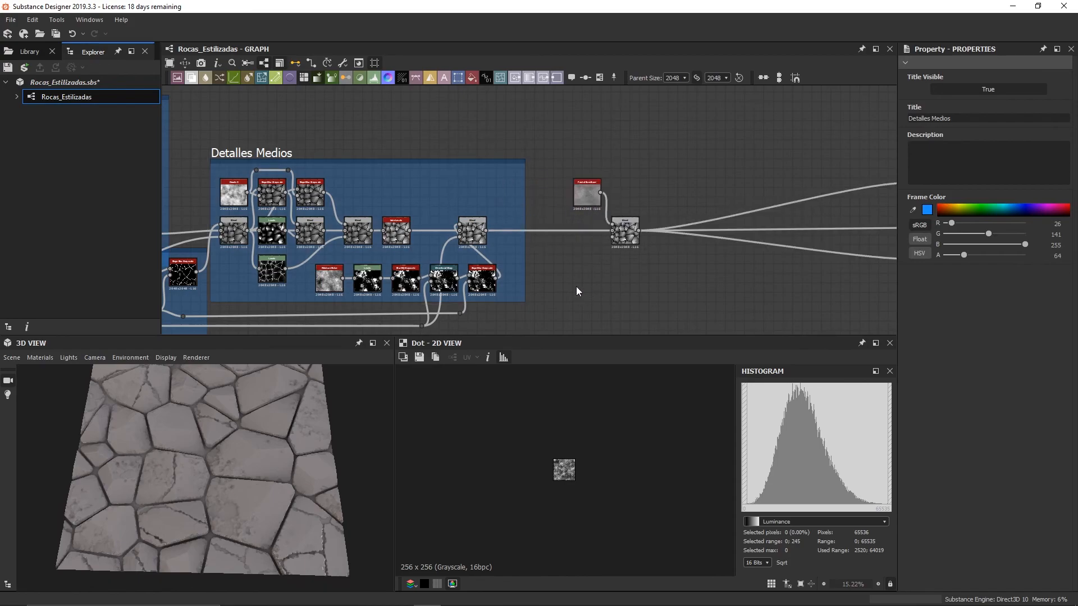
scroll(624, 287, "down", 2)
left_click_drag(644, 262, 571, 221)
left_click(627, 201)
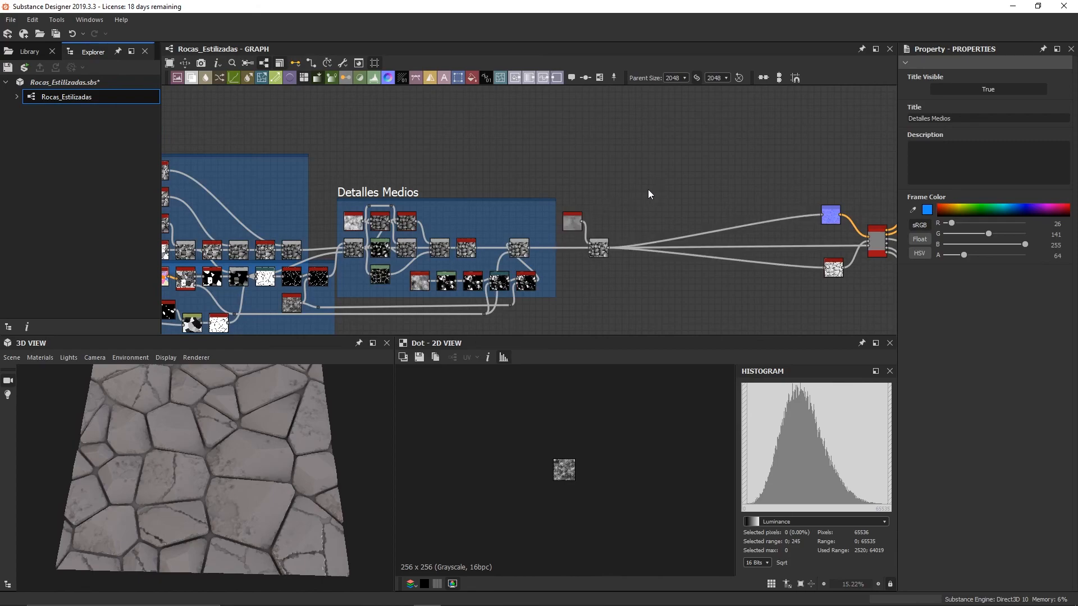
Enclose the Fractal Sum Base and its Blend in a new frame titled "Detalle Fino"
left_click(589, 242)
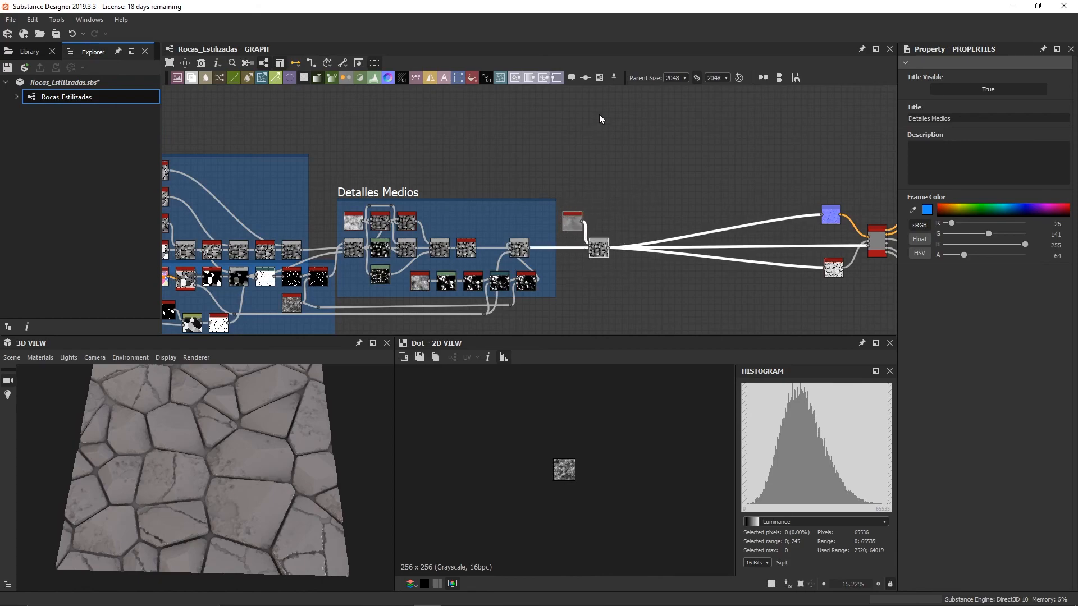
left_click(599, 79)
left_click_drag(948, 122, 894, 121)
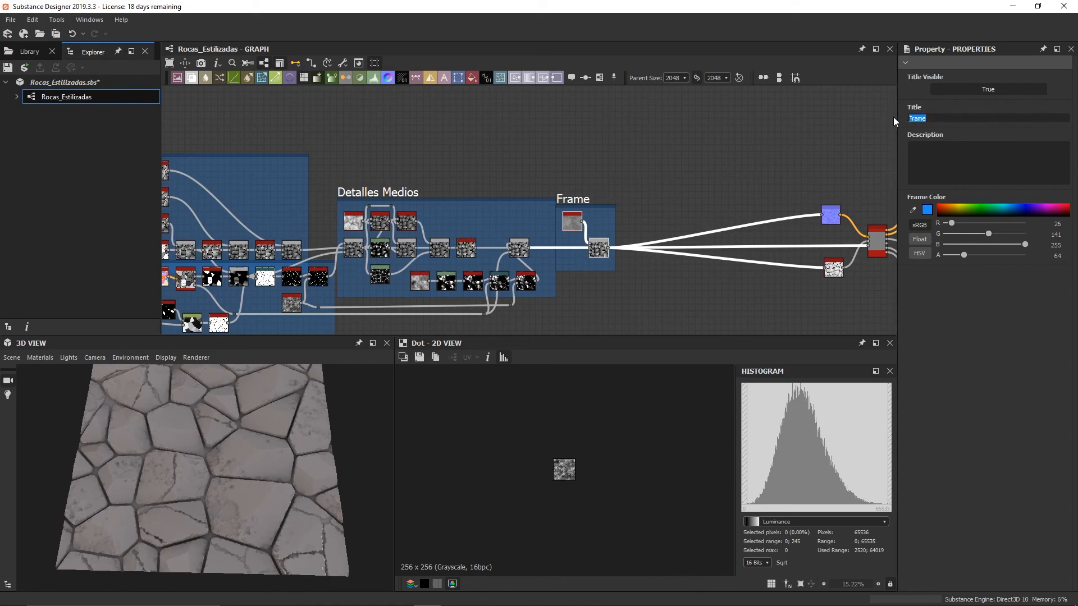
type("Detalle Fino")
key("Return")
left_click(702, 169)
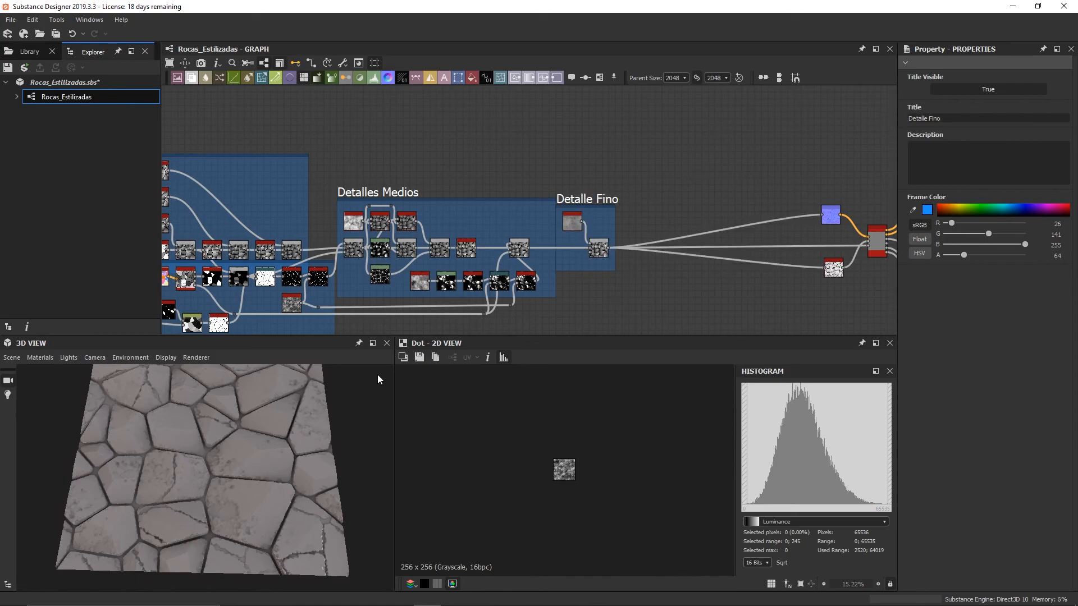
Inspect the rock surface in 3D from several distances and angles, and review the whole framed graph
scroll(241, 460, "up", 5)
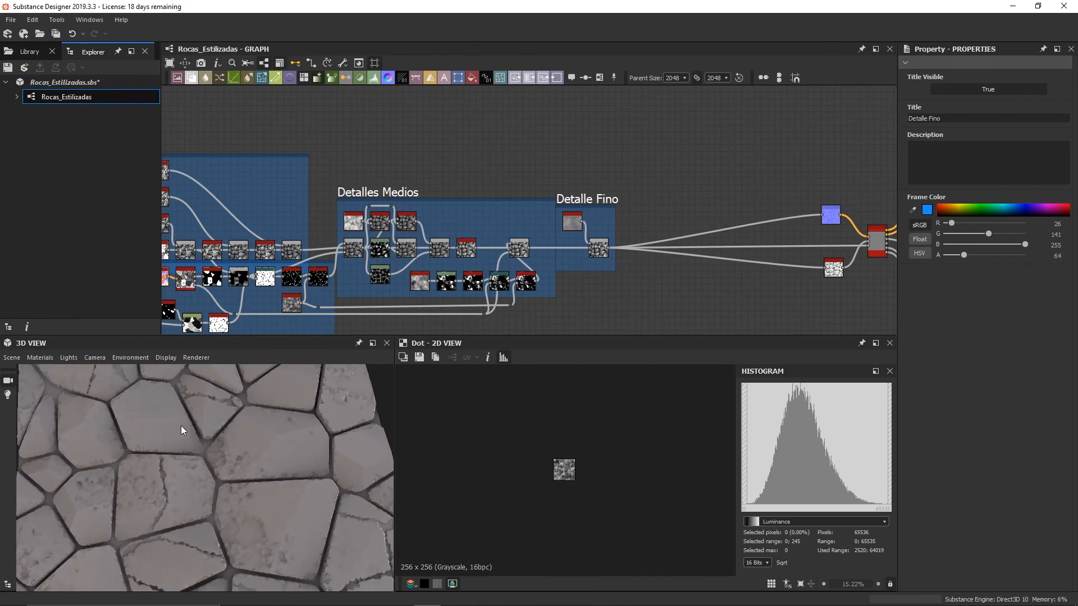
mouse_move(216, 450)
left_mouse_down()
mouse_move(186, 475)
mouse_move(197, 443)
mouse_move(186, 475)
mouse_move(171, 452)
mouse_move(218, 457)
mouse_move(203, 442)
left_mouse_up()
scroll(218, 457, "down", 3)
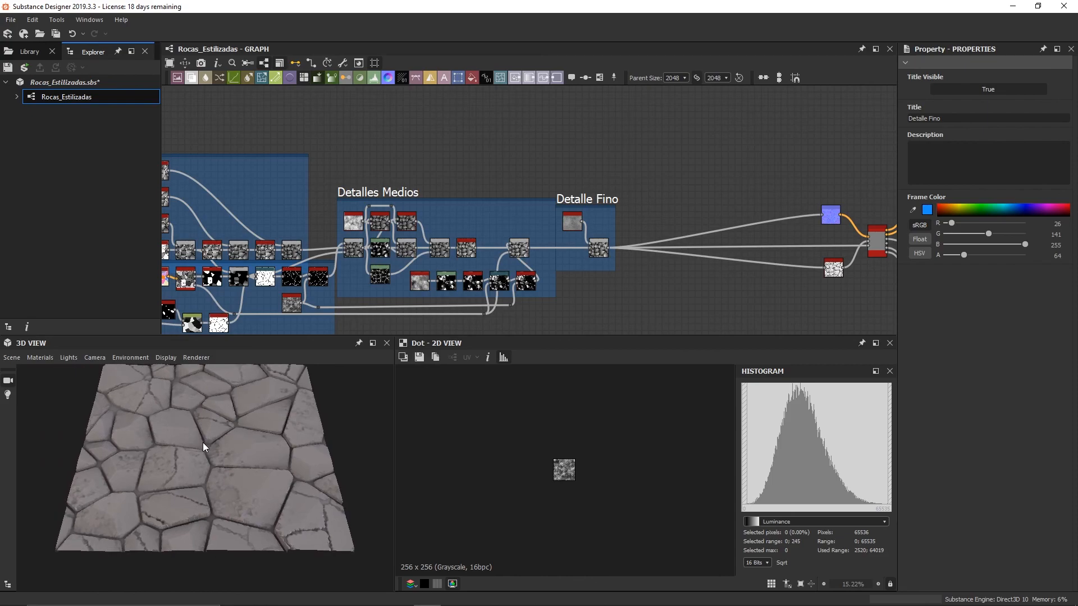
left_click_drag(204, 443, 201, 444)
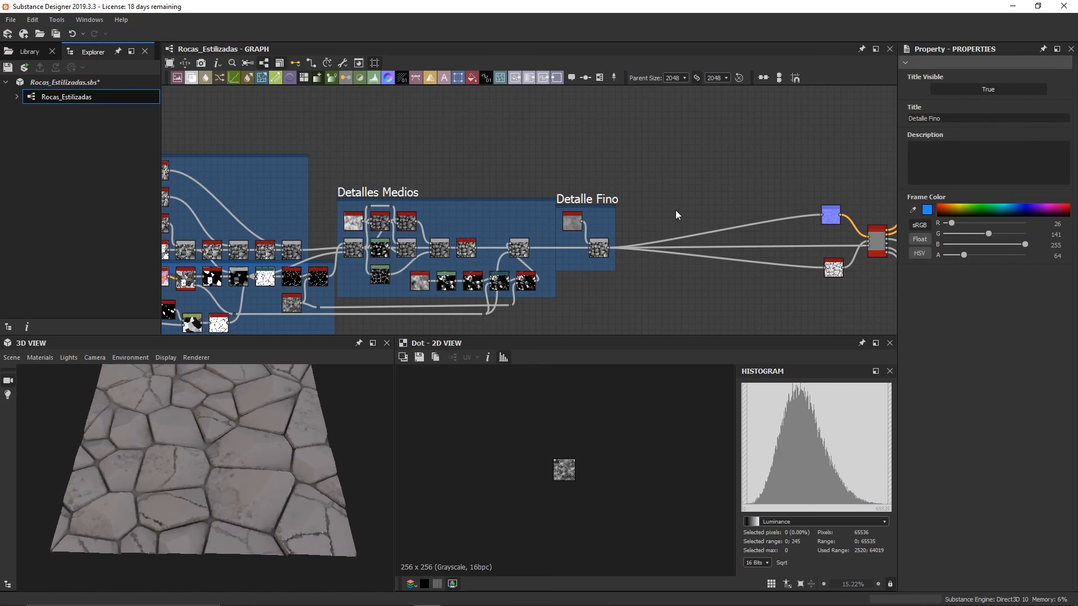
scroll(658, 182, "down", 2)
middle_click_drag(703, 169, 670, 190)
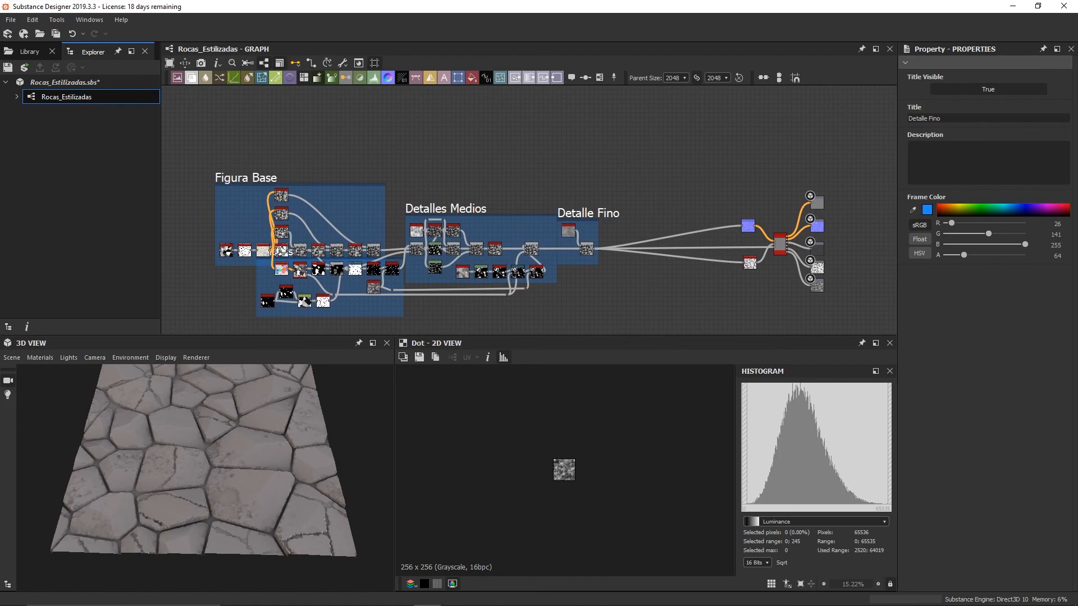